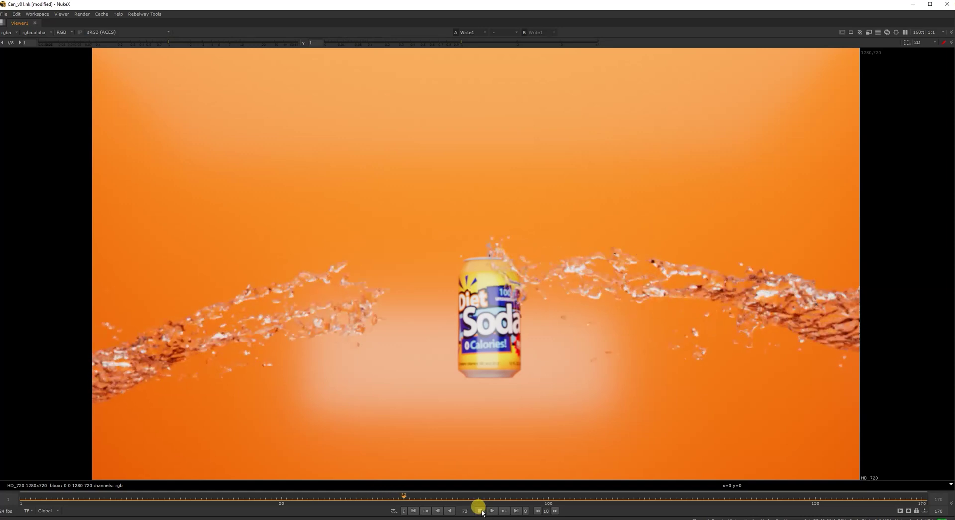
Stop the playback and reposition the Read4 and Read2 water nodes in the node graph.
{"action": "key", "text": "space"}
{"action": "scroll", "coordinate": [532, 263], "scroll_direction": "down", "scroll_amount": 2}
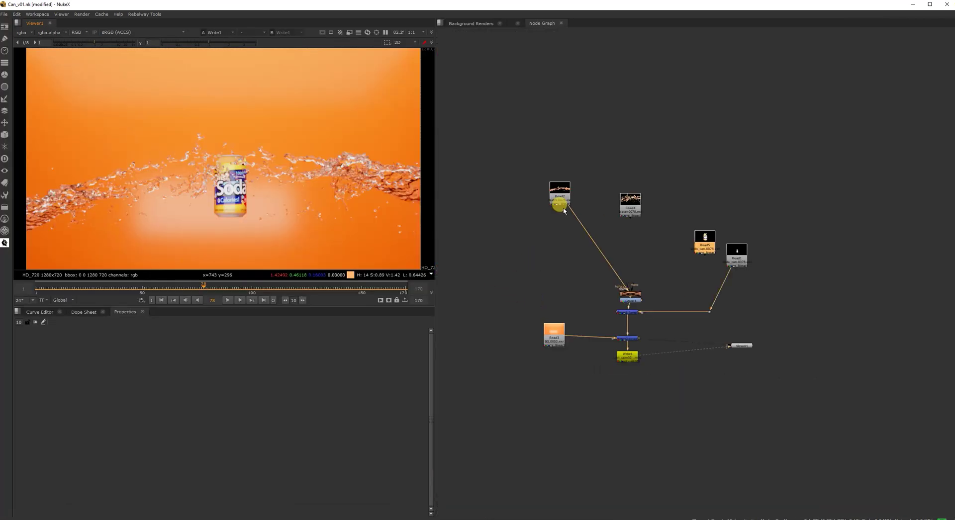
{"action": "scroll", "coordinate": [561, 209], "scroll_direction": "up", "scroll_amount": 2}
{"action": "left_click_drag", "start_coordinate": [655, 200], "coordinate": [714, 169]}
{"action": "left_click_drag", "start_coordinate": [575, 196], "coordinate": [626, 214]}
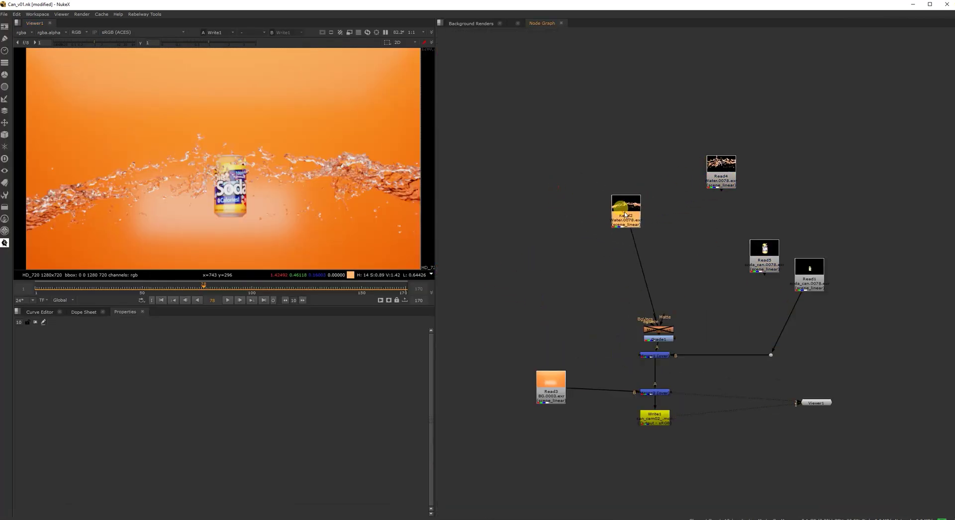
View the water render Read2, the can renders Read5 and Read1, and the final Merge2 composite one by one.
{"action": "key", "text": "2"}
{"action": "left_click", "coordinate": [764, 257]}
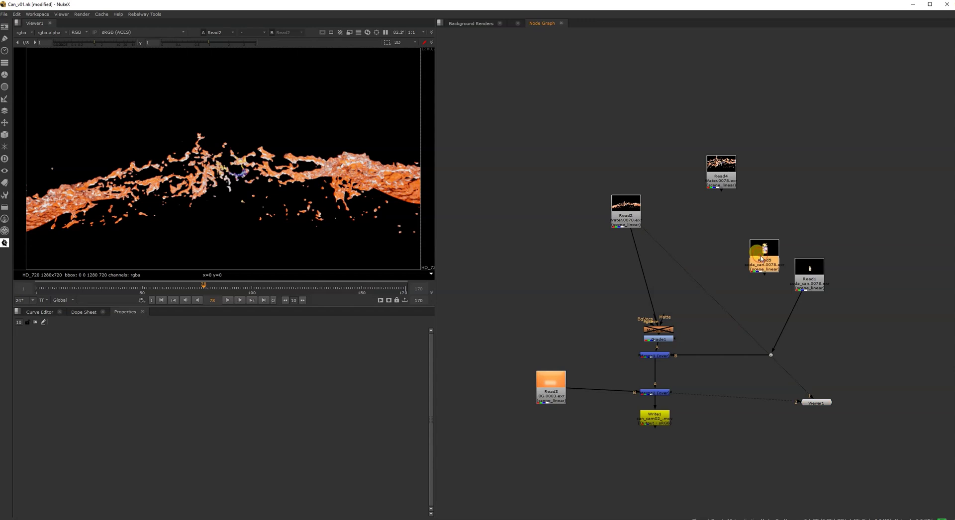
{"action": "key", "text": "2"}
{"action": "left_click", "coordinate": [810, 276]}
{"action": "key", "text": "2"}
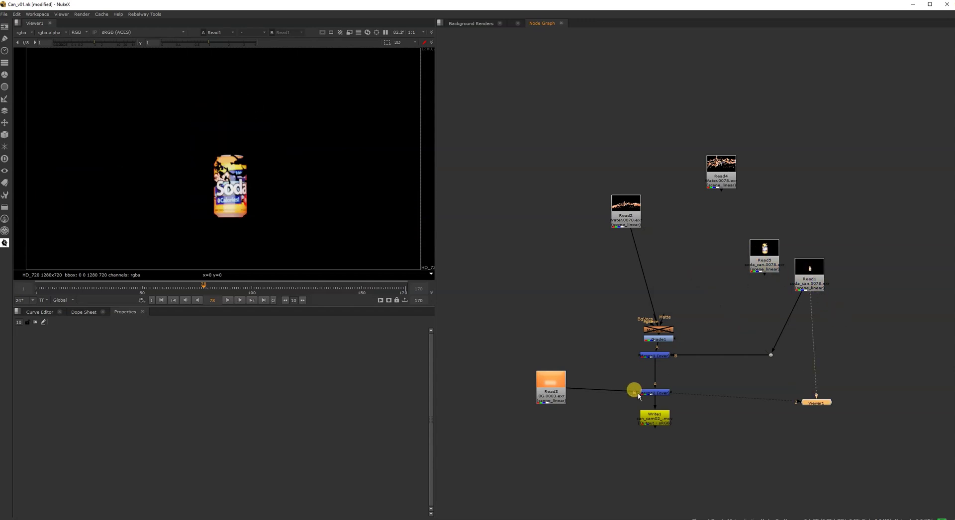
{"action": "left_click", "coordinate": [656, 393]}
{"action": "key", "text": "2"}
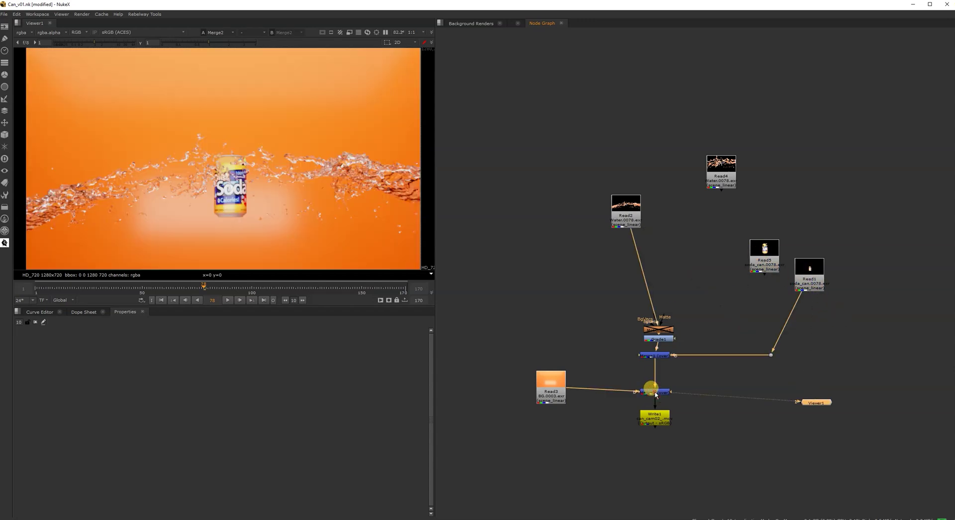
Play through the Merge2 composite, widen the viewer pane and return to the first frame.
{"action": "left_click", "coordinate": [169, 300]}
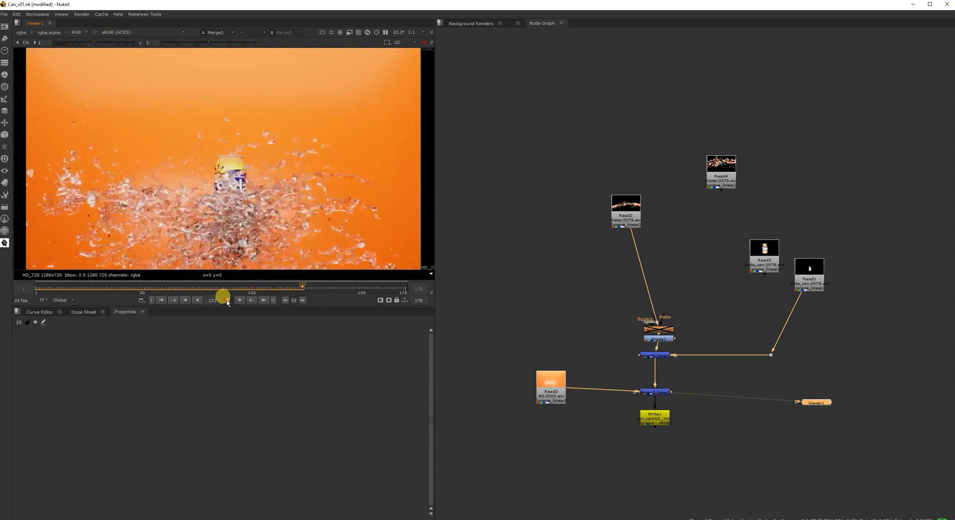
{"action": "left_click", "coordinate": [302, 288]}
{"action": "left_click_drag", "start_coordinate": [441, 226], "coordinate": [544, 249]}
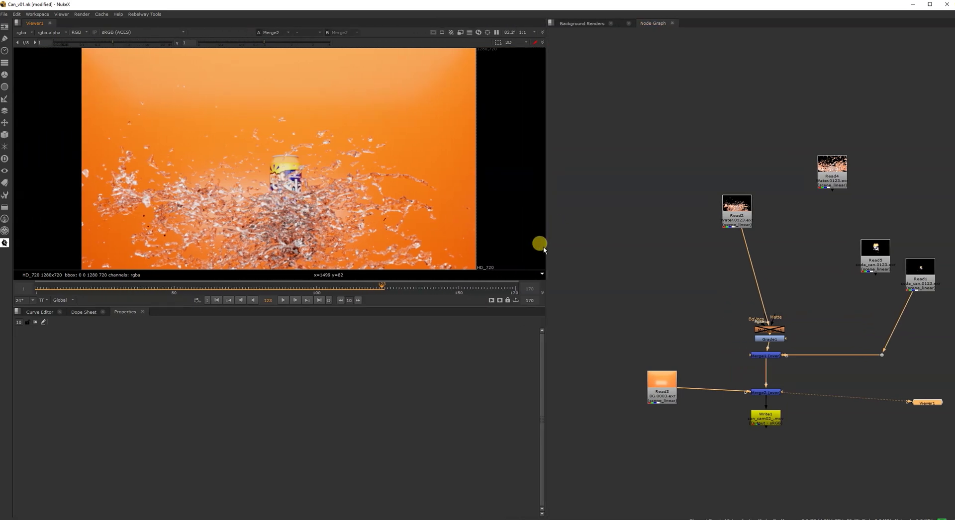
{"action": "left_click", "coordinate": [217, 301]}
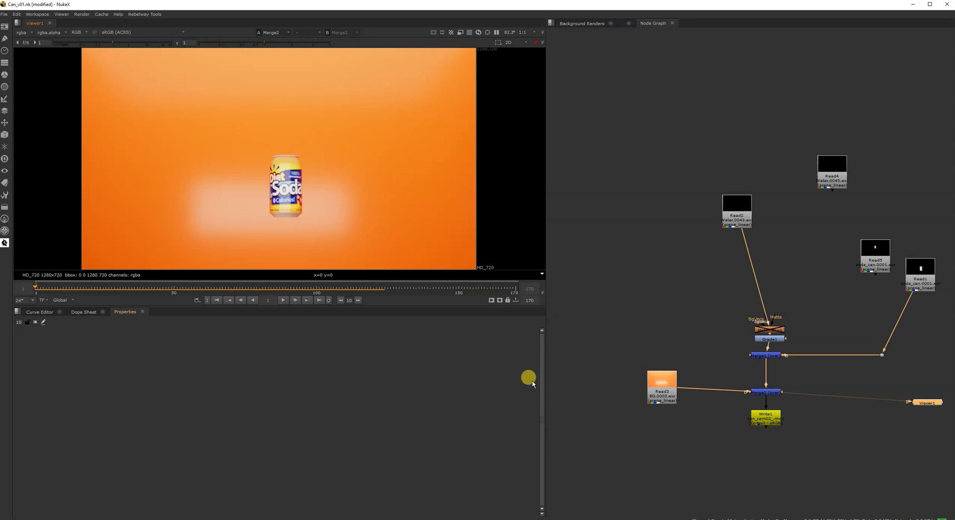
Rearrange the Read4, Read2, Read5 and Read1 nodes in the node graph, and play the composite.
{"action": "left_click_drag", "start_coordinate": [830, 170], "coordinate": [874, 131]}
{"action": "left_click_drag", "start_coordinate": [740, 207], "coordinate": [782, 220]}
{"action": "left_click_drag", "start_coordinate": [879, 267], "coordinate": [801, 149]}
{"action": "left_click_drag", "start_coordinate": [921, 275], "coordinate": [890, 252]}
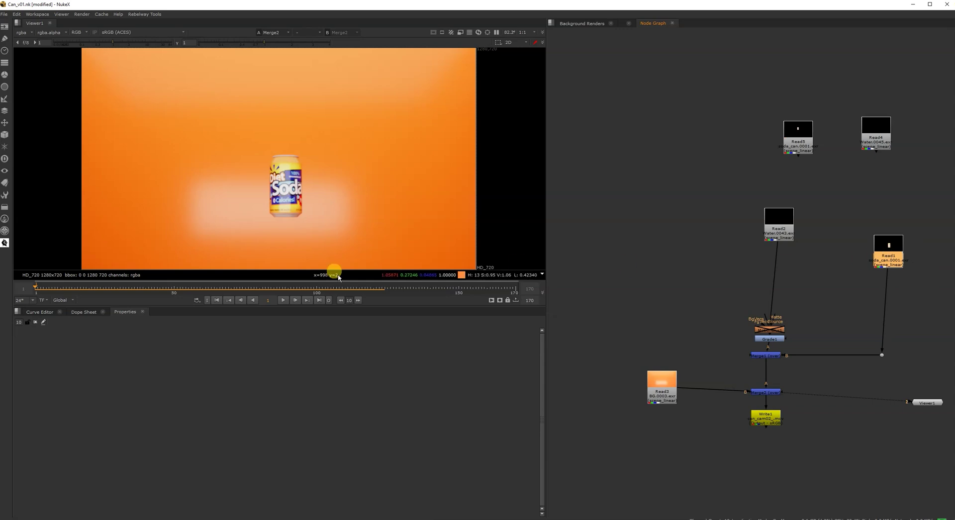
{"action": "left_click", "coordinate": [282, 301]}
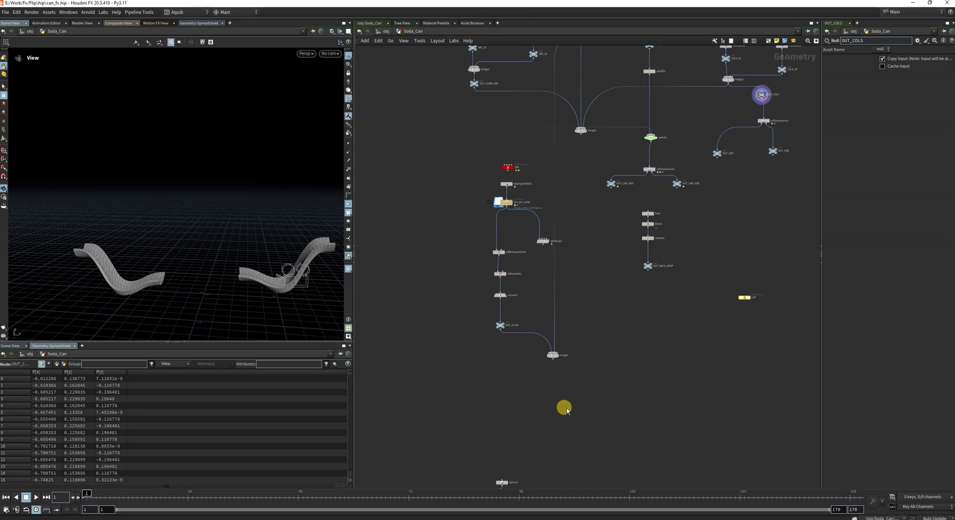
Switch to Houdini and examine the whole Soda_Can geometry network, from the sources to the lower branches.
{"action": "scroll", "coordinate": [567, 410], "scroll_direction": "down", "scroll_amount": 5}
{"action": "scroll", "coordinate": [544, 346], "scroll_direction": "up", "scroll_amount": 3}
{"action": "middle_click_drag", "start_coordinate": [592, 392], "coordinate": [672, 378]}
{"action": "scroll", "coordinate": [566, 359], "scroll_direction": "down", "scroll_amount": 4}
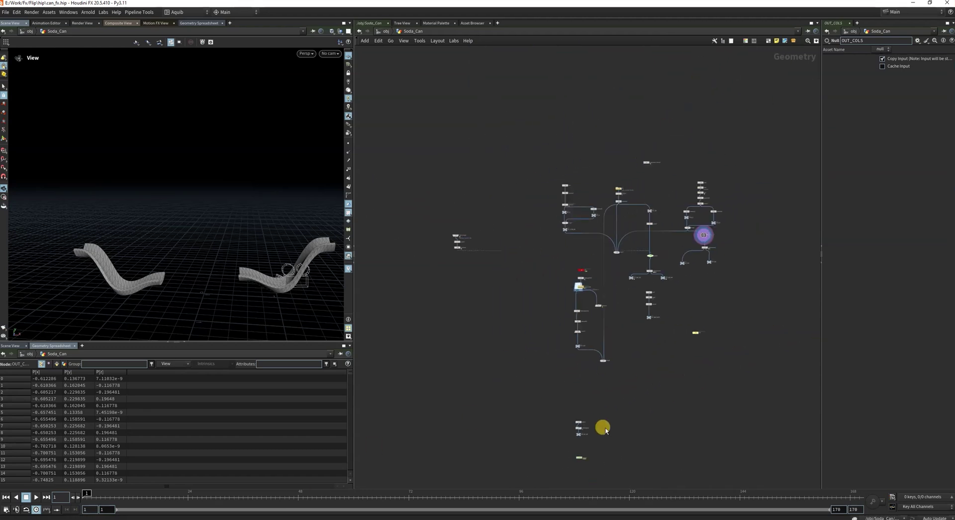
{"action": "scroll", "coordinate": [585, 457], "scroll_direction": "up", "scroll_amount": 3}
{"action": "scroll", "coordinate": [599, 450], "scroll_direction": "up", "scroll_amount": 1}
{"action": "scroll", "coordinate": [627, 402], "scroll_direction": "down", "scroll_amount": 3}
{"action": "middle_click_drag", "start_coordinate": [655, 366], "coordinate": [655, 426]}
{"action": "scroll", "coordinate": [570, 179], "scroll_direction": "up", "scroll_amount": 3}
{"action": "middle_click_drag", "start_coordinate": [601, 192], "coordinate": [611, 361]}
{"action": "scroll", "coordinate": [494, 310], "scroll_direction": "down", "scroll_amount": 2}
{"action": "scroll", "coordinate": [548, 268], "scroll_direction": "down", "scroll_amount": 3}
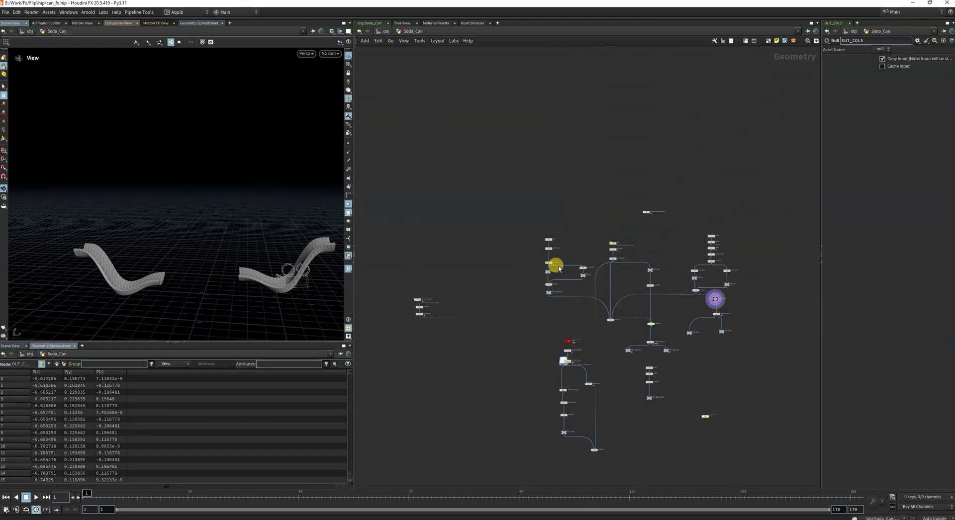
{"action": "scroll", "coordinate": [616, 244], "scroll_direction": "up", "scroll_amount": 6}
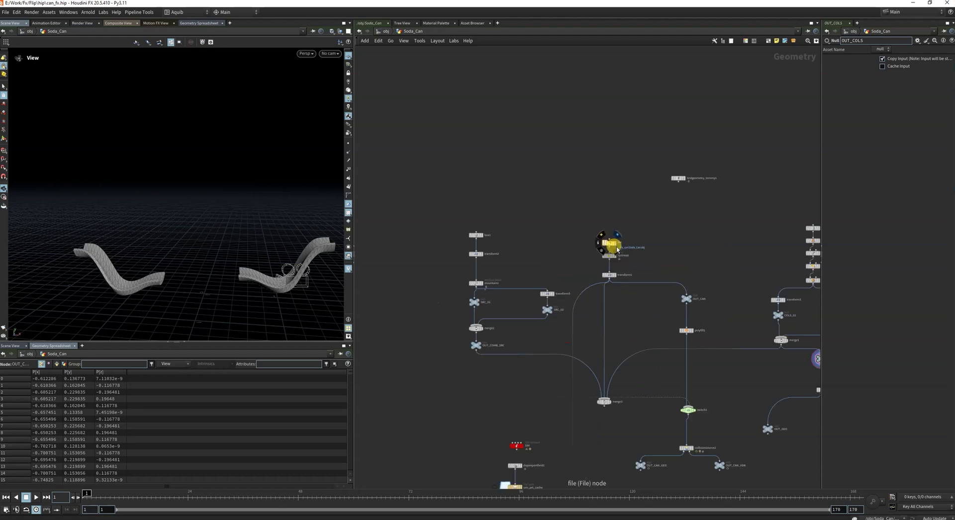
Display the transform1 output of the imported soda can, frame it and examine the model from another angle.
{"action": "left_click", "coordinate": [612, 289]}
{"action": "left_click_drag", "start_coordinate": [547, 271], "coordinate": [647, 312]}
{"action": "key", "text": "g"}
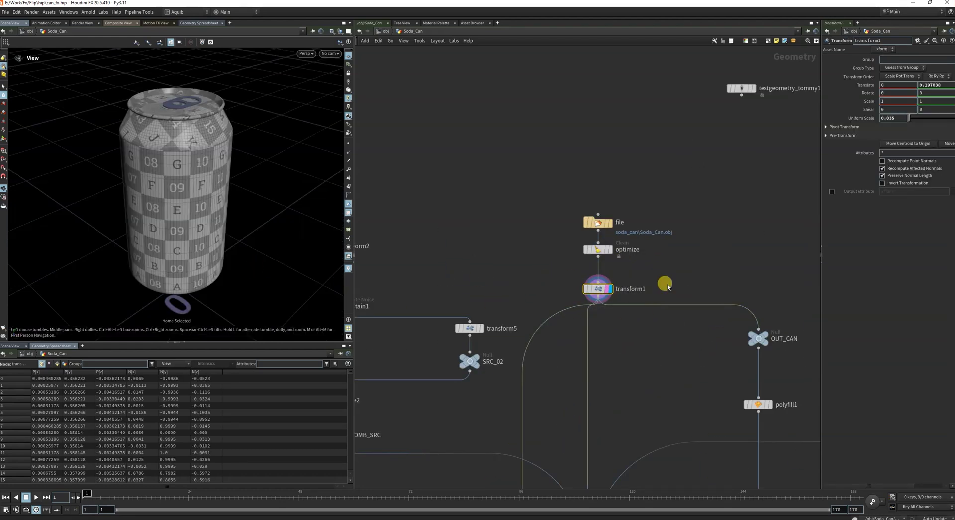
{"action": "left_click_drag", "start_coordinate": [283, 239], "coordinate": [187, 196]}
{"action": "scroll", "coordinate": [654, 170], "scroll_direction": "down", "scroll_amount": 4}
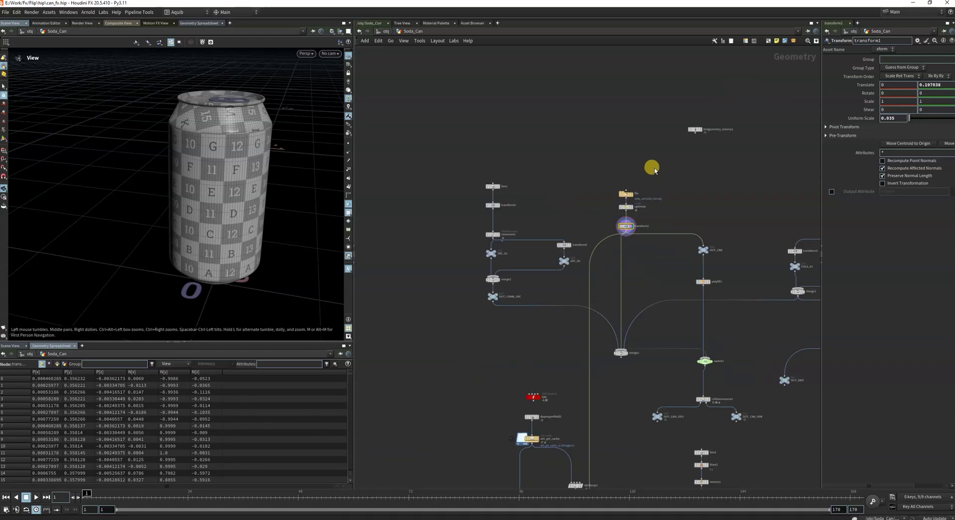
Display the OUT_COMB_SRC null and examine the two combined fluid source shapes.
{"action": "scroll", "coordinate": [520, 284], "scroll_direction": "up", "scroll_amount": 3}
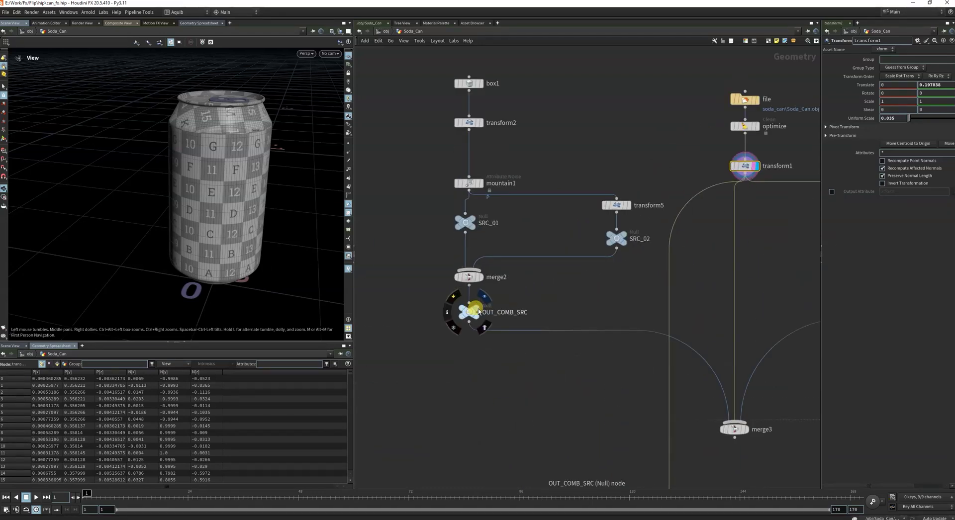
{"action": "left_click", "coordinate": [446, 316]}
{"action": "left_click_drag", "start_coordinate": [406, 294], "coordinate": [502, 335]}
{"action": "left_click", "coordinate": [476, 318]}
{"action": "left_click_drag", "start_coordinate": [406, 295], "coordinate": [549, 345]}
{"action": "key", "text": "g"}
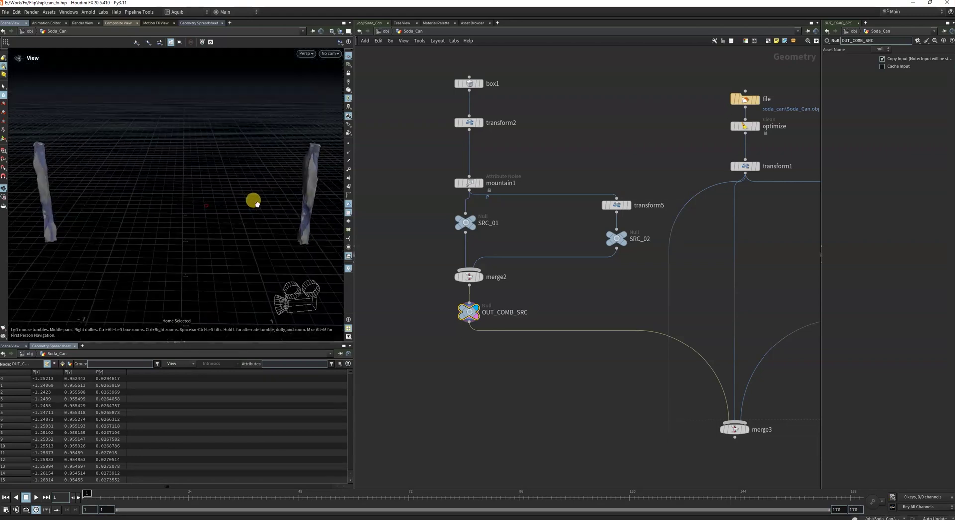
{"action": "scroll", "coordinate": [595, 258], "scroll_direction": "down", "scroll_amount": 10}
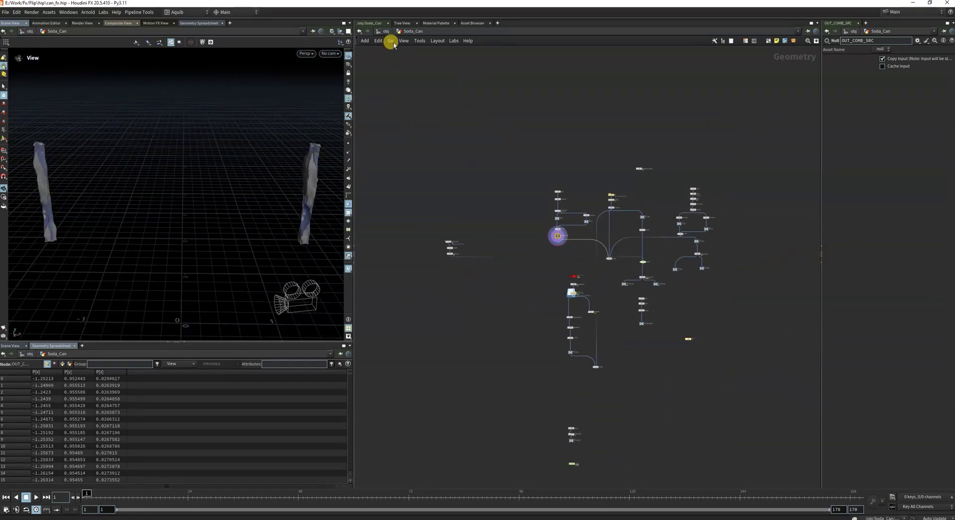
Go up to the object level and rearrange the Soda_Can, camera and ORBIT nodes to make room.
{"action": "key", "text": "u"}
{"action": "left_click_drag", "start_coordinate": [622, 345], "coordinate": [763, 207]}
{"action": "left_click_drag", "start_coordinate": [609, 188], "coordinate": [644, 112]}
{"action": "left_click_drag", "start_coordinate": [768, 211], "coordinate": [767, 143]}
{"action": "left_click_drag", "start_coordinate": [666, 216], "coordinate": [790, 172]}
{"action": "left_click_drag", "start_coordinate": [768, 143], "coordinate": [787, 116]}
{"action": "left_click_drag", "start_coordinate": [512, 246], "coordinate": [511, 106]}
{"action": "left_click_drag", "start_coordinate": [512, 323], "coordinate": [511, 139]}
Create a Geometry object named Soda_Can_FX below Soda_Can and enter its network.
{"action": "key", "text": "Tab"}
{"action": "type", "text": "geo"}
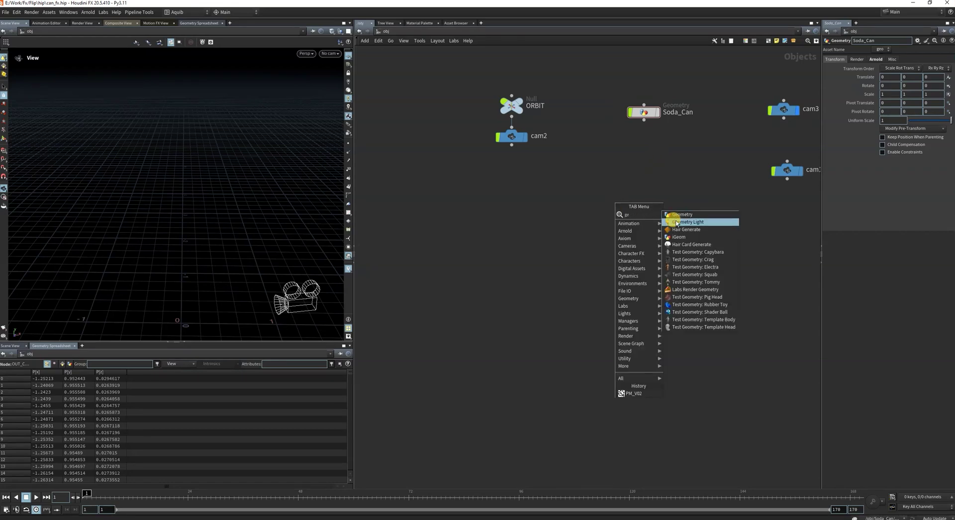
{"action": "left_click", "coordinate": [674, 216]}
{"action": "left_click", "coordinate": [617, 213]}
{"action": "scroll", "coordinate": [637, 216], "scroll_direction": "up", "scroll_amount": 3}
{"action": "double_click", "coordinate": [639, 217]}
{"action": "key", "text": "BackSpace"}
{"action": "type", "text": "SO"}
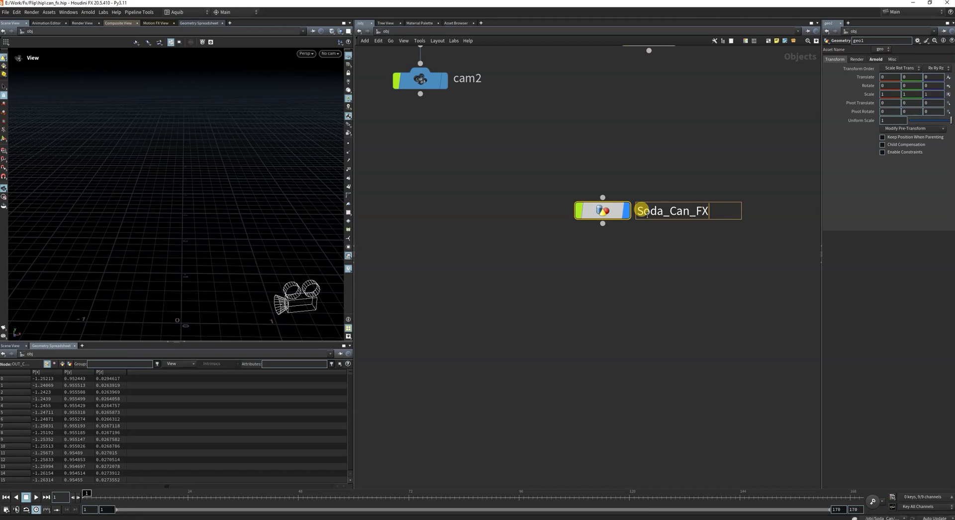
{"action": "key", "text": "Return"}
{"action": "scroll", "coordinate": [686, 171], "scroll_direction": "down", "scroll_amount": 5}
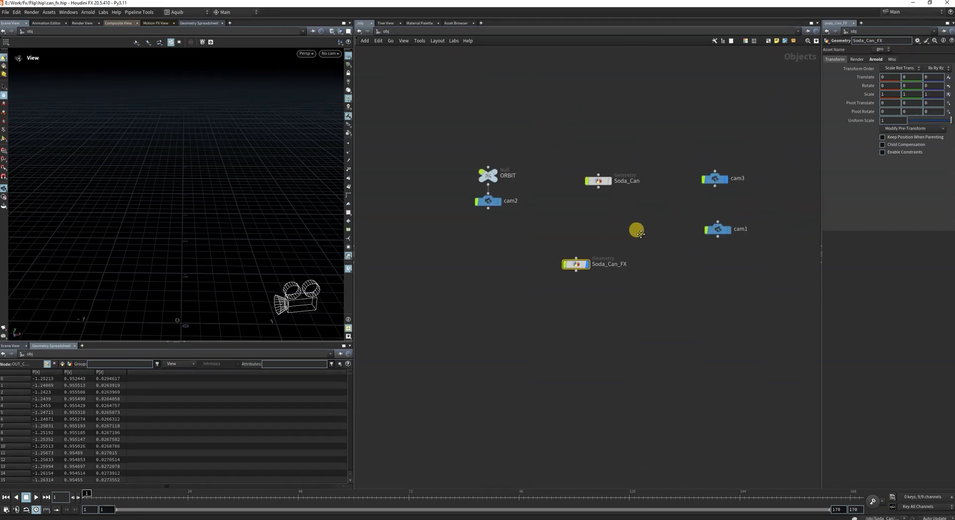
{"action": "left_click_drag", "start_coordinate": [562, 265], "coordinate": [584, 259]}
{"action": "double_click", "coordinate": [583, 258]}
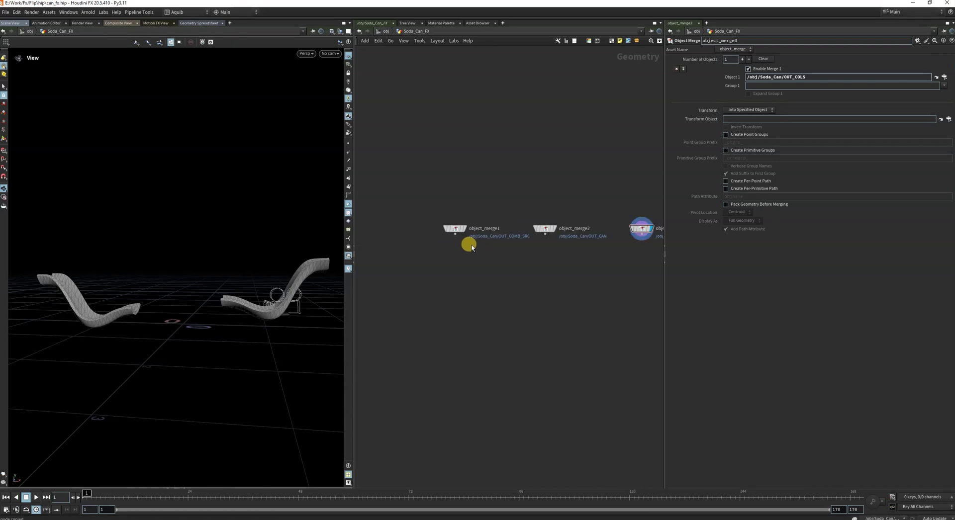
Display the OUT_COMB_SRC, OUT_CAN and OUT_COLS object merges in turn to examine the imported geometry.
{"action": "scroll", "coordinate": [470, 246], "scroll_direction": "up", "scroll_amount": 2}
{"action": "left_click", "coordinate": [485, 265]}
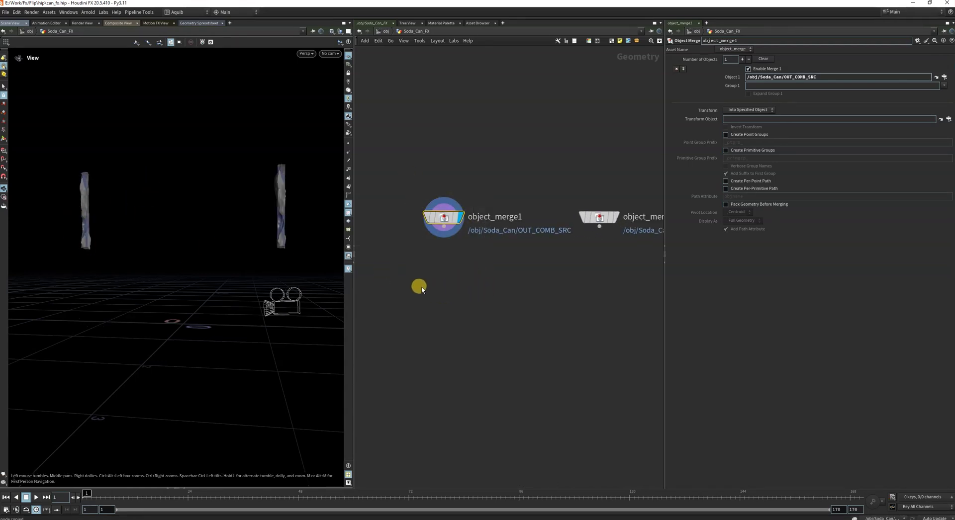
{"action": "scroll", "coordinate": [478, 268], "scroll_direction": "down", "scroll_amount": 2}
{"action": "left_click", "coordinate": [574, 233]}
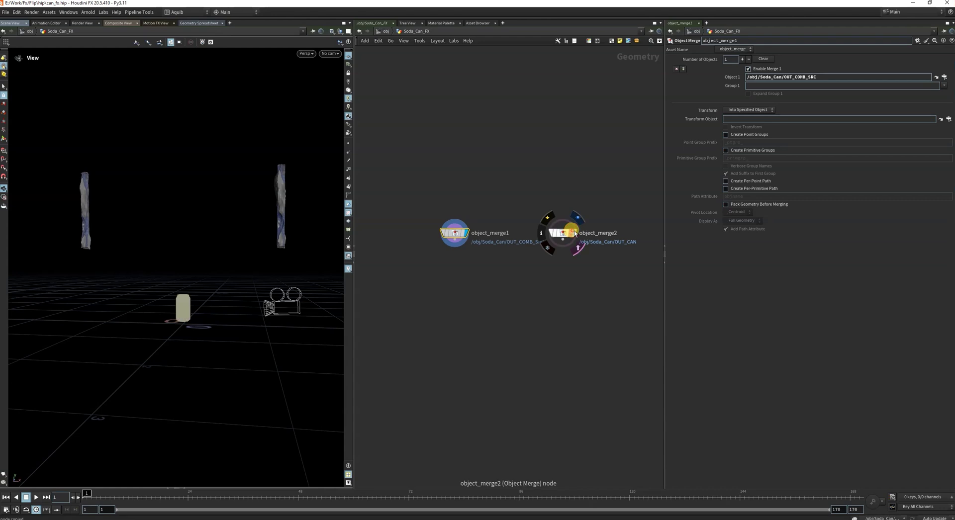
{"action": "left_click", "coordinate": [171, 327]}
{"action": "scroll", "coordinate": [492, 292], "scroll_direction": "down", "scroll_amount": 5}
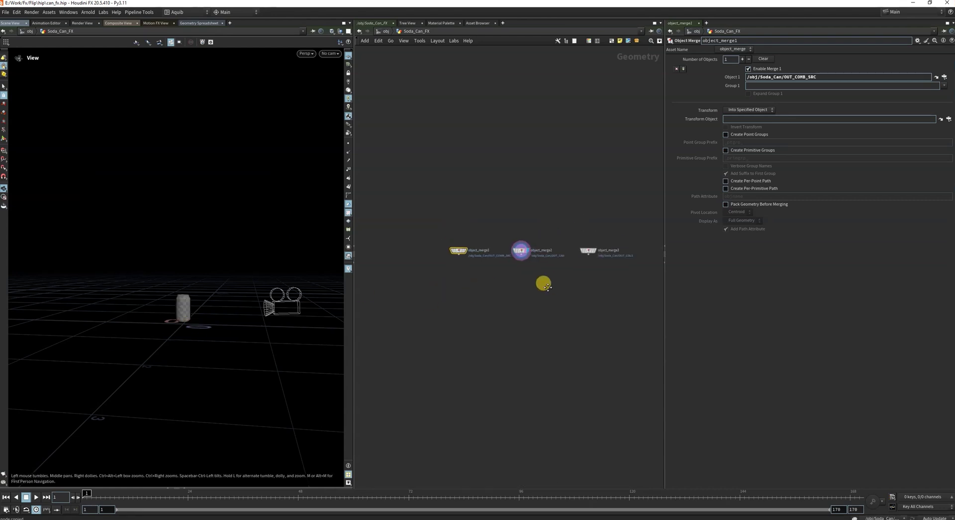
{"action": "scroll", "coordinate": [567, 256], "scroll_direction": "up", "scroll_amount": 6}
{"action": "left_click", "coordinate": [550, 238]}
{"action": "left_click", "coordinate": [551, 239]}
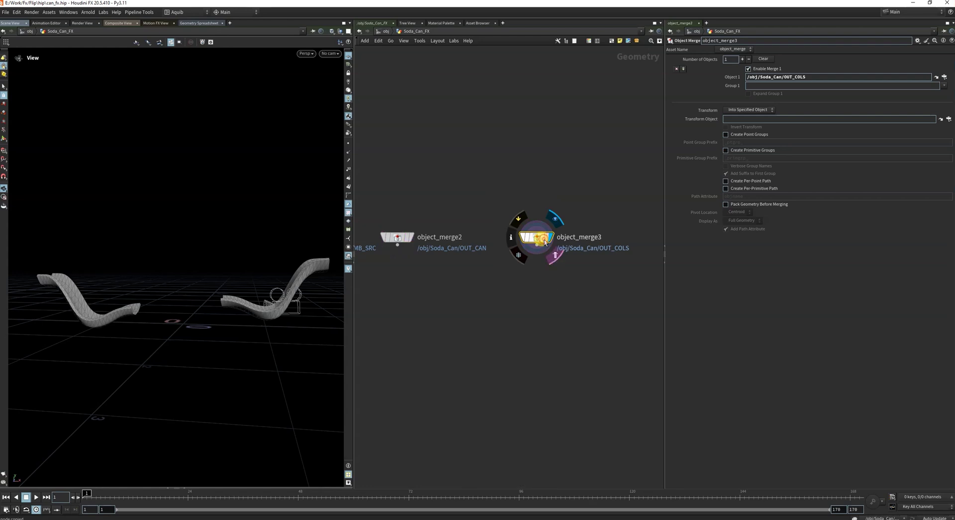
{"action": "scroll", "coordinate": [533, 284], "scroll_direction": "down", "scroll_amount": 3}
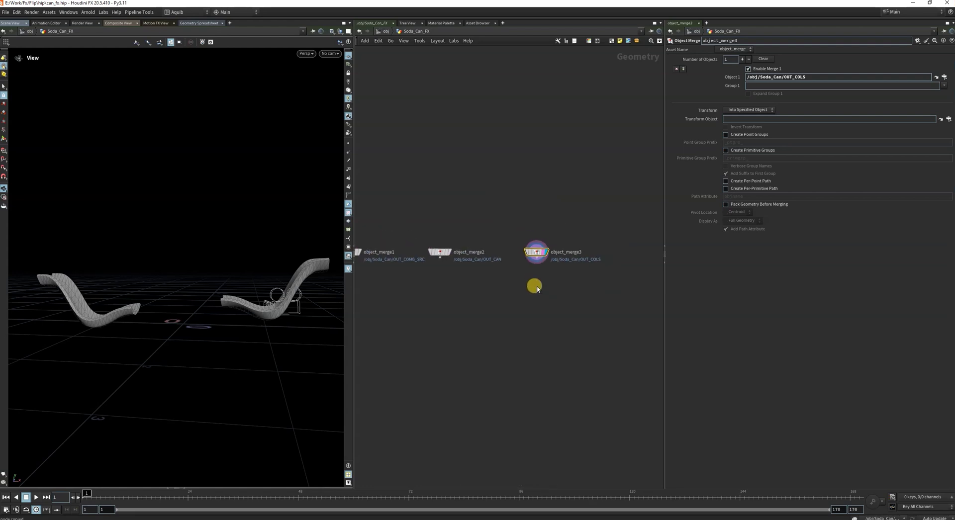
Return to the object level, look over the Soda_Can and camera objects, and reopen the Soda_Can_FX network.
{"action": "left_click", "coordinate": [384, 31]}
{"action": "scroll", "coordinate": [436, 227], "scroll_direction": "up", "scroll_amount": 4}
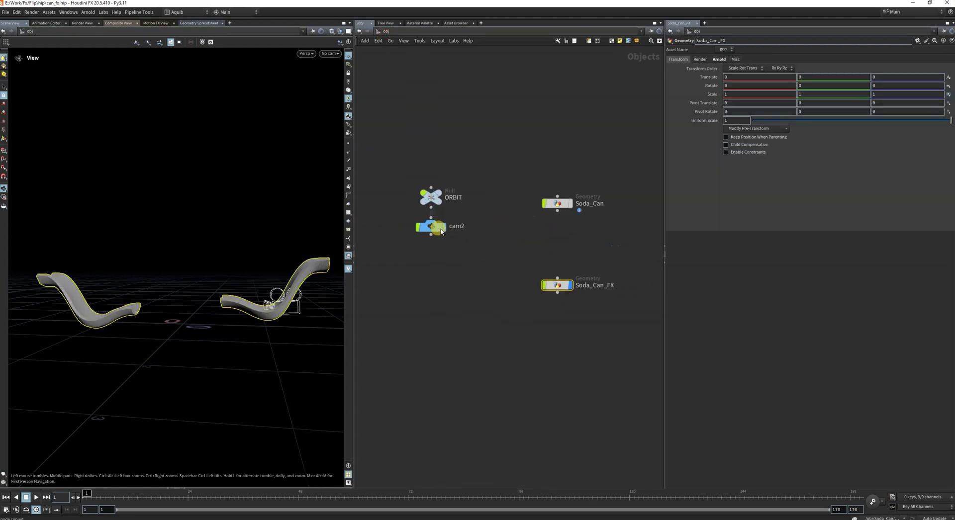
{"action": "scroll", "coordinate": [456, 228], "scroll_direction": "down", "scroll_amount": 4}
{"action": "scroll", "coordinate": [597, 226], "scroll_direction": "up", "scroll_amount": 4}
{"action": "left_click", "coordinate": [605, 205]}
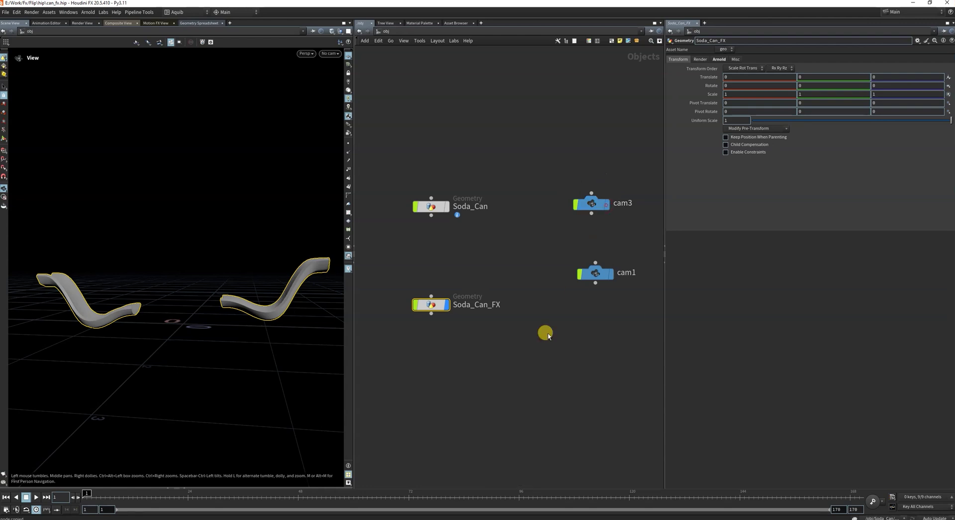
{"action": "double_click", "coordinate": [431, 304]}
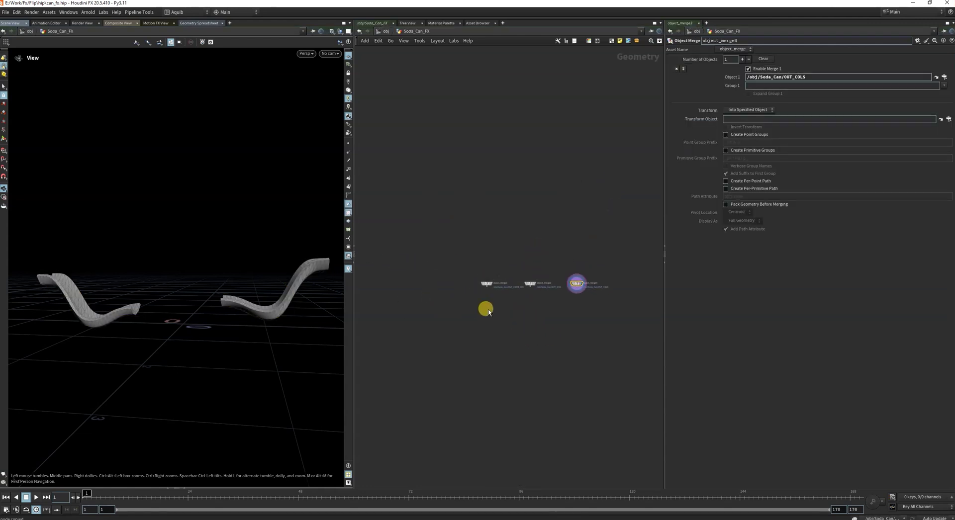
Review object_merge1, object_merge2 and object_merge3 again by displaying the sources, the can and the colliders separately.
{"action": "left_click_drag", "start_coordinate": [488, 275], "coordinate": [423, 253]}
{"action": "left_click_drag", "start_coordinate": [613, 264], "coordinate": [532, 241]}
{"action": "left_click", "coordinate": [425, 240]}
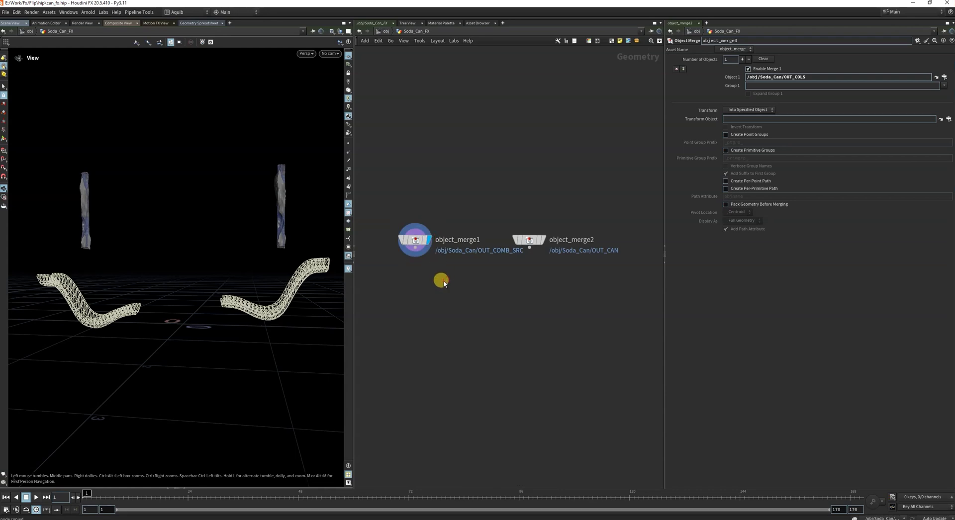
{"action": "left_click_drag", "start_coordinate": [435, 292], "coordinate": [404, 222]}
{"action": "middle_click_drag", "start_coordinate": [496, 234], "coordinate": [481, 229]}
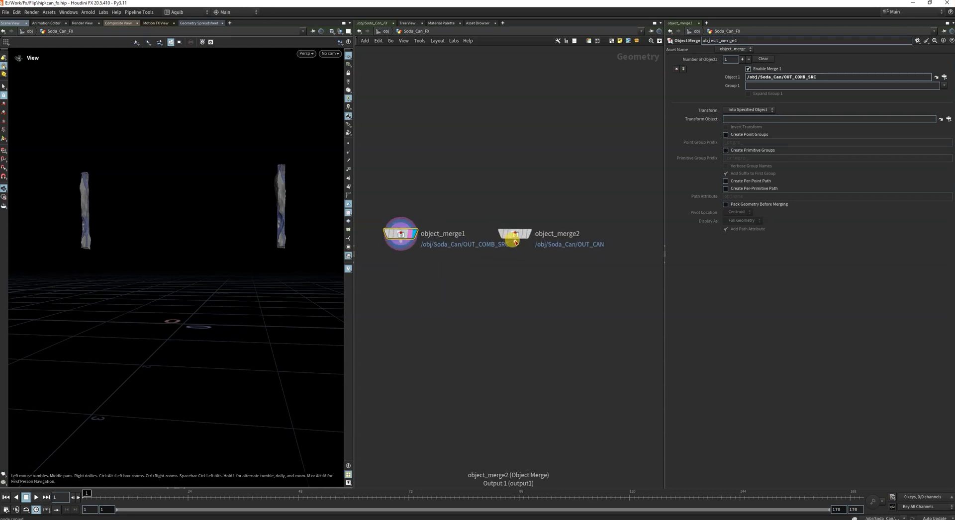
{"action": "left_click", "coordinate": [528, 234]}
{"action": "scroll", "coordinate": [508, 265], "scroll_direction": "down", "scroll_amount": 3}
{"action": "scroll", "coordinate": [622, 270], "scroll_direction": "up", "scroll_amount": 2}
{"action": "key", "text": "ctrl+v"}
{"action": "left_click", "coordinate": [547, 237]}
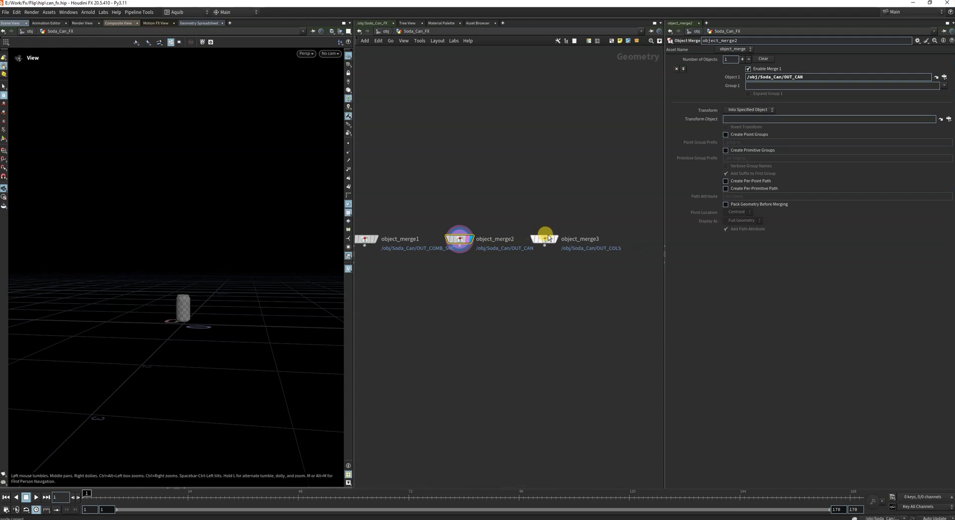
{"action": "left_click", "coordinate": [552, 239]}
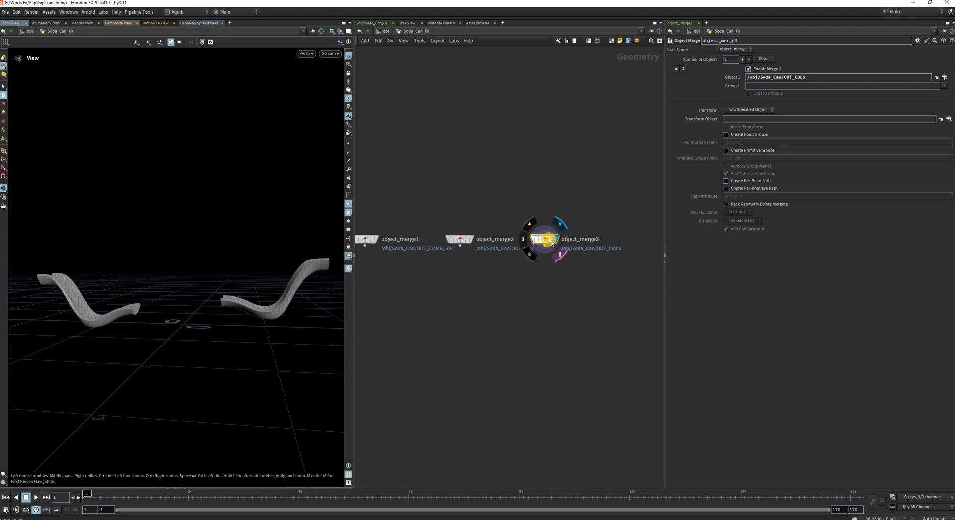
Widen the network editor so that the three object merge nodes have more working space.
{"action": "scroll", "coordinate": [567, 242], "scroll_direction": "down", "scroll_amount": 3}
{"action": "left_click_drag", "start_coordinate": [664, 226], "coordinate": [759, 232]}
{"action": "scroll", "coordinate": [533, 279], "scroll_direction": "up", "scroll_amount": 3}
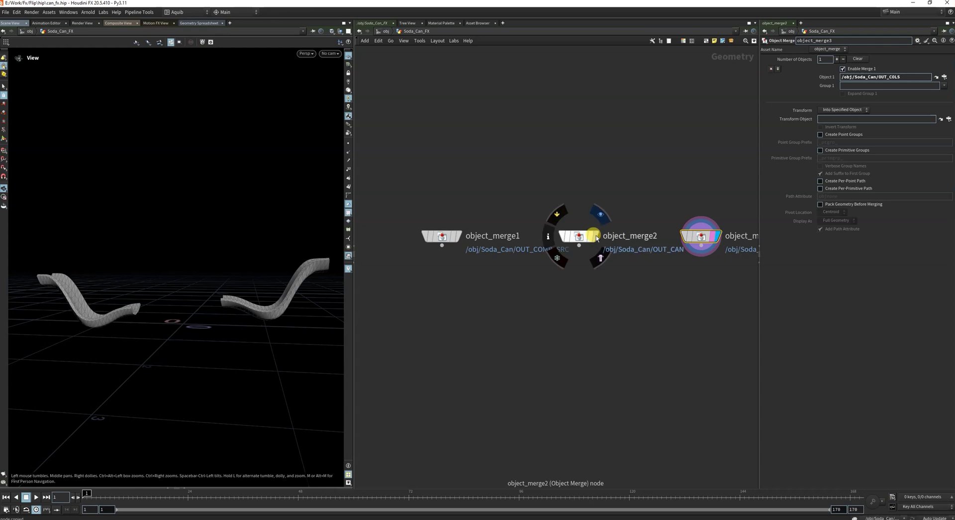
Display object_merge2 and look over the imported can geometry in the viewport.
{"action": "left_click", "coordinate": [597, 238]}
{"action": "middle_click_drag", "start_coordinate": [513, 301], "coordinate": [501, 264]}
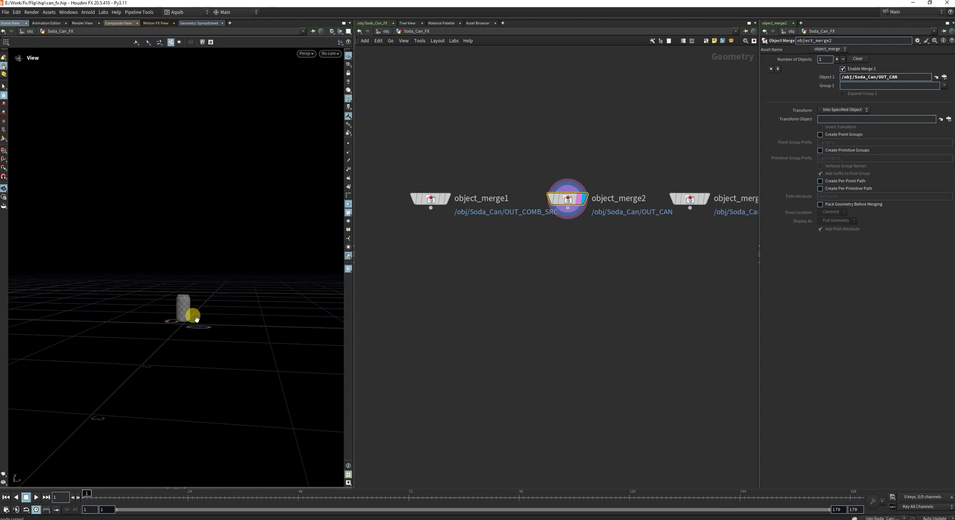
{"action": "mouse_move", "coordinate": [198, 317]}
{"action": "left_mouse_down"}
{"action": "mouse_move", "coordinate": [187, 333]}
{"action": "mouse_move", "coordinate": [184, 314]}
{"action": "mouse_move", "coordinate": [166, 322]}
{"action": "mouse_move", "coordinate": [196, 312]}
{"action": "left_mouse_up"}
{"action": "scroll", "coordinate": [531, 297], "scroll_direction": "down", "scroll_amount": 4}
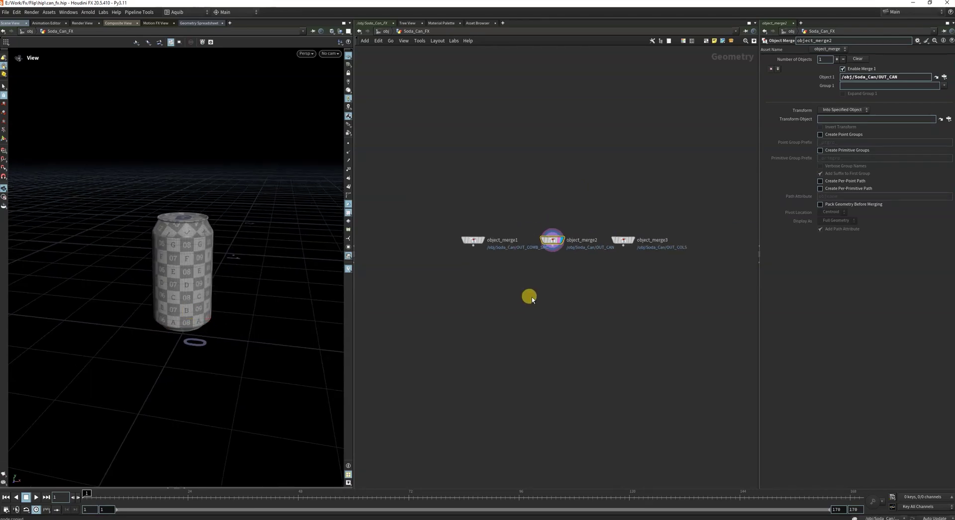
Add an unconnected DOP Network below the object merges and name it SIM.
{"action": "scroll", "coordinate": [527, 318], "scroll_direction": "up", "scroll_amount": 4}
{"action": "key", "text": "Tab"}
{"action": "type", "text": "do"}
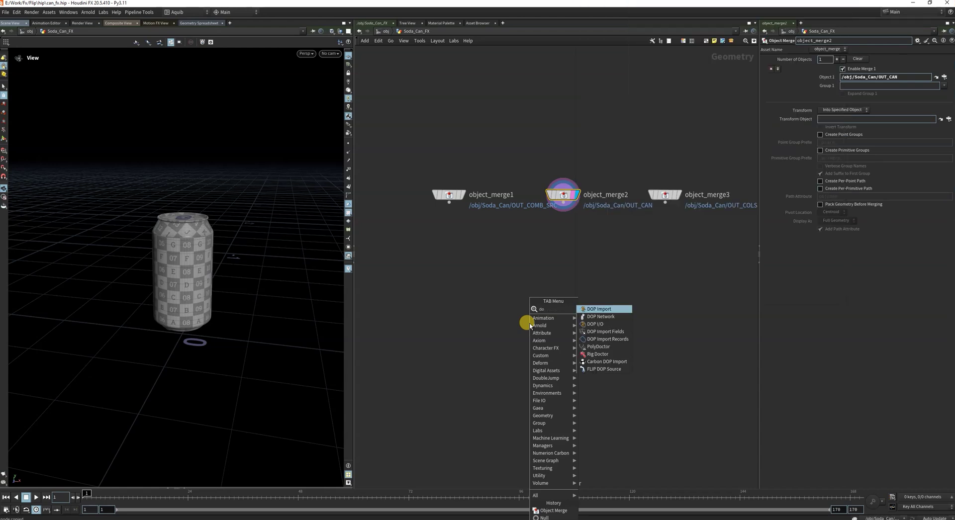
{"action": "left_click", "coordinate": [600, 317]}
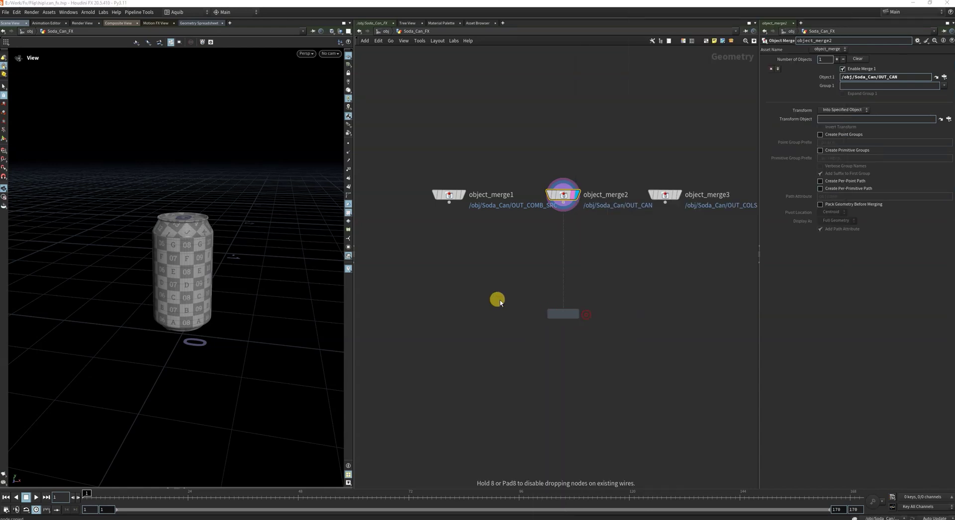
{"action": "left_click", "coordinate": [497, 299]}
{"action": "scroll", "coordinate": [550, 300], "scroll_direction": "up", "scroll_amount": 2}
{"action": "left_click", "coordinate": [520, 297]}
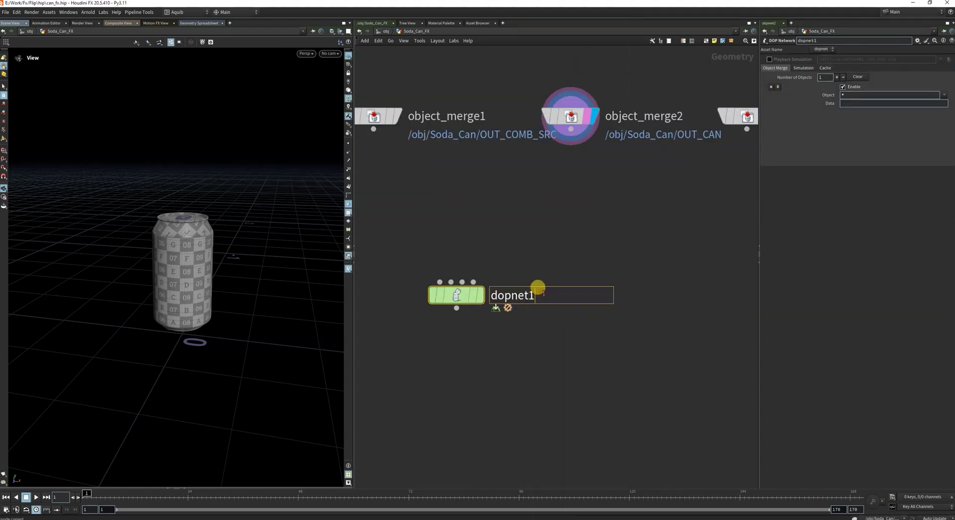
{"action": "key", "text": "Return"}
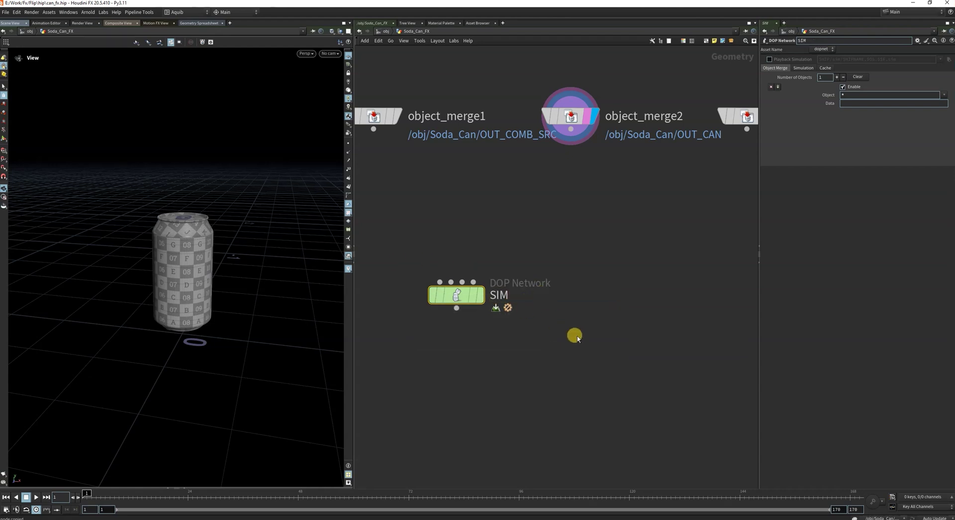
Color the SIM DOP Network node red.
{"action": "key", "text": "c"}
{"action": "left_click", "coordinate": [706, 440]}
{"action": "key", "text": "c"}
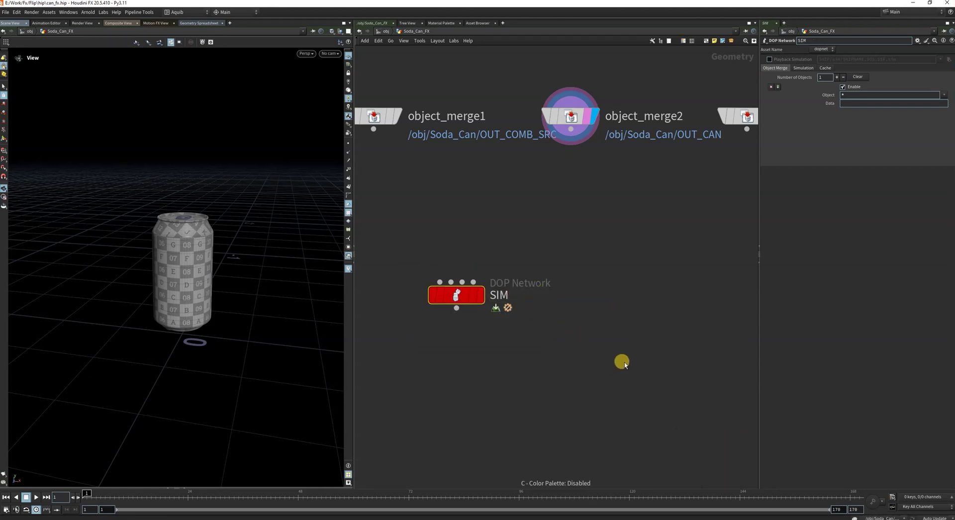
Open the SIM network and place a FLIP Object above its output node.
{"action": "scroll", "coordinate": [625, 363], "scroll_direction": "down", "scroll_amount": 2}
{"action": "middle_click_drag", "start_coordinate": [625, 363], "coordinate": [683, 387]}
{"action": "scroll", "coordinate": [480, 267], "scroll_direction": "down", "scroll_amount": 3}
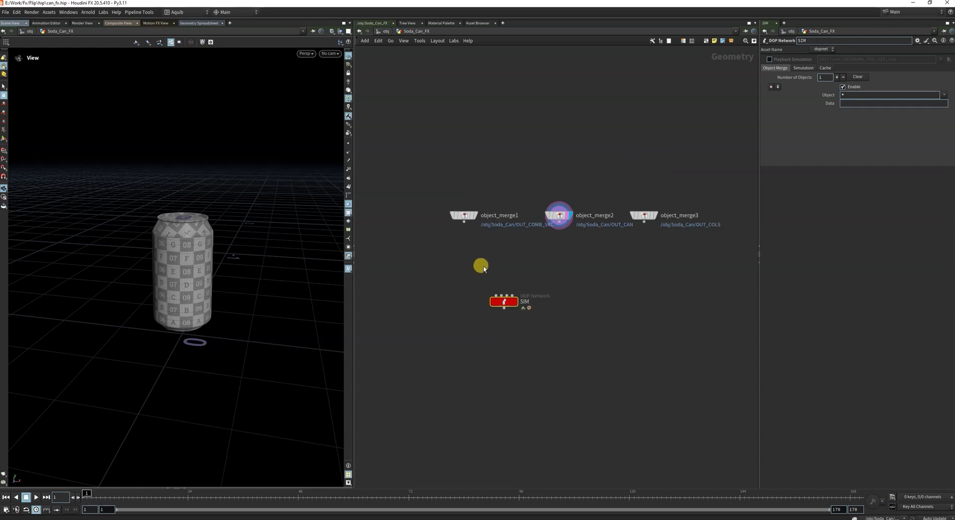
{"action": "scroll", "coordinate": [465, 207], "scroll_direction": "up", "scroll_amount": 2}
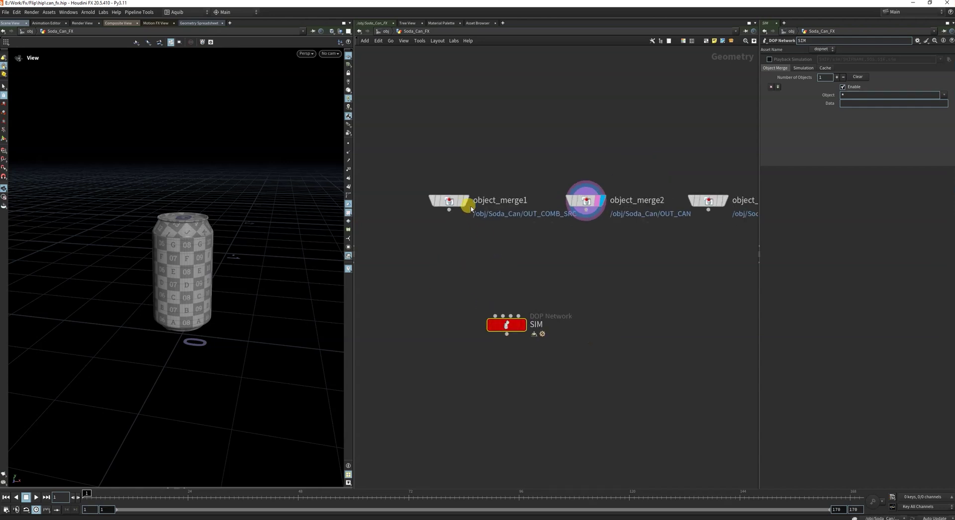
{"action": "double_click", "coordinate": [506, 325]}
{"action": "left_click", "coordinate": [527, 244]}
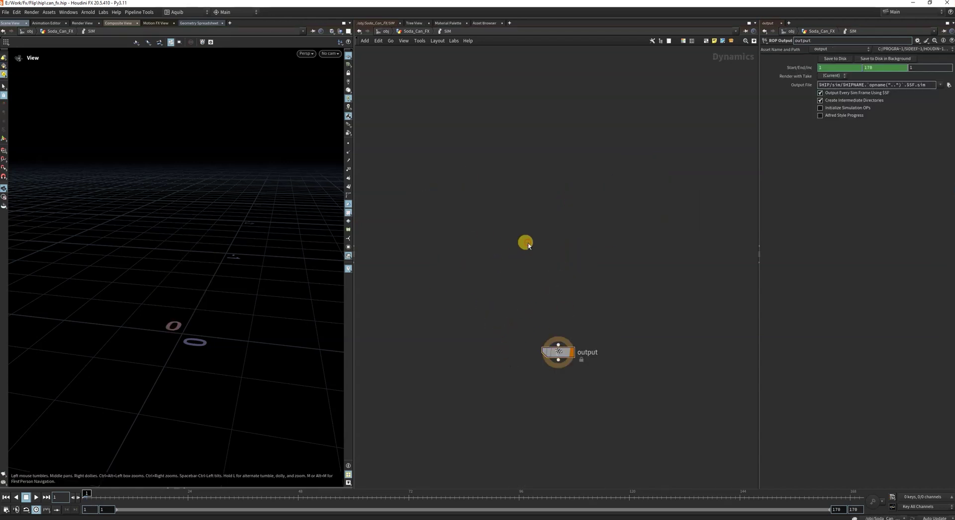
{"action": "key", "text": "Tab"}
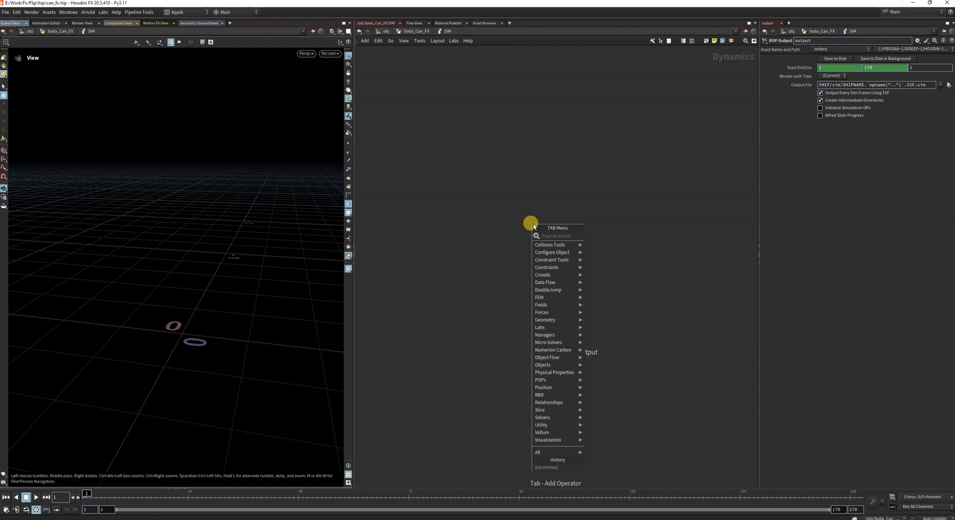
{"action": "type", "text": "flip"}
{"action": "left_click", "coordinate": [616, 237]}
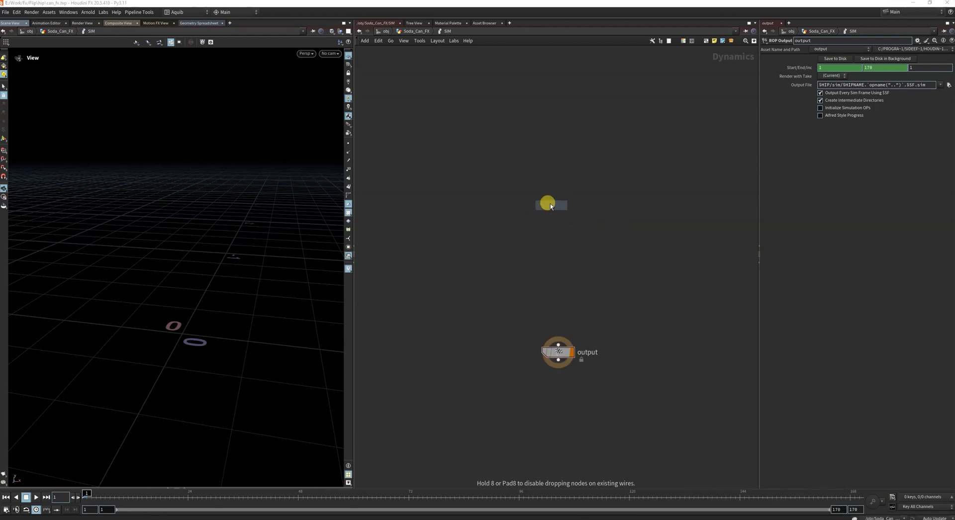
{"action": "left_click", "coordinate": [550, 205]}
Add a FLIP Solver below the FLIP Object and wire the object into the solver's first input.
{"action": "key", "text": "Tab"}
{"action": "type", "text": "flip"}
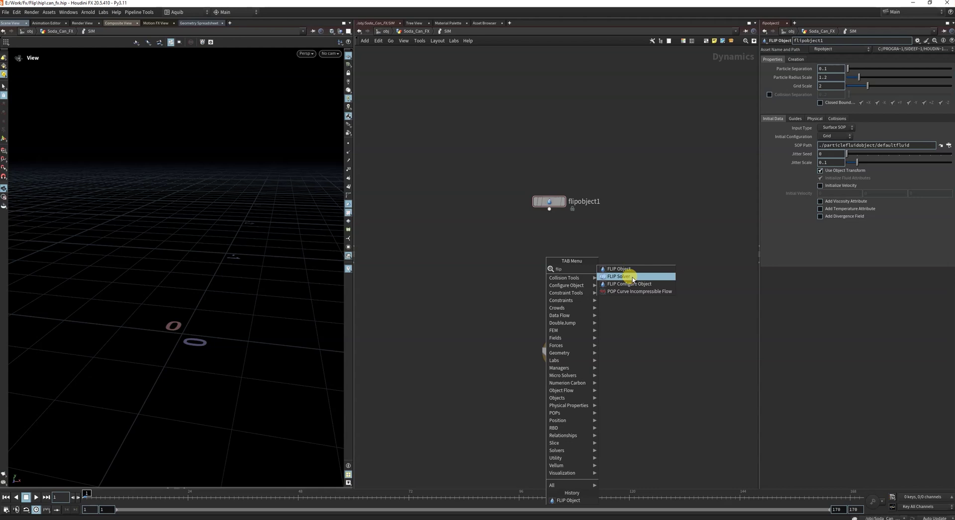
{"action": "left_click", "coordinate": [632, 277]}
{"action": "left_click", "coordinate": [552, 238]}
{"action": "left_click_drag", "start_coordinate": [539, 189], "coordinate": [540, 230]}
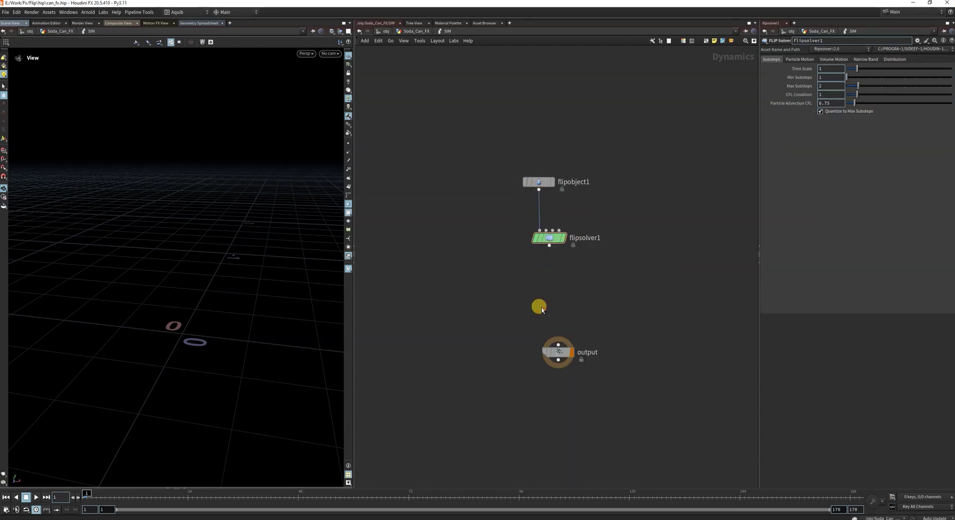
Add a Gravity Force between the FLIP Solver and the output node and wire the chain together.
{"action": "key", "text": "Tab"}
{"action": "left_click", "coordinate": [626, 279]}
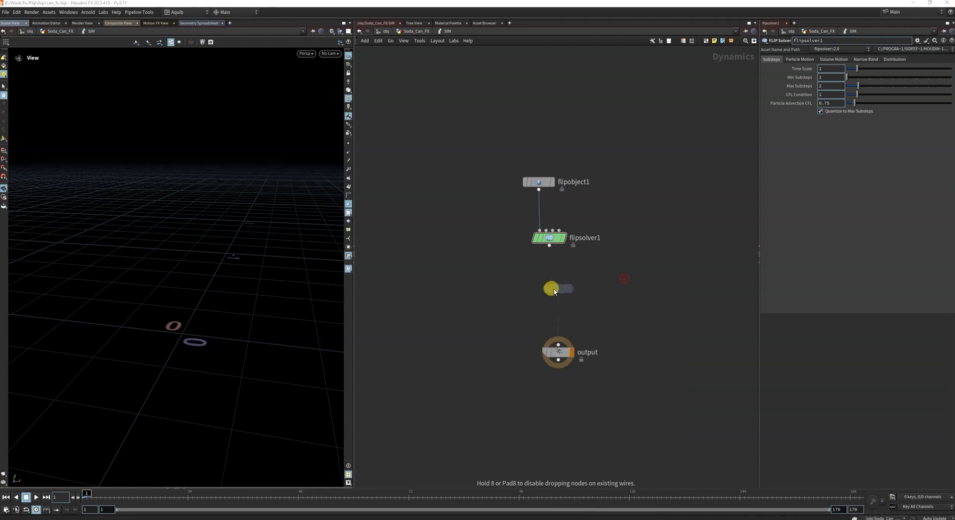
{"action": "left_click", "coordinate": [552, 290]}
{"action": "left_click_drag", "start_coordinate": [549, 246], "coordinate": [547, 354]}
Frame the default fluid, play the simulation and scrub the timeline to examine how the fluid falls through the domain.
{"action": "key", "text": "g"}
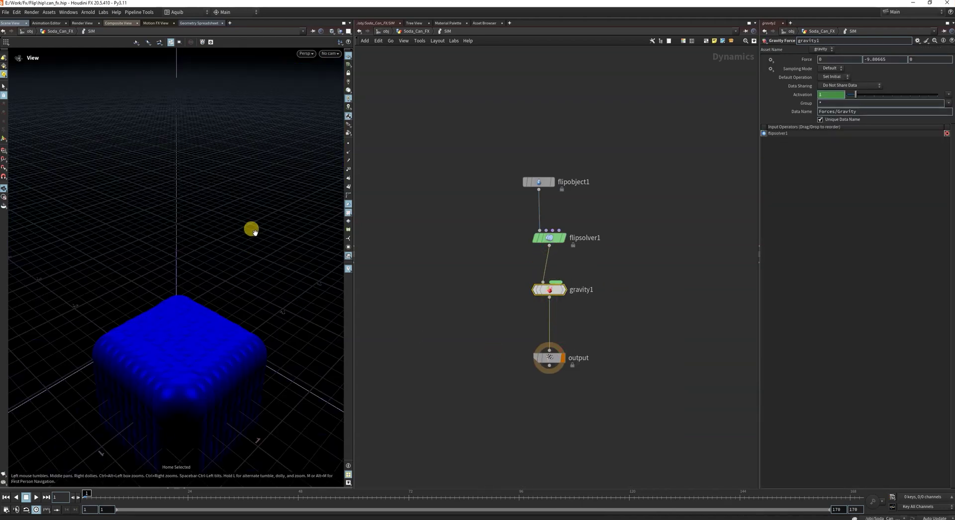
{"action": "left_click_drag", "start_coordinate": [238, 229], "coordinate": [111, 428]}
{"action": "left_click", "coordinate": [17, 498]}
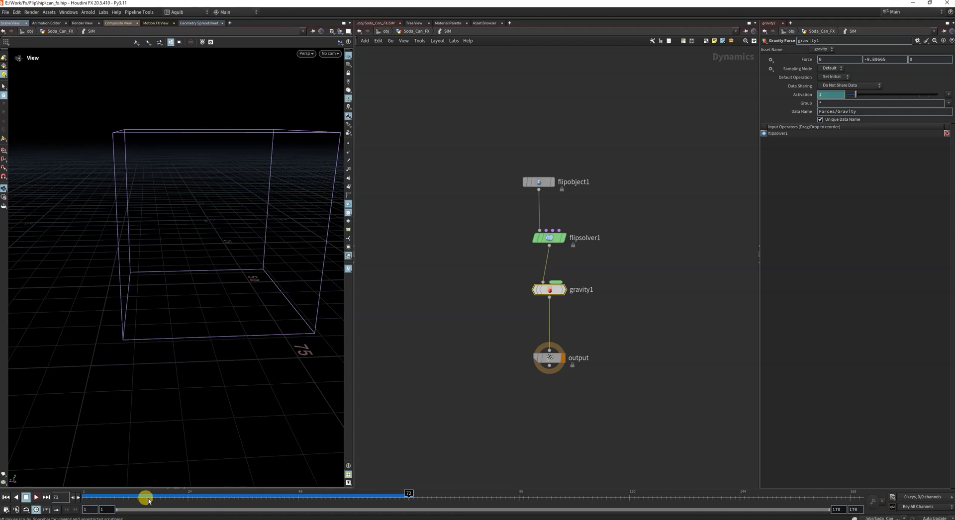
{"action": "left_click_drag", "start_coordinate": [107, 492], "coordinate": [354, 494]}
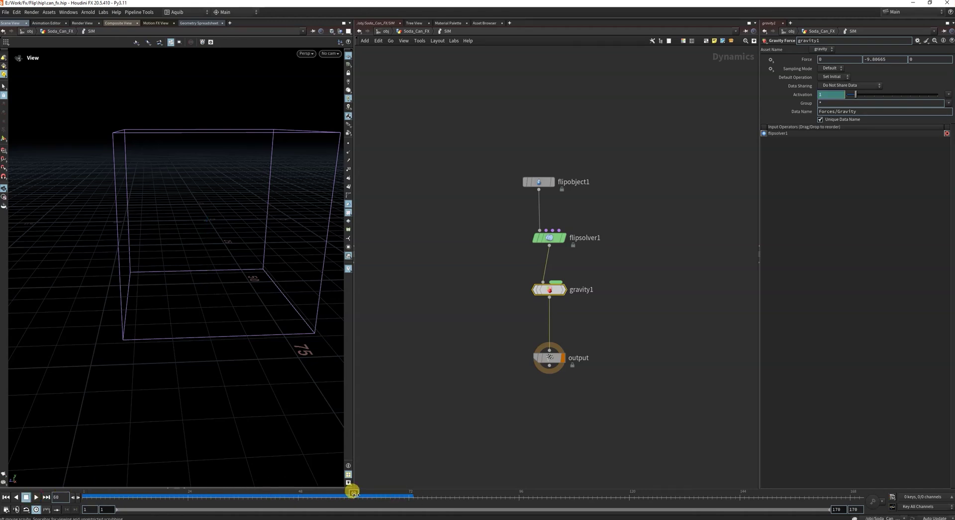
{"action": "left_click_drag", "start_coordinate": [211, 492], "coordinate": [201, 494]}
{"action": "left_click_drag", "start_coordinate": [219, 301], "coordinate": [111, 180]}
{"action": "left_click", "coordinate": [196, 500]}
{"action": "left_click_drag", "start_coordinate": [196, 500], "coordinate": [95, 493]}
{"action": "left_click_drag", "start_coordinate": [195, 245], "coordinate": [216, 211]}
{"action": "left_click_drag", "start_coordinate": [112, 180], "coordinate": [166, 222]}
Set the FLIP Object's particle guide visualization to Particles, widening the parameter pane for its guide settings.
{"action": "left_click_drag", "start_coordinate": [471, 153], "coordinate": [644, 215]}
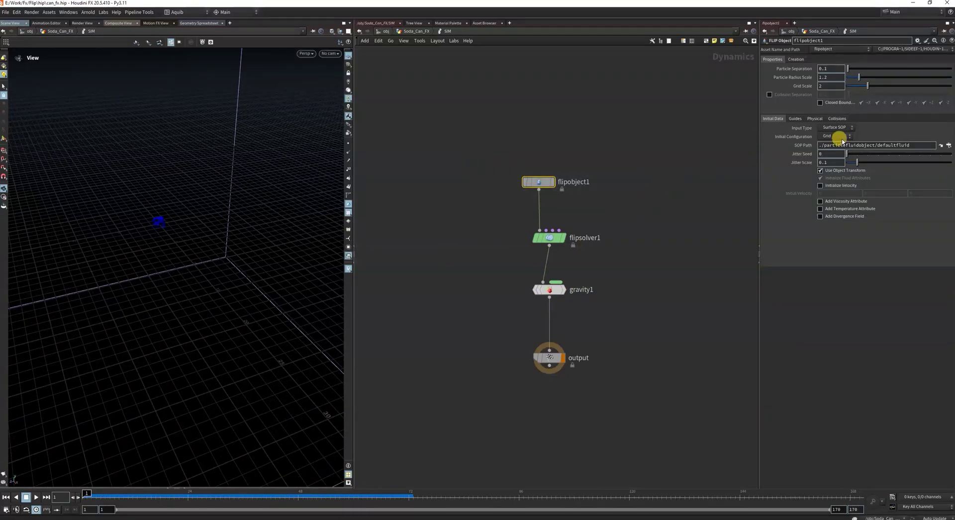
{"action": "left_click", "coordinate": [795, 119]}
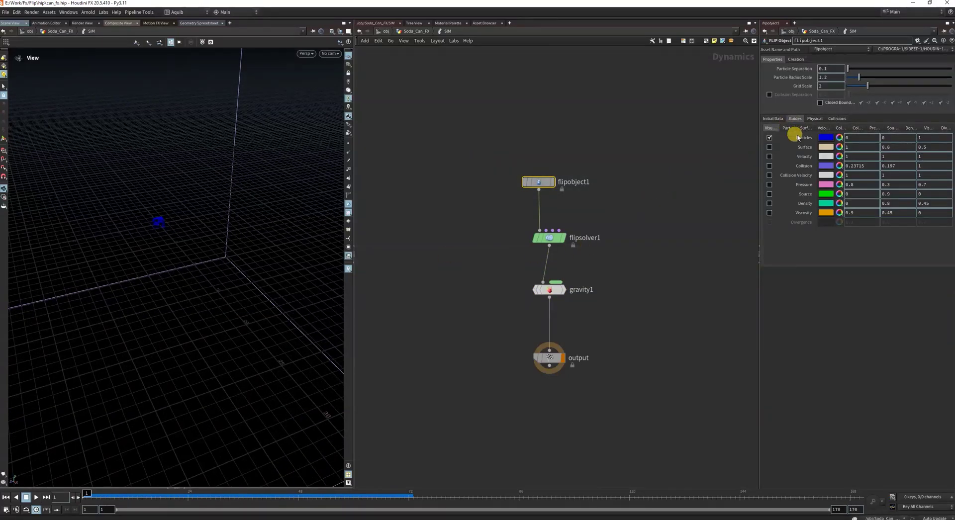
{"action": "left_click_drag", "start_coordinate": [757, 150], "coordinate": [646, 154]}
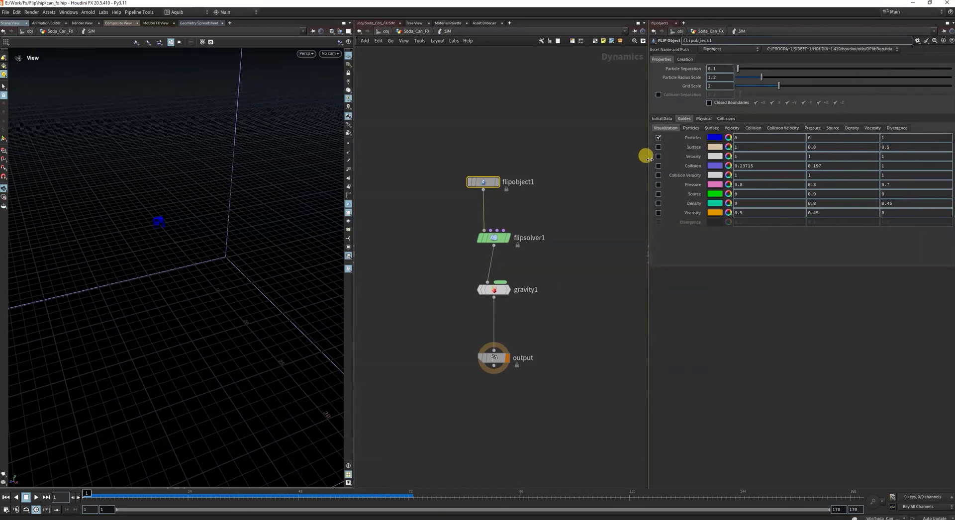
{"action": "left_click", "coordinate": [692, 128]}
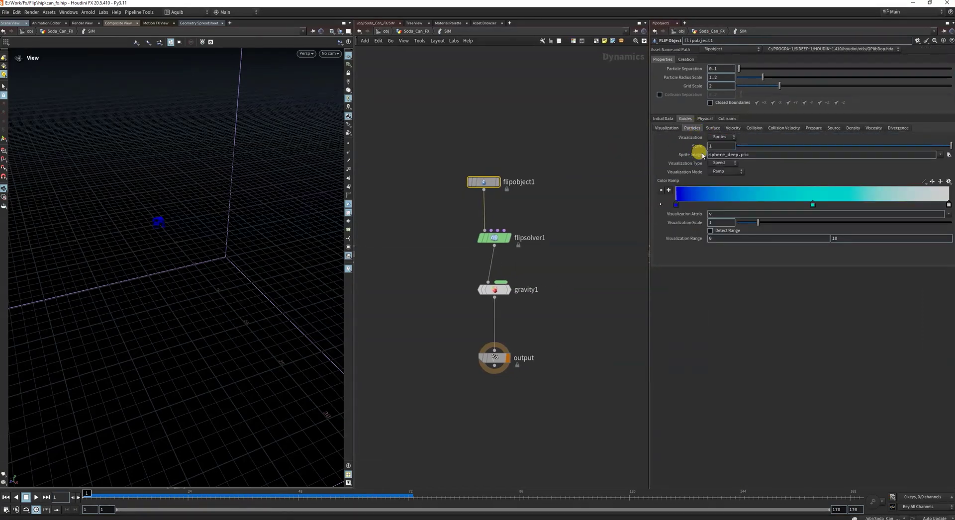
{"action": "left_click", "coordinate": [720, 139]}
{"action": "left_click", "coordinate": [720, 167]}
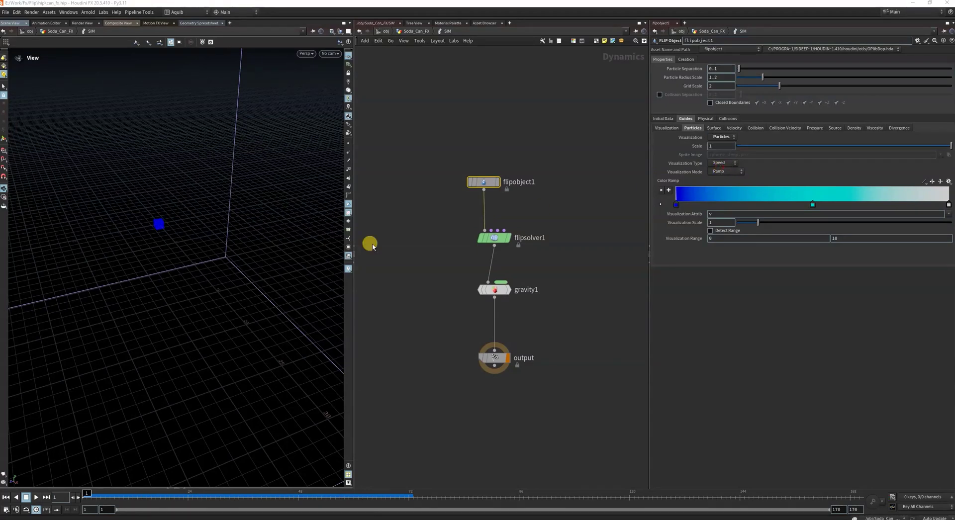
Replay and scrub the simulation, examining the falling particles and the bounding domain from several angles.
{"action": "left_click_drag", "start_coordinate": [149, 218], "coordinate": [128, 390]}
{"action": "left_click", "coordinate": [8, 498]}
{"action": "left_click", "coordinate": [36, 497]}
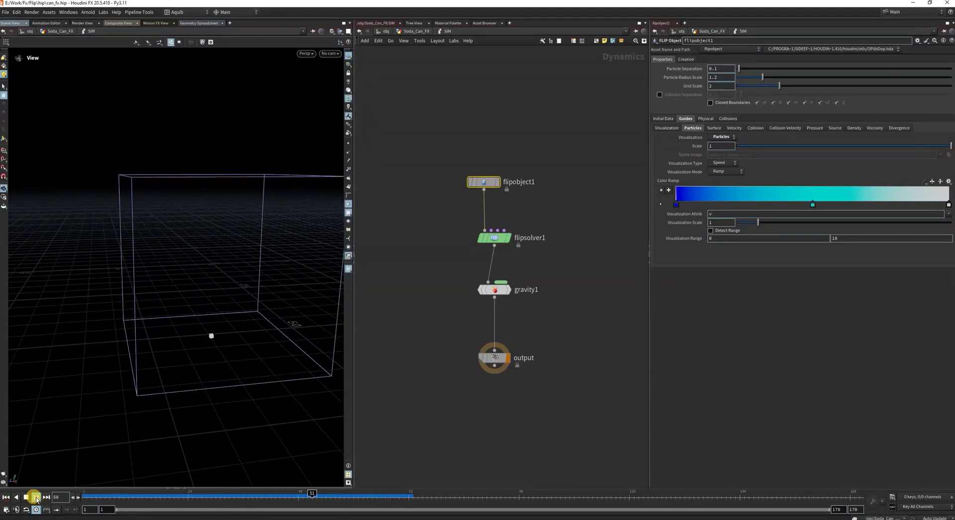
{"action": "left_click", "coordinate": [36, 497]}
{"action": "left_click", "coordinate": [374, 496]}
{"action": "left_click_drag", "start_coordinate": [166, 496], "coordinate": [105, 495]}
{"action": "left_click_drag", "start_coordinate": [207, 316], "coordinate": [147, 316]}
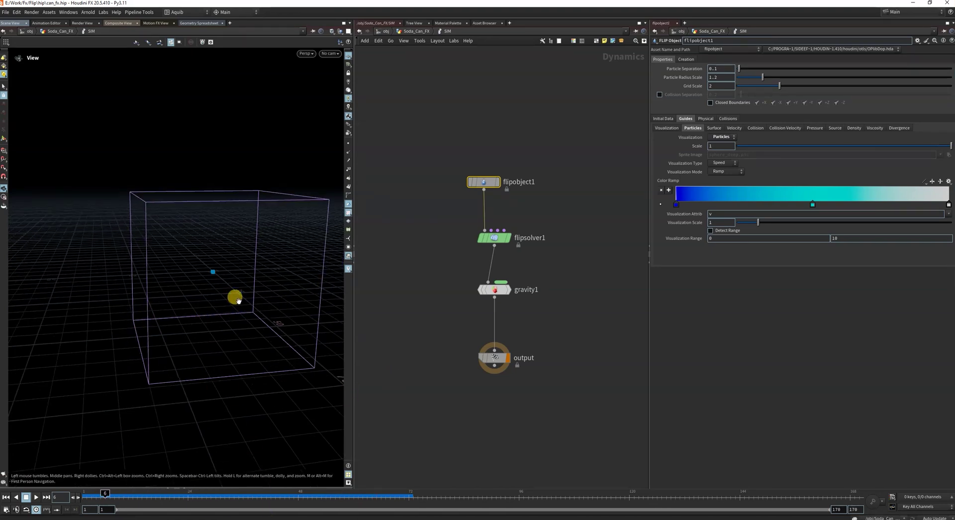
{"action": "mouse_move", "coordinate": [212, 333]}
{"action": "left_mouse_down"}
{"action": "mouse_move", "coordinate": [189, 320]}
{"action": "mouse_move", "coordinate": [169, 328]}
{"action": "left_mouse_up"}
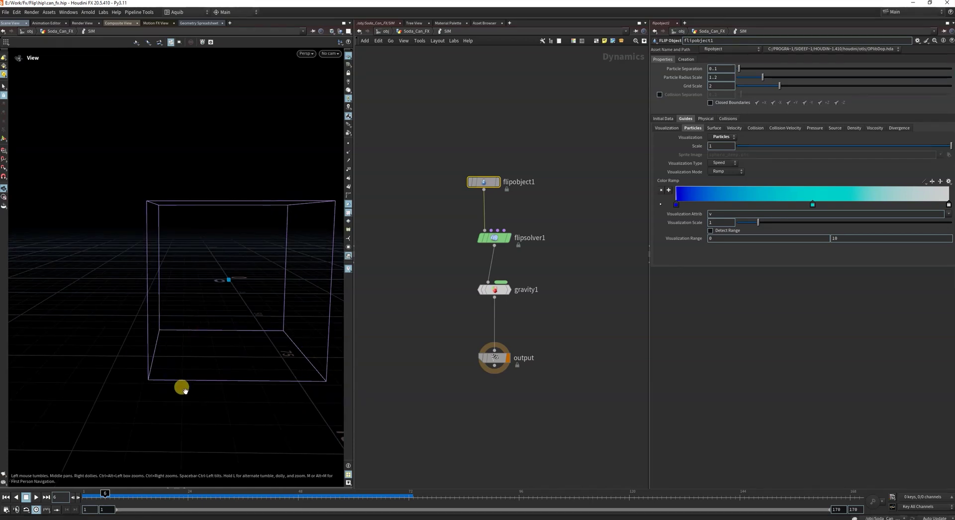
{"action": "left_click_drag", "start_coordinate": [206, 351], "coordinate": [221, 371]}
Enable Closed Boundaries on the FLIP Object for all sides of the domain.
{"action": "left_click", "coordinate": [714, 95]}
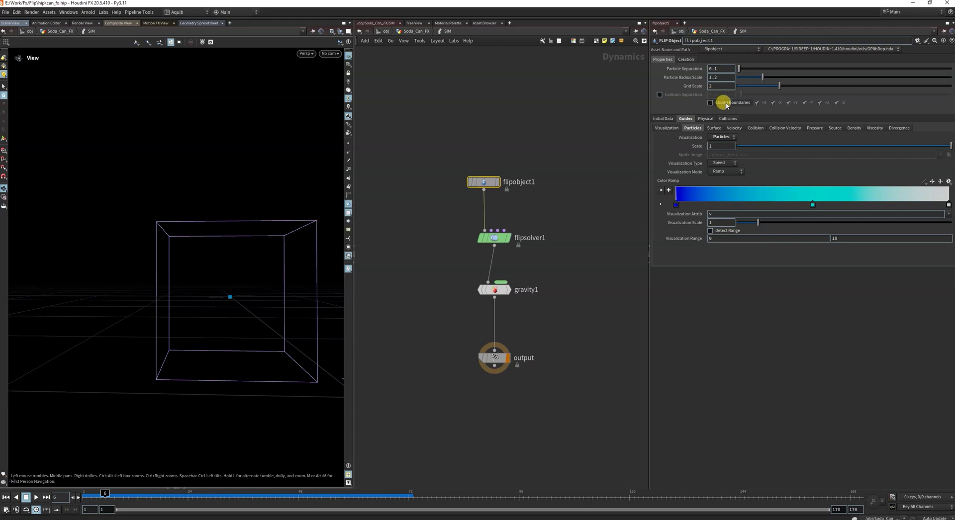
{"action": "left_click", "coordinate": [423, 218]}
{"action": "left_click_drag", "start_coordinate": [533, 197], "coordinate": [520, 230]}
{"action": "left_click", "coordinate": [690, 130]}
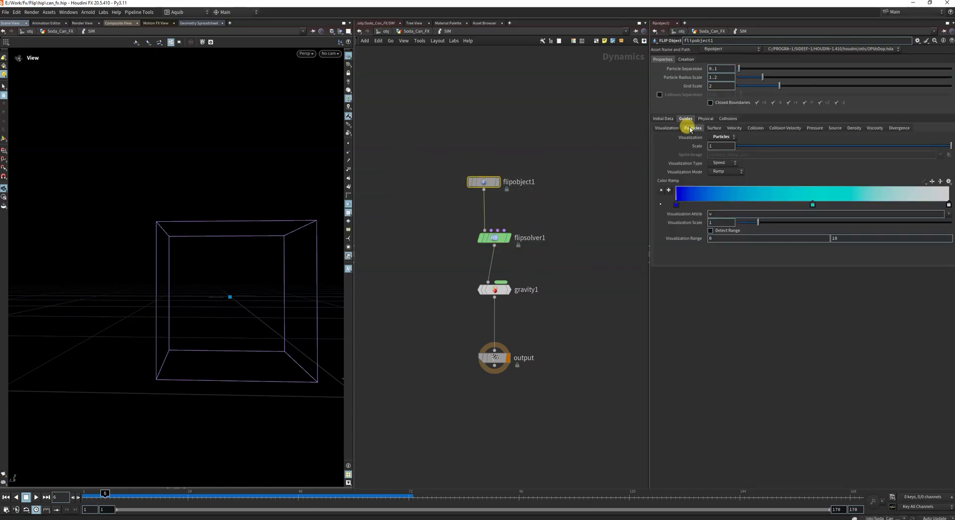
{"action": "left_click", "coordinate": [710, 103]}
Rerun the simulation from the first frame and scrub back to examine how the fluid hits the closed domain.
{"action": "left_click_drag", "start_coordinate": [217, 309], "coordinate": [142, 422]}
{"action": "left_click", "coordinate": [4, 499]}
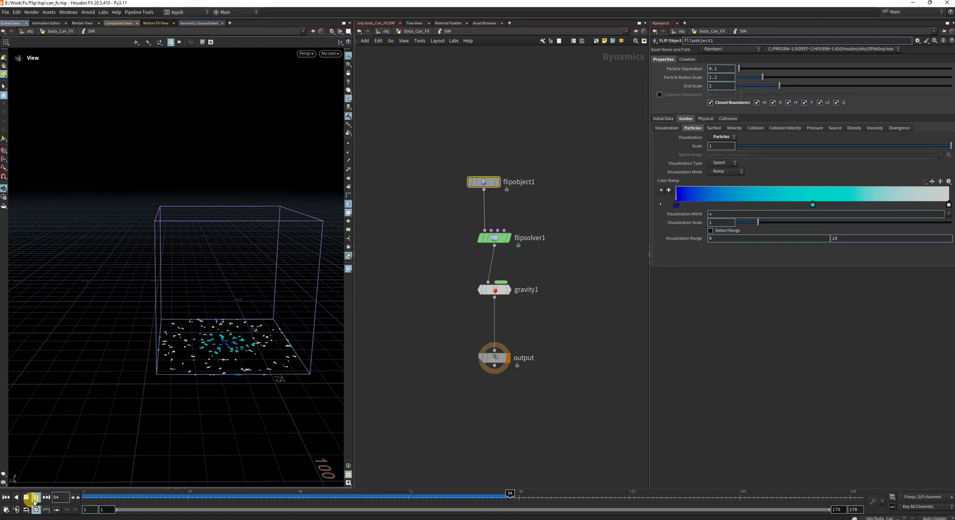
{"action": "left_click_drag", "start_coordinate": [542, 493], "coordinate": [202, 492]}
{"action": "left_click_drag", "start_coordinate": [231, 341], "coordinate": [218, 308]}
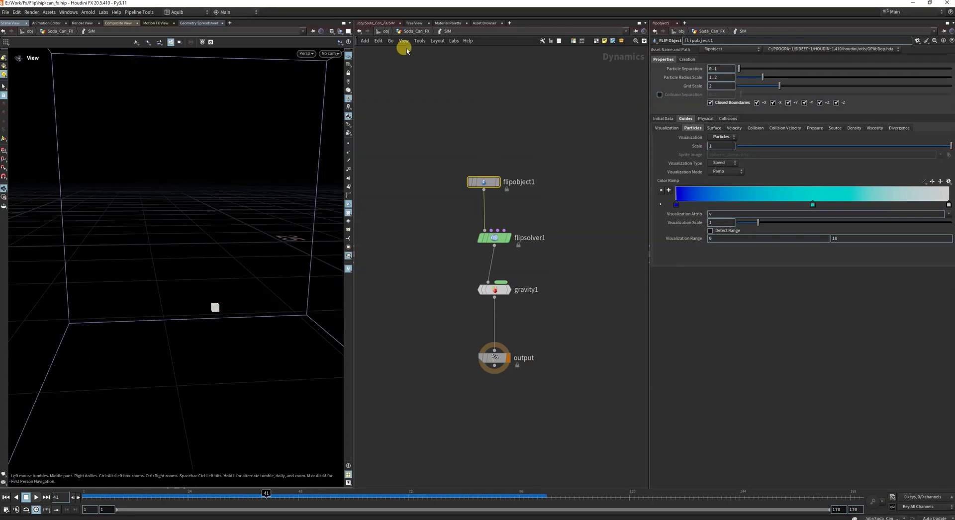
Return to the Soda_Can_FX network and display object_merge1 to view the combined sources.
{"action": "left_click", "coordinate": [413, 32]}
{"action": "left_click", "coordinate": [427, 222]}
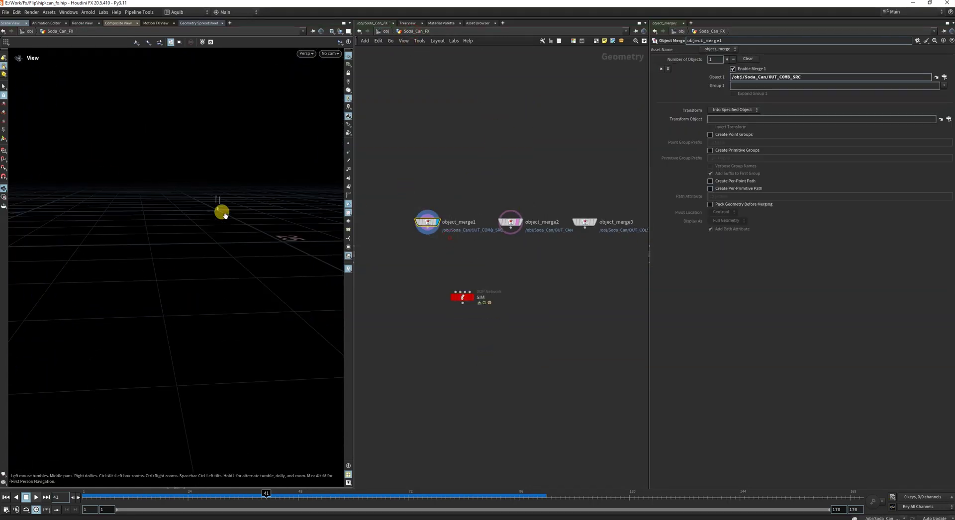
{"action": "key", "text": "space+g"}
{"action": "left_click_drag", "start_coordinate": [111, 260], "coordinate": [93, 208]}
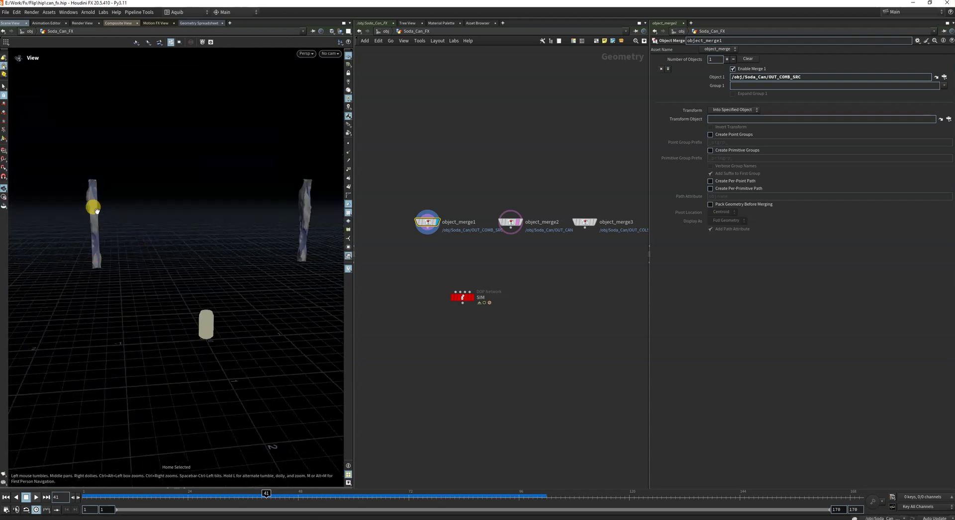
Move the SIM node lower to make room, and add a Null connected directly beneath object_merge1.
{"action": "left_click_drag", "start_coordinate": [462, 303], "coordinate": [485, 356]}
{"action": "key", "text": "Tab"}
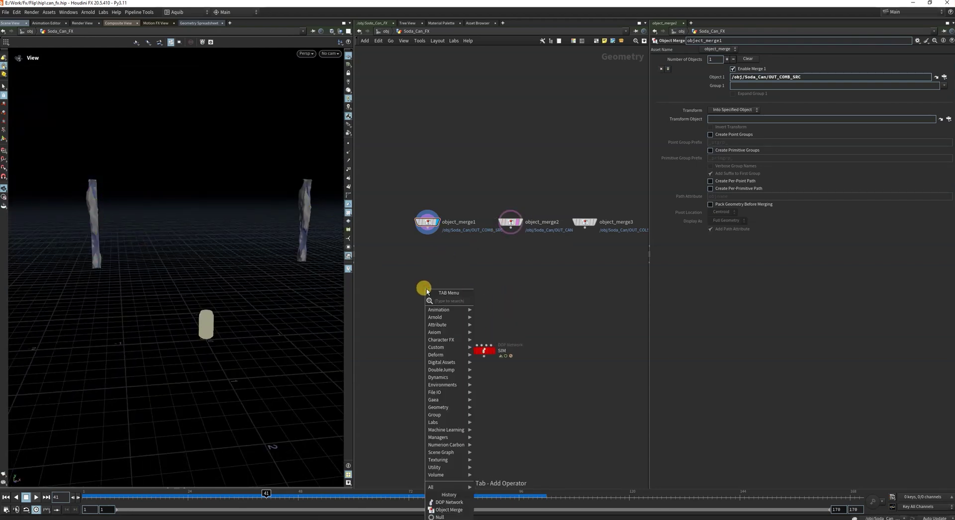
{"action": "type", "text": "nul"}
{"action": "left_click", "coordinate": [499, 301]}
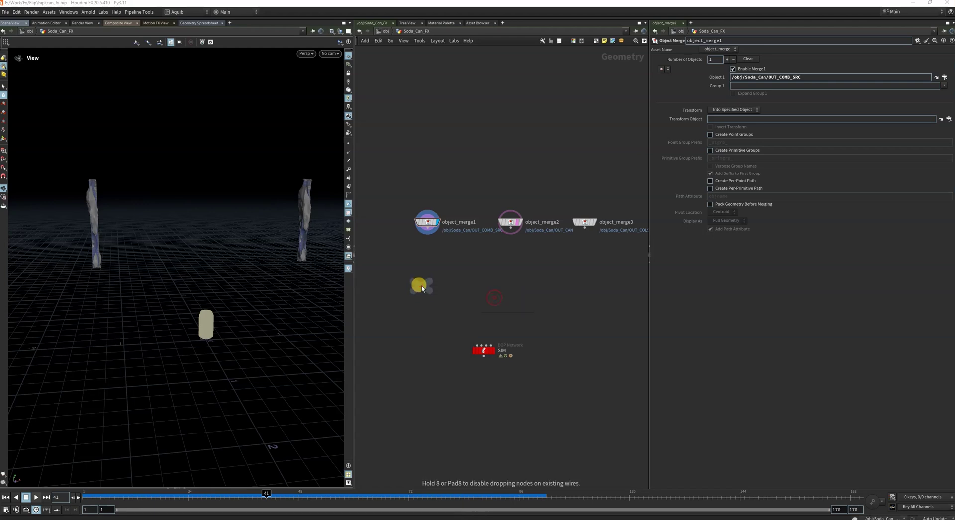
{"action": "left_click", "coordinate": [421, 282]}
{"action": "scroll", "coordinate": [428, 271], "scroll_direction": "up", "scroll_amount": 5}
{"action": "left_click_drag", "start_coordinate": [414, 297], "coordinate": [422, 269]}
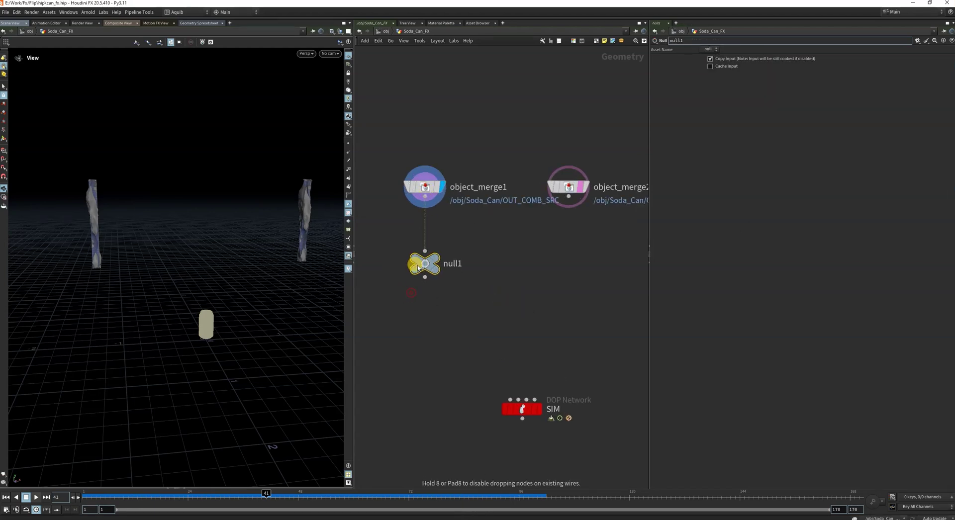
Rename the Null beneath object_merge1 to OUT_FLIP_SRC and turn on its display.
{"action": "double_click", "coordinate": [448, 260]}
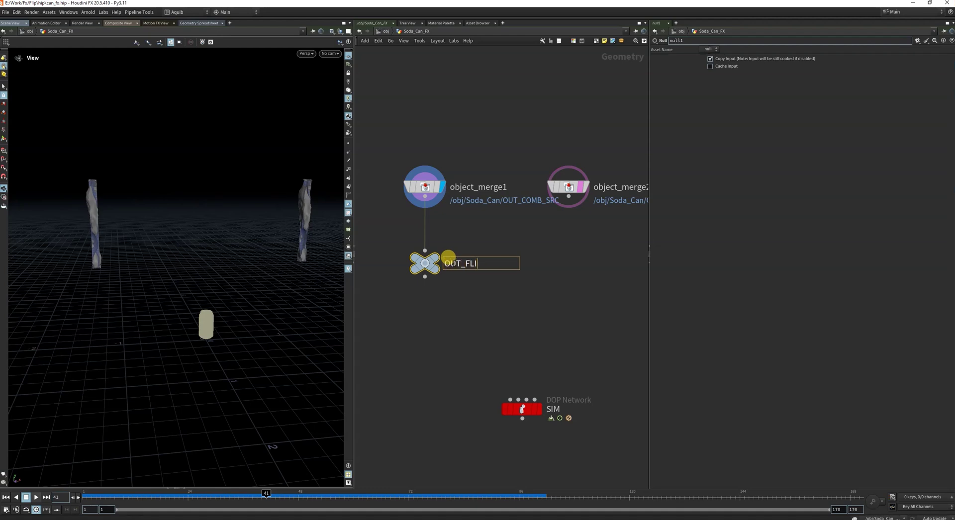
{"action": "key", "text": "Return"}
{"action": "left_click", "coordinate": [435, 264]}
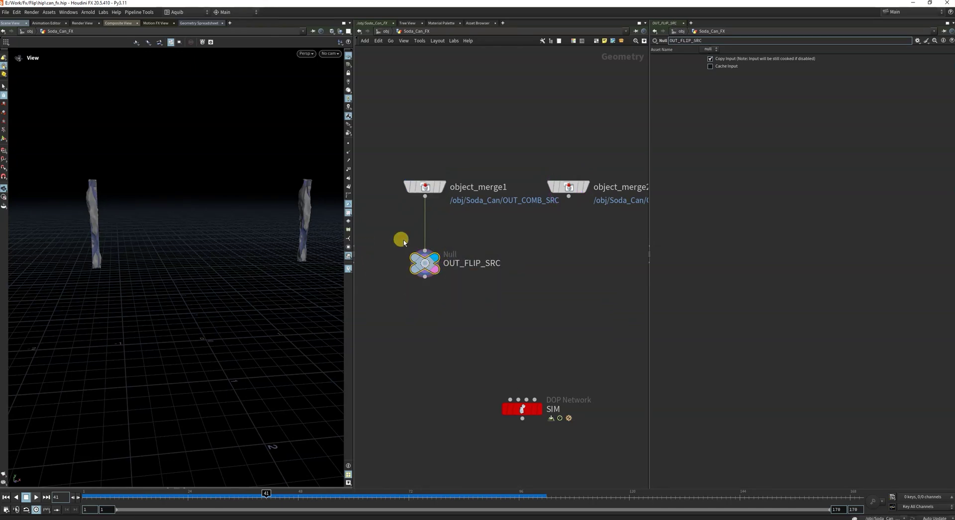
Copy the OUT_FLIP_SRC node, enter the SIM network and paste its path as the FLIP Object's initial-data SOP Path, /obj/Soda_Can_FX/OUT_FLIP_SRC.
{"action": "double_click", "coordinate": [521, 409]}
{"action": "key", "text": "ctrl+c"}
{"action": "left_click_drag", "start_coordinate": [422, 157], "coordinate": [561, 218]}
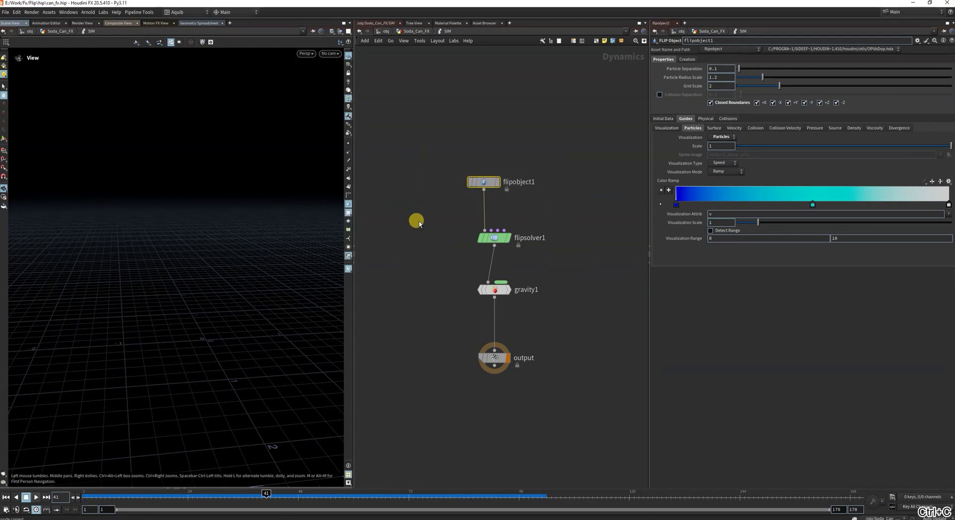
{"action": "left_click", "coordinate": [664, 128]}
{"action": "left_click", "coordinate": [663, 120]}
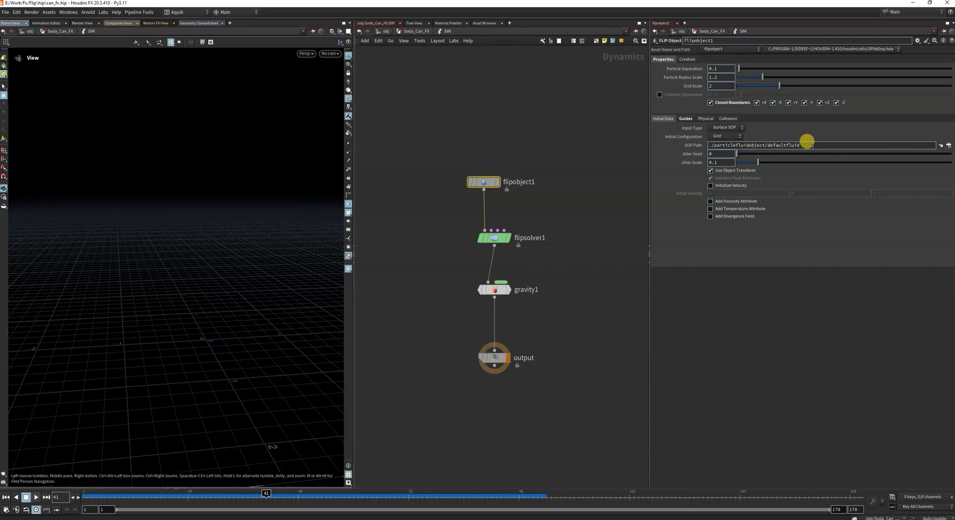
{"action": "left_click_drag", "start_coordinate": [816, 145], "coordinate": [646, 143]}
{"action": "key", "text": "ctrl+v"}
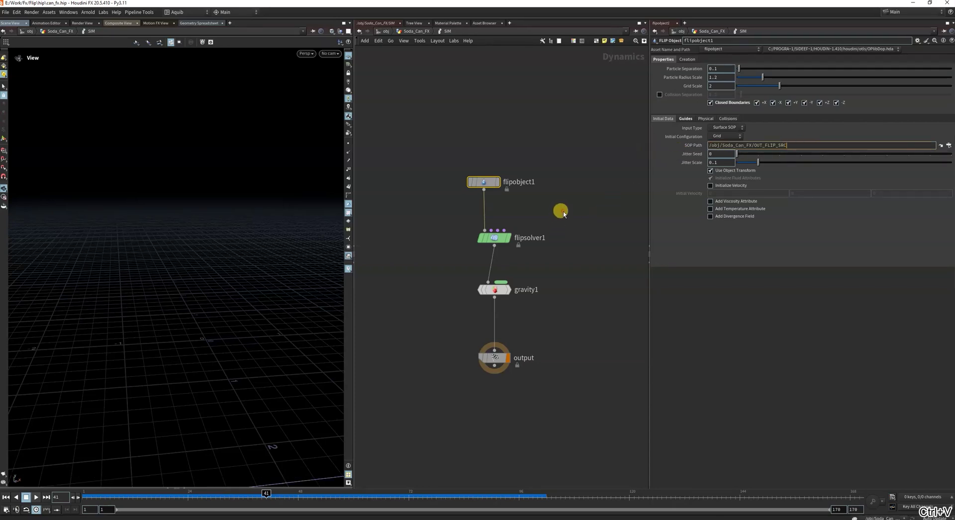
Run the simulation from the first frame and look around the domain for fluid from the new source.
{"action": "left_click", "coordinate": [6, 497]}
{"action": "left_click_drag", "start_coordinate": [216, 335], "coordinate": [105, 466]}
{"action": "key", "text": "g"}
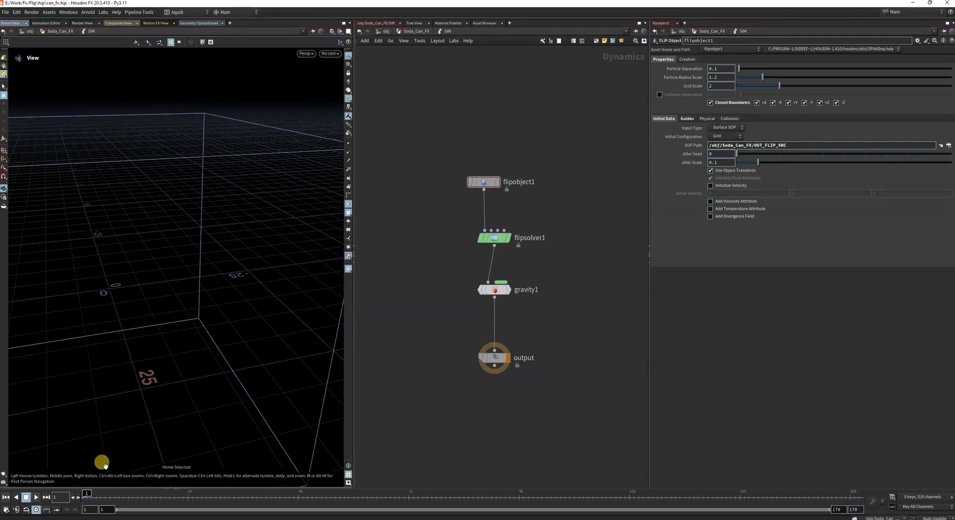
{"action": "left_click", "coordinate": [36, 497]}
{"action": "left_click", "coordinate": [37, 497]}
{"action": "left_click_drag", "start_coordinate": [294, 261], "coordinate": [219, 283]}
{"action": "left_click_drag", "start_coordinate": [215, 350], "coordinate": [279, 339]}
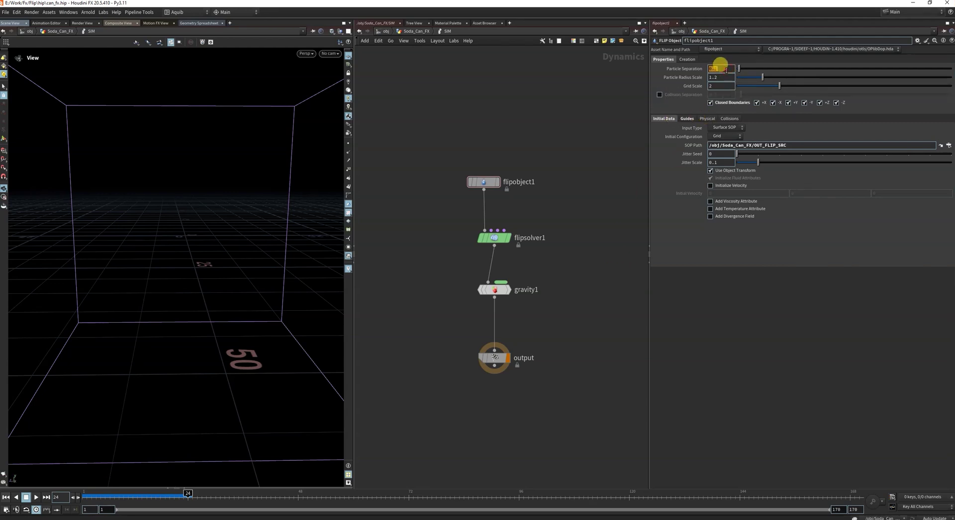
Set the FLIP Object's Particle Separation to 0.01 and return to the first frame to view the source particles.
{"action": "type", "text": "."}
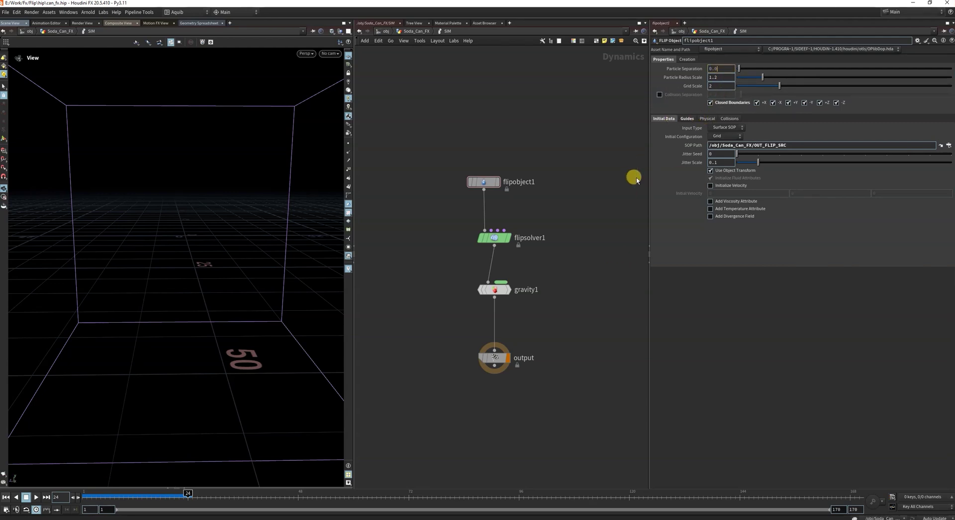
{"action": "type", "text": "01"}
{"action": "key", "text": "Return"}
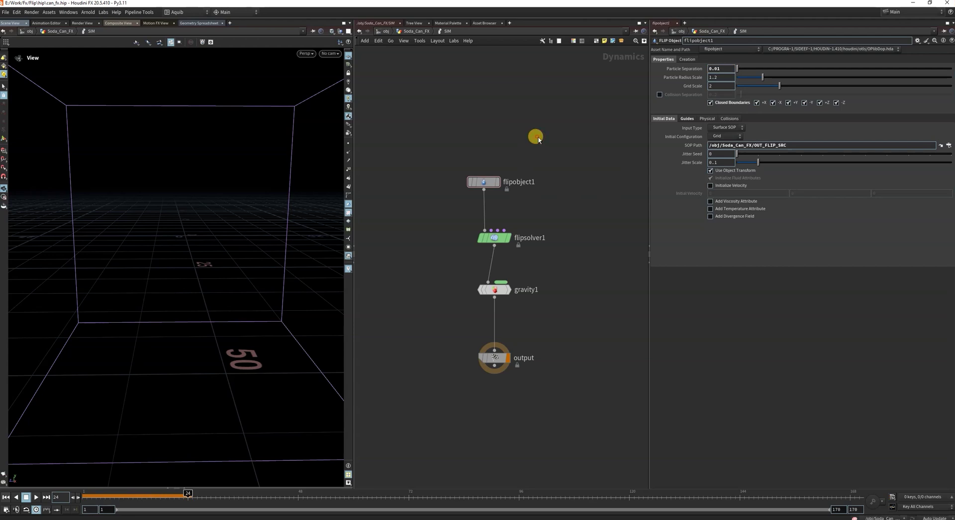
{"action": "left_click", "coordinate": [6, 497]}
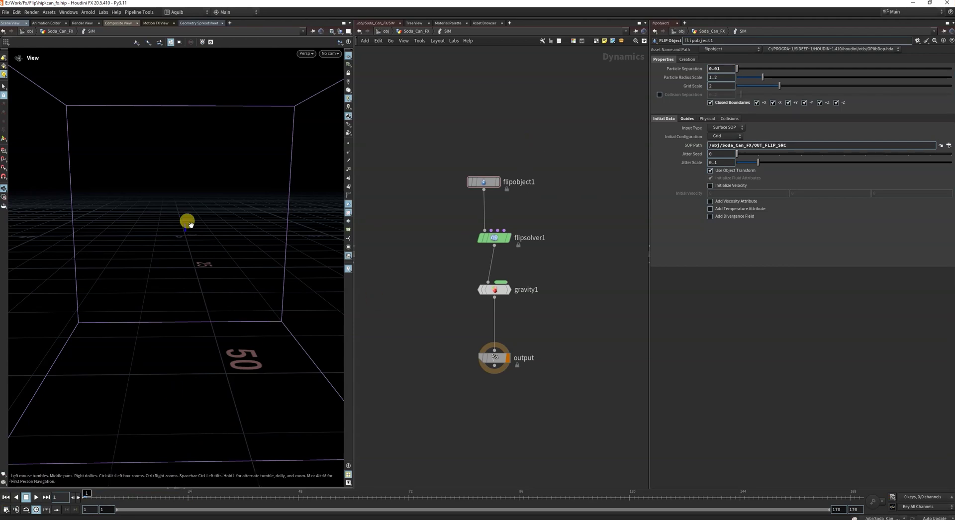
{"action": "key", "text": "g"}
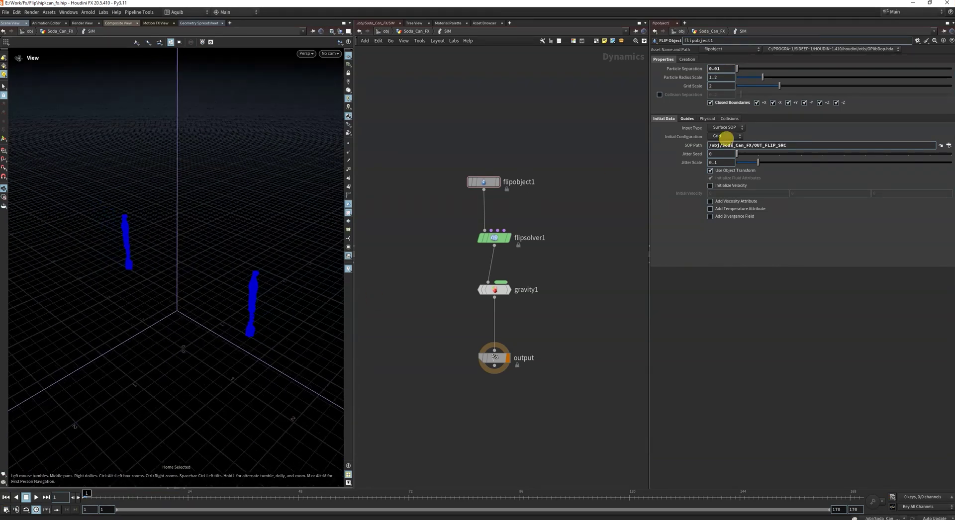
{"action": "left_click_drag", "start_coordinate": [194, 284], "coordinate": [199, 248]}
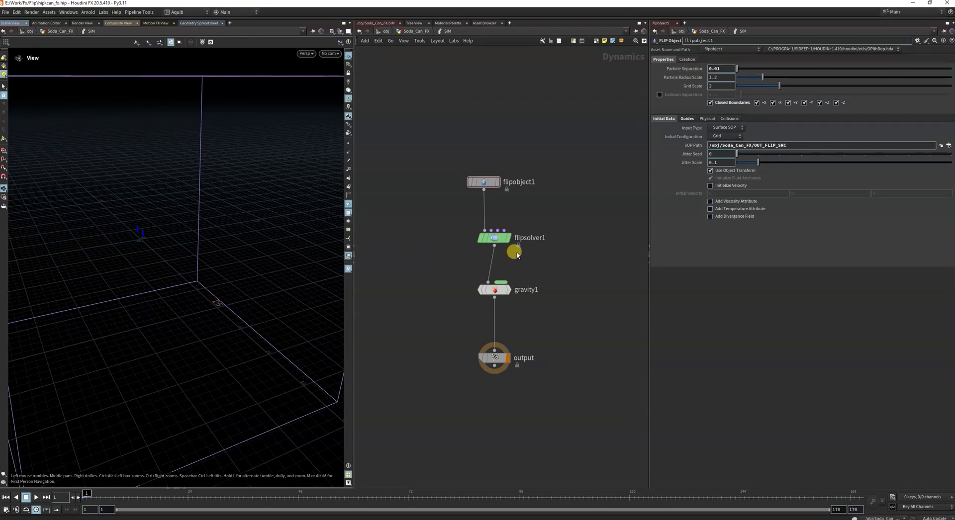
Examine the FLIP Solver's substep and particle motion settings and the FLIP Object's particle visualization settings.
{"action": "left_click_drag", "start_coordinate": [423, 222], "coordinate": [541, 267]}
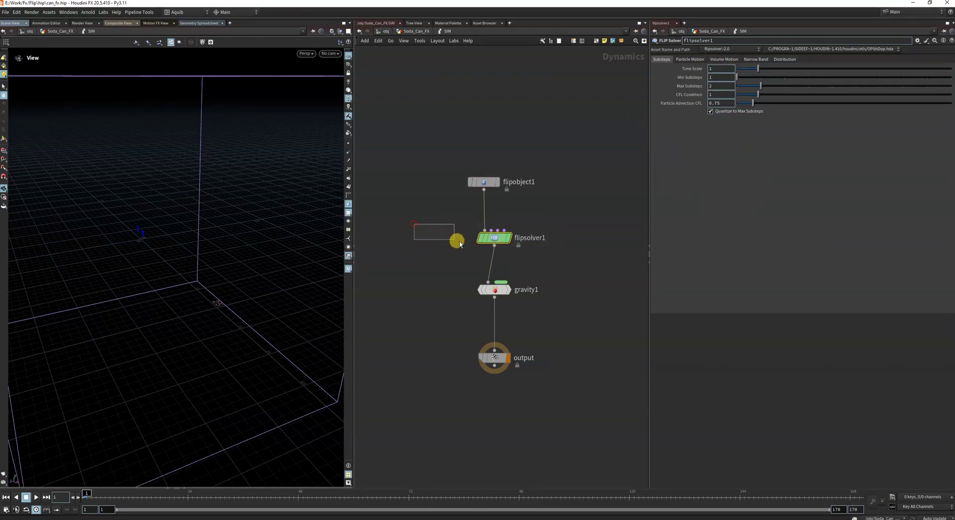
{"action": "left_click", "coordinate": [686, 59]}
{"action": "left_click_drag", "start_coordinate": [547, 214], "coordinate": [477, 153]}
{"action": "left_click", "coordinate": [687, 119]}
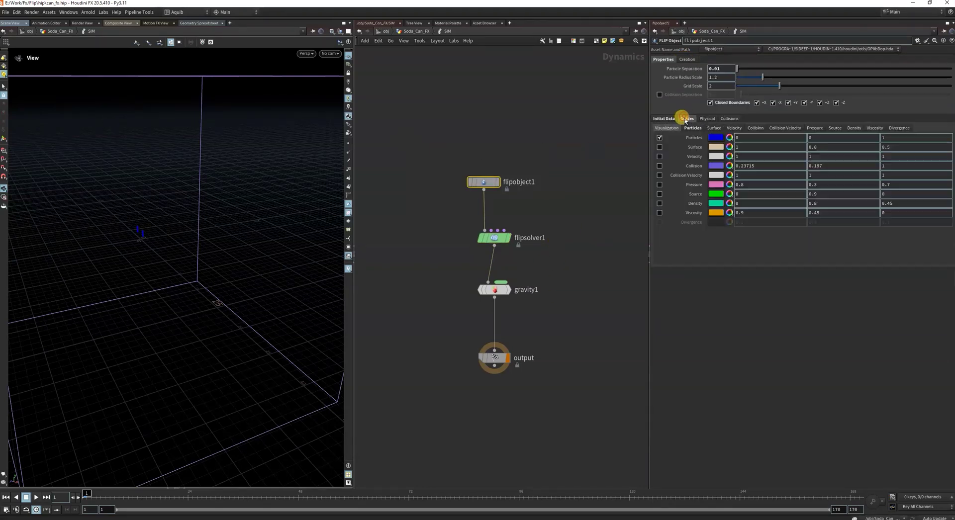
{"action": "left_click", "coordinate": [692, 128]}
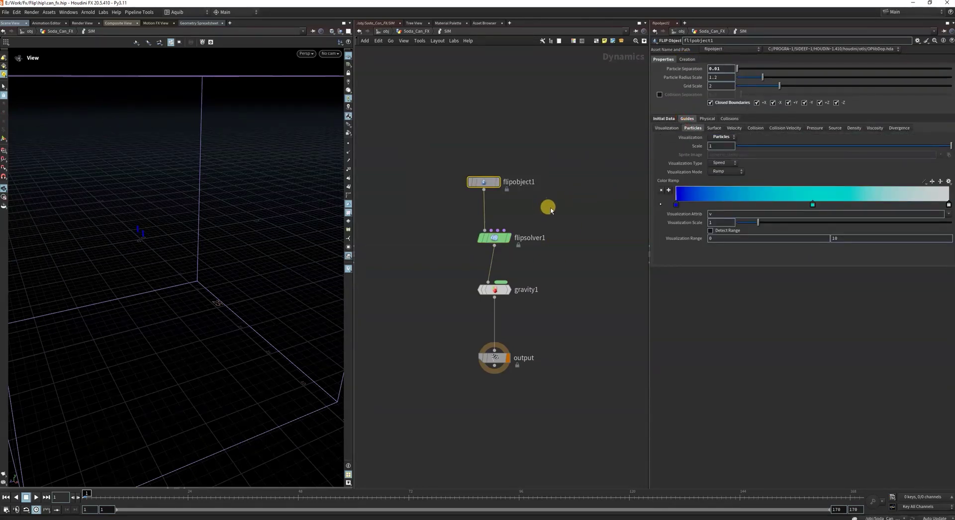
{"action": "left_click_drag", "start_coordinate": [525, 243], "coordinate": [522, 242]}
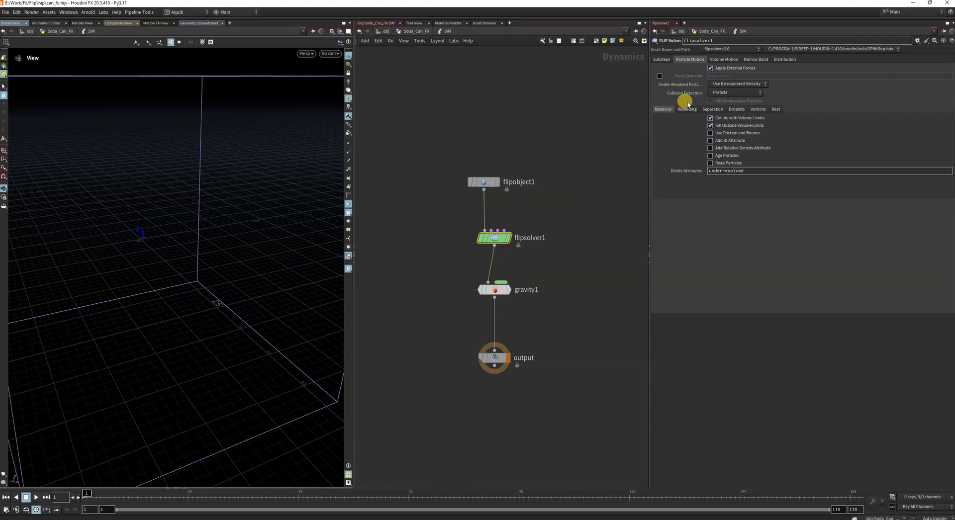
{"action": "left_click", "coordinate": [660, 61]}
{"action": "left_click", "coordinate": [5, 139]}
{"action": "left_click_drag", "start_coordinate": [416, 155], "coordinate": [441, 271]}
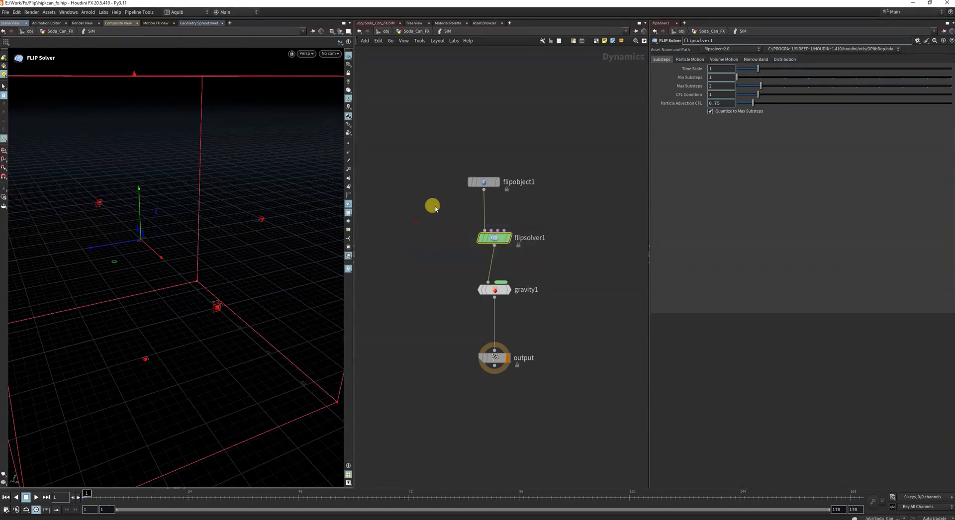
Shrink the FLIP Solver's volume limits along X to about 22.75, centred at about -0.93.
{"action": "left_click", "coordinate": [721, 59]}
{"action": "left_click", "coordinate": [660, 129]}
{"action": "key", "text": "Escape"}
{"action": "left_click_drag", "start_coordinate": [197, 247], "coordinate": [227, 242]}
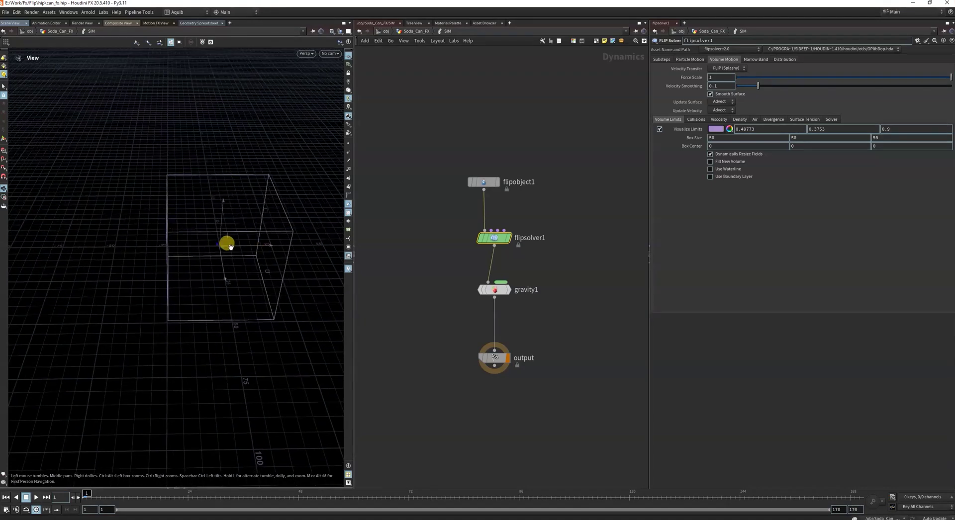
{"action": "left_click", "coordinate": [5, 161]}
{"action": "left_click_drag", "start_coordinate": [155, 254], "coordinate": [222, 252]}
{"action": "left_click_drag", "start_coordinate": [318, 254], "coordinate": [247, 218]}
{"action": "mouse_move", "coordinate": [438, 209]}
{"action": "left_mouse_down"}
{"action": "mouse_move", "coordinate": [519, 263]}
{"action": "mouse_move", "coordinate": [427, 218]}
{"action": "left_mouse_up"}
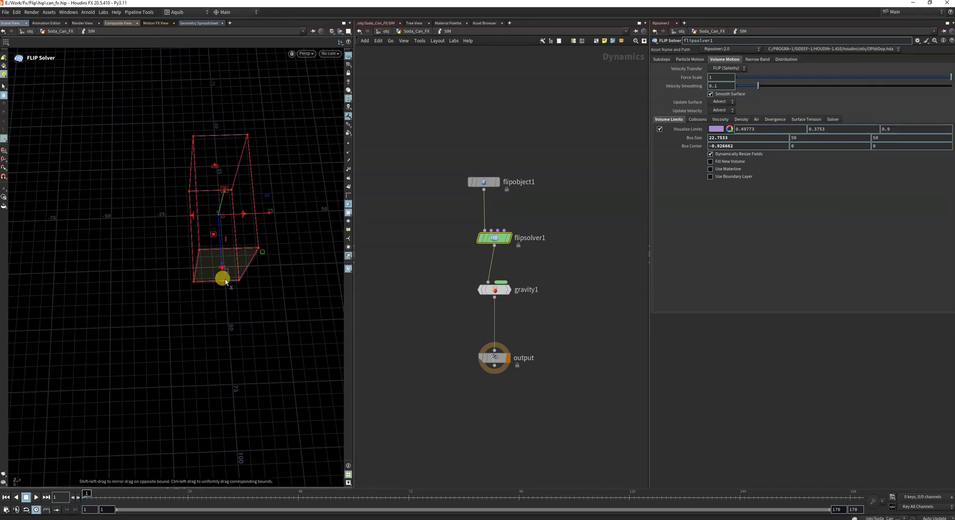
Shrink the volume limits along Z to about 13.76, centred at about -2.46.
{"action": "key", "text": "Escape"}
{"action": "left_click_drag", "start_coordinate": [219, 275], "coordinate": [277, 298]}
{"action": "key", "text": "Return"}
{"action": "left_click_drag", "start_coordinate": [222, 286], "coordinate": [182, 271]}
{"action": "left_click_drag", "start_coordinate": [121, 234], "coordinate": [145, 204]}
{"action": "key", "text": "Escape"}
{"action": "key", "text": "Return"}
{"action": "key", "text": "Escape"}
{"action": "left_click_drag", "start_coordinate": [207, 198], "coordinate": [242, 189]}
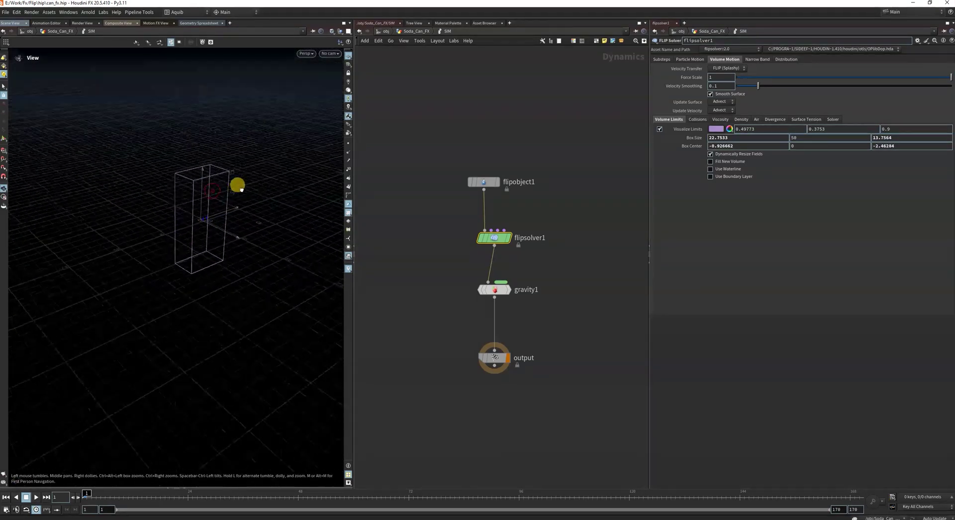
Resize the volume limits to about 21.28 in Y and 24.96 in Z, centred at about 4.23 in Y and 3.14 in Z.
{"action": "key", "text": "Return"}
{"action": "left_click_drag", "start_coordinate": [212, 228], "coordinate": [190, 200]}
{"action": "key", "text": "Escape"}
{"action": "key", "text": "Return"}
{"action": "mouse_move", "coordinate": [222, 172]}
{"action": "left_mouse_down"}
{"action": "mouse_move", "coordinate": [219, 155]}
{"action": "mouse_move", "coordinate": [224, 162]}
{"action": "left_mouse_up"}
{"action": "key", "text": "Escape"}
{"action": "left_click_drag", "start_coordinate": [215, 218], "coordinate": [237, 164]}
{"action": "key", "text": "Return"}
{"action": "key", "text": "Escape"}
{"action": "left_click_drag", "start_coordinate": [237, 164], "coordinate": [156, 311]}
{"action": "key", "text": "Return"}
{"action": "key", "text": "Escape"}
{"action": "scroll", "coordinate": [221, 212], "scroll_direction": "up", "scroll_amount": 5}
{"action": "key", "text": "Return"}
Rerun the simulation from the first frame to about frame 39 and examine how the fluid lands within the resized limits.
{"action": "left_click", "coordinate": [8, 497]}
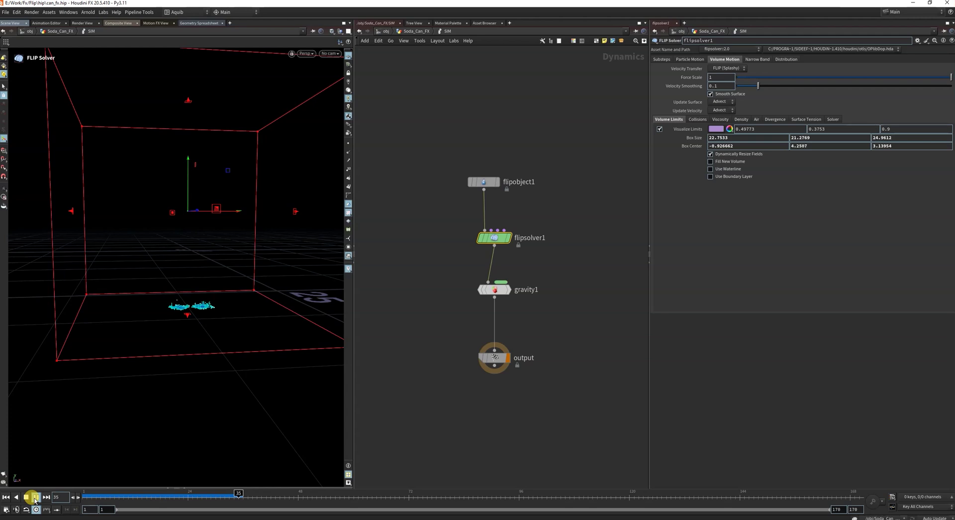
{"action": "left_click", "coordinate": [35, 498]}
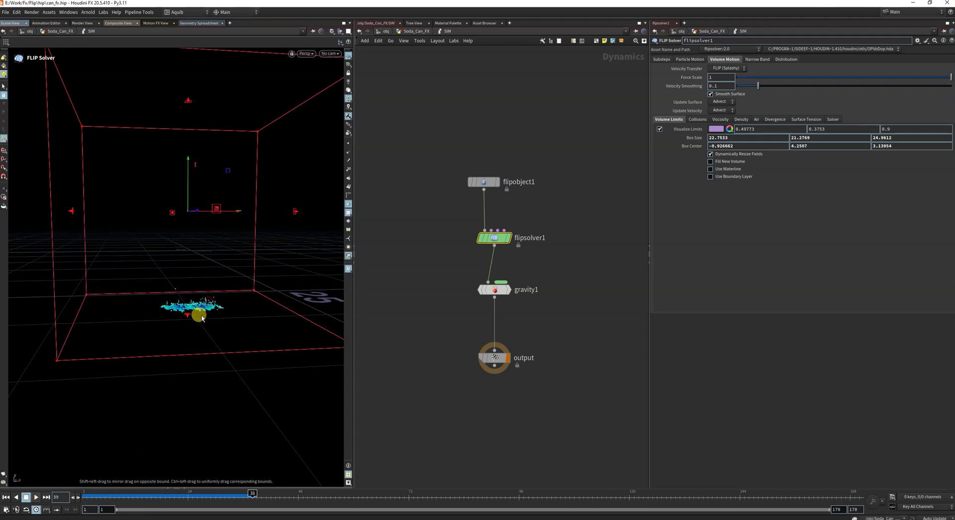
{"action": "key", "text": "Escape"}
{"action": "left_click_drag", "start_coordinate": [202, 315], "coordinate": [211, 277]}
Raise the floor of the volume limits so the Y size is about 19.54, centred at about 5.12, and return to the first frame.
{"action": "left_click", "coordinate": [512, 245]}
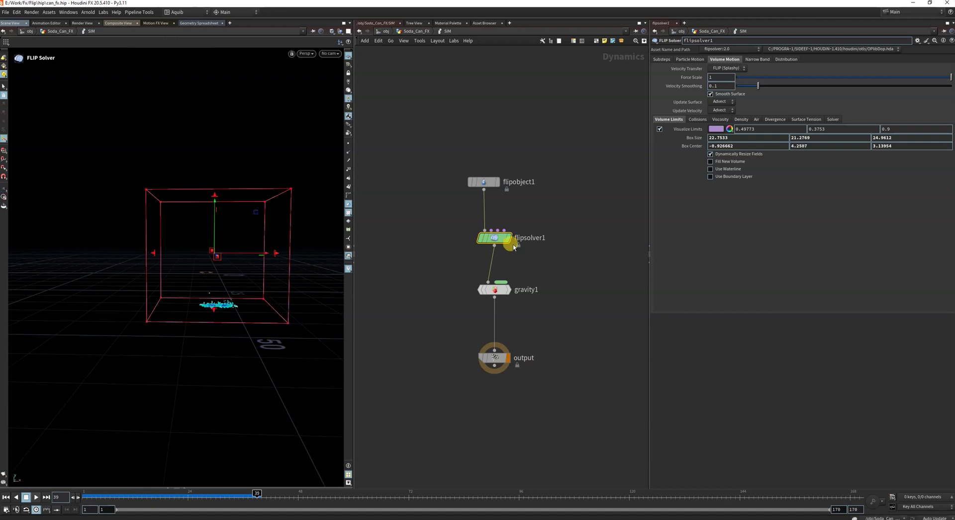
{"action": "left_click_drag", "start_coordinate": [206, 322], "coordinate": [225, 326]}
{"action": "key", "text": "Escape"}
{"action": "key", "text": "Return"}
{"action": "left_click", "coordinate": [6, 498]}
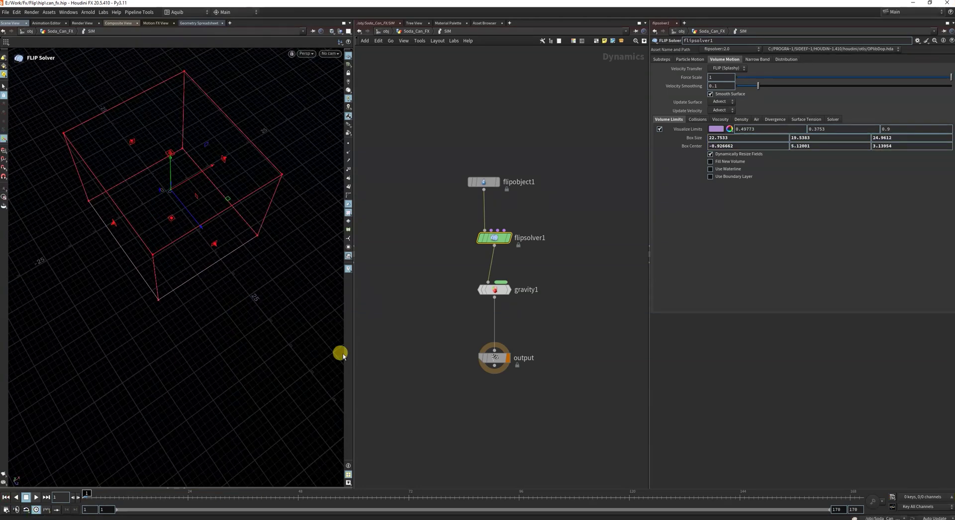
Return to the Soda_Can_FX network and display object_merge3 to view the imported colliders up close.
{"action": "scroll", "coordinate": [577, 273], "scroll_direction": "down", "scroll_amount": 5}
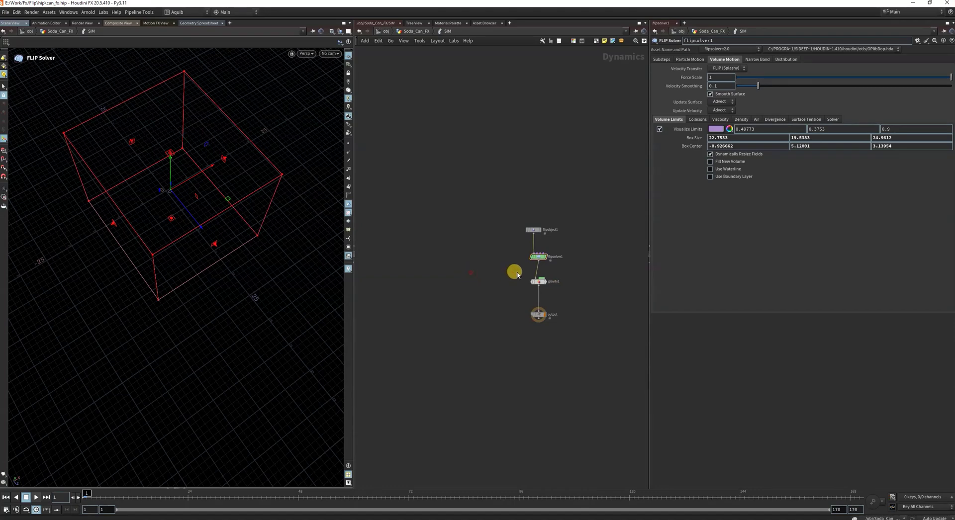
{"action": "scroll", "coordinate": [514, 271], "scroll_direction": "up", "scroll_amount": 4}
{"action": "left_click", "coordinate": [413, 33]}
{"action": "scroll", "coordinate": [495, 271], "scroll_direction": "down", "scroll_amount": 4}
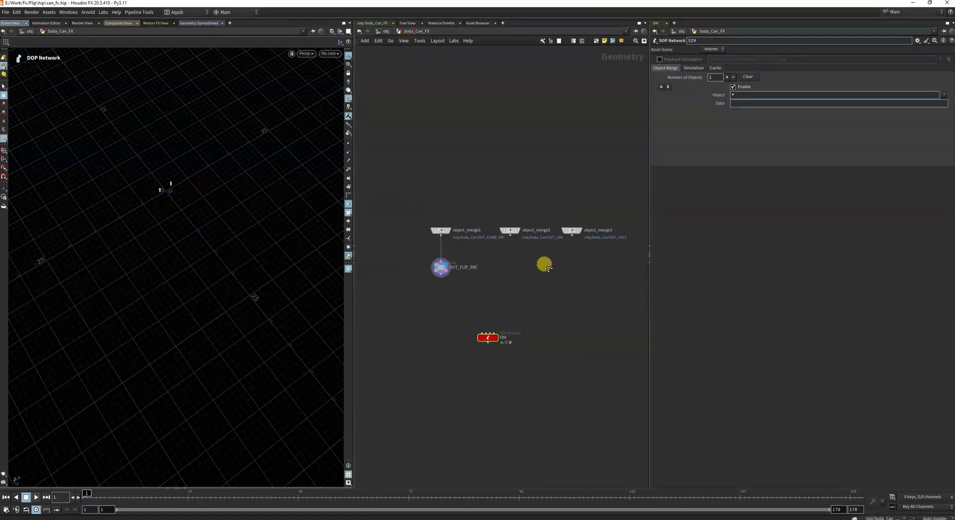
{"action": "scroll", "coordinate": [565, 227], "scroll_direction": "up", "scroll_amount": 3}
{"action": "left_click", "coordinate": [542, 214]}
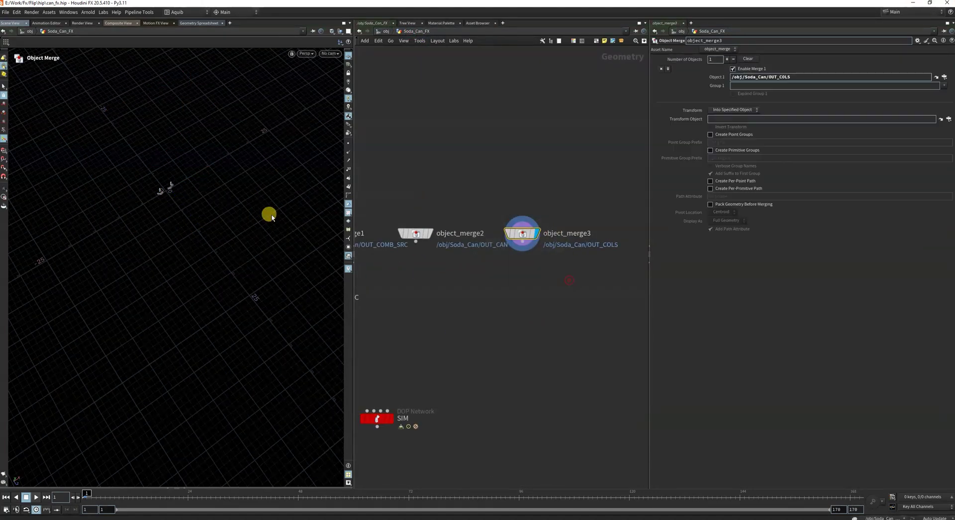
{"action": "left_click_drag", "start_coordinate": [269, 221], "coordinate": [234, 169], "text": "alt"}
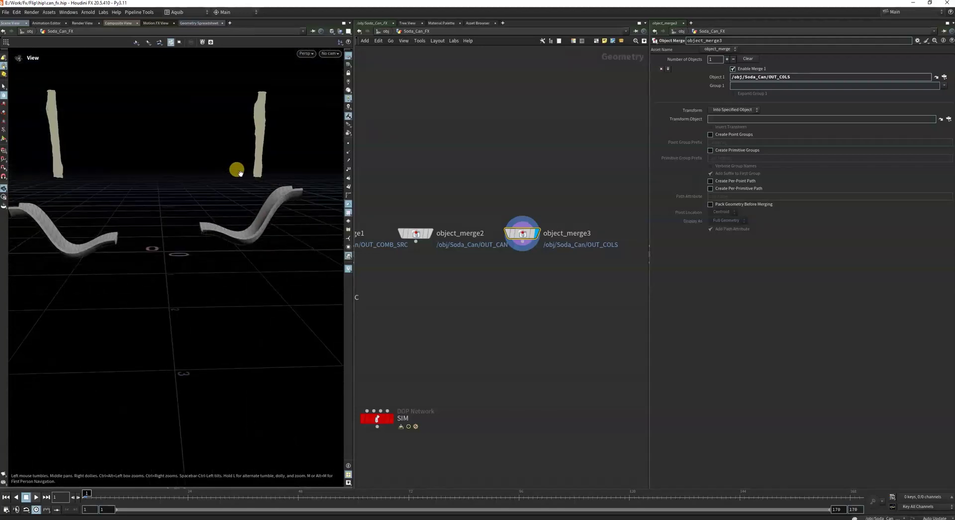
Add a Collision Source node connected directly beneath object_merge3.
{"action": "scroll", "coordinate": [500, 262], "scroll_direction": "down", "scroll_amount": 3}
{"action": "scroll", "coordinate": [501, 262], "scroll_direction": "up", "scroll_amount": 2}
{"action": "left_click", "coordinate": [514, 253]}
{"action": "left_click", "coordinate": [514, 315]}
{"action": "type", "text": "colo"}
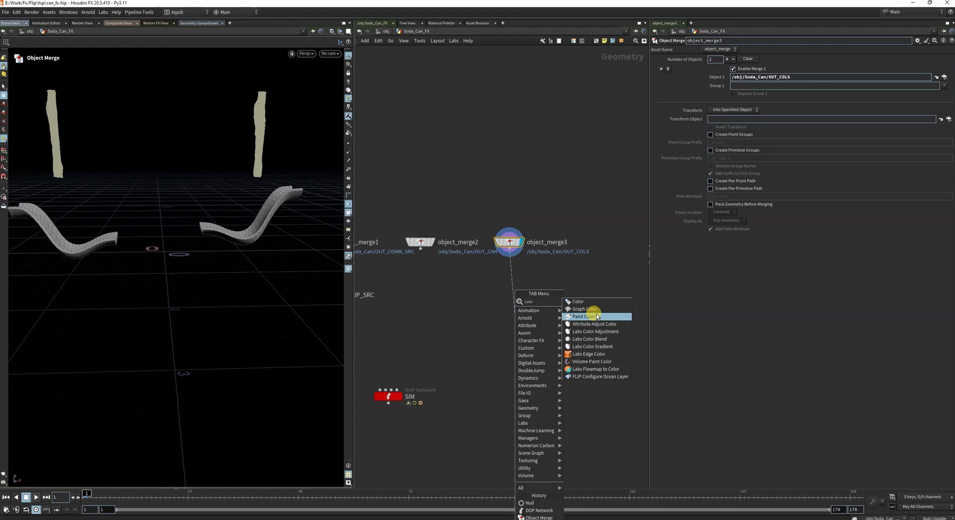
{"action": "key", "text": "BackSpace"}
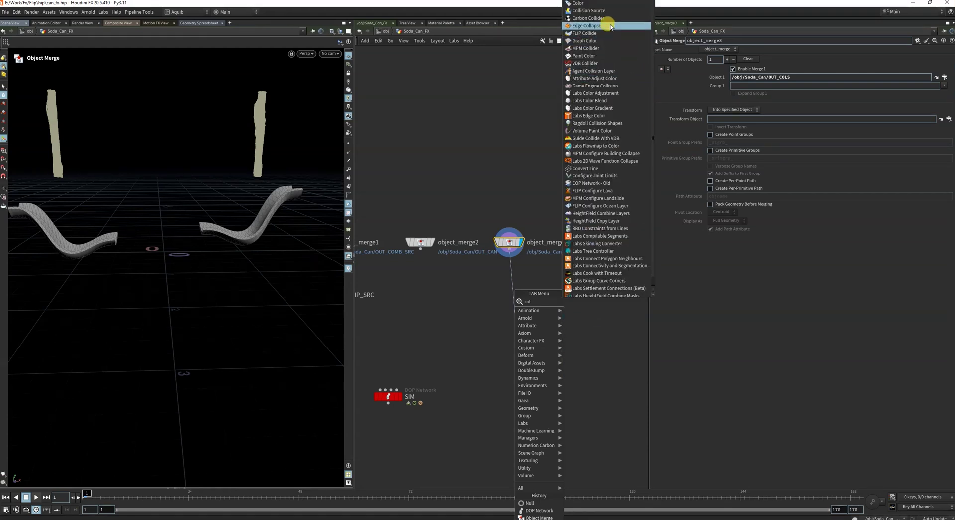
{"action": "left_click", "coordinate": [589, 11]}
{"action": "left_click_drag", "start_coordinate": [514, 314], "coordinate": [509, 286]}
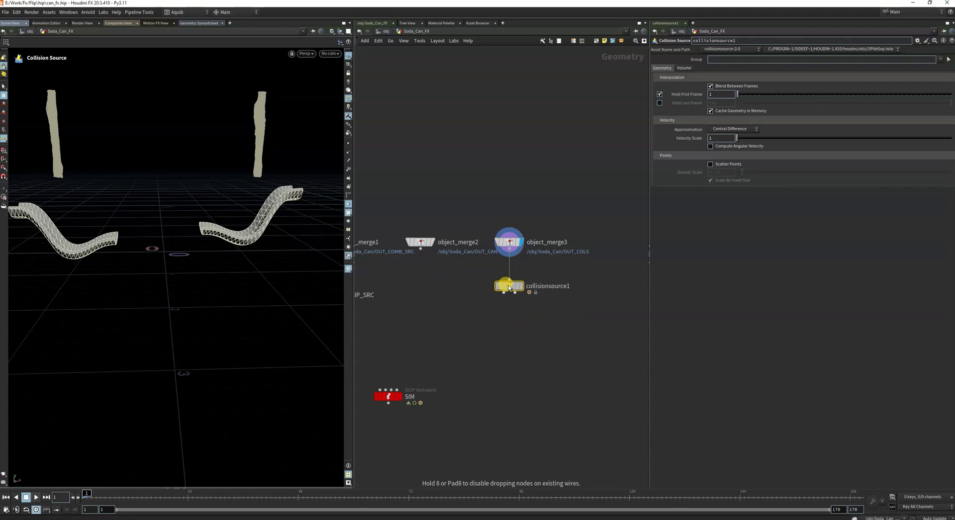
Add a Null wired to the first output of collisionsource1 and place it just below.
{"action": "left_click", "coordinate": [525, 287]}
{"action": "left_click", "coordinate": [503, 297]}
{"action": "right_click", "coordinate": [437, 306]}
{"action": "mouse_move", "coordinate": [481, 305]}
{"action": "left_click", "coordinate": [514, 295]}
{"action": "left_click_drag", "start_coordinate": [440, 305], "coordinate": [457, 318]}
Display the Null under collisionsource1 and rename it OUT_COLS_GEO.
{"action": "left_click", "coordinate": [461, 315]}
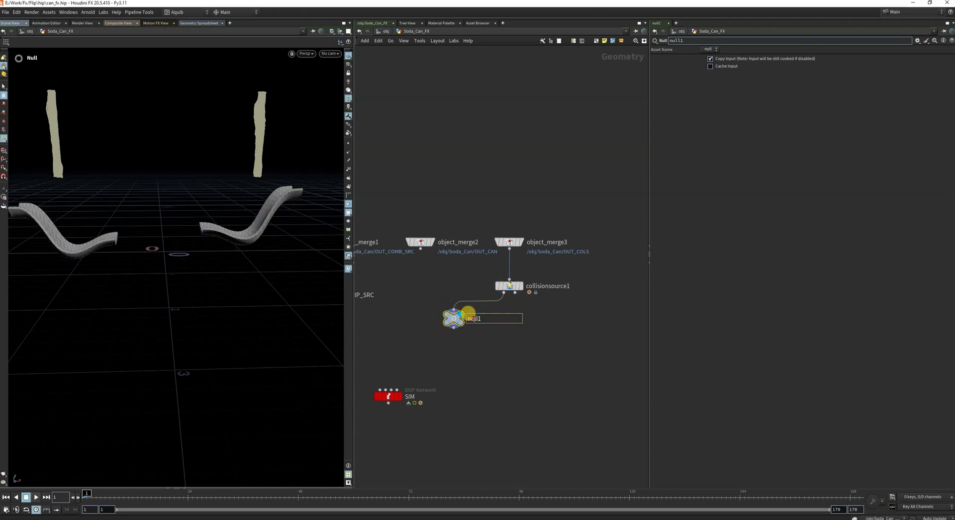
{"action": "type", "text": "OUT_COLS_G"}
{"action": "key", "text": "Return"}
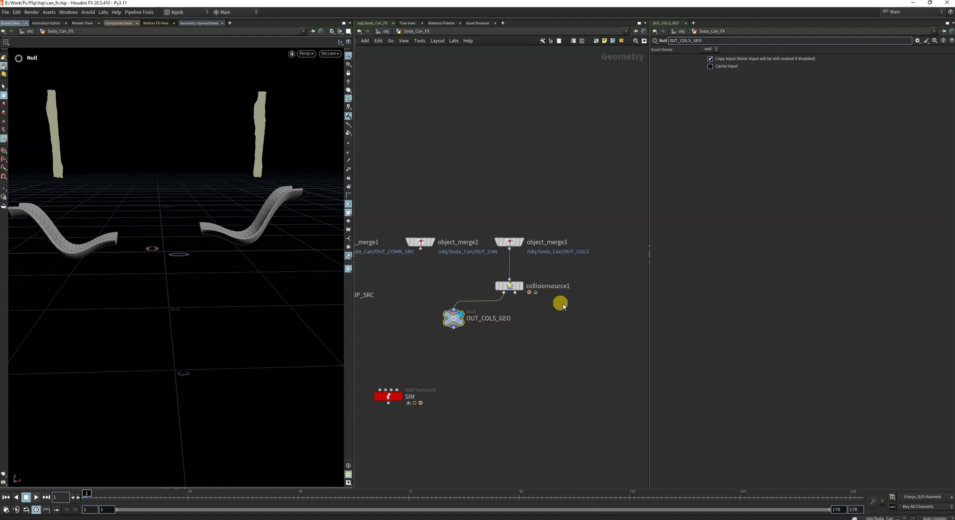
Widen the network editor at the expense of the parameter area and frame the collider nodes.
{"action": "scroll", "coordinate": [561, 304], "scroll_direction": "down", "scroll_amount": 3}
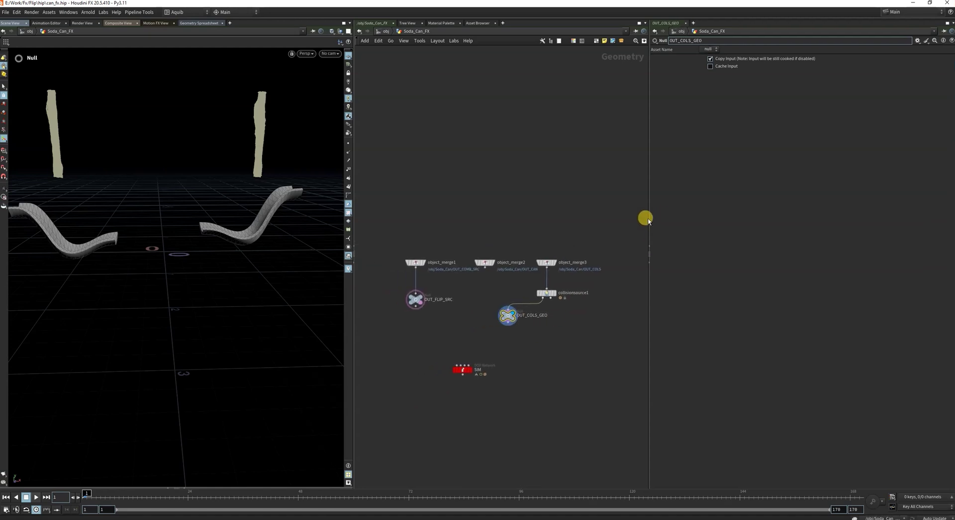
{"action": "left_click_drag", "start_coordinate": [649, 219], "coordinate": [698, 222]}
{"action": "scroll", "coordinate": [575, 324], "scroll_direction": "up", "scroll_amount": 3}
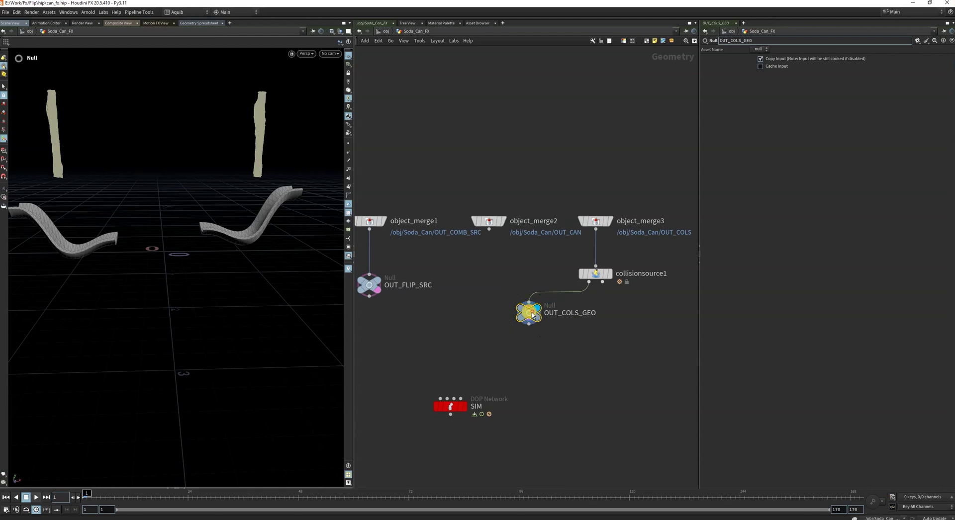
Duplicate the OUT_COLS_GEO Null, wire it to the second output of collisionsource1, and rename it OUT_COLS_VDB.
{"action": "left_click_drag", "start_coordinate": [529, 314], "coordinate": [617, 312], "text": "alt"}
{"action": "middle_click_drag", "start_coordinate": [642, 360], "coordinate": [567, 348]}
{"action": "double_click", "coordinate": [597, 308]}
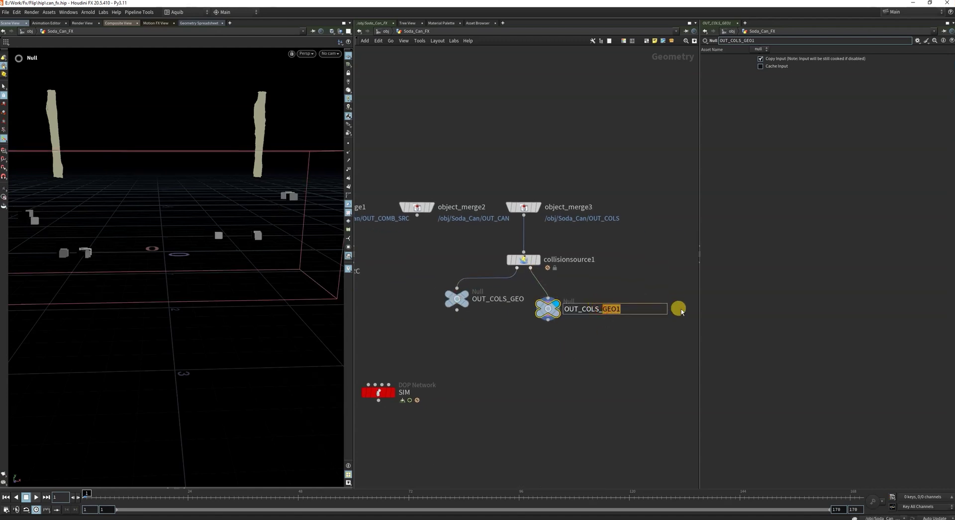
{"action": "type", "text": "VDB"}
{"action": "key", "text": "Return"}
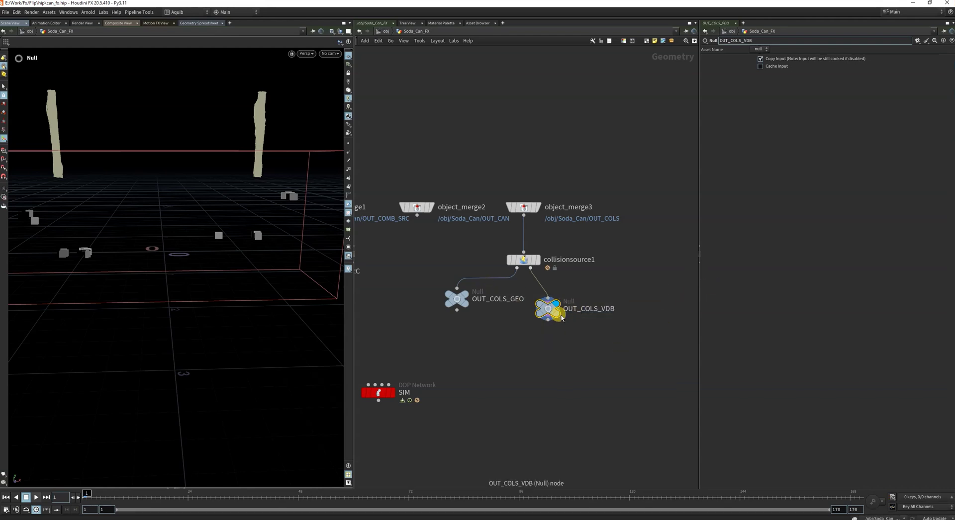
{"action": "left_click", "coordinate": [560, 317]}
Set the voxel size of the collision volume in collisionsource1 to 0.05.
{"action": "left_click_drag", "start_coordinate": [601, 348], "coordinate": [426, 292]}
{"action": "left_click_drag", "start_coordinate": [257, 224], "coordinate": [280, 271], "text": "alt"}
{"action": "scroll", "coordinate": [256, 289], "scroll_direction": "down", "scroll_amount": 4}
{"action": "scroll", "coordinate": [259, 271], "scroll_direction": "up", "scroll_amount": 5}
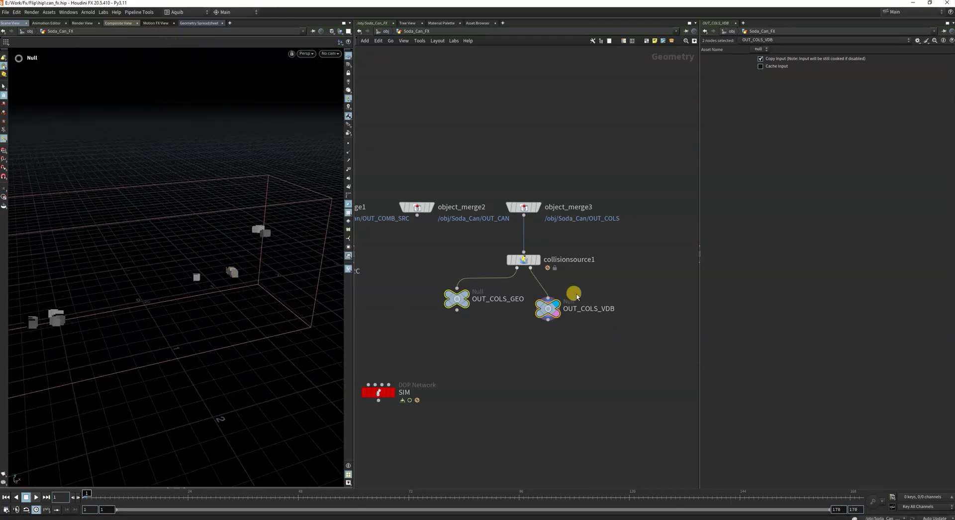
{"action": "left_click", "coordinate": [536, 268]}
{"action": "left_click", "coordinate": [734, 69]}
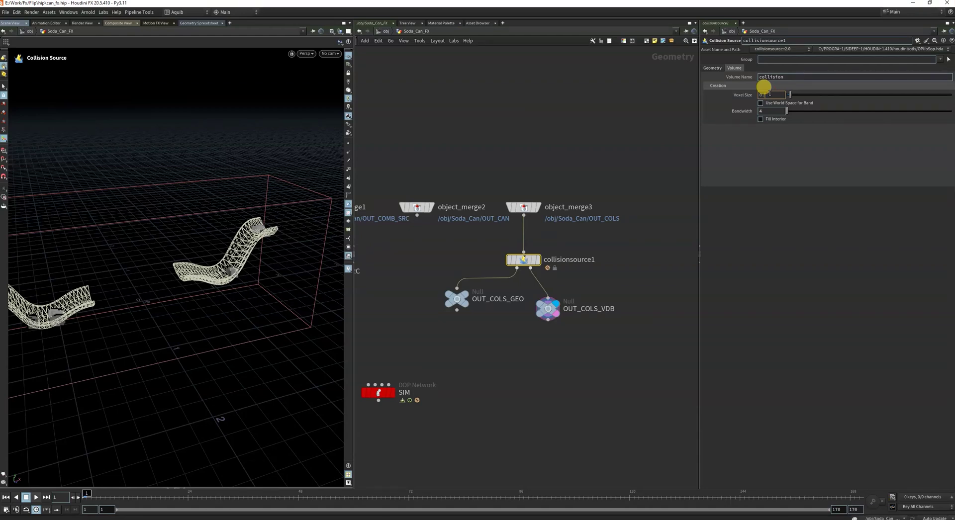
{"action": "key", "text": "Return"}
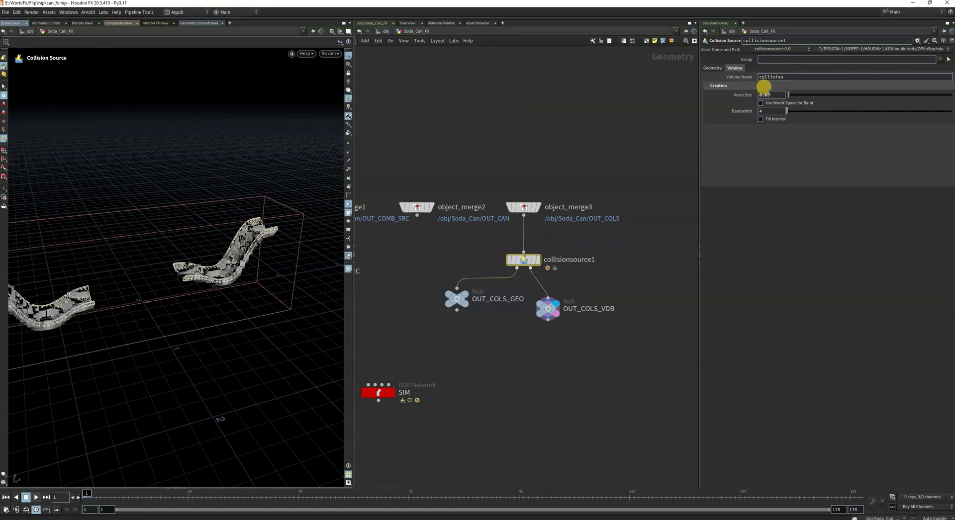
{"action": "left_click", "coordinate": [547, 350]}
{"action": "double_click", "coordinate": [517, 300]}
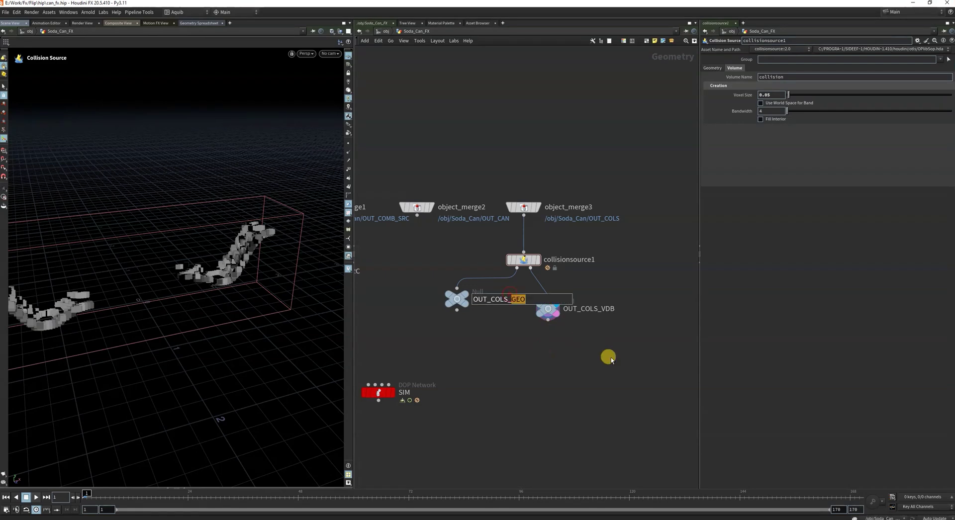
Refine the collision volume's voxel size to 0.02 and check the ramps' VDB.
{"action": "left_click", "coordinate": [778, 95]}
{"action": "key", "text": "BackSpace"}
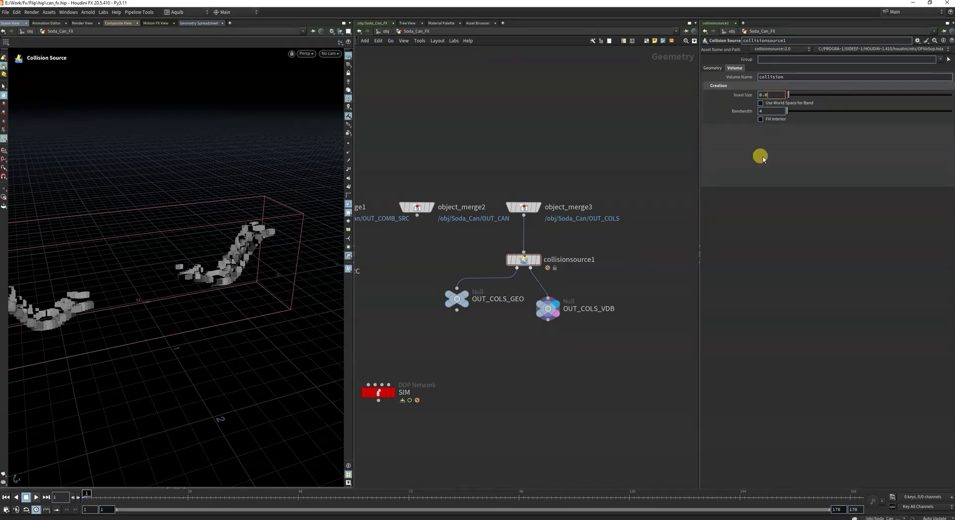
{"action": "type", "text": "2"}
{"action": "key", "text": "Return"}
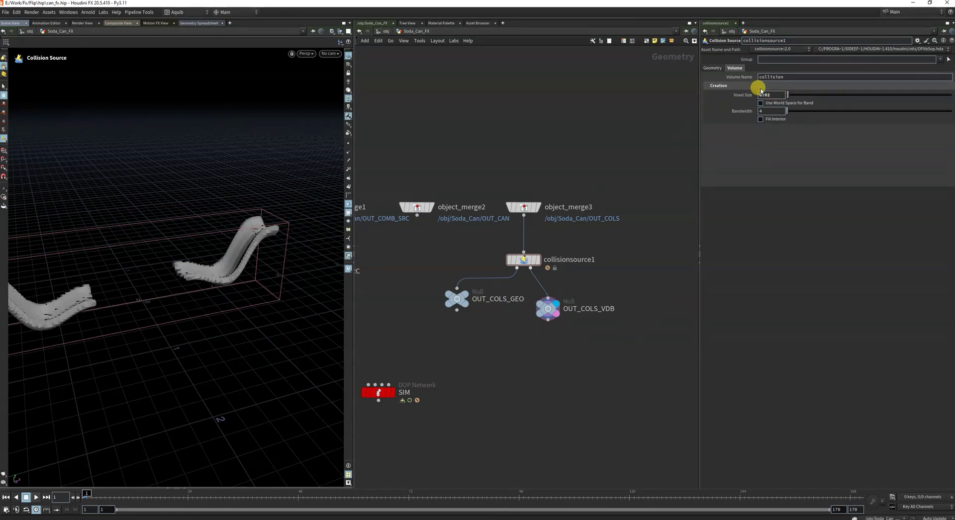
{"action": "key", "text": "Return"}
{"action": "key", "text": "Escape"}
{"action": "left_click_drag", "start_coordinate": [179, 251], "coordinate": [224, 286]}
{"action": "scroll", "coordinate": [514, 386], "scroll_direction": "down", "scroll_amount": 4}
Spread out the network by moving the source merges away from the collision branch, align its two Nulls, and display OUT_COLS_GEO.
{"action": "middle_click_drag", "start_coordinate": [514, 386], "coordinate": [577, 354]}
{"action": "left_click_drag", "start_coordinate": [416, 224], "coordinate": [477, 322]}
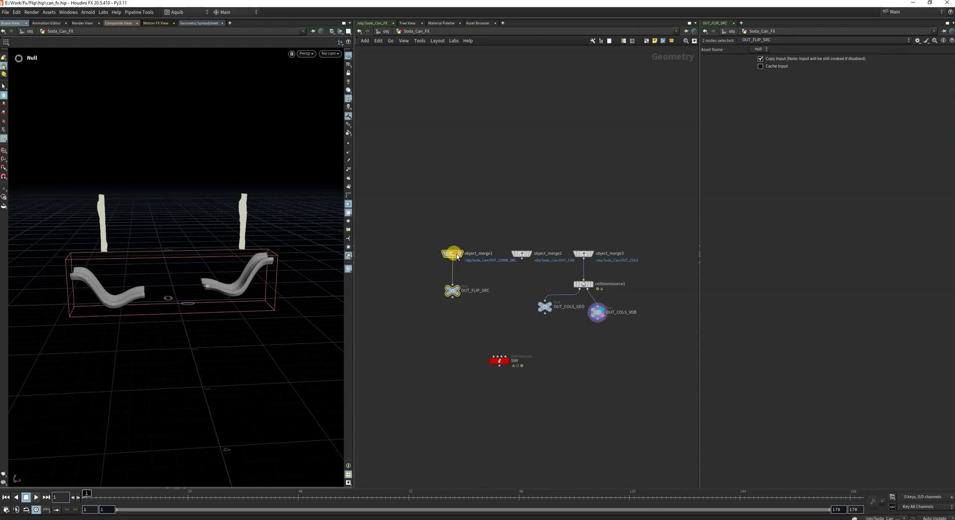
{"action": "left_click_drag", "start_coordinate": [457, 257], "coordinate": [406, 257]}
{"action": "left_click_drag", "start_coordinate": [530, 256], "coordinate": [481, 256]}
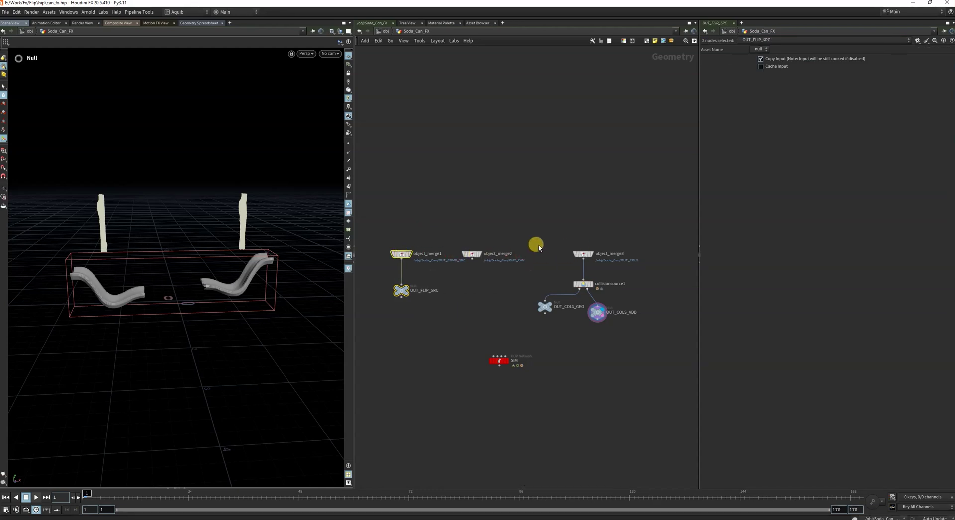
{"action": "left_click_drag", "start_coordinate": [542, 224], "coordinate": [609, 302]}
{"action": "left_click_drag", "start_coordinate": [582, 253], "coordinate": [597, 239]}
{"action": "left_click", "coordinate": [612, 297]}
{"action": "left_click_drag", "start_coordinate": [616, 299], "coordinate": [634, 293]}
{"action": "scroll", "coordinate": [567, 318], "scroll_direction": "up", "scroll_amount": 3}
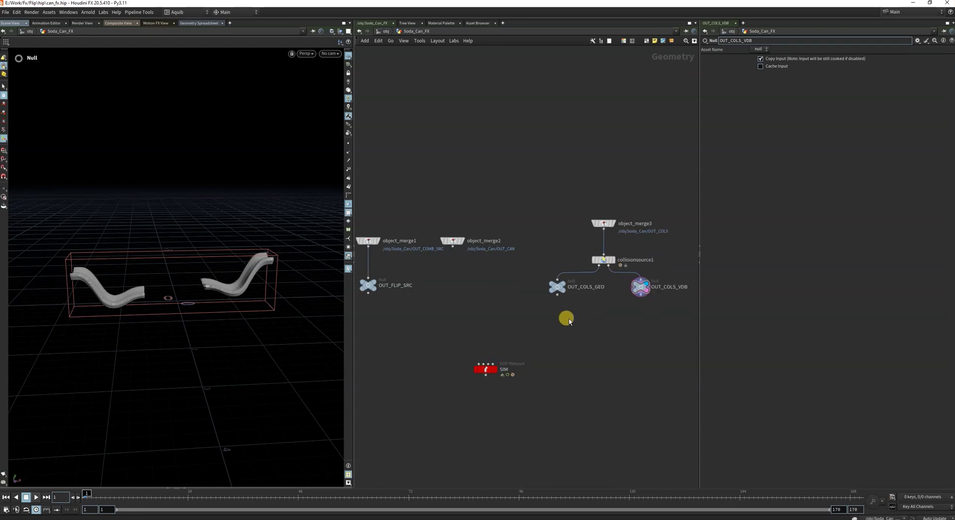
{"action": "left_click", "coordinate": [554, 281]}
Inside the SIM network, add a Static Object node beside the FLIP solver chain.
{"action": "double_click", "coordinate": [477, 390]}
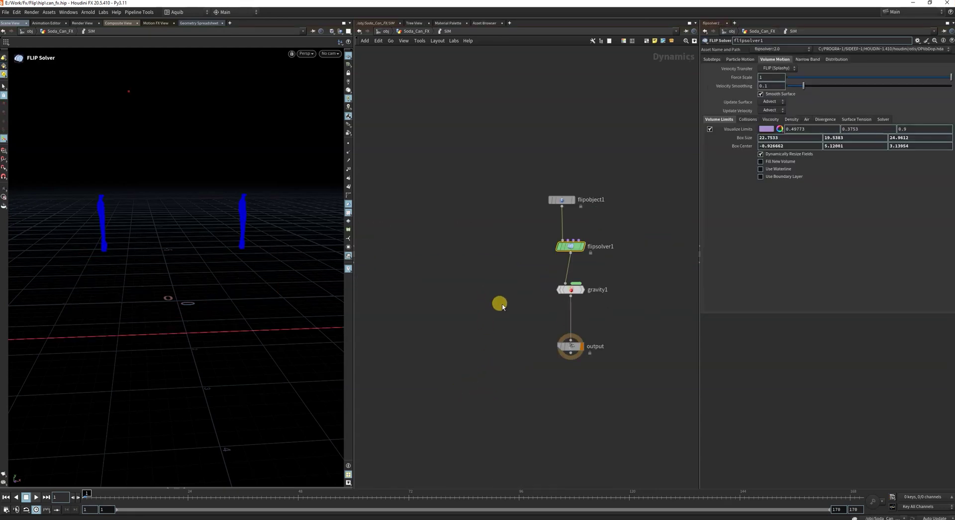
{"action": "key", "text": "Tab"}
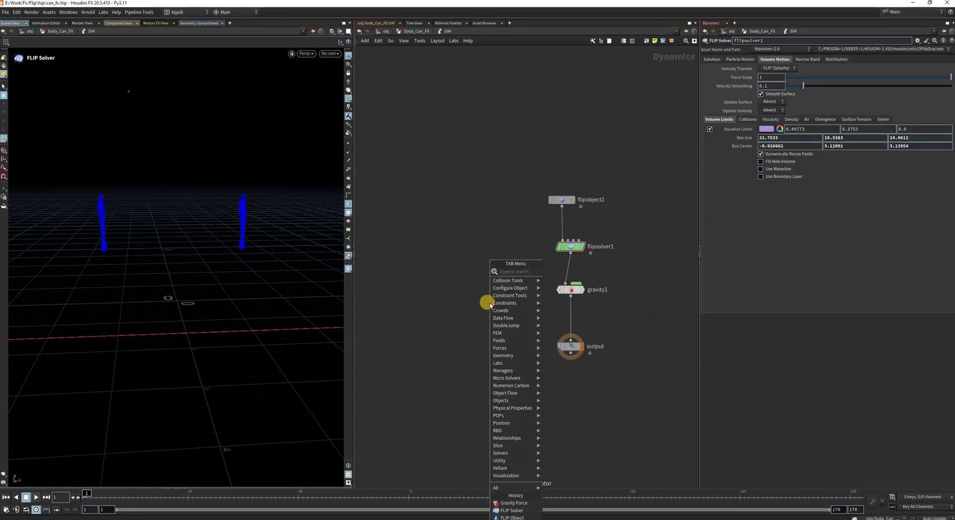
{"action": "type", "text": "stt"}
{"action": "key", "text": "BackSpace"}
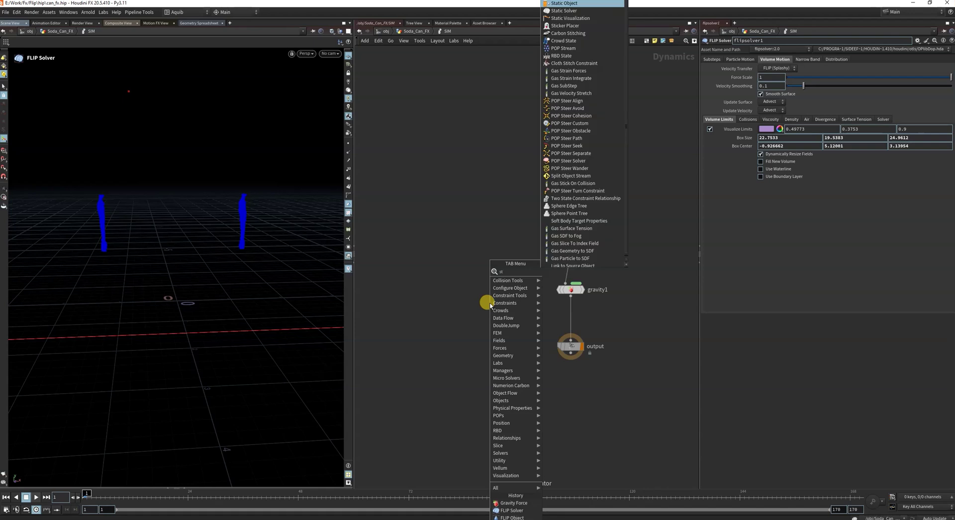
{"action": "left_click", "coordinate": [563, 3]}
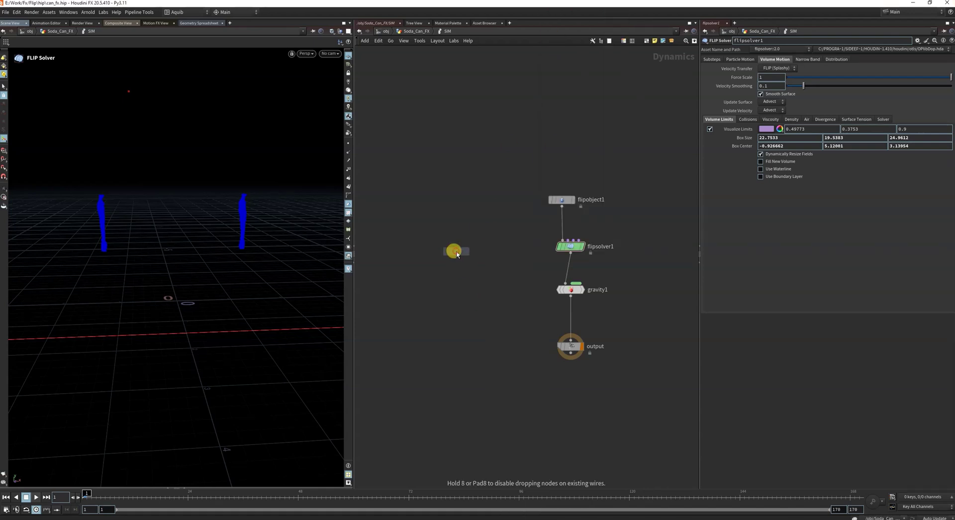
{"action": "left_click", "coordinate": [456, 254]}
{"action": "left_click_drag", "start_coordinate": [458, 253], "coordinate": [448, 288]}
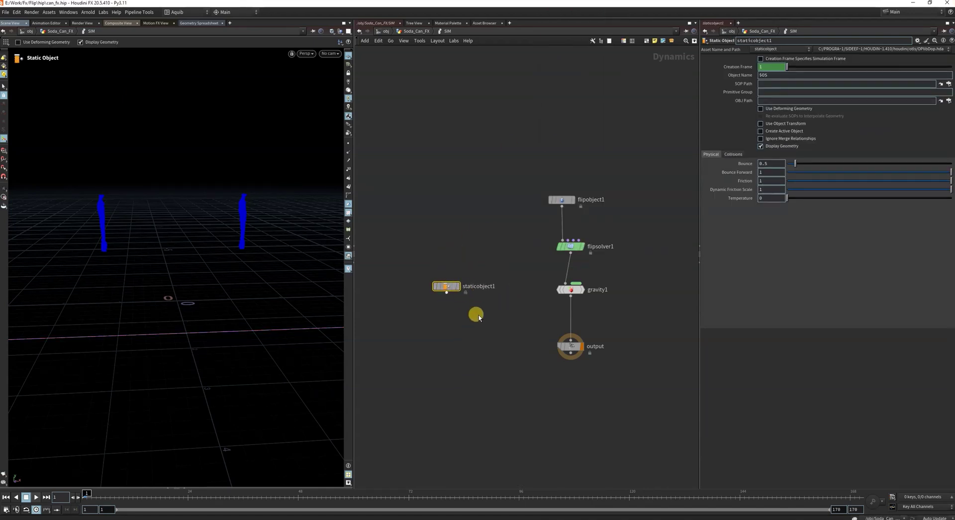
Add a Merge node combining staticobject1 first and gravity1 second, feeding the output, and align it above the output.
{"action": "key", "text": "Tab"}
{"action": "type", "text": "mer"}
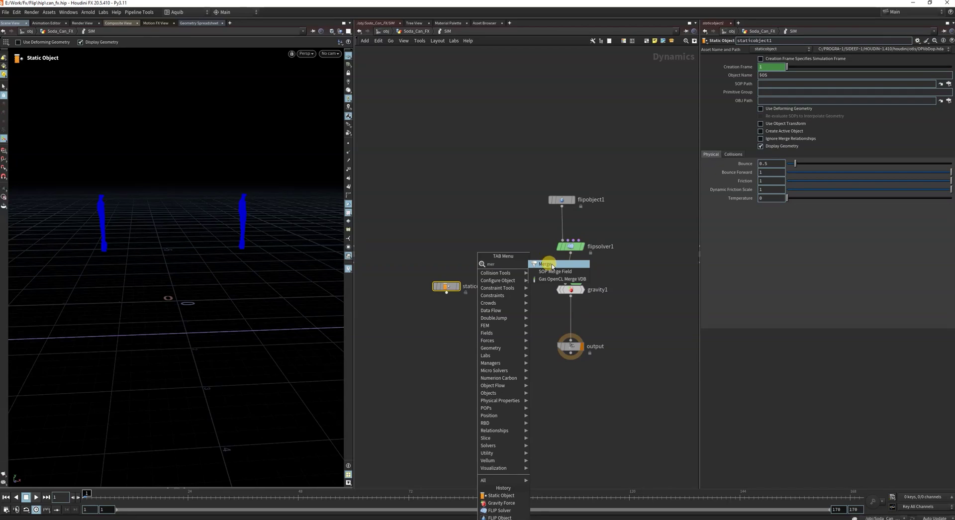
{"action": "left_click", "coordinate": [552, 266]}
{"action": "left_click", "coordinate": [494, 309]}
{"action": "left_click_drag", "start_coordinate": [446, 293], "coordinate": [497, 305]}
{"action": "left_click_drag", "start_coordinate": [566, 299], "coordinate": [504, 387]}
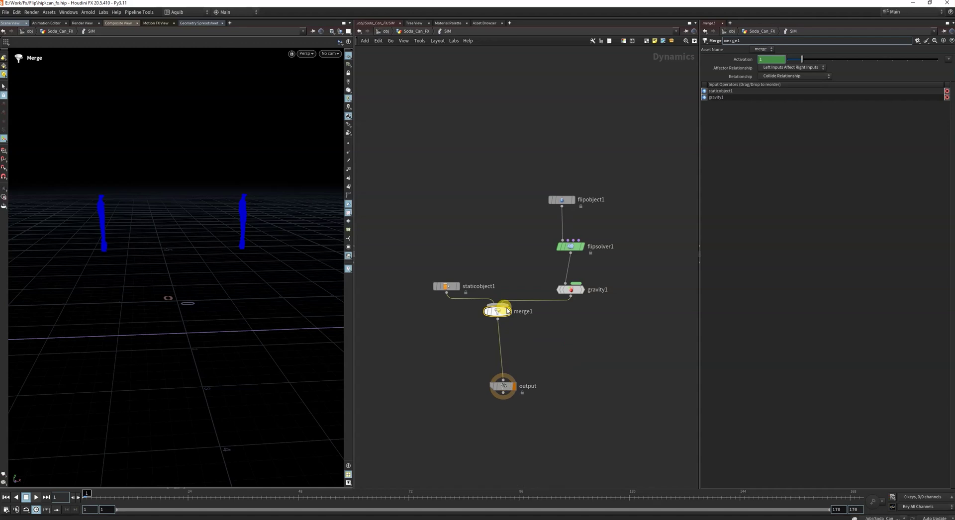
{"action": "left_click_drag", "start_coordinate": [498, 316], "coordinate": [499, 320]}
Copy the OUT_COLS_GEO Null and paste its path as the SOP Path of staticobject1 in SIM.
{"action": "left_click_drag", "start_coordinate": [464, 254], "coordinate": [431, 300]}
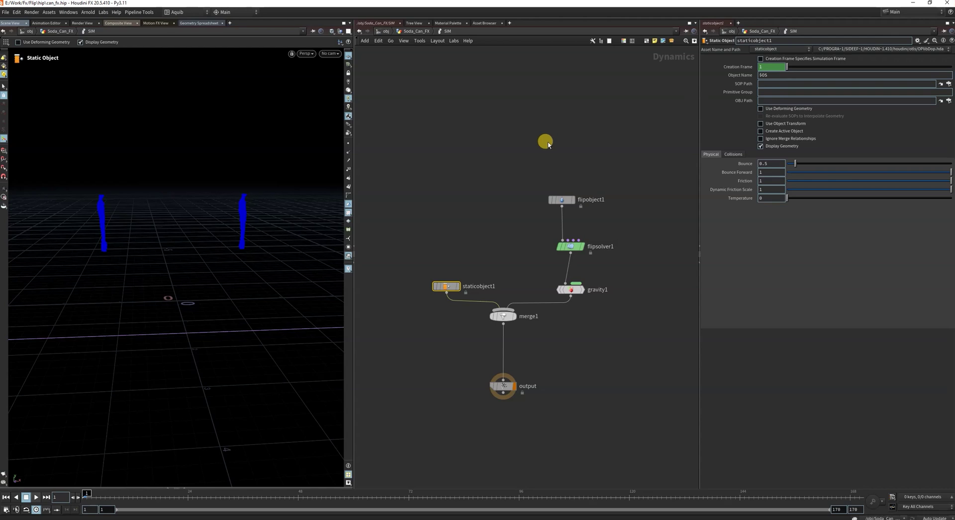
{"action": "key", "text": "u"}
{"action": "left_click_drag", "start_coordinate": [577, 305], "coordinate": [521, 261]}
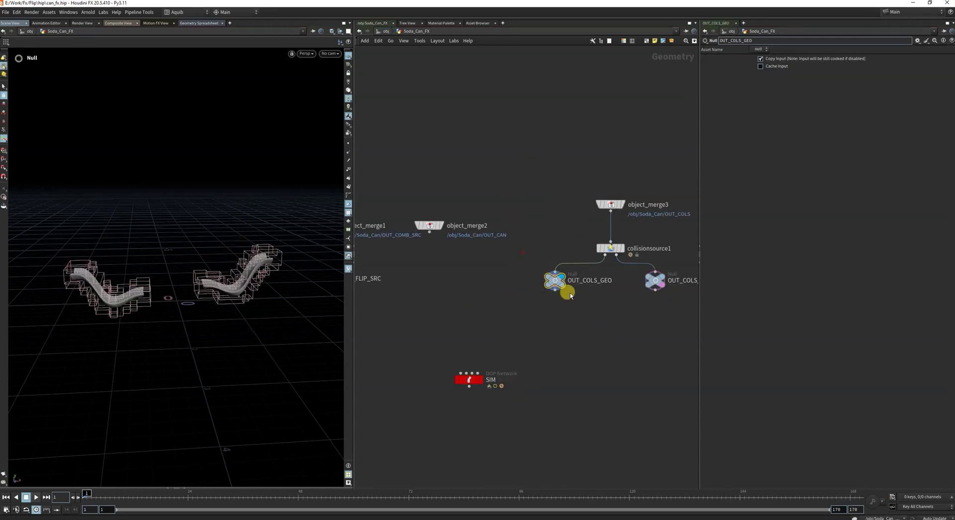
{"action": "key", "text": "ctrl+c"}
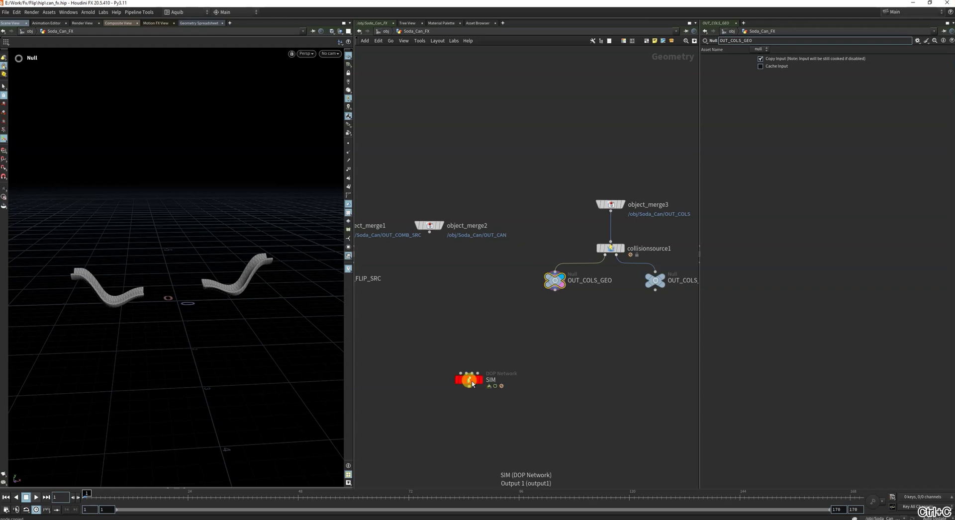
{"action": "double_click", "coordinate": [472, 383]}
{"action": "left_click_drag", "start_coordinate": [539, 158], "coordinate": [624, 219]}
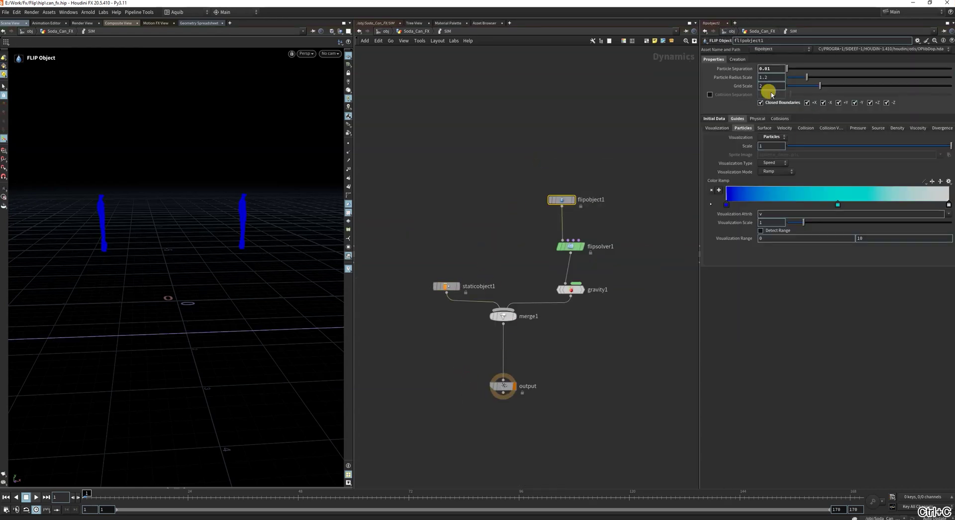
{"action": "left_click_drag", "start_coordinate": [481, 245], "coordinate": [403, 334]}
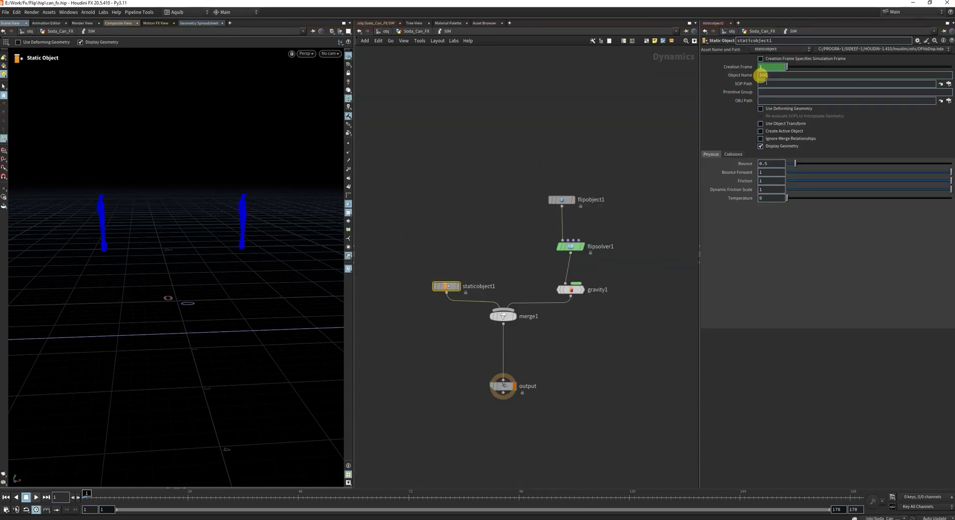
{"action": "key", "text": "ctrl+v"}
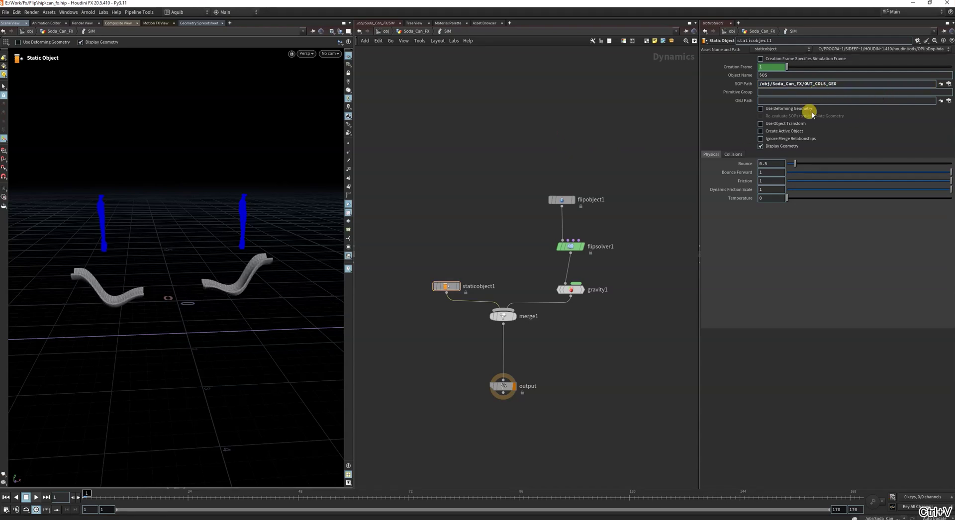
Set the RBD Solver collision volume mode of staticobject1 to Volume Sample.
{"action": "left_click", "coordinate": [731, 155]}
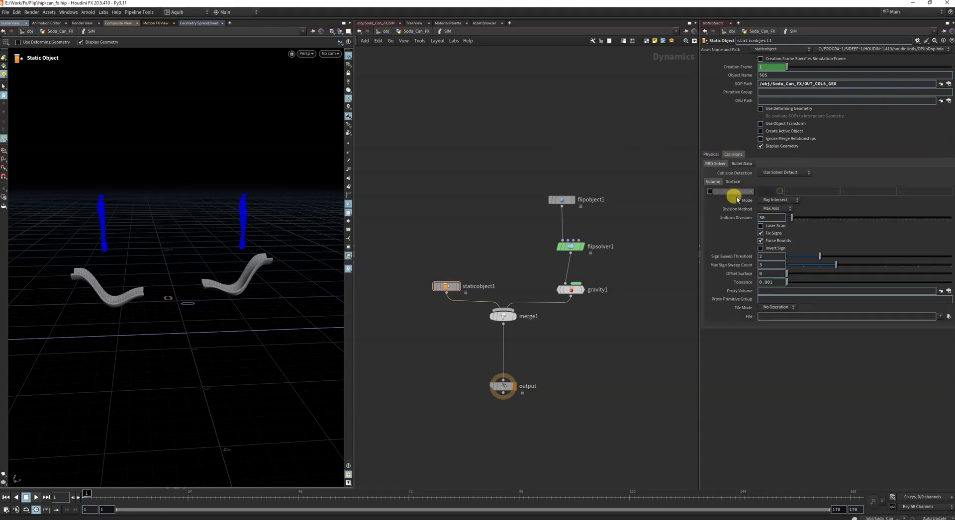
{"action": "left_click", "coordinate": [778, 201]}
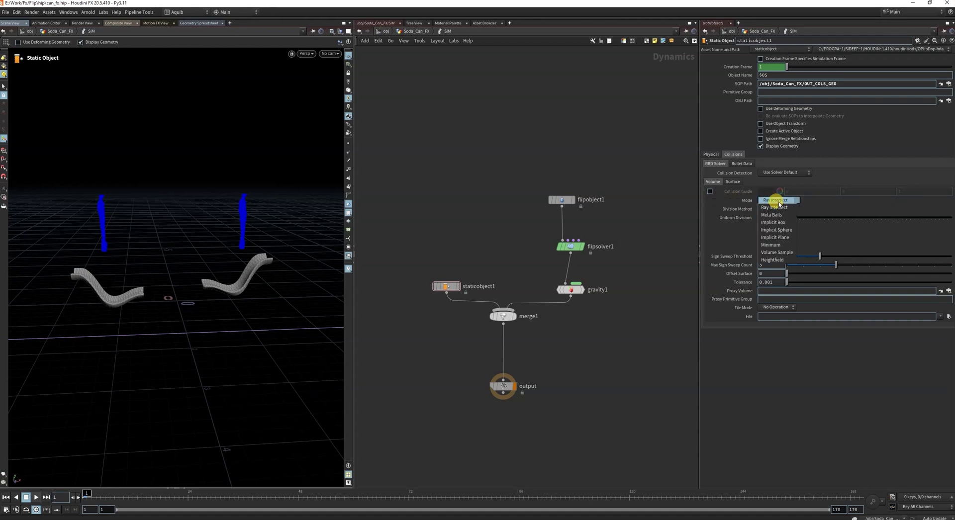
{"action": "left_click", "coordinate": [779, 252]}
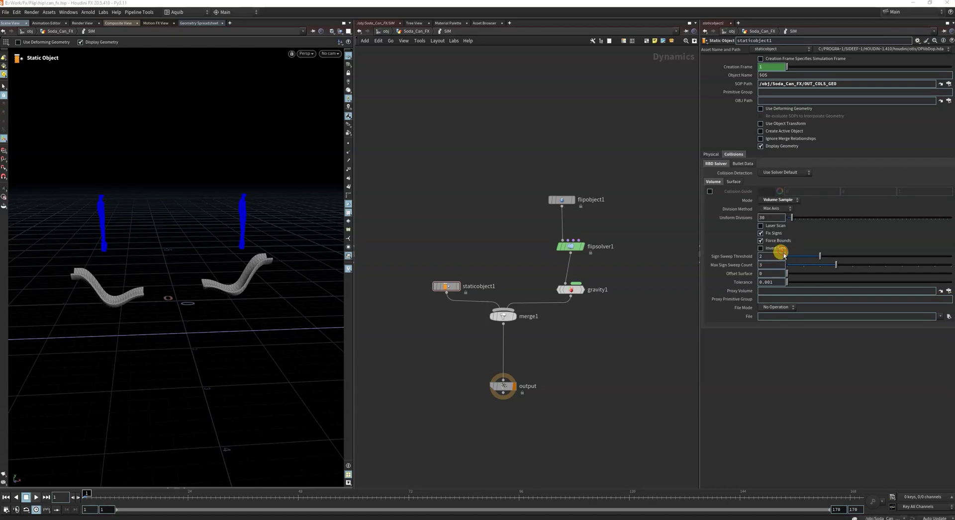
Copy the OUT_COLS_VDB Null and paste its path as the Proxy Volume of staticobject1 in SIM.
{"action": "left_click", "coordinate": [405, 31]}
{"action": "scroll", "coordinate": [627, 306], "scroll_direction": "down", "scroll_amount": 2}
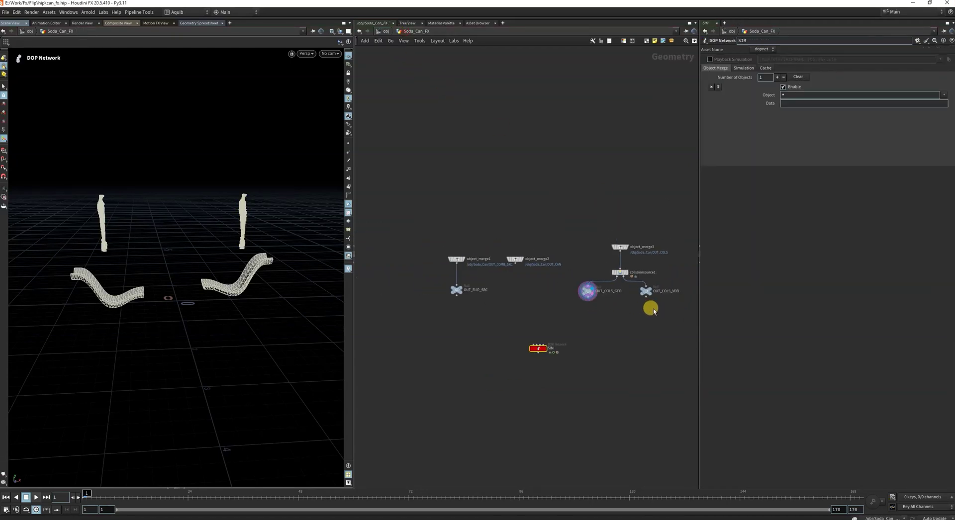
{"action": "scroll", "coordinate": [642, 293], "scroll_direction": "up", "scroll_amount": 2}
{"action": "left_click", "coordinate": [630, 281]}
{"action": "key", "text": "ctrl+c"}
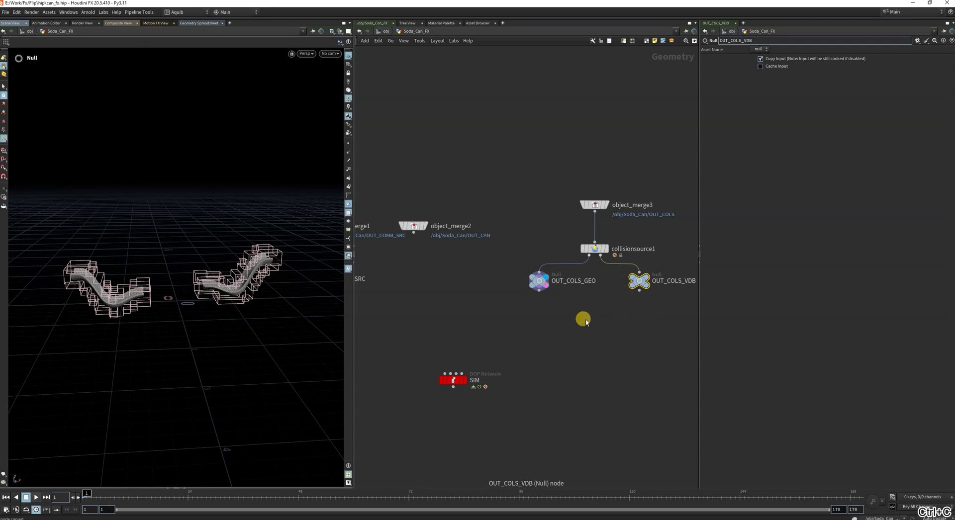
{"action": "double_click", "coordinate": [450, 380]}
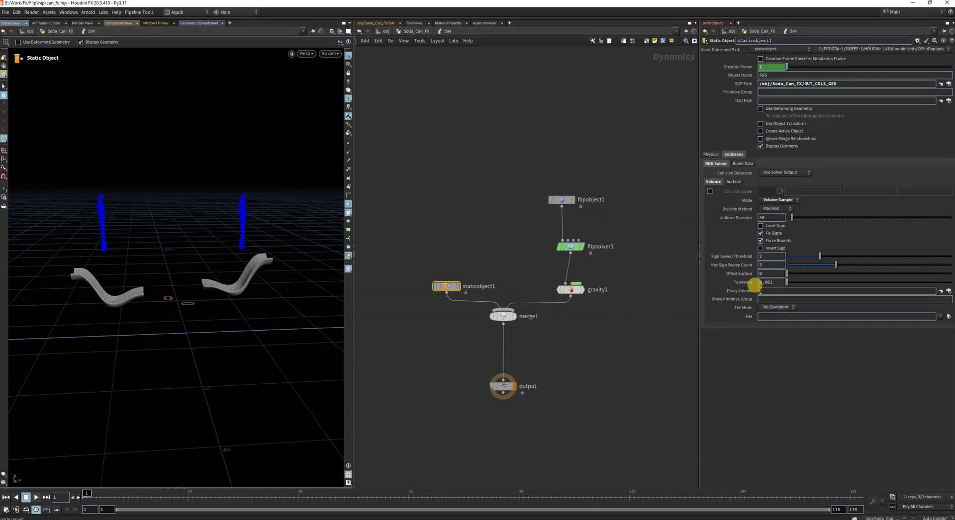
Turn off Display Geometry and turn on the Collision Guide of staticobject1 to inspect the collision volume up close.
{"action": "left_click", "coordinate": [760, 146]}
{"action": "left_click", "coordinate": [710, 192]}
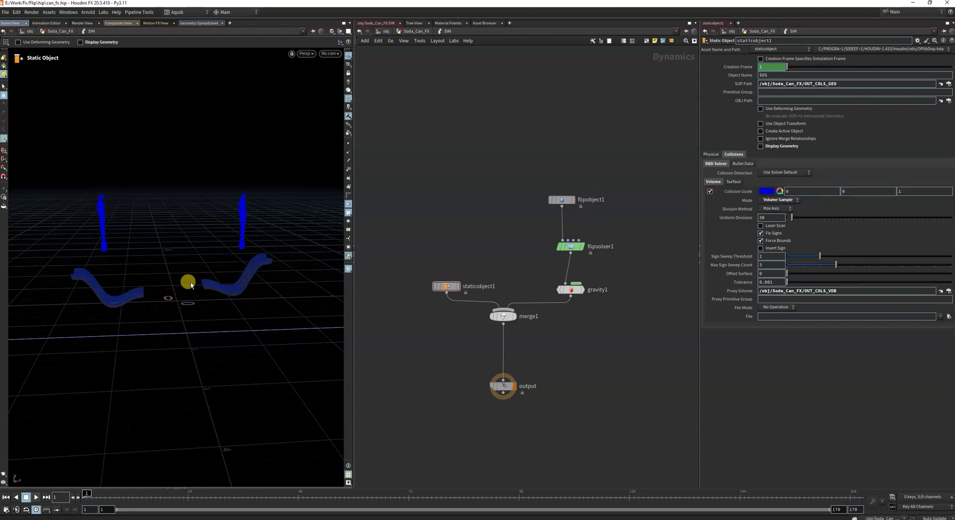
{"action": "key", "text": "Escape"}
{"action": "left_click_drag", "start_coordinate": [222, 279], "coordinate": [238, 271]}
{"action": "left_click", "coordinate": [744, 205]}
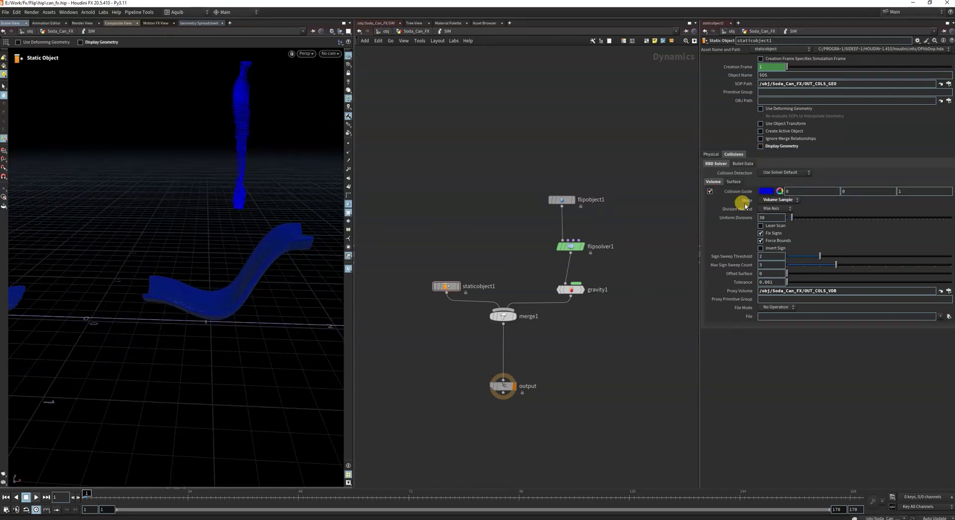
Turn Display Geometry back on and turn off the Collision Guide of staticobject1, bringing the whole domain into view.
{"action": "left_click", "coordinate": [761, 147]}
{"action": "left_click", "coordinate": [710, 192]}
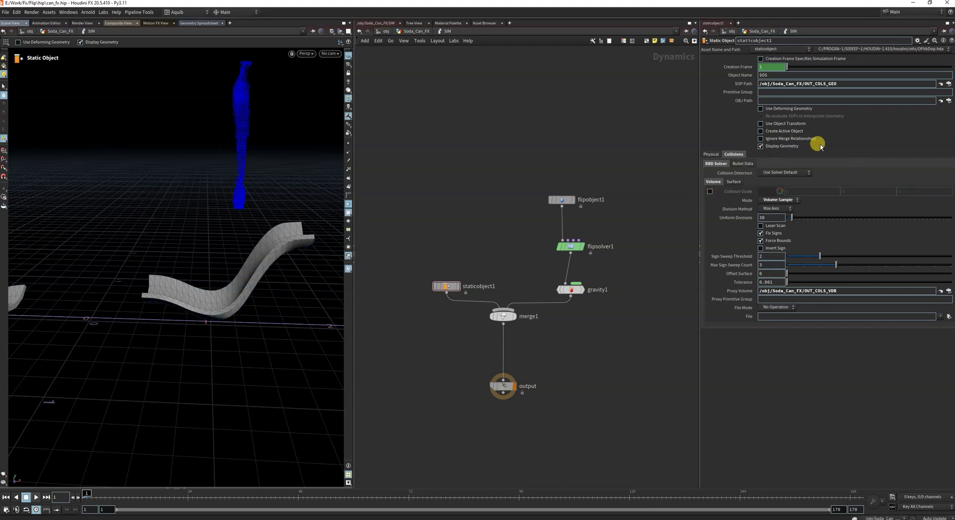
{"action": "key", "text": "Escape"}
{"action": "scroll", "coordinate": [258, 282], "scroll_direction": "down", "scroll_amount": 10}
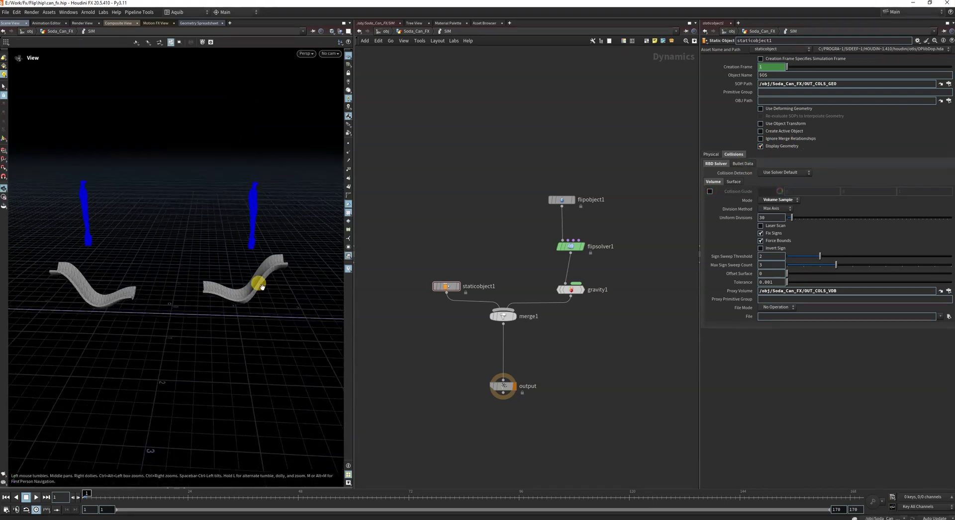
{"action": "scroll", "coordinate": [260, 291], "scroll_direction": "down", "scroll_amount": 10}
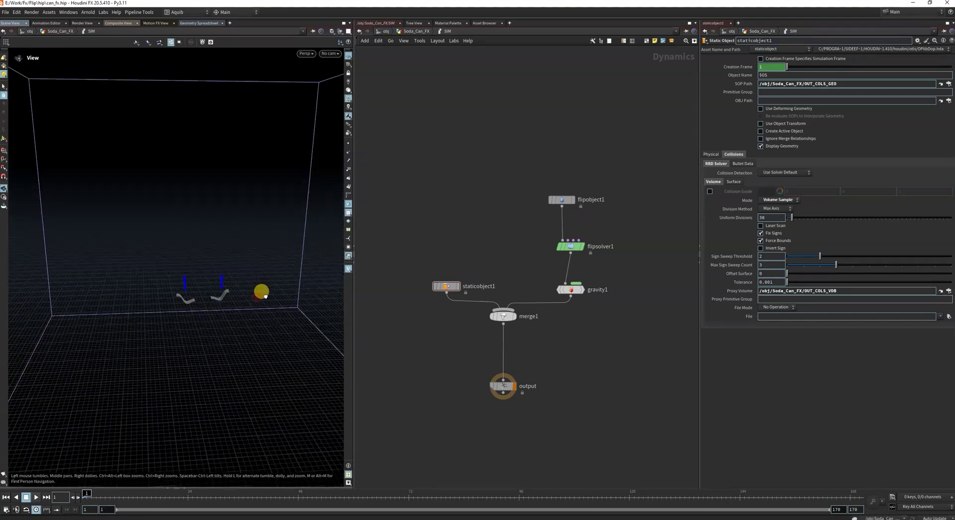
Select flipsolver1 and pull both Z sides of its volume limits inward, to a Z box size of about 11.63.
{"action": "scroll", "coordinate": [260, 289], "scroll_direction": "down", "scroll_amount": 5}
{"action": "left_click_drag", "start_coordinate": [258, 284], "coordinate": [192, 261]}
{"action": "key", "text": "Return"}
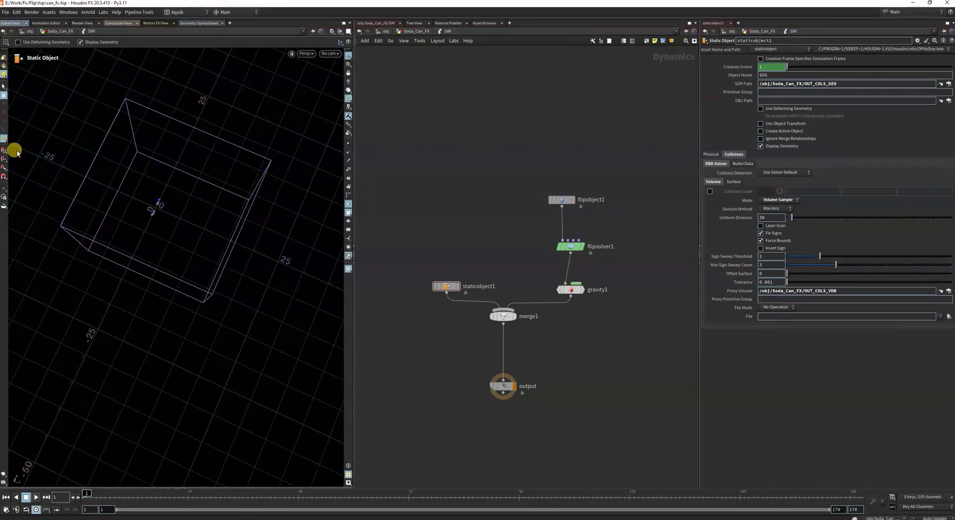
{"action": "left_click_drag", "start_coordinate": [514, 234], "coordinate": [623, 272]}
{"action": "left_click_drag", "start_coordinate": [149, 234], "coordinate": [203, 250]}
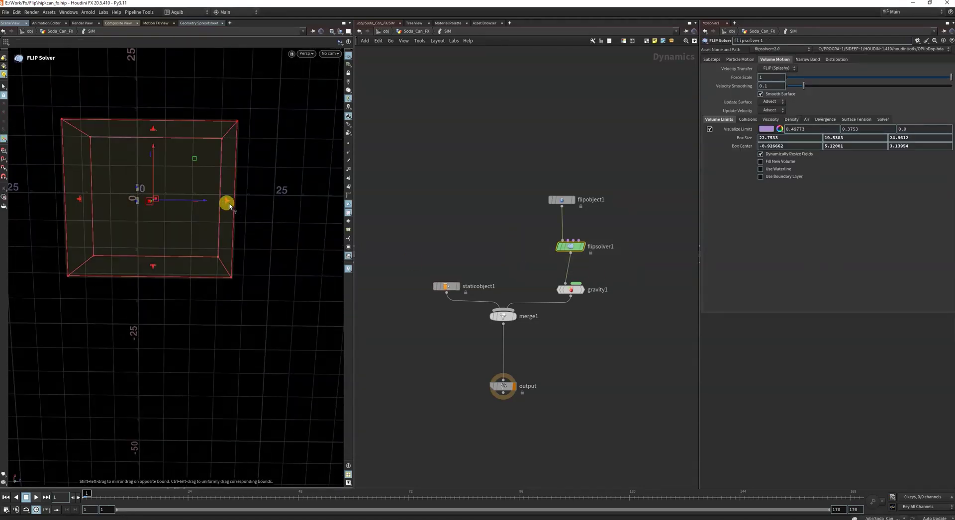
{"action": "left_click_drag", "start_coordinate": [228, 202], "coordinate": [172, 201]}
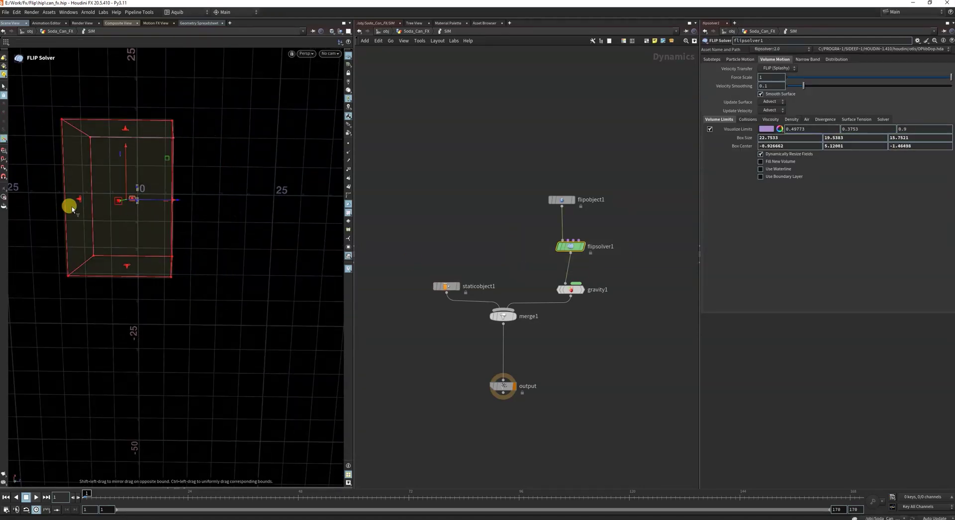
{"action": "left_click_drag", "start_coordinate": [76, 201], "coordinate": [188, 228]}
Pull both X sides of flipsolver1's volume limits toward the colliders, to an X box size of about 10.57.
{"action": "key", "text": "Escape"}
{"action": "key", "text": "Return"}
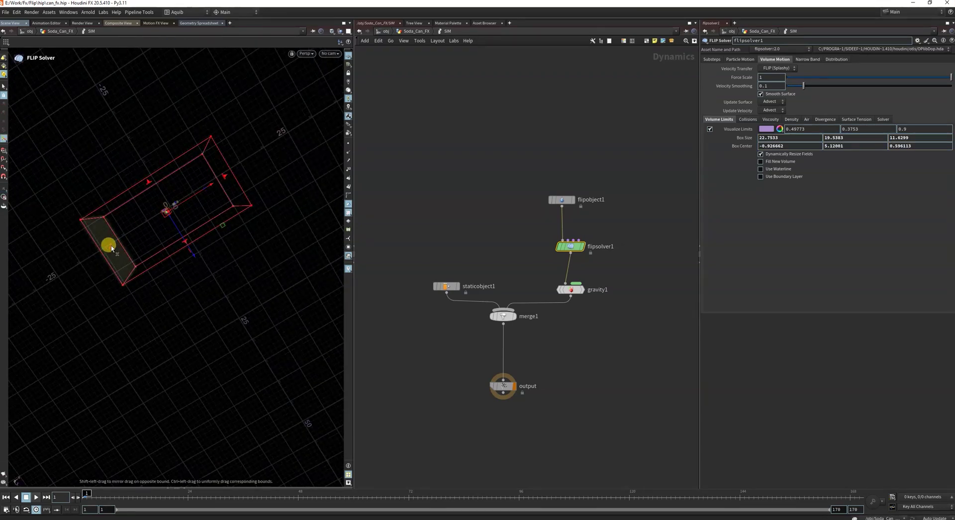
{"action": "left_click_drag", "start_coordinate": [109, 250], "coordinate": [136, 234]}
{"action": "key", "text": "Escape"}
{"action": "left_click_drag", "start_coordinate": [136, 234], "coordinate": [171, 271]}
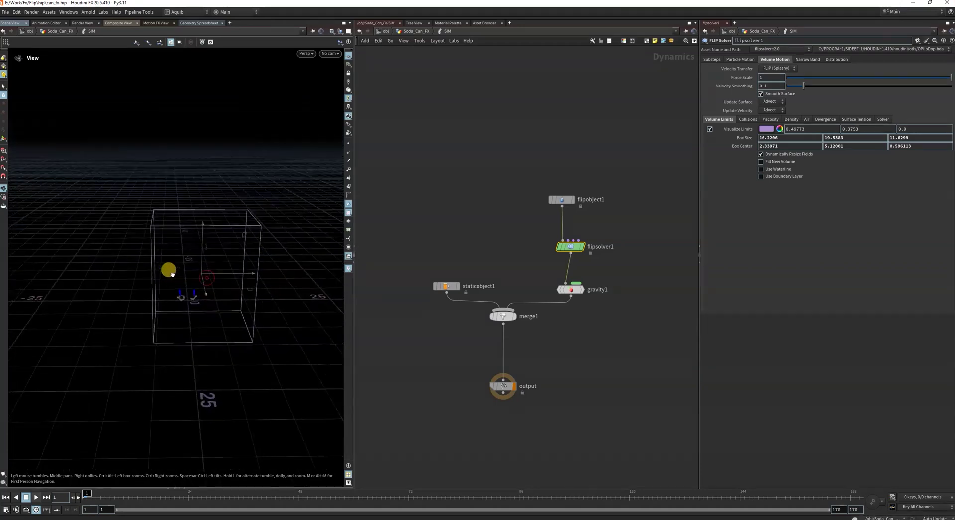
{"action": "key", "text": "Return"}
{"action": "left_click_drag", "start_coordinate": [250, 287], "coordinate": [212, 288]}
Raise the floor and lower the ceiling of flipsolver1's volume limits, to a Y box size of about 9.62.
{"action": "key", "text": "Escape"}
{"action": "left_click_drag", "start_coordinate": [211, 287], "coordinate": [179, 321]}
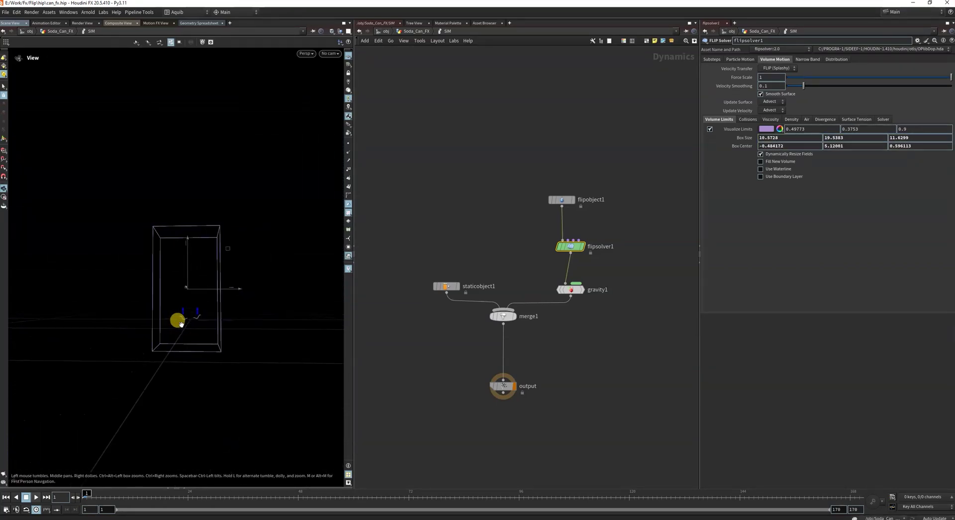
{"action": "key", "text": "Return"}
{"action": "left_click_drag", "start_coordinate": [188, 352], "coordinate": [188, 324]}
{"action": "key", "text": "Escape"}
{"action": "left_click_drag", "start_coordinate": [194, 292], "coordinate": [186, 215]}
{"action": "key", "text": "Return"}
{"action": "left_click_drag", "start_coordinate": [188, 264], "coordinate": [187, 274]}
Play the simulation to about frame 22 and inspect the fluid hitting the colliders up close.
{"action": "key", "text": "Escape"}
{"action": "scroll", "coordinate": [195, 315], "scroll_direction": "up", "scroll_amount": 8}
{"action": "left_click_drag", "start_coordinate": [198, 314], "coordinate": [179, 347]}
{"action": "key", "text": "Return"}
{"action": "left_click", "coordinate": [29, 497]}
{"action": "left_click", "coordinate": [36, 498]}
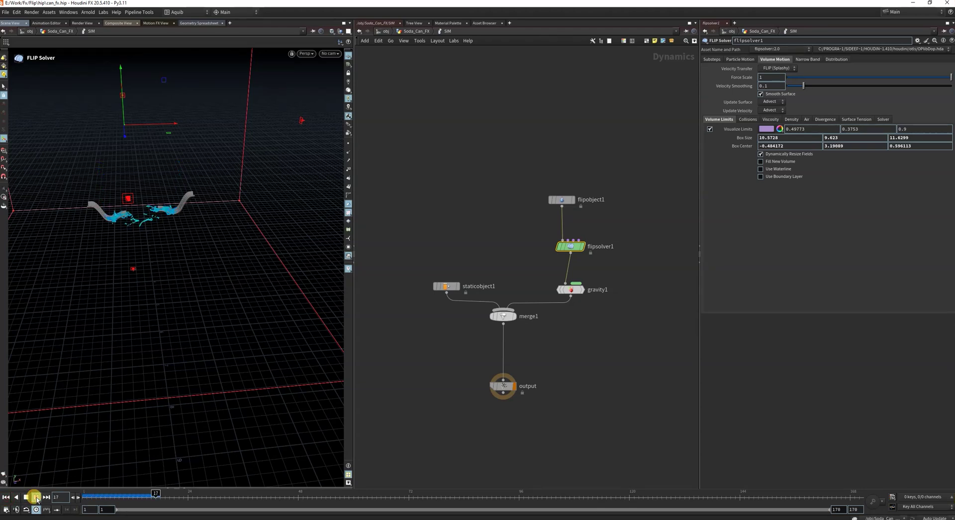
{"action": "key", "text": "Escape"}
{"action": "left_click_drag", "start_coordinate": [151, 251], "coordinate": [193, 250]}
{"action": "scroll", "coordinate": [194, 250], "scroll_direction": "up", "scroll_amount": 8}
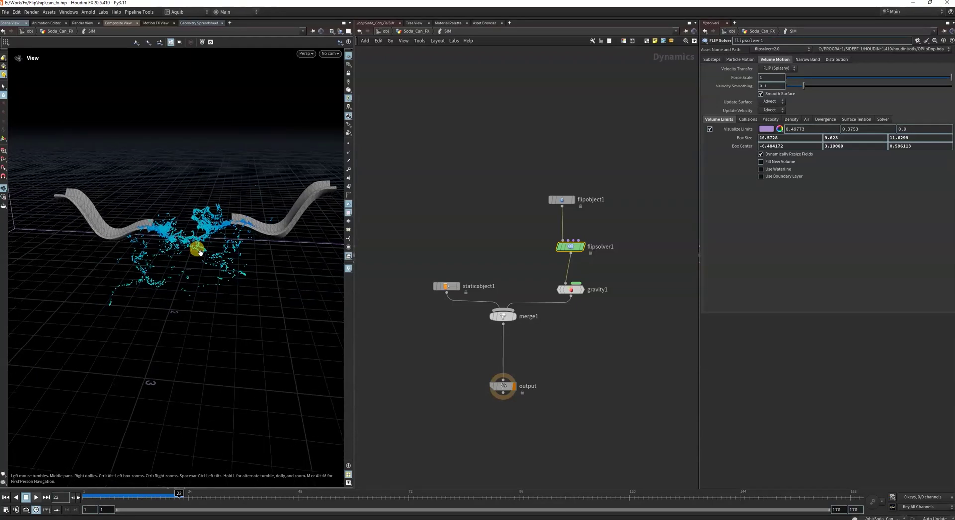
Replay the simulation from the first frame to about frame 35 and examine the splash's spread within the volume limits.
{"action": "key", "text": "Return"}
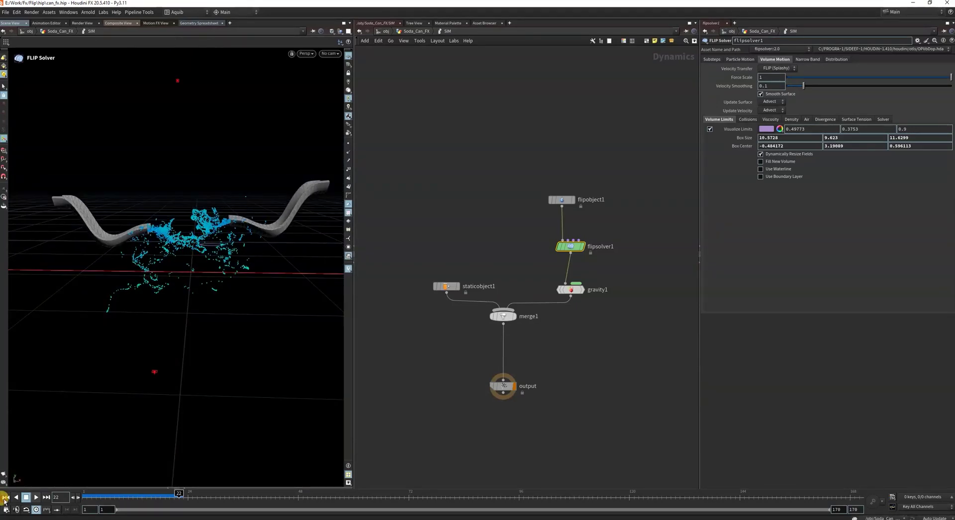
{"action": "left_click", "coordinate": [5, 498]}
{"action": "left_click", "coordinate": [36, 497]}
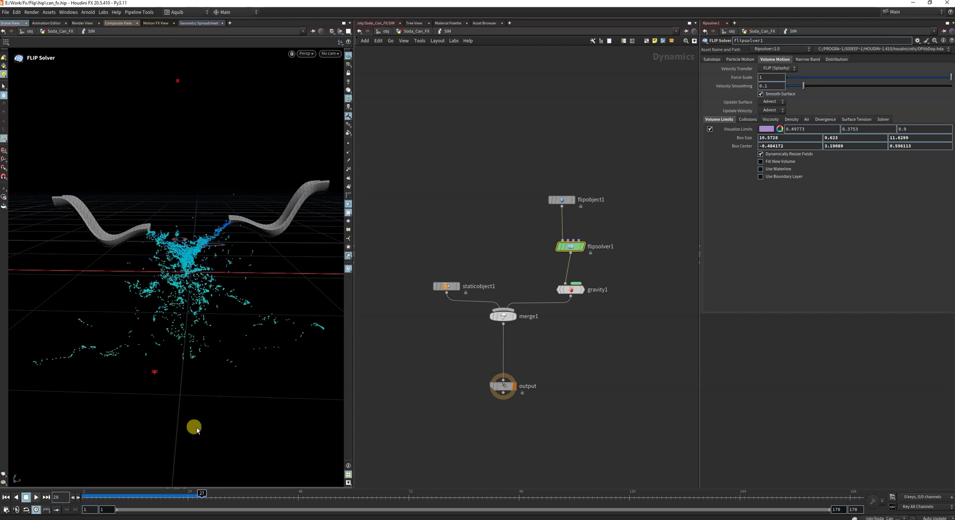
{"action": "left_click", "coordinate": [5, 498]}
{"action": "left_click", "coordinate": [36, 498]}
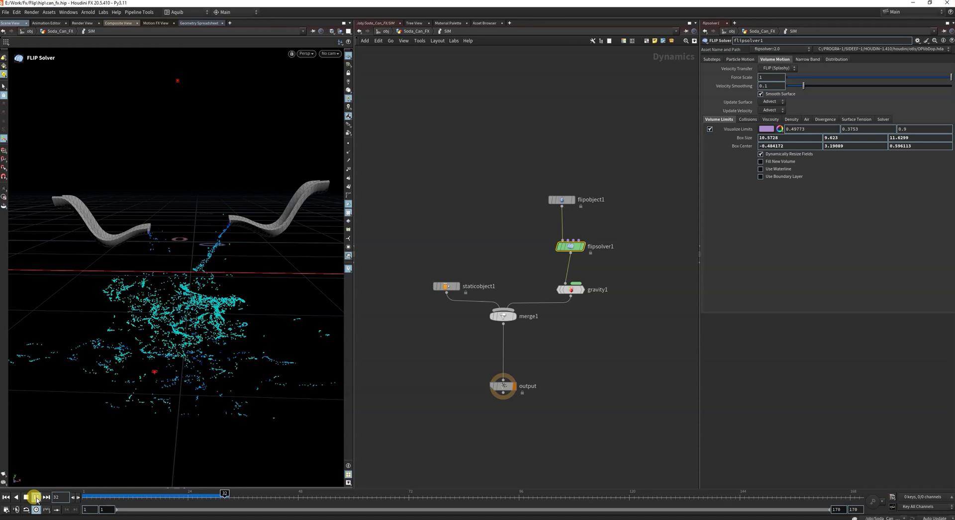
{"action": "key", "text": "Escape"}
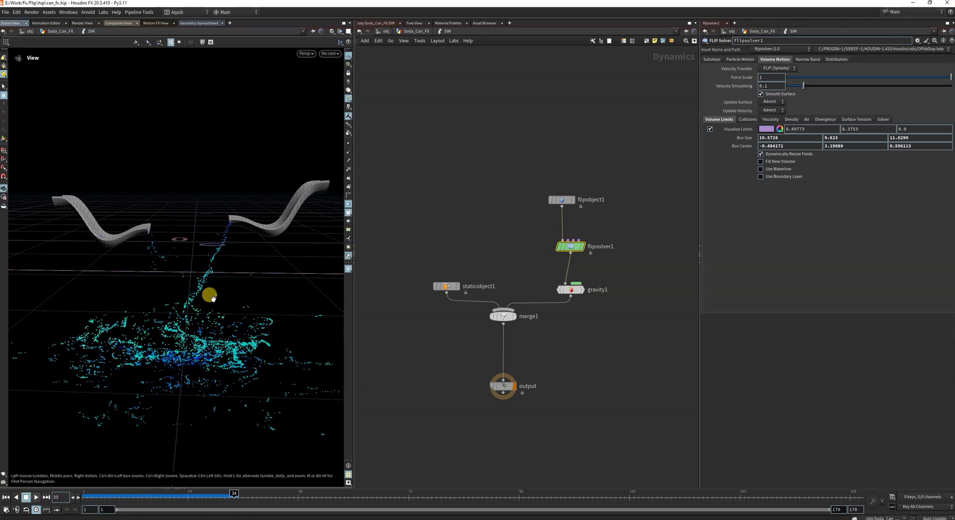
{"action": "scroll", "coordinate": [213, 298], "scroll_direction": "down", "scroll_amount": 5}
{"action": "left_click_drag", "start_coordinate": [213, 299], "coordinate": [221, 329]}
{"action": "scroll", "coordinate": [221, 329], "scroll_direction": "down", "scroll_amount": 5}
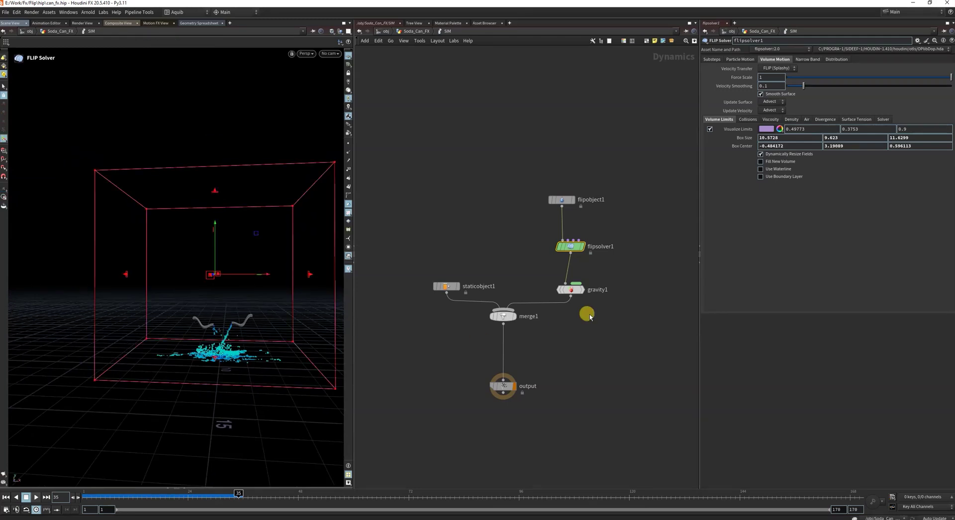
View the domain from above and pull one Z side of flipsolver1's volume limits inward, to a Z box size of about 9.63.
{"action": "key", "text": "Escape"}
{"action": "left_click_drag", "start_coordinate": [217, 369], "coordinate": [251, 339]}
{"action": "key", "text": "Return"}
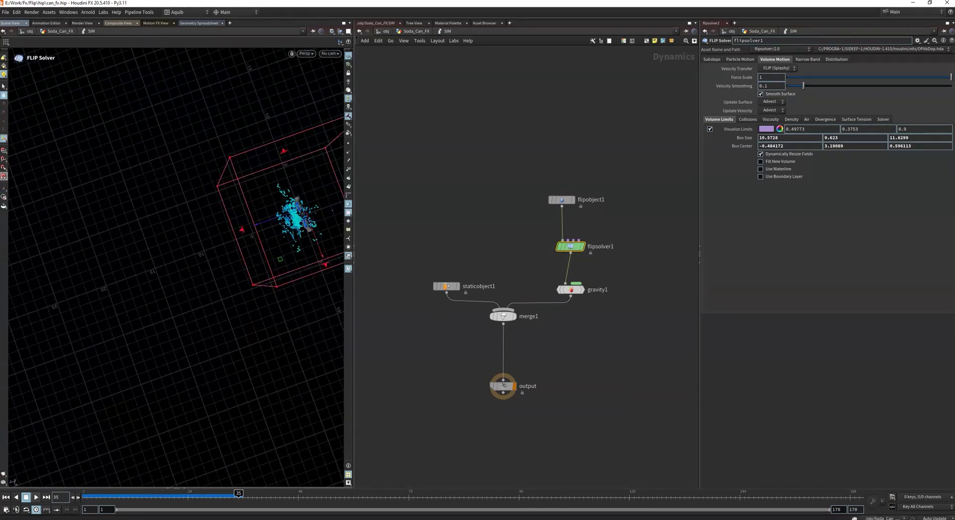
{"action": "left_click_drag", "start_coordinate": [30, 158], "coordinate": [227, 235]}
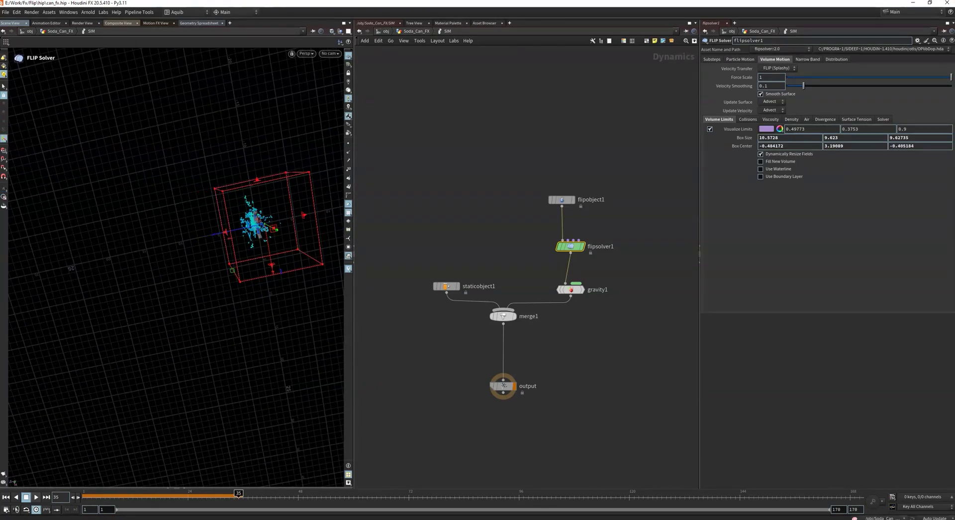
Return to the first frame and tighten flipsolver1's volume limits further in X and Z, to an X box size of about 6.51.
{"action": "left_click", "coordinate": [6, 497]}
{"action": "left_click_drag", "start_coordinate": [304, 215], "coordinate": [291, 218]}
{"action": "left_click_drag", "start_coordinate": [249, 182], "coordinate": [307, 305]}
{"action": "key", "text": "Escape"}
{"action": "left_click_drag", "start_coordinate": [266, 236], "coordinate": [250, 237]}
{"action": "key", "text": "Escape"}
{"action": "left_click_drag", "start_coordinate": [251, 237], "coordinate": [227, 342]}
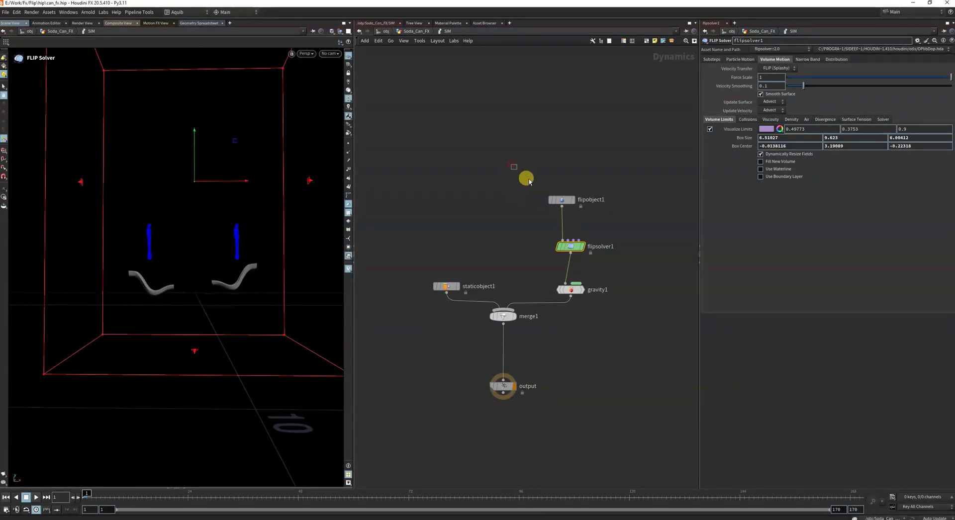
Select flipobject1, play the simulation to about frame 28 to check the splash in the smaller domain, and return to the first frame.
{"action": "left_click_drag", "start_coordinate": [528, 180], "coordinate": [614, 215]}
{"action": "left_click_drag", "start_coordinate": [503, 174], "coordinate": [593, 219]}
{"action": "left_click_drag", "start_coordinate": [501, 160], "coordinate": [533, 182]}
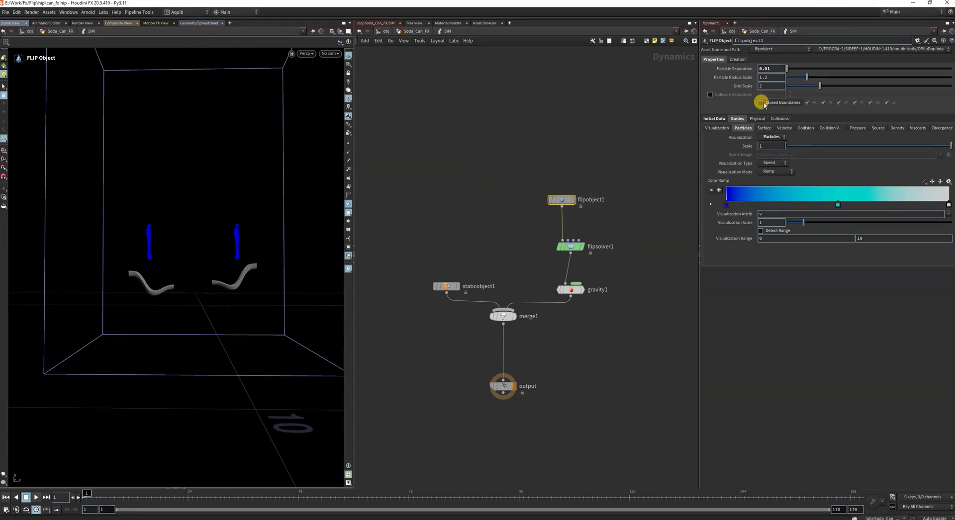
{"action": "left_click", "coordinate": [36, 498]}
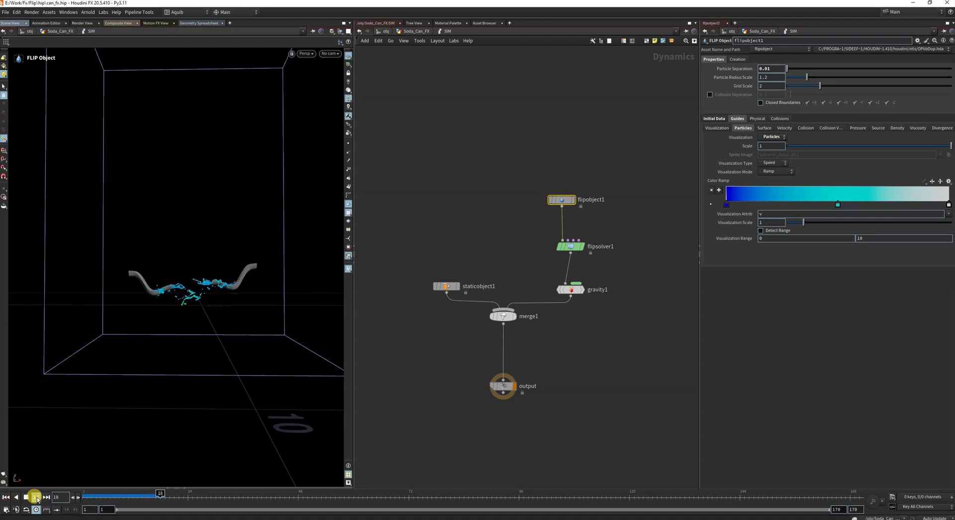
{"action": "left_click", "coordinate": [36, 499]}
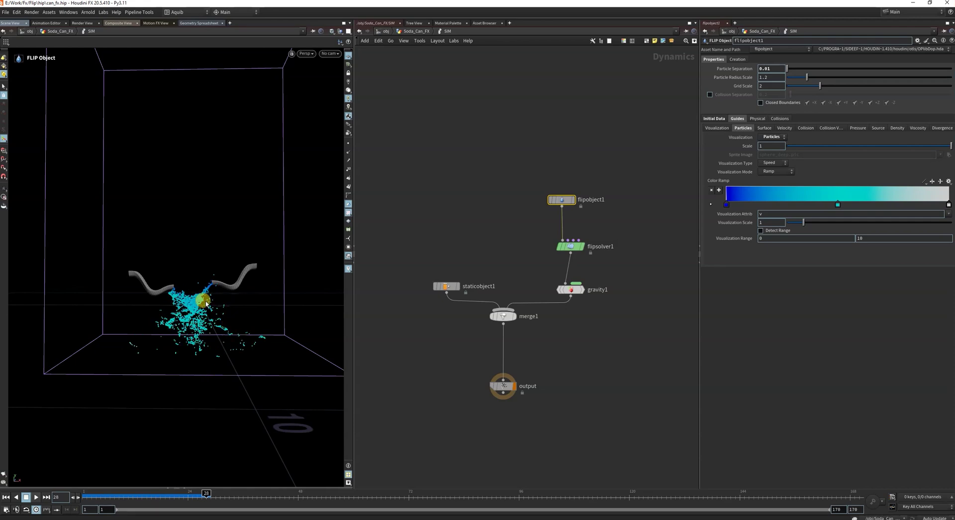
{"action": "left_click", "coordinate": [7, 497]}
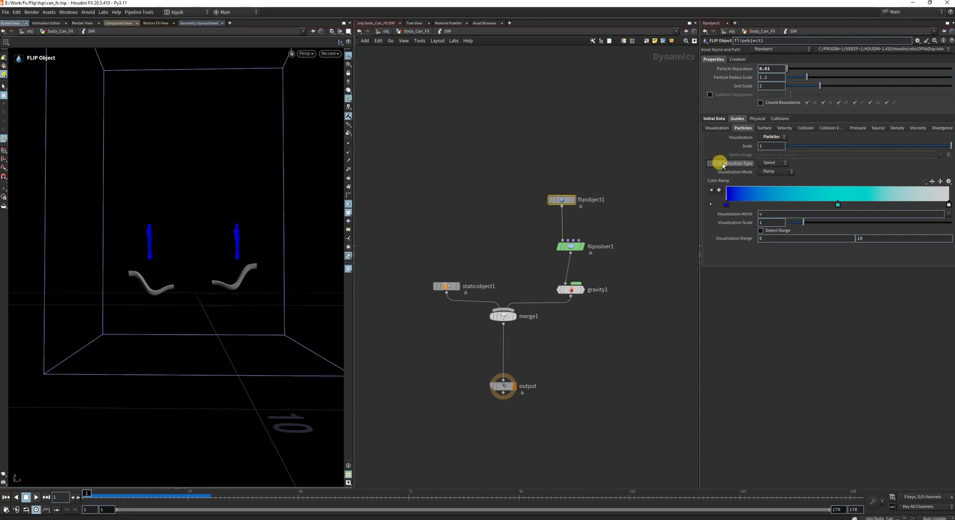
Set the Particle Separation of flipobject1 to 0.005 and run the simulation.
{"action": "left_click", "coordinate": [774, 70]}
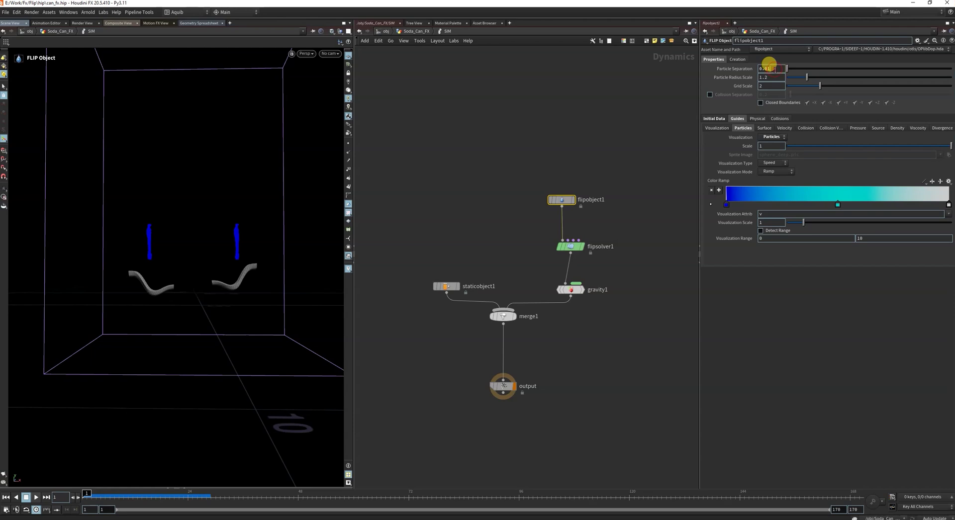
{"action": "type", "text": "0.005"}
{"action": "left_click", "coordinate": [570, 115]}
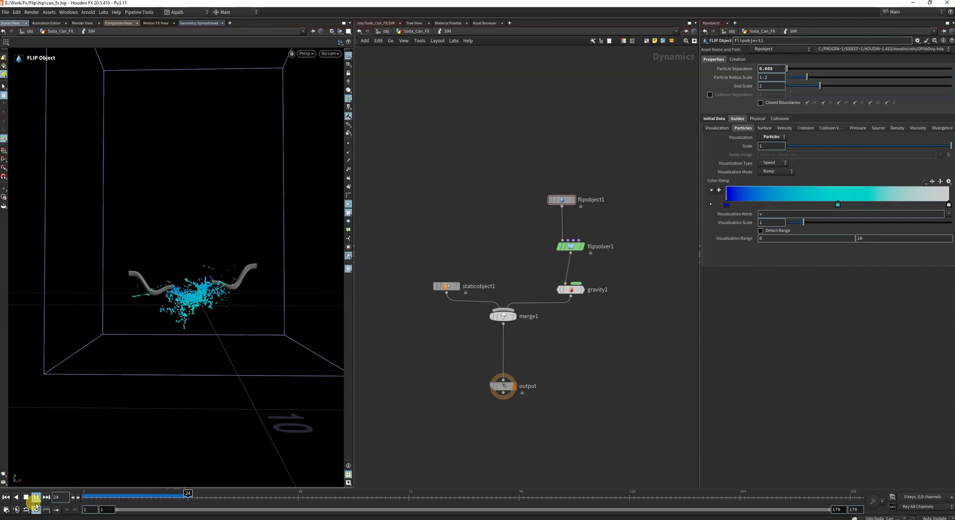
Stop the simulation around frame 26 and inspect the denser splash and its domain from several angles.
{"action": "key", "text": "Escape"}
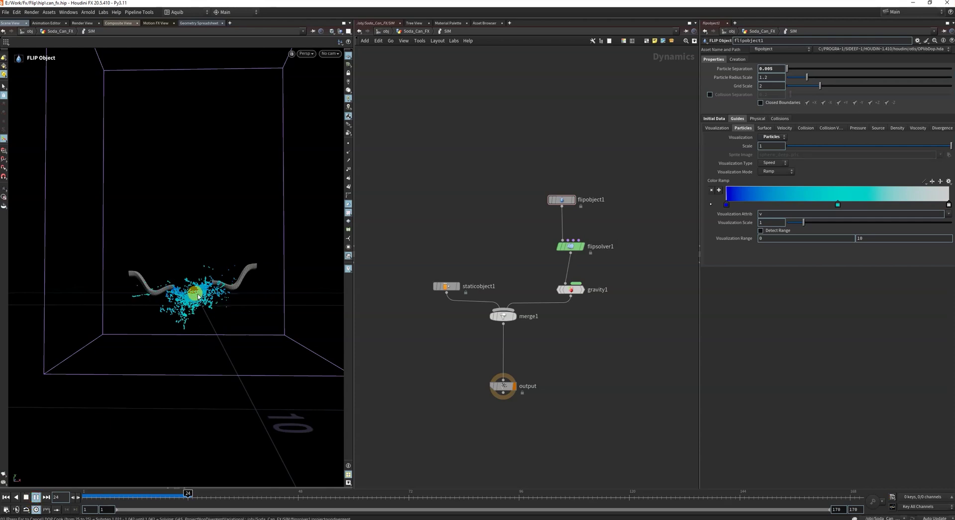
{"action": "left_click_drag", "start_coordinate": [201, 297], "coordinate": [205, 301]}
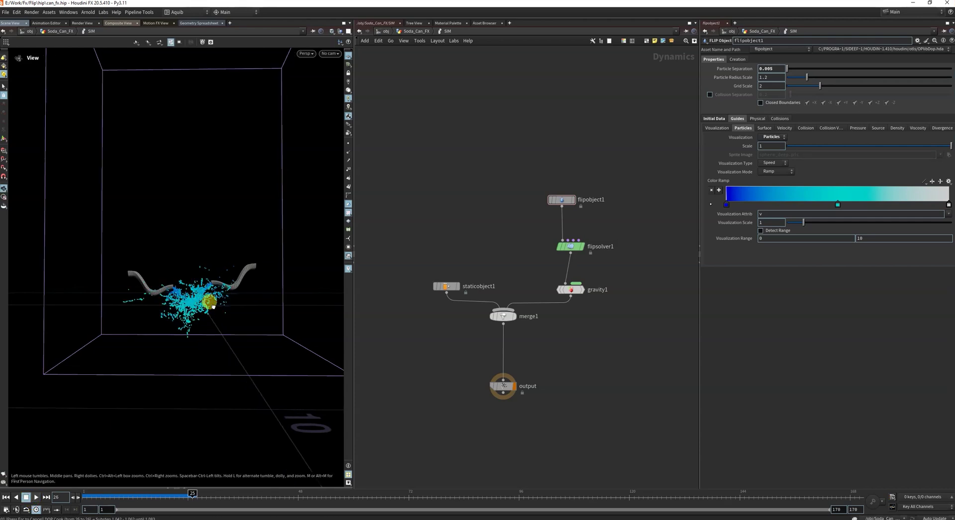
{"action": "left_click_drag", "start_coordinate": [215, 299], "coordinate": [227, 326]}
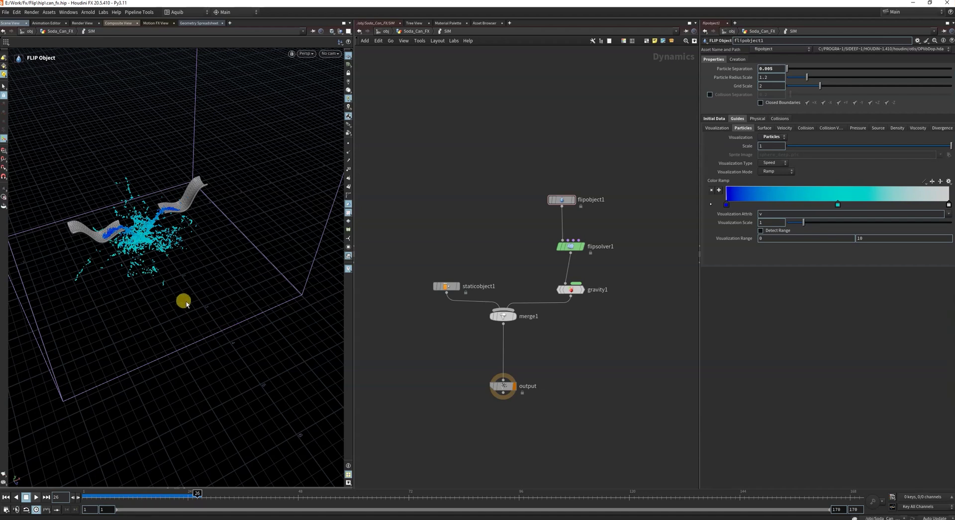
{"action": "key", "text": "Escape"}
{"action": "mouse_move", "coordinate": [204, 324]}
{"action": "left_mouse_down"}
{"action": "mouse_move", "coordinate": [181, 262]}
{"action": "mouse_move", "coordinate": [189, 318]}
{"action": "left_mouse_up"}
{"action": "left_click", "coordinate": [530, 327]}
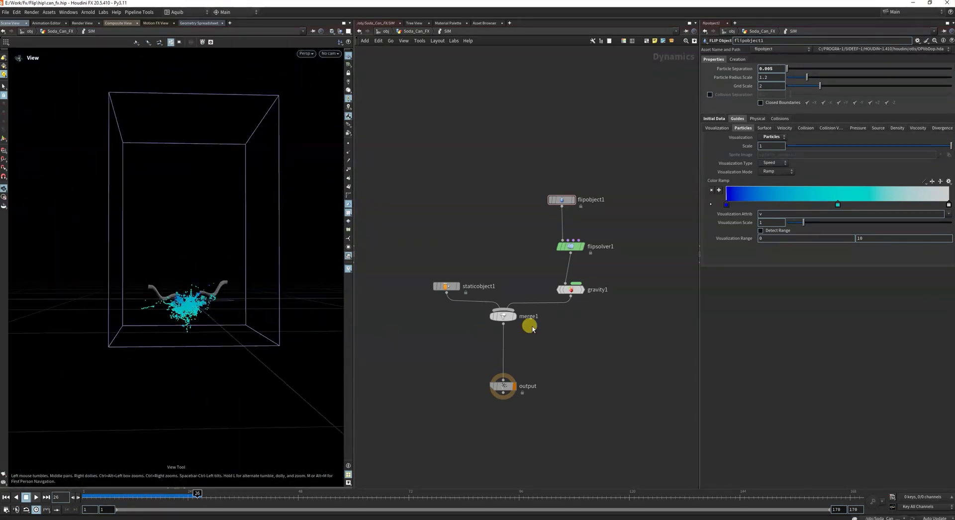
Return to the first frame and lower the ceiling of flipsolver1's volume limits, to a Y box size of about 4.66.
{"action": "left_click", "coordinate": [592, 245]}
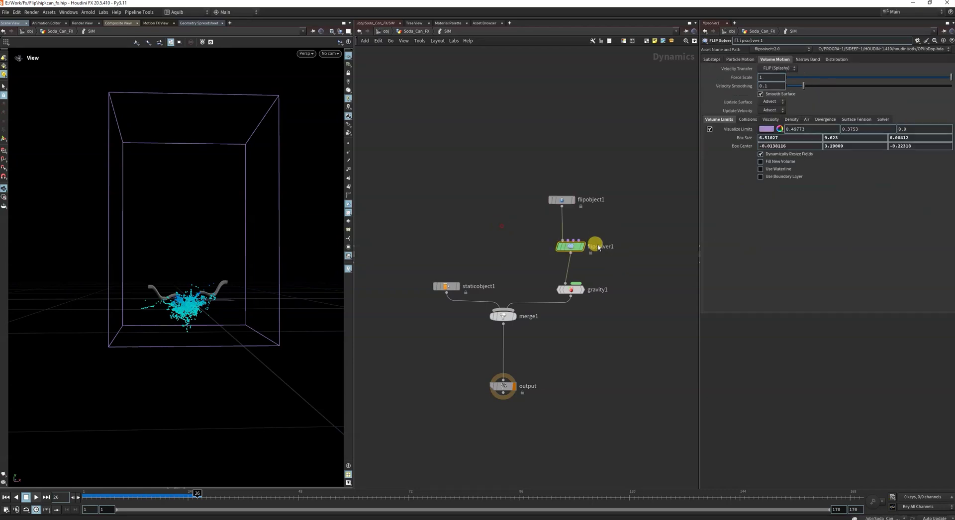
{"action": "key", "text": "Return"}
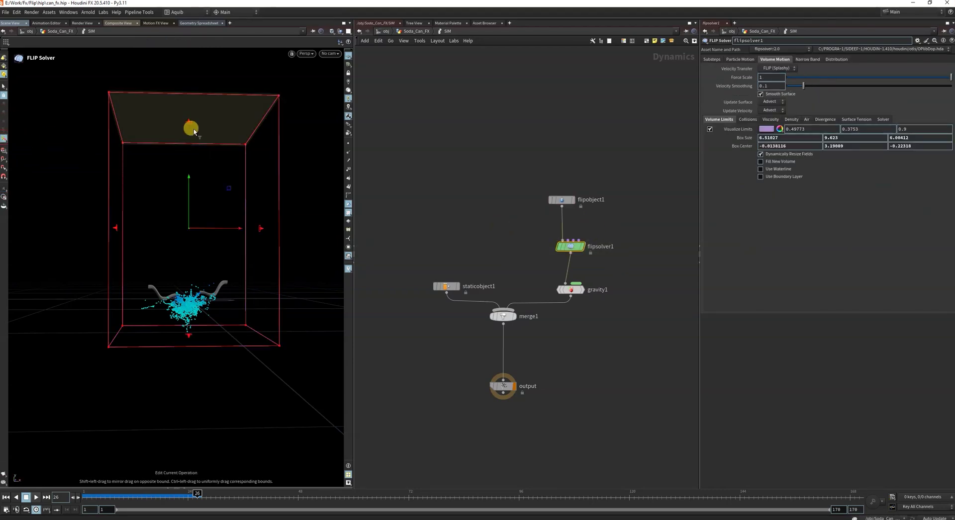
{"action": "left_click", "coordinate": [5, 497]}
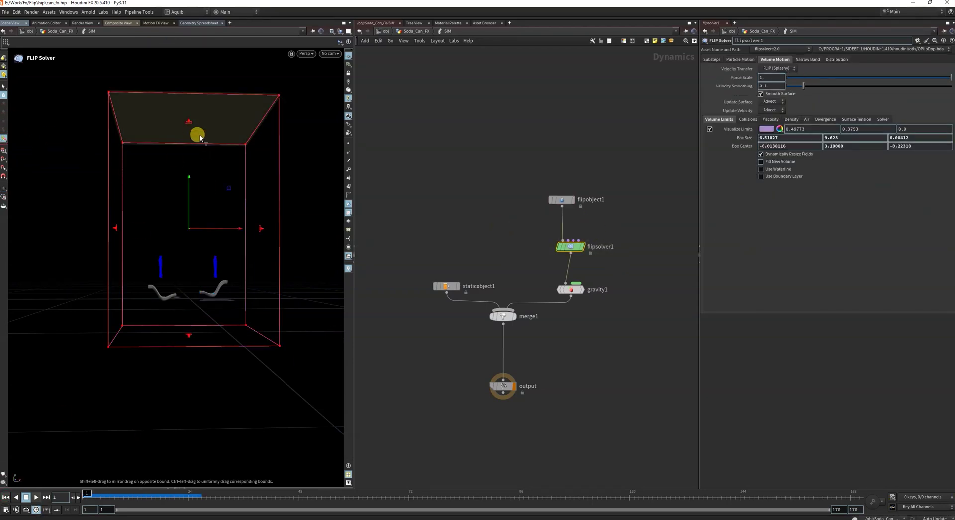
{"action": "left_click_drag", "start_coordinate": [188, 123], "coordinate": [187, 229]}
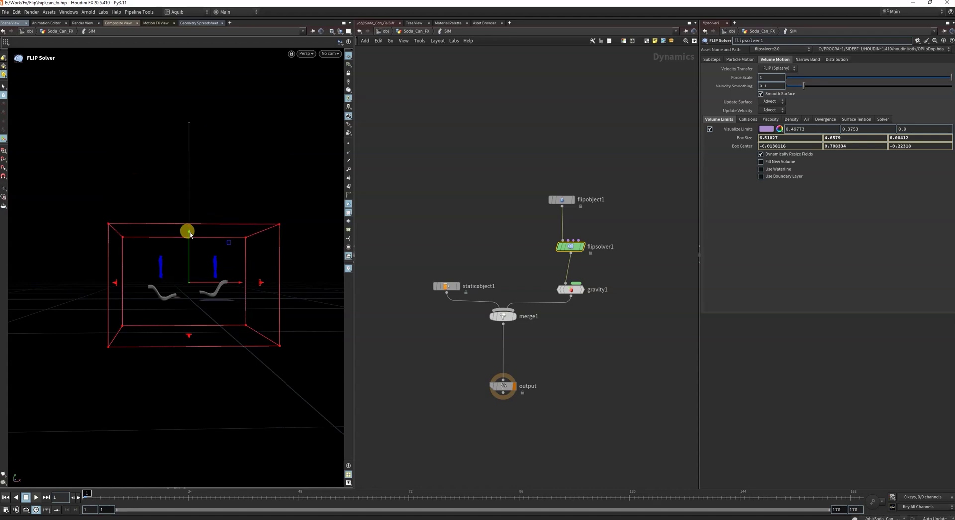
Tighten the sides of flipsolver1's volume limits around the colliders, to a box size of about 5.17 in X and 3.22 in Z.
{"action": "key", "text": "Escape"}
{"action": "left_click_drag", "start_coordinate": [202, 267], "coordinate": [129, 249]}
{"action": "key", "text": "Return"}
{"action": "mouse_move", "coordinate": [191, 263]}
{"action": "left_mouse_down"}
{"action": "mouse_move", "coordinate": [171, 268]}
{"action": "mouse_move", "coordinate": [173, 258]}
{"action": "left_mouse_up"}
{"action": "left_click_drag", "start_coordinate": [119, 311], "coordinate": [124, 289]}
{"action": "left_click_drag", "start_coordinate": [170, 190], "coordinate": [159, 212]}
Raise the floor of flipsolver1's volume limits toward the colliders, to a Y box size of about 3.31.
{"action": "key", "text": "space+1"}
{"action": "right_click_drag", "start_coordinate": [222, 292], "coordinate": [213, 312], "text": "alt"}
{"action": "left_click_drag", "start_coordinate": [213, 312], "coordinate": [234, 267], "text": "alt"}
{"action": "key", "text": "Return"}
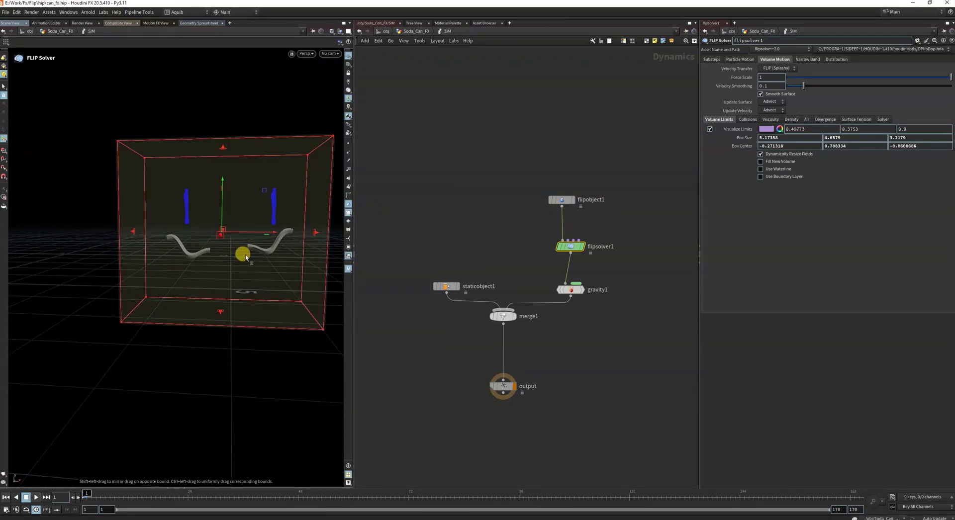
{"action": "left_click_drag", "start_coordinate": [215, 311], "coordinate": [219, 273]}
{"action": "key", "text": "Escape"}
{"action": "key", "text": "Return"}
{"action": "key", "text": "Escape"}
{"action": "left_click_drag", "start_coordinate": [262, 234], "coordinate": [224, 309]}
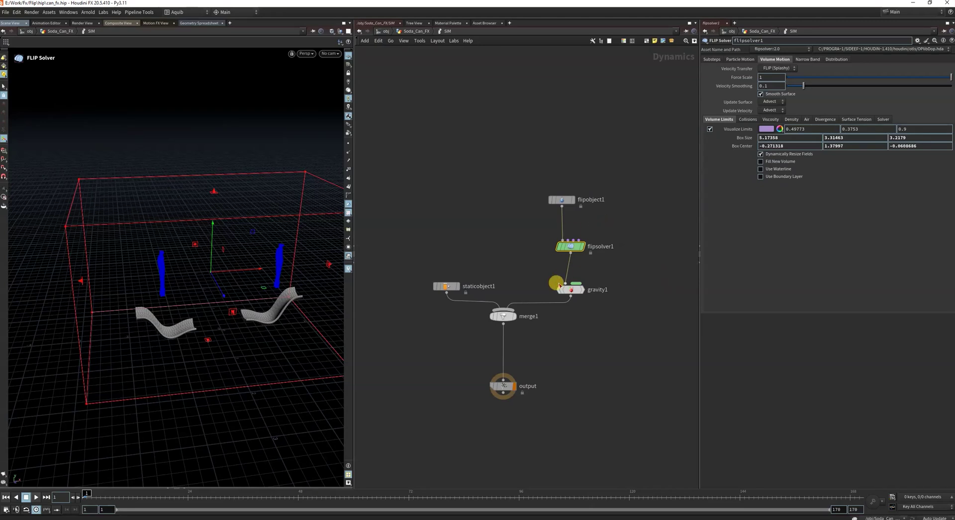
Set the Particle Separation of flipobject1 to 0.004 and simulate to about frame 19, inspecting the splash.
{"action": "left_click", "coordinate": [562, 199]}
{"action": "left_click", "coordinate": [773, 68]}
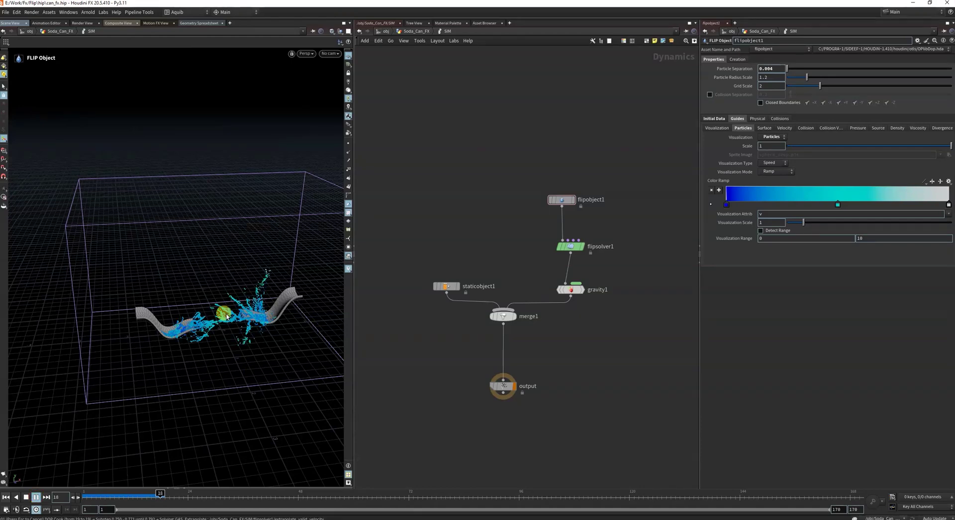
{"action": "key", "text": "Escape"}
{"action": "left_click_drag", "start_coordinate": [223, 315], "coordinate": [218, 303]}
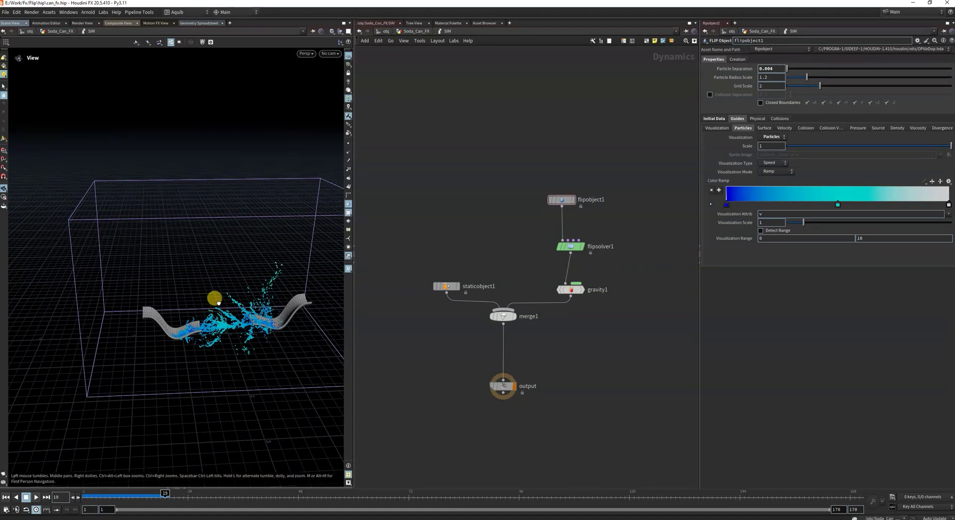
{"action": "left_click_drag", "start_coordinate": [234, 310], "coordinate": [218, 347]}
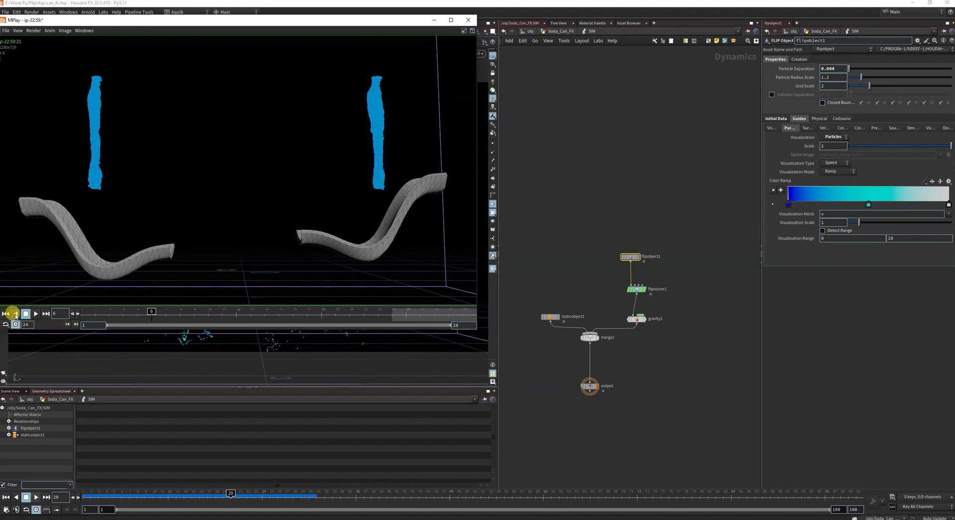
Play back the splash flipbook in the MPlay preview and put its window away.
{"action": "left_click", "coordinate": [35, 314]}
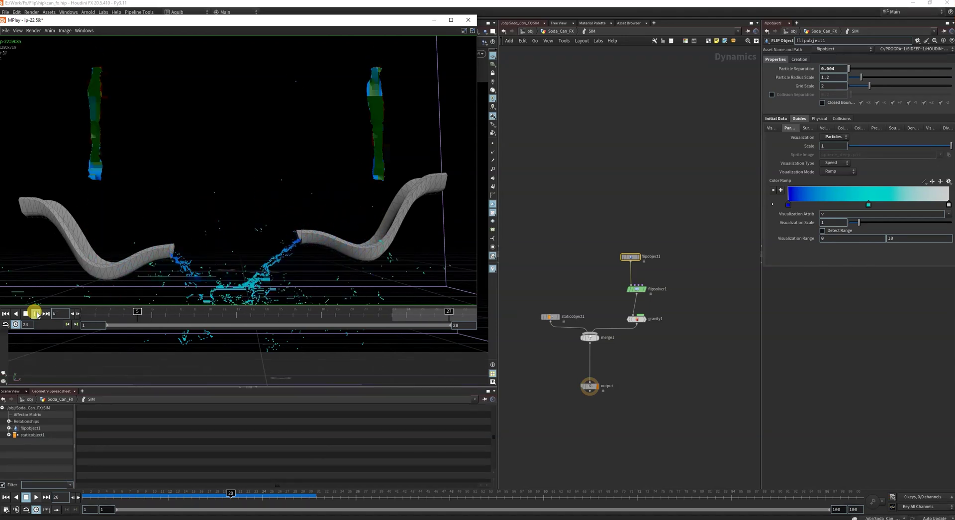
{"action": "left_click", "coordinate": [36, 314]}
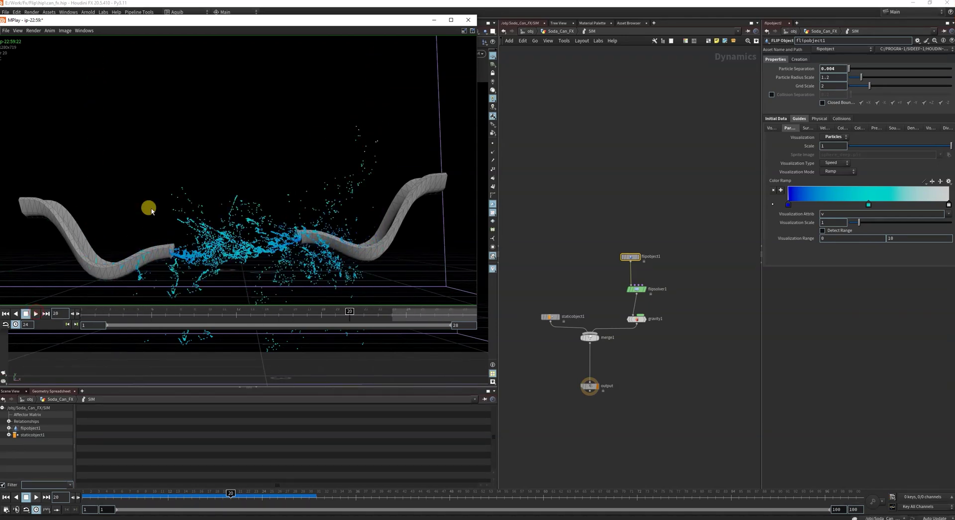
{"action": "left_click", "coordinate": [434, 20]}
Slow down the simulation by setting flipsolver1's Time Scale to 0.25.
{"action": "scroll", "coordinate": [636, 286], "scroll_direction": "up", "scroll_amount": 3}
{"action": "left_click_drag", "start_coordinate": [668, 257], "coordinate": [572, 194]}
{"action": "left_click_drag", "start_coordinate": [531, 171], "coordinate": [689, 249]}
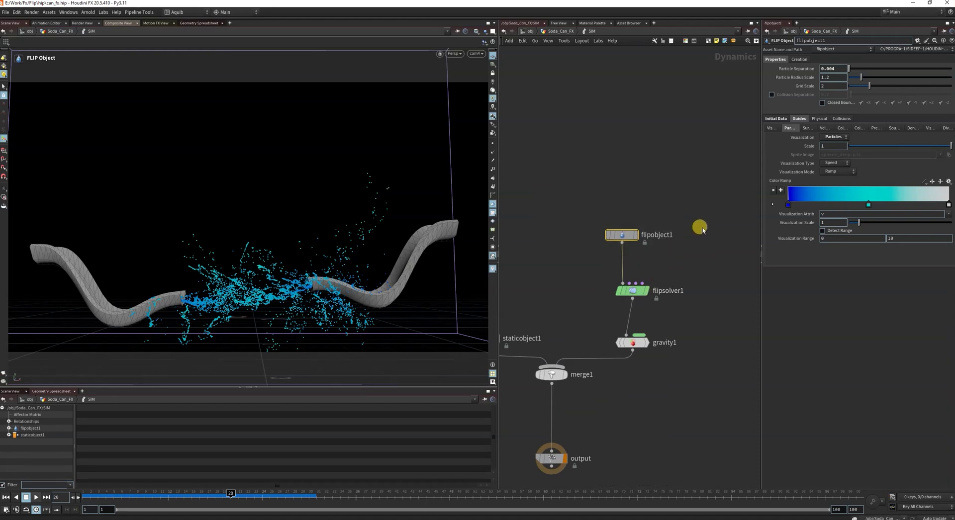
{"action": "left_click", "coordinate": [799, 60]}
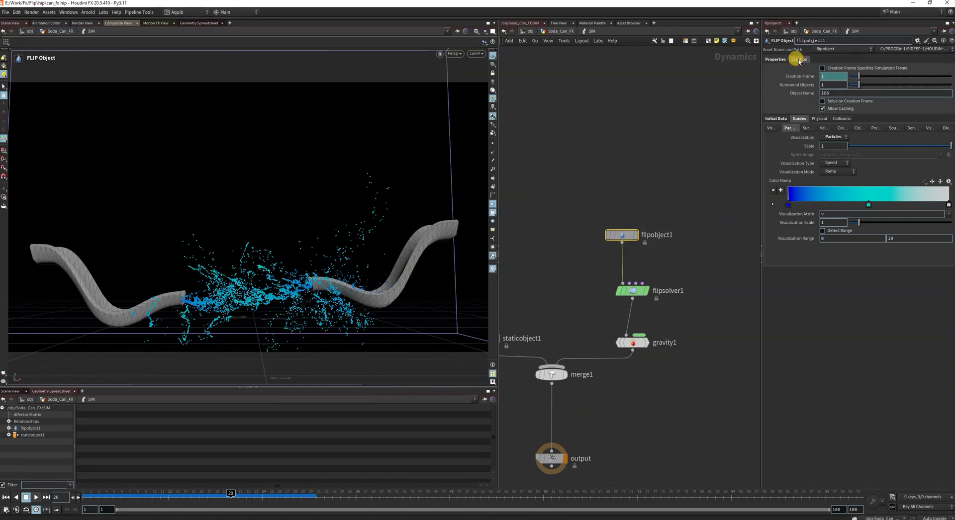
{"action": "left_click", "coordinate": [775, 59]}
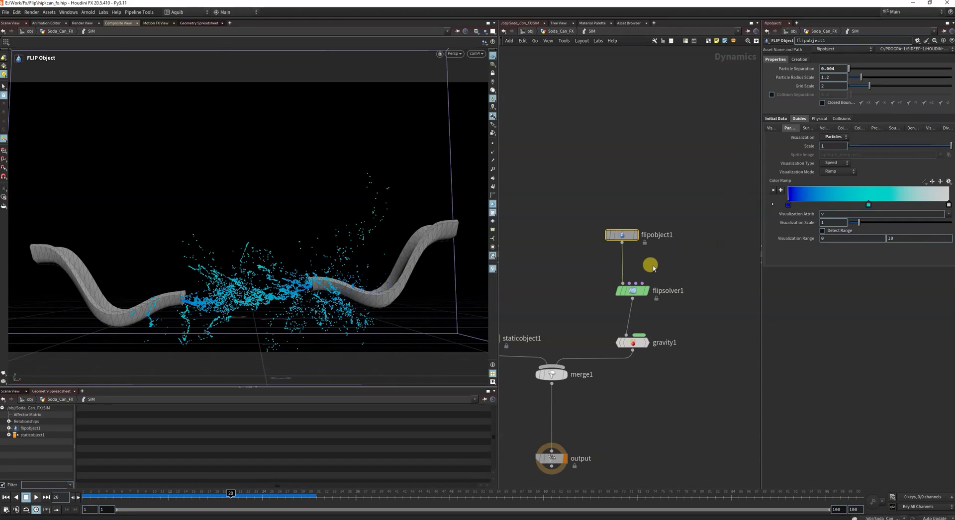
{"action": "left_click", "coordinate": [633, 290]}
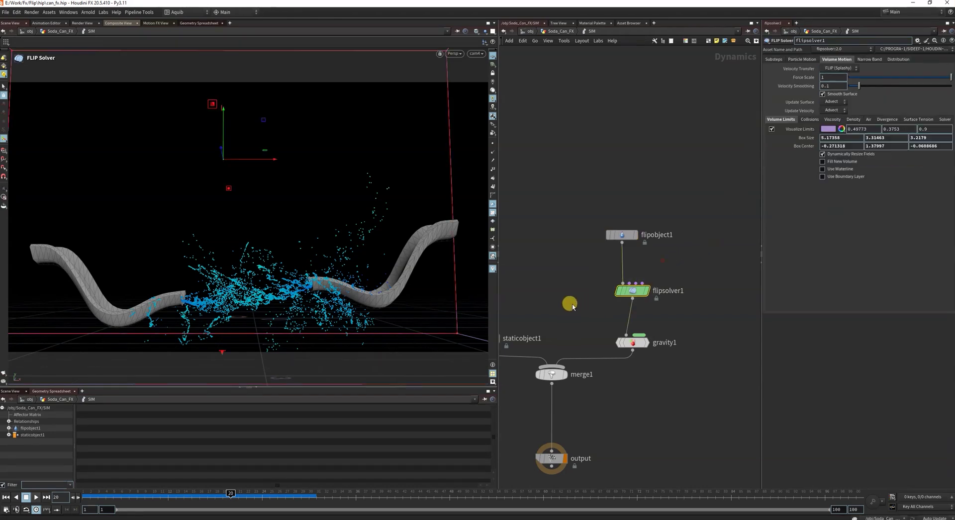
{"action": "left_click", "coordinate": [774, 59]}
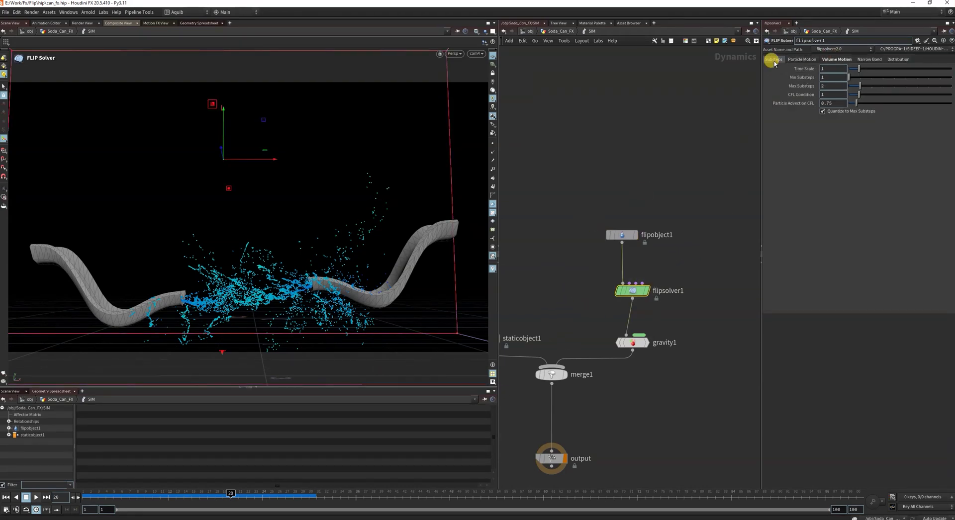
{"action": "left_click", "coordinate": [824, 69]}
{"action": "type", "text": "0.25"}
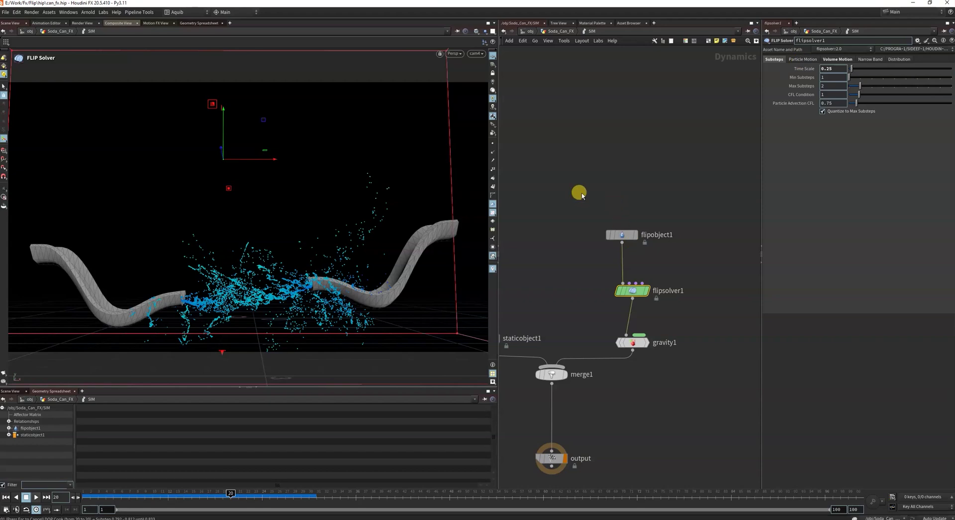
Coarsen the fluid by setting flipobject1's Particle Separation to 0.008.
{"action": "left_click", "coordinate": [805, 59]}
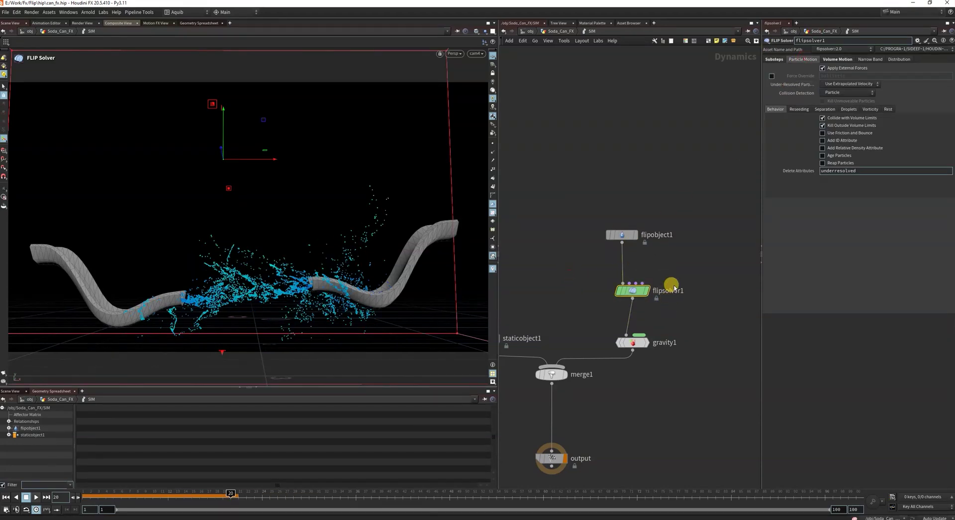
{"action": "left_click", "coordinate": [773, 59]}
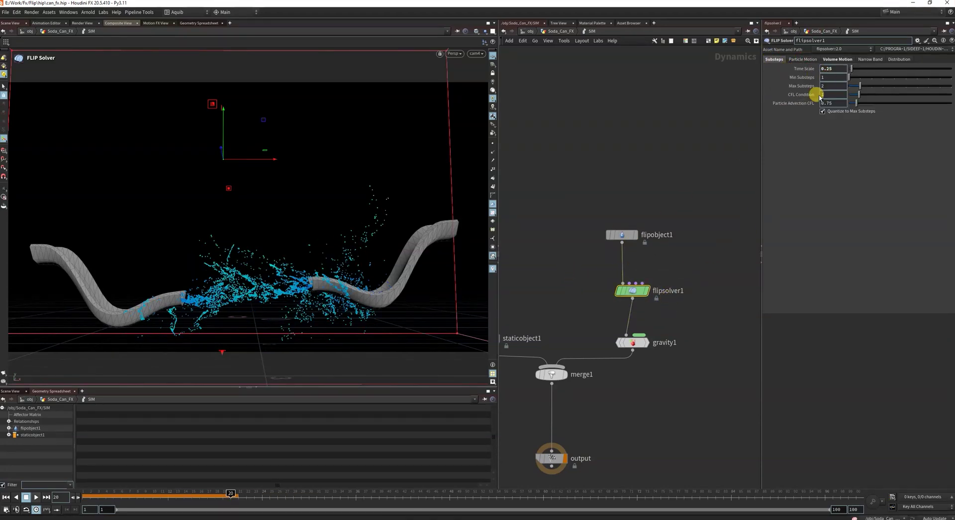
{"action": "left_click_drag", "start_coordinate": [669, 245], "coordinate": [608, 150]}
{"action": "left_click_drag", "start_coordinate": [825, 62], "coordinate": [839, 70]}
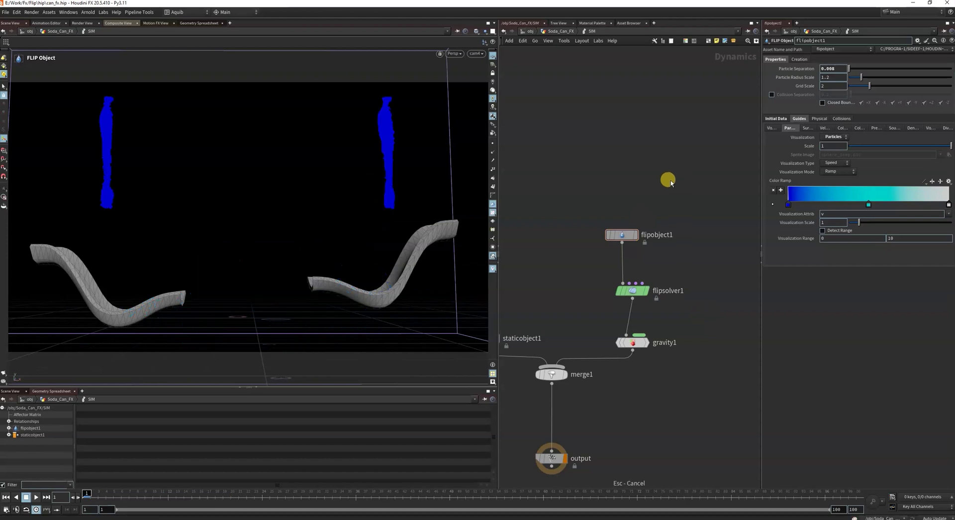
Simulate the slowed splash over the 100-frame range and scrub through the result to frame 95.
{"action": "left_click", "coordinate": [35, 497]}
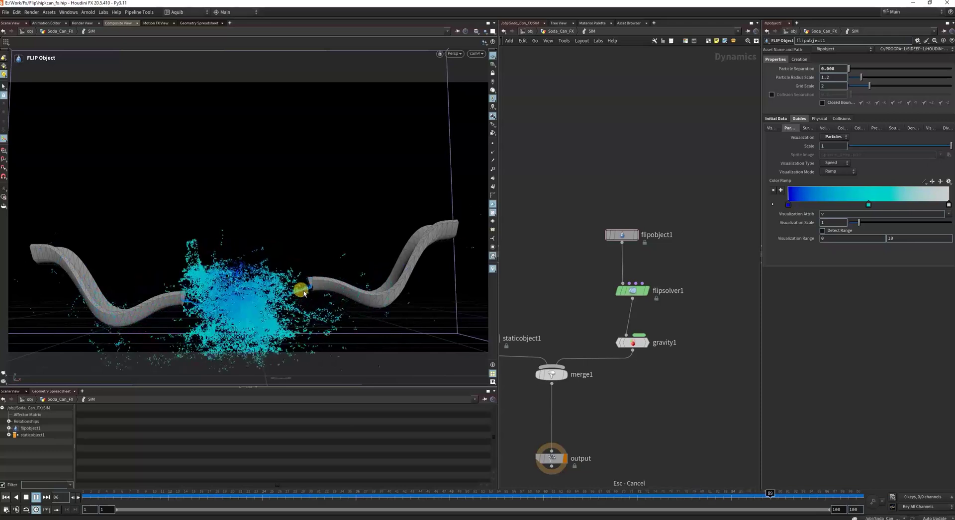
{"action": "left_click", "coordinate": [38, 498]}
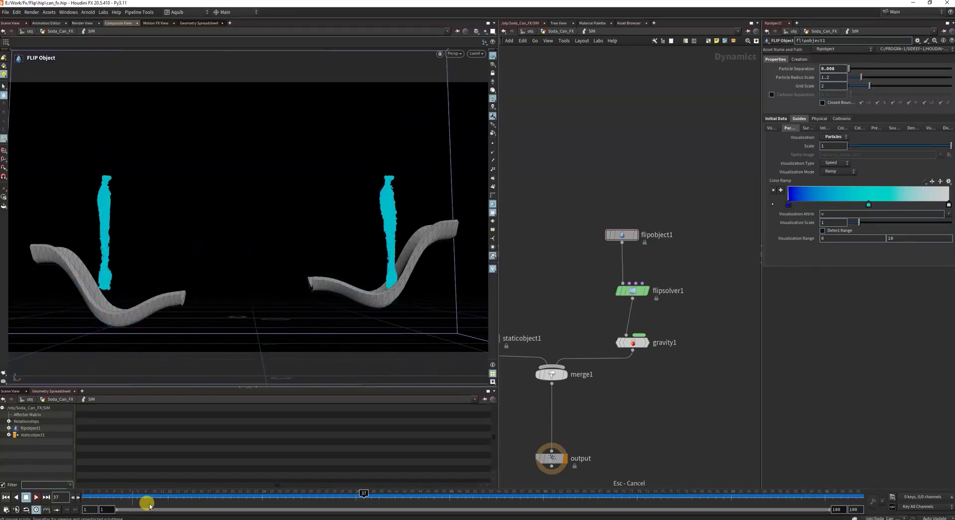
{"action": "left_click_drag", "start_coordinate": [246, 494], "coordinate": [818, 494]}
Review flipsolver1's substep settings and flipobject1's collision, source and particle guide settings, giving the parameters more room.
{"action": "mouse_move", "coordinate": [685, 317]}
{"action": "left_mouse_down"}
{"action": "mouse_move", "coordinate": [587, 275]}
{"action": "mouse_move", "coordinate": [700, 315]}
{"action": "left_mouse_up"}
{"action": "left_click_drag", "start_coordinate": [569, 278], "coordinate": [671, 325]}
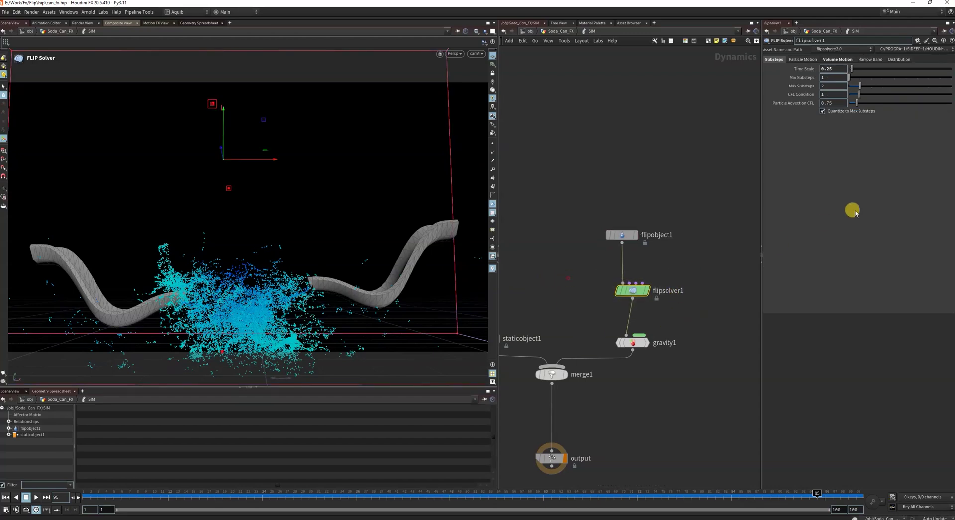
{"action": "scroll", "coordinate": [683, 262], "scroll_direction": "down", "scroll_amount": 2}
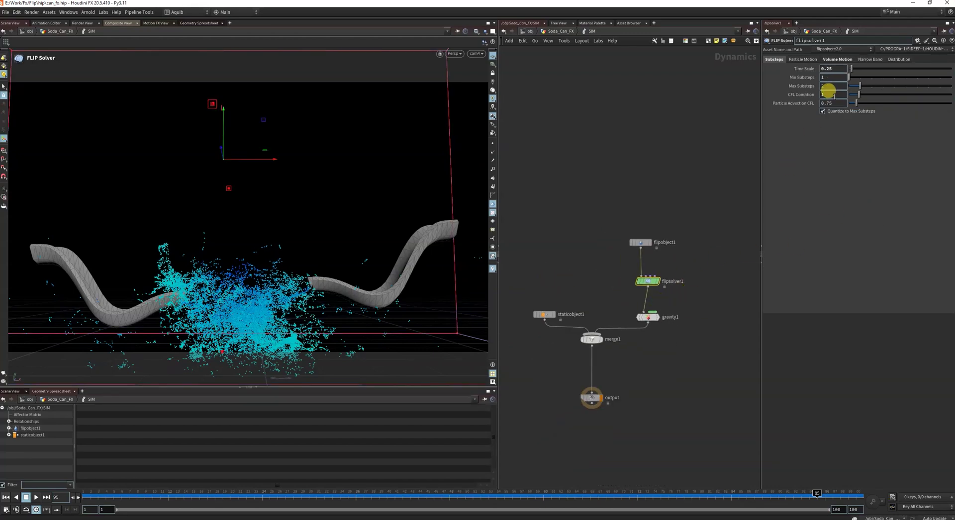
{"action": "left_click_drag", "start_coordinate": [667, 269], "coordinate": [588, 219]}
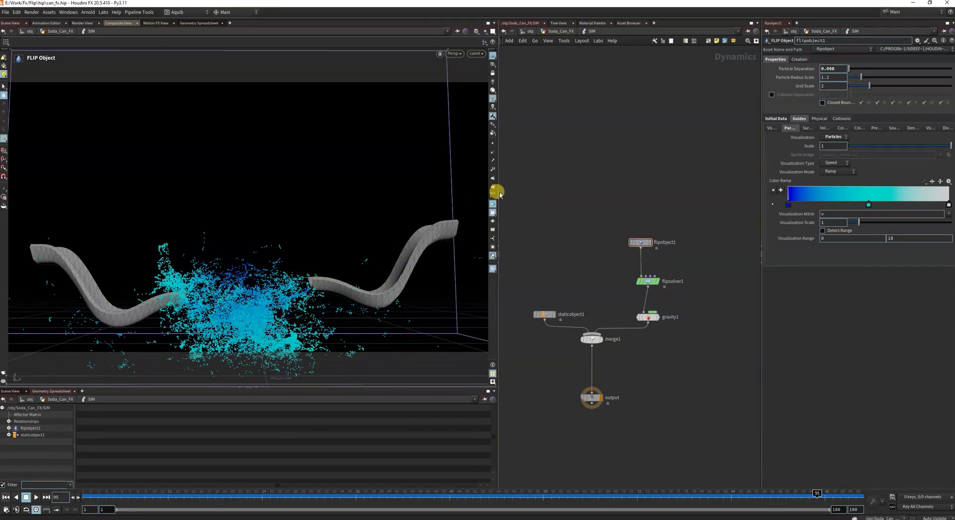
{"action": "left_click_drag", "start_coordinate": [494, 188], "coordinate": [400, 194]}
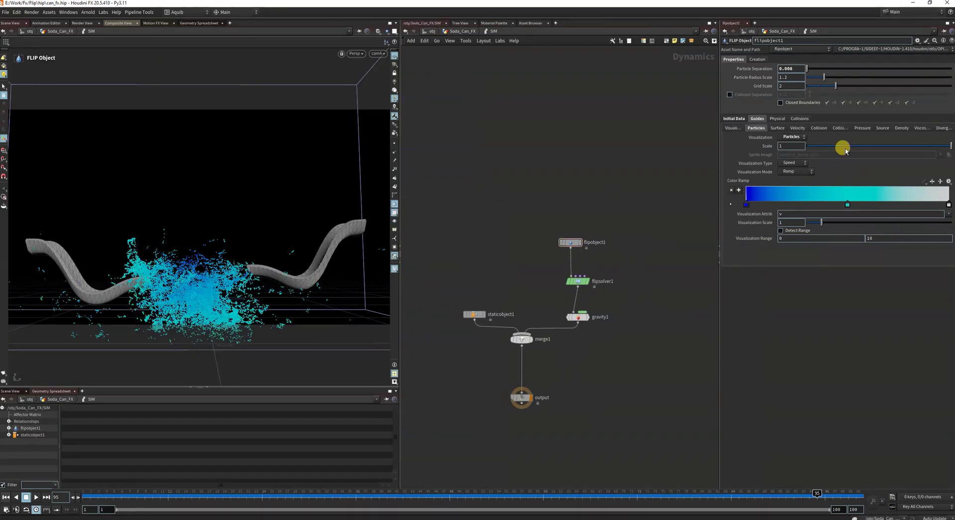
{"action": "left_click", "coordinate": [823, 130]}
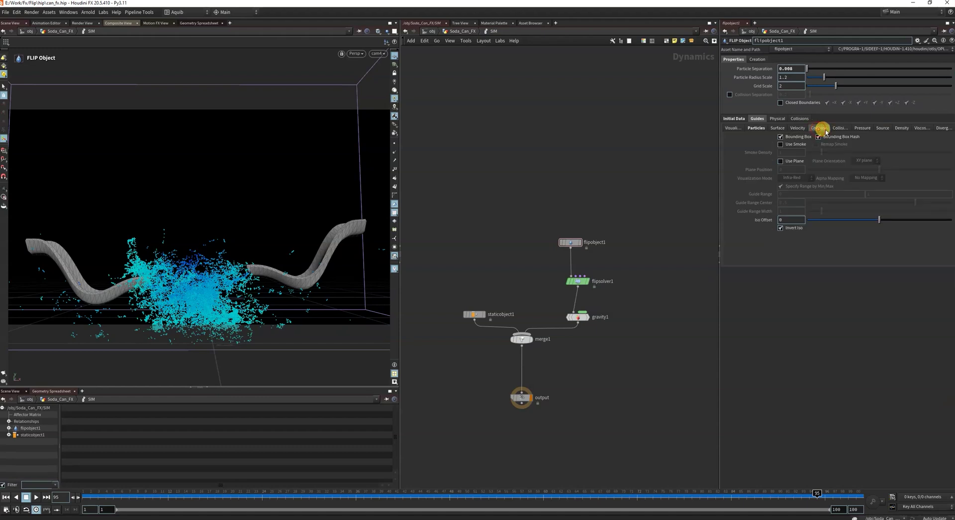
{"action": "left_click", "coordinate": [882, 128]}
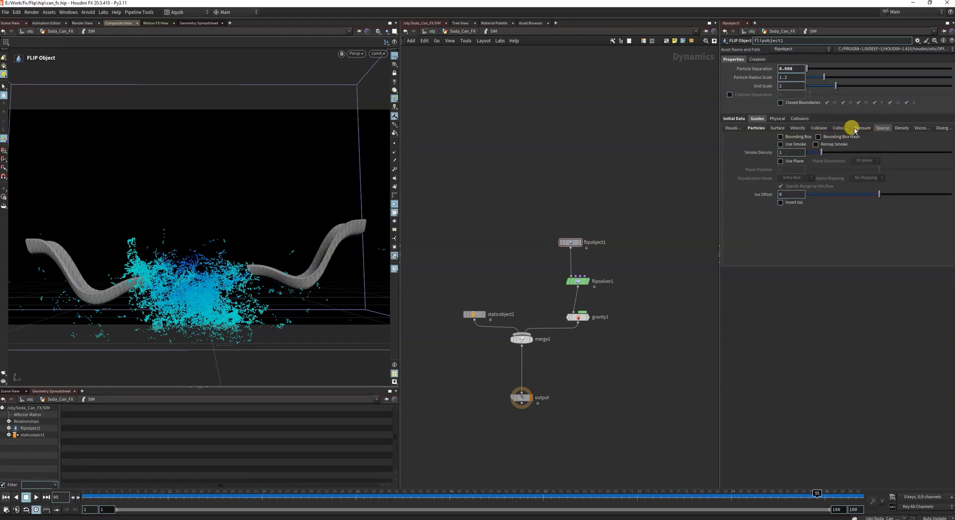
{"action": "left_click", "coordinate": [821, 128]}
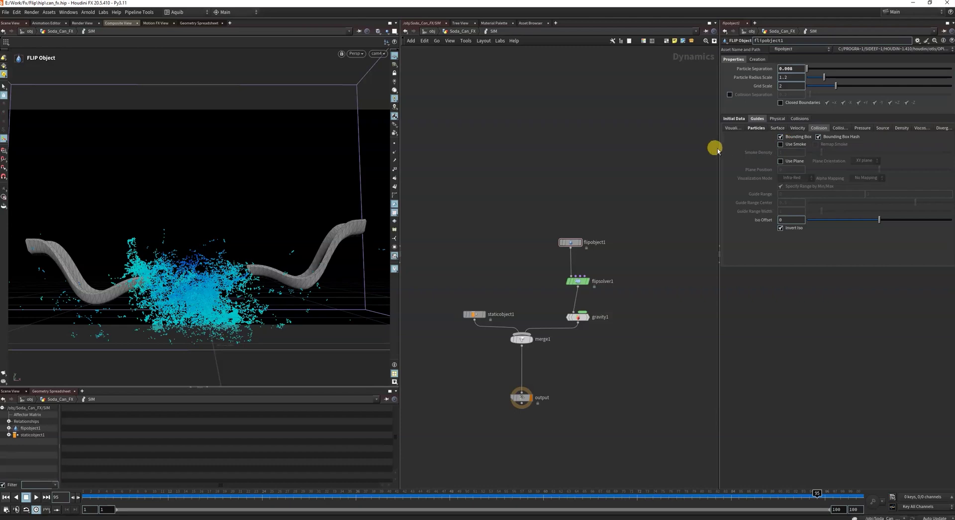
{"action": "left_click_drag", "start_coordinate": [719, 145], "coordinate": [655, 147]}
{"action": "left_click", "coordinate": [734, 119]}
{"action": "left_click", "coordinate": [692, 119]}
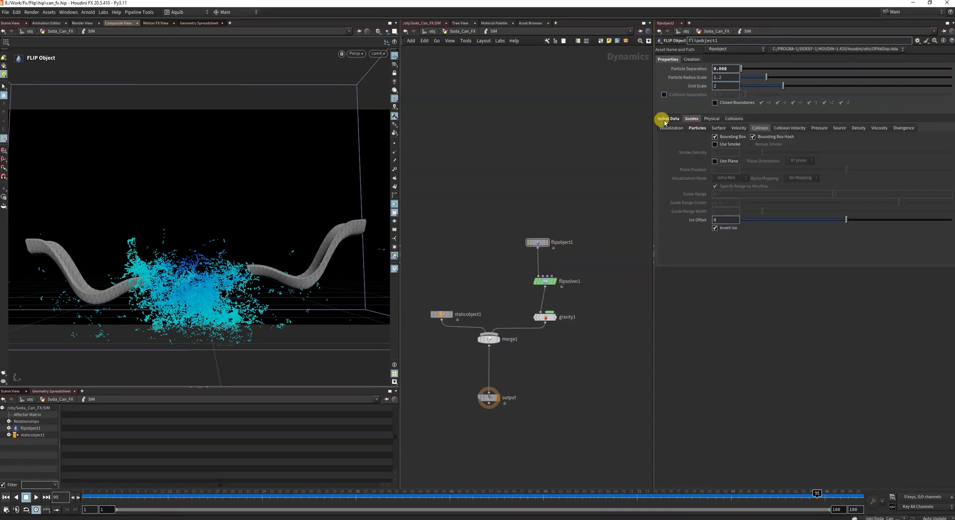
{"action": "left_click", "coordinate": [693, 128]}
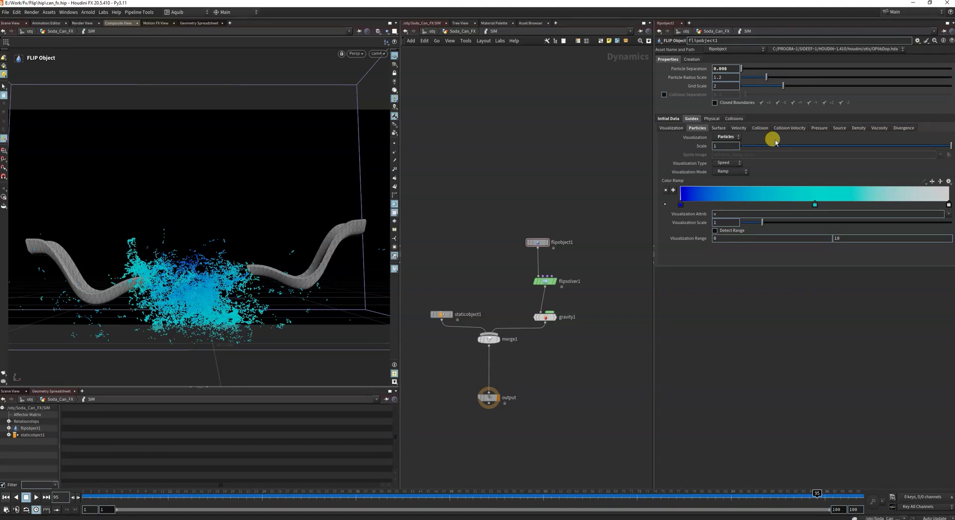
Enable surface tension in flipsolver1's volume motion settings and set its strength to 1.5.
{"action": "left_click_drag", "start_coordinate": [500, 222], "coordinate": [572, 256]}
{"action": "left_click", "coordinate": [545, 282]}
{"action": "left_click", "coordinate": [699, 60]}
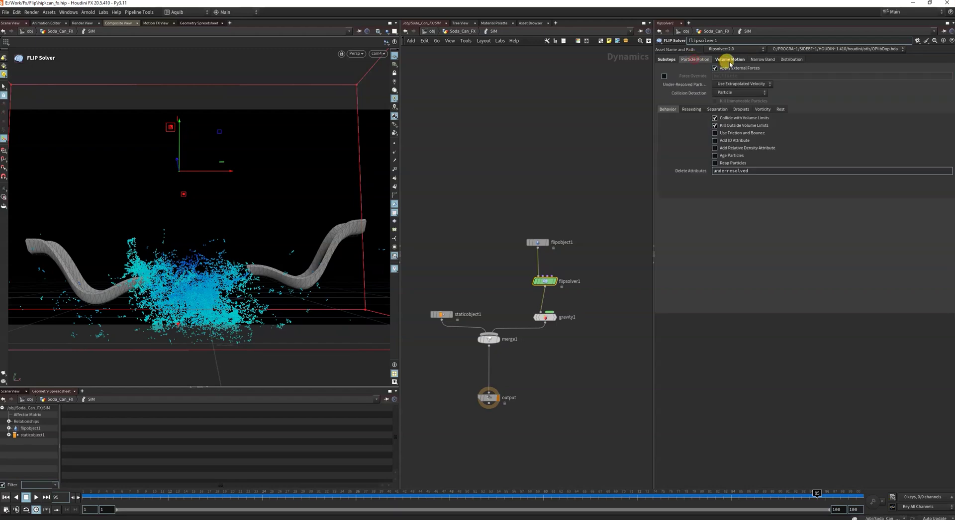
{"action": "left_click", "coordinate": [730, 60]}
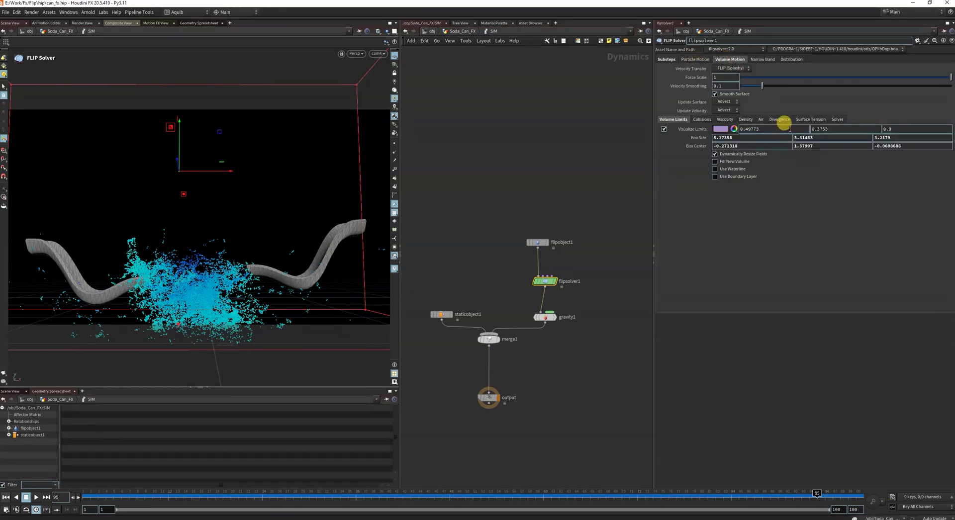
{"action": "left_click", "coordinate": [811, 119]}
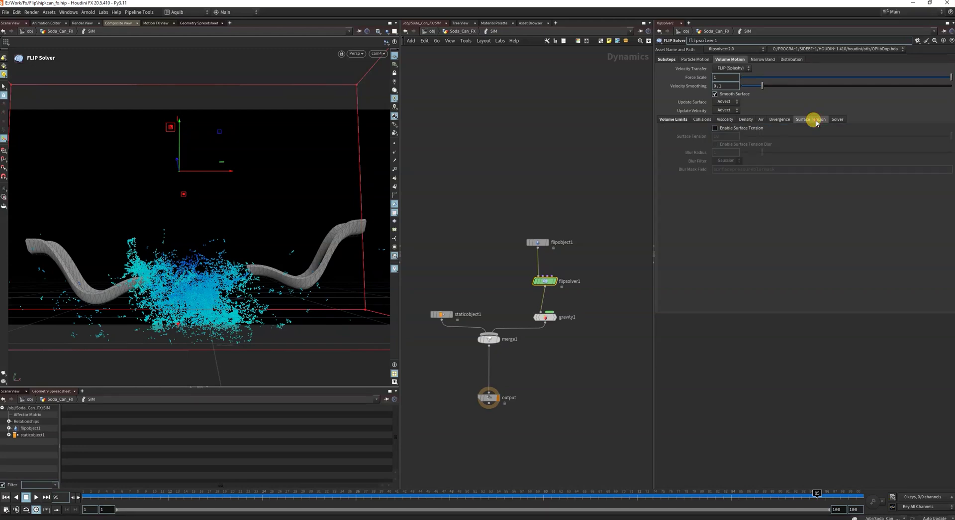
{"action": "left_click", "coordinate": [715, 129]}
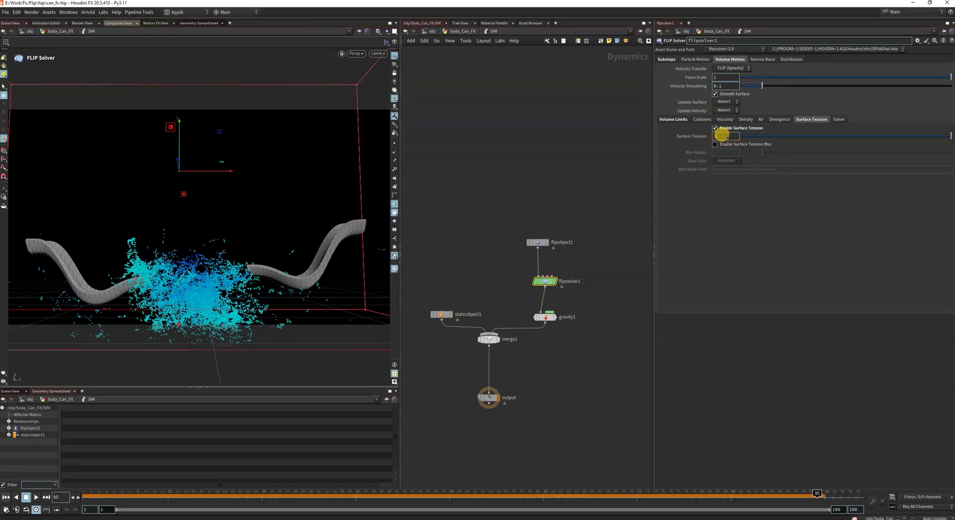
{"action": "key", "text": "Return"}
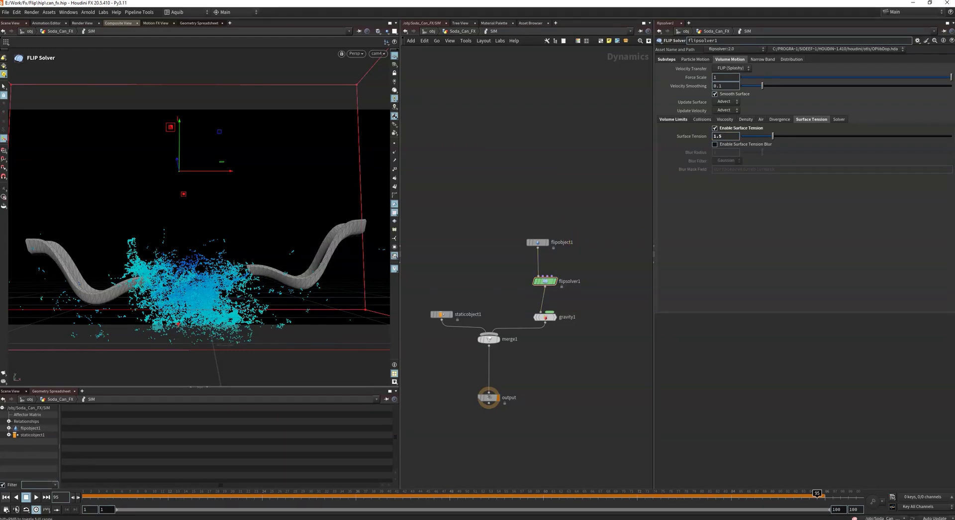
Open Epic Pen and activate its pen for annotating over the viewport.
{"action": "key", "text": "super"}
{"action": "type", "text": "e"}
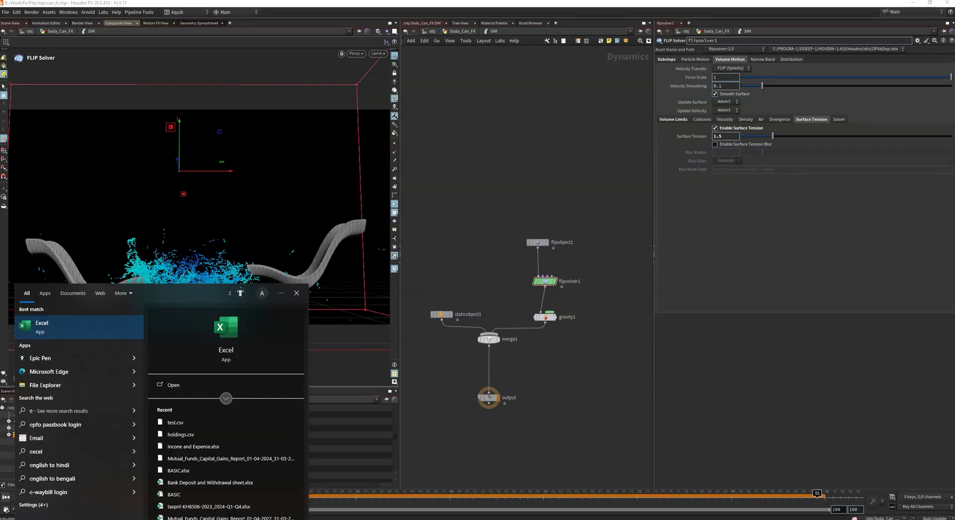
{"action": "type", "text": "pic"}
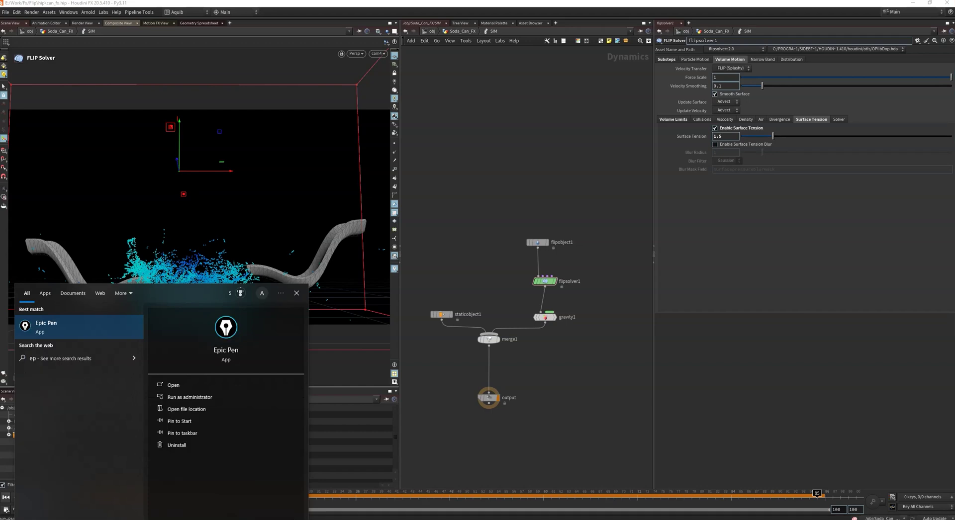
{"action": "left_click", "coordinate": [75, 326]}
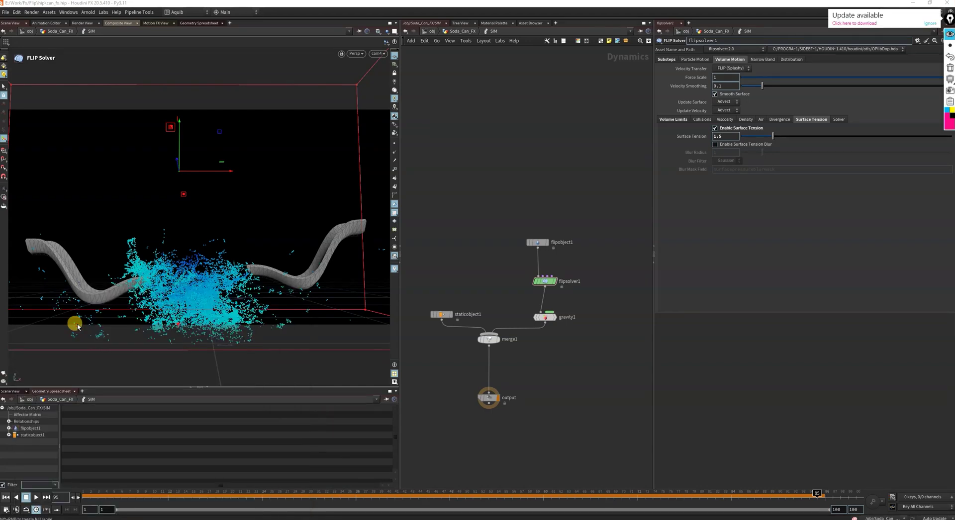
{"action": "left_click", "coordinate": [951, 57]}
Draw pink freehand strokes above the splash to illustrate how the two liquid streams collide and spread.
{"action": "mouse_move", "coordinate": [153, 258]}
{"action": "left_mouse_down"}
{"action": "mouse_move", "coordinate": [178, 229]}
{"action": "mouse_move", "coordinate": [172, 242]}
{"action": "mouse_move", "coordinate": [229, 235]}
{"action": "left_mouse_up"}
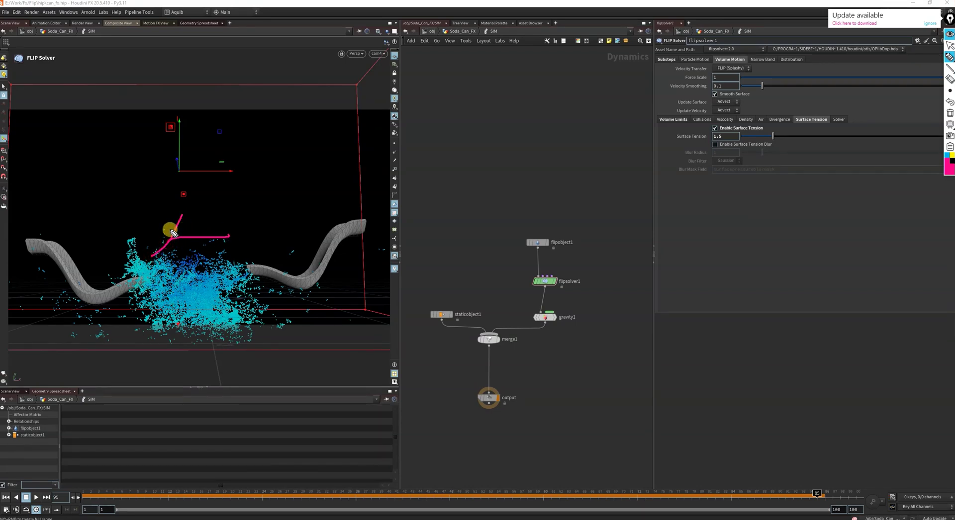
{"action": "left_click_drag", "start_coordinate": [152, 213], "coordinate": [174, 230]}
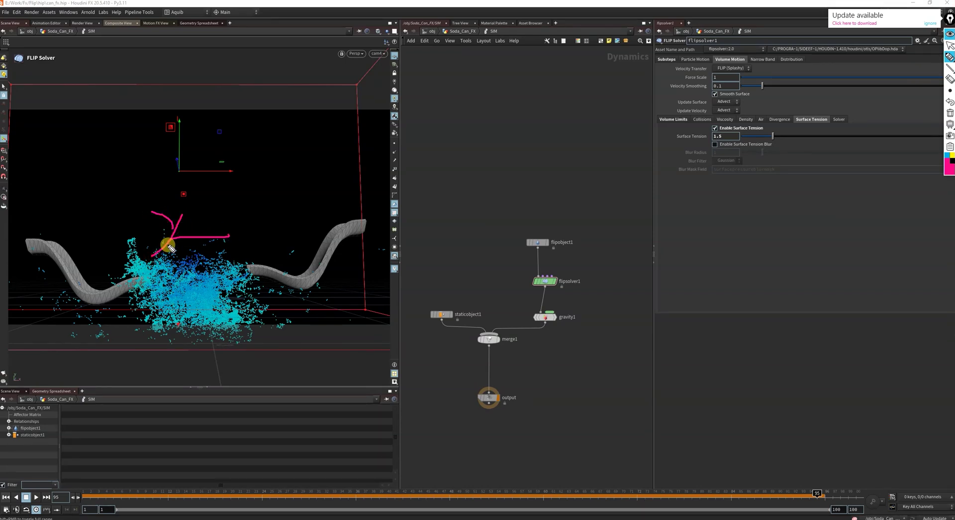
{"action": "mouse_move", "coordinate": [322, 239]}
{"action": "left_mouse_down"}
{"action": "mouse_move", "coordinate": [241, 254]}
{"action": "mouse_move", "coordinate": [204, 246]}
{"action": "left_mouse_up"}
{"action": "mouse_move", "coordinate": [261, 255]}
{"action": "left_mouse_down"}
{"action": "mouse_move", "coordinate": [225, 226]}
{"action": "mouse_move", "coordinate": [192, 262]}
{"action": "left_mouse_up"}
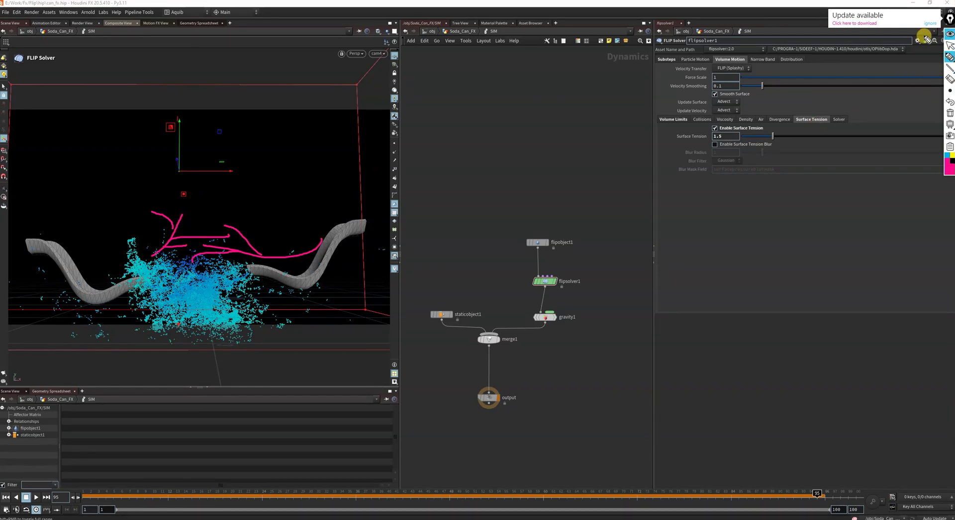
Dismiss the Epic Pen update notice and hide the annotations to resume work in Houdini.
{"action": "left_click", "coordinate": [927, 25]}
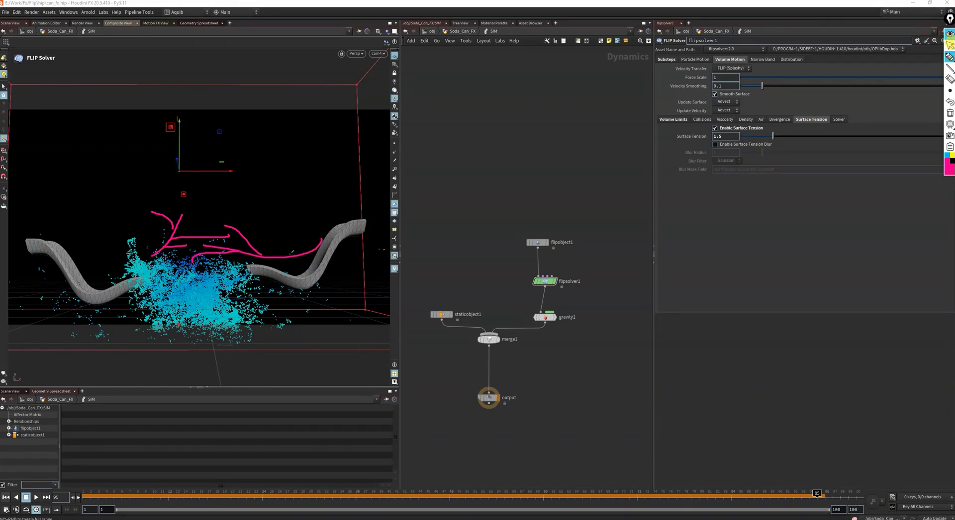
{"action": "left_click", "coordinate": [950, 34]}
{"action": "left_click", "coordinate": [491, 266]}
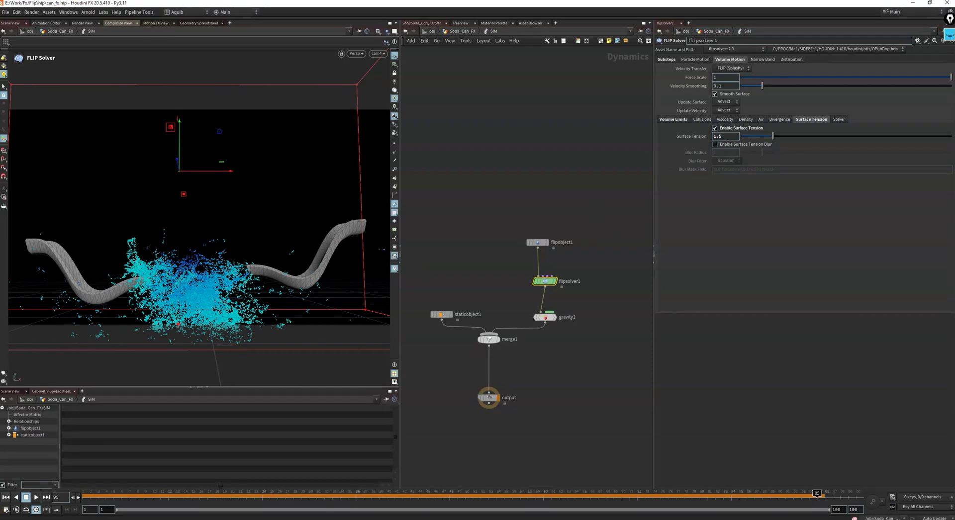
Render a flipbook of the FLIP simulation at 100% zoom, starting from the first frame.
{"action": "left_click", "coordinate": [6, 498]}
{"action": "left_click_drag", "start_coordinate": [476, 216], "coordinate": [552, 250]}
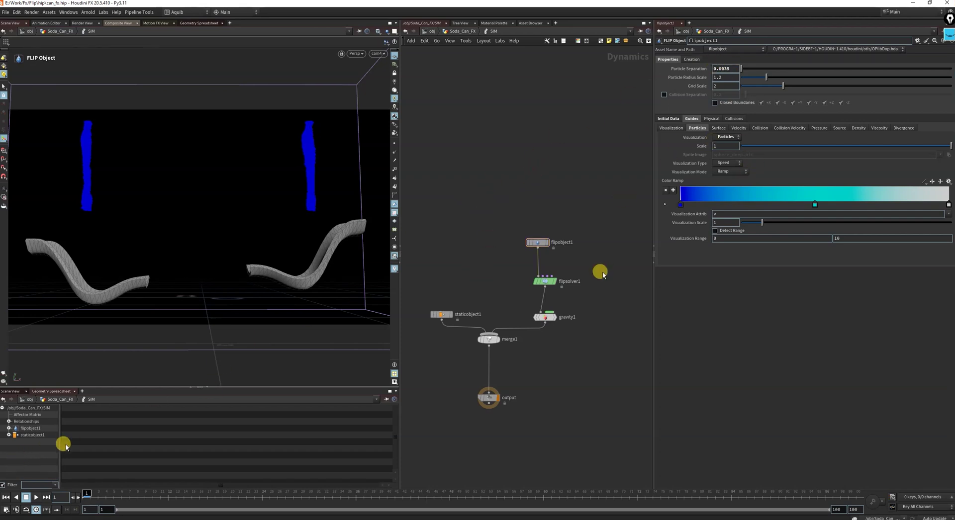
{"action": "left_click", "coordinate": [4, 374]}
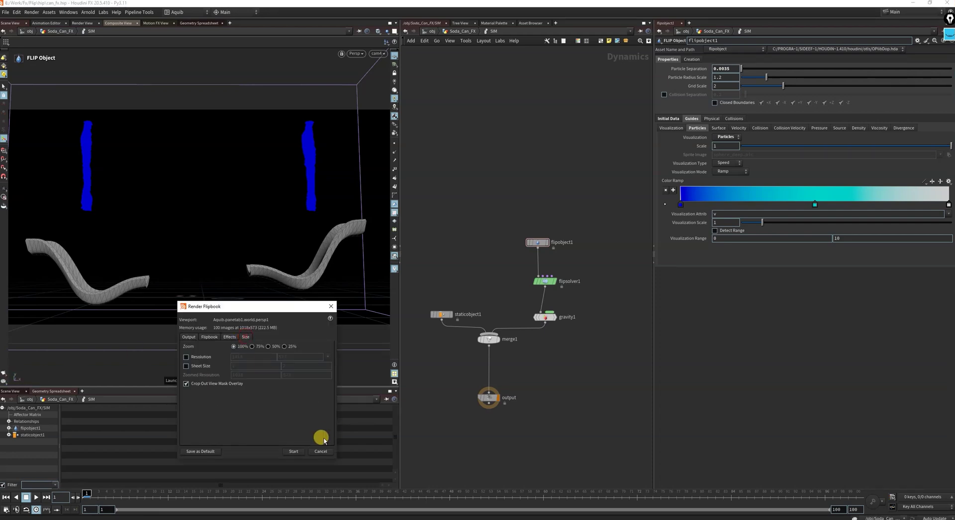
{"action": "left_click", "coordinate": [294, 451]}
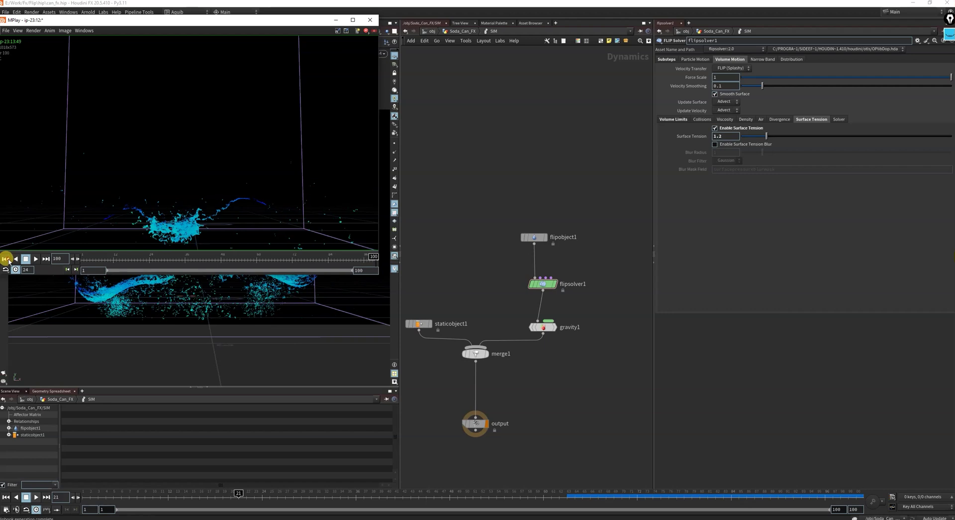
Play and scrub the rendered flipbook in MPlay to examine the splash motion, then minimize MPlay.
{"action": "left_click", "coordinate": [44, 259]}
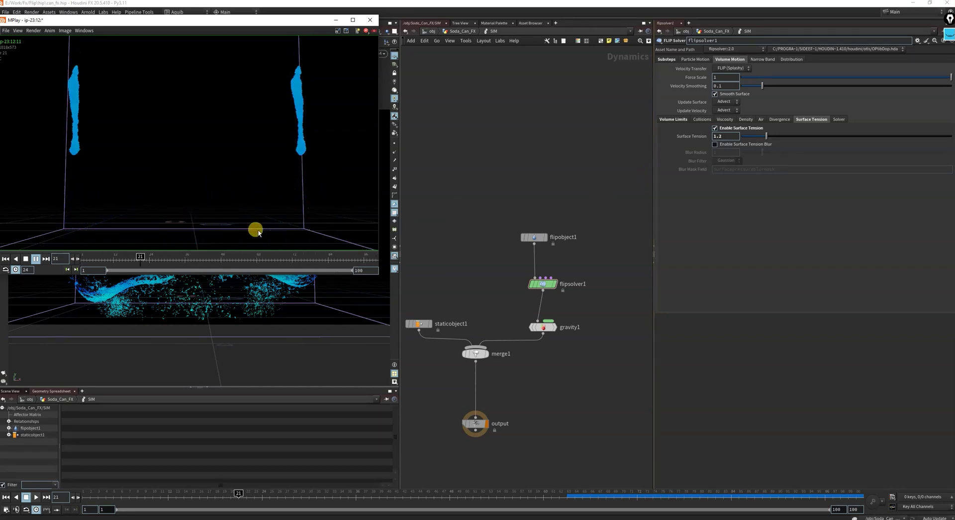
{"action": "left_click", "coordinate": [25, 259]}
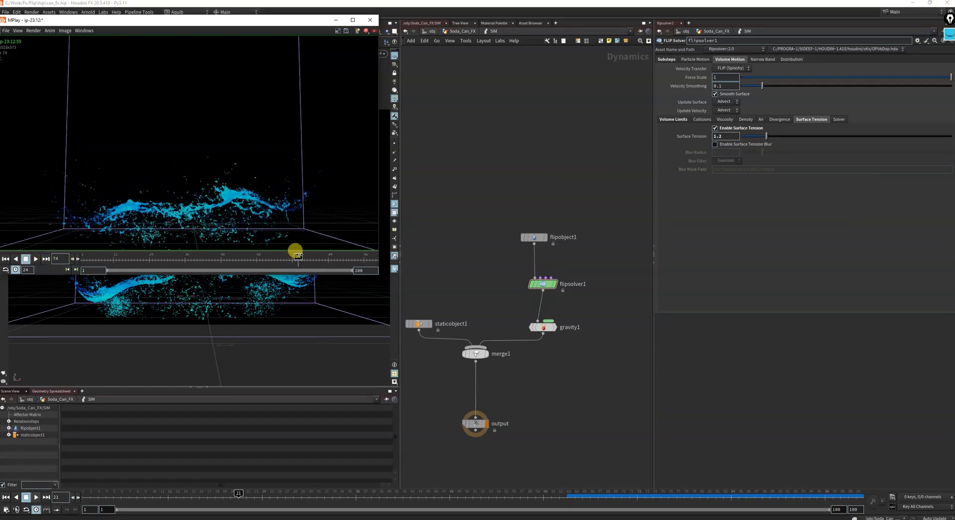
{"action": "left_click_drag", "start_coordinate": [325, 256], "coordinate": [355, 256]}
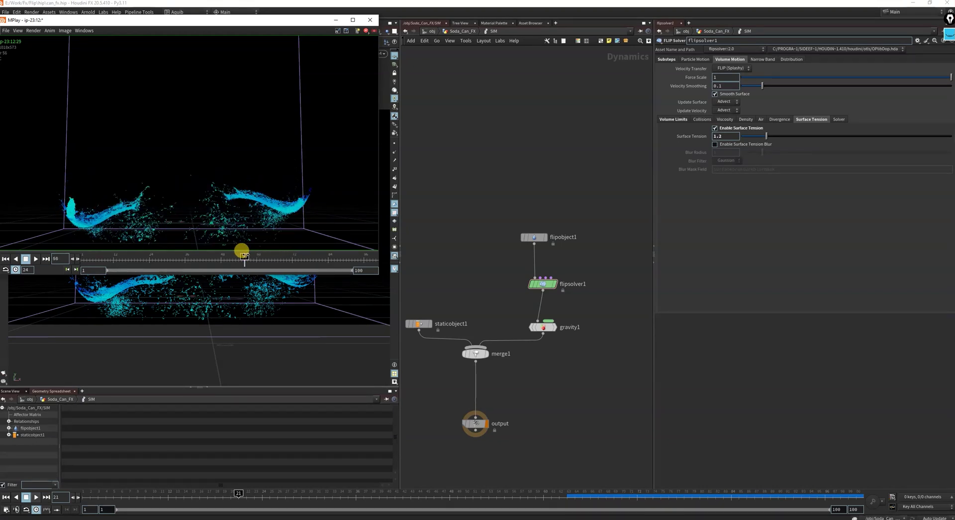
{"action": "left_click_drag", "start_coordinate": [285, 260], "coordinate": [329, 260]}
{"action": "mouse_move", "coordinate": [343, 260]}
{"action": "left_mouse_down"}
{"action": "mouse_move", "coordinate": [390, 258]}
{"action": "mouse_move", "coordinate": [157, 258]}
{"action": "mouse_move", "coordinate": [379, 260]}
{"action": "mouse_move", "coordinate": [311, 260]}
{"action": "mouse_move", "coordinate": [340, 259]}
{"action": "left_mouse_up"}
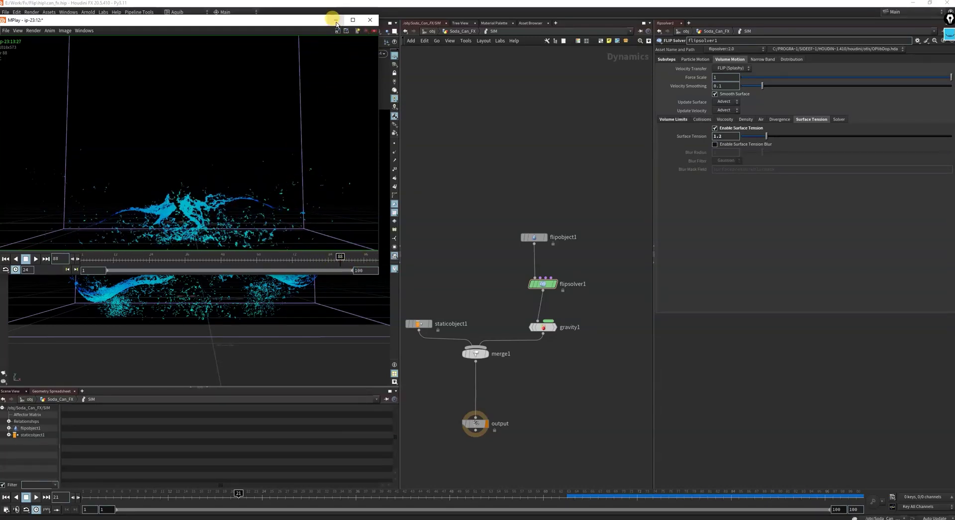
{"action": "left_click", "coordinate": [336, 20]}
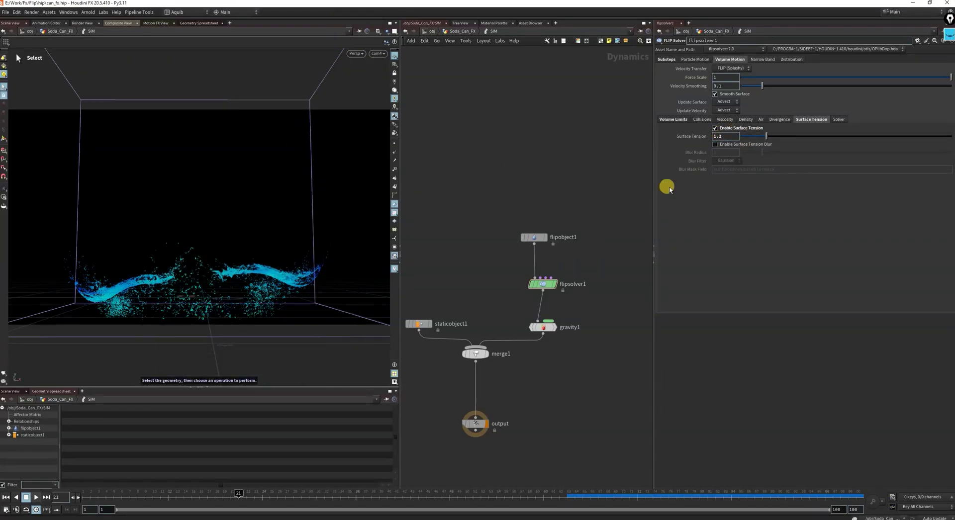
Go up to the Soda_Can_FX network and select collisionsource1 below object_merge3.
{"action": "key", "text": "u"}
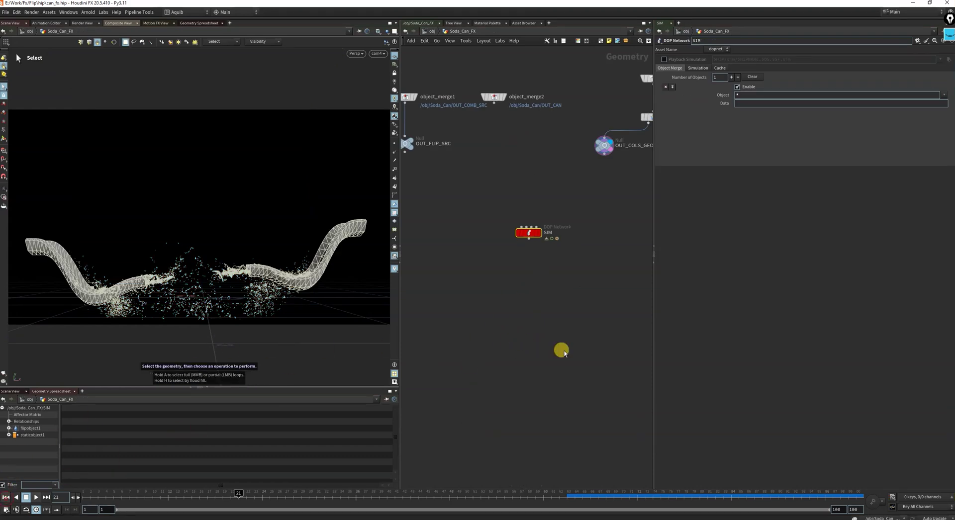
{"action": "scroll", "coordinate": [564, 352], "scroll_direction": "down", "scroll_amount": 5}
{"action": "middle_click_drag", "start_coordinate": [646, 261], "coordinate": [599, 307]}
{"action": "scroll", "coordinate": [599, 307], "scroll_direction": "up", "scroll_amount": 6}
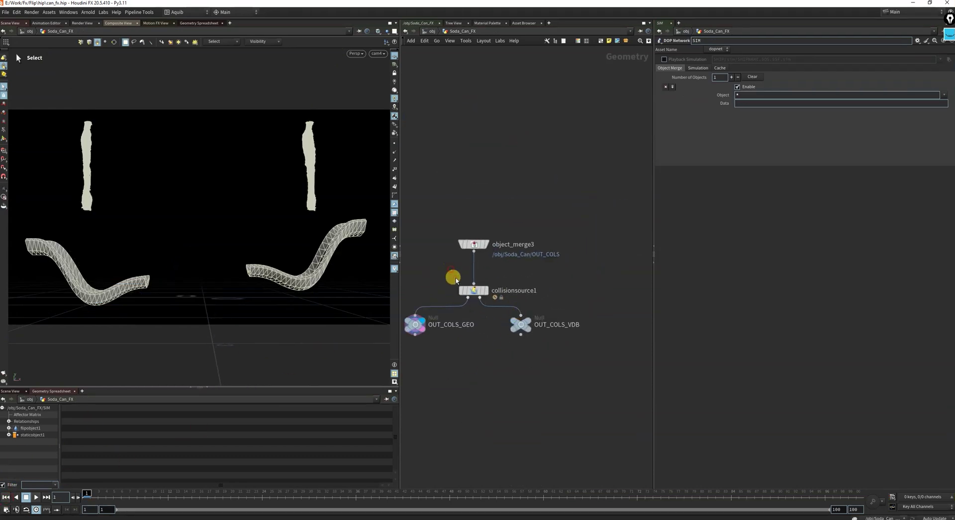
{"action": "left_click", "coordinate": [482, 291]}
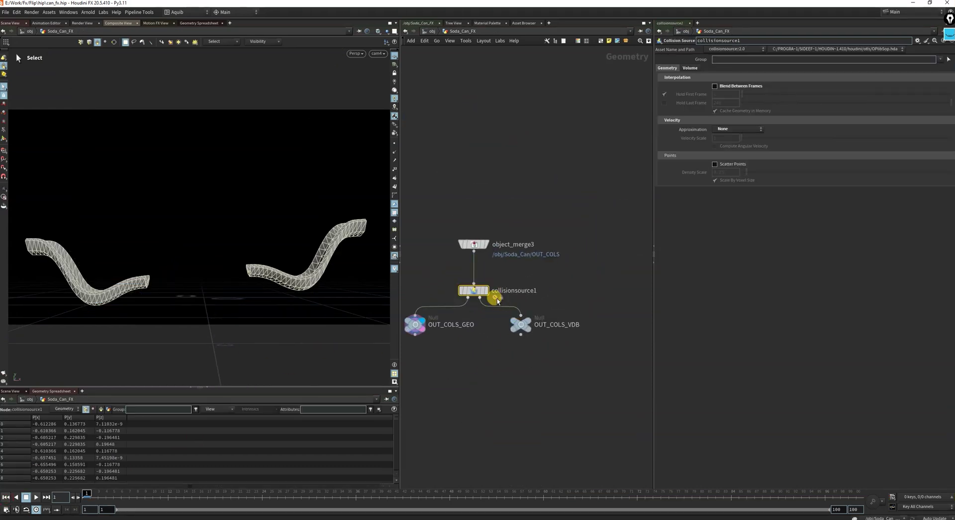
Try Blend Between Frames on collisionsource1, turn it back off, and look through the velocity approximation options.
{"action": "left_click", "coordinate": [719, 87]}
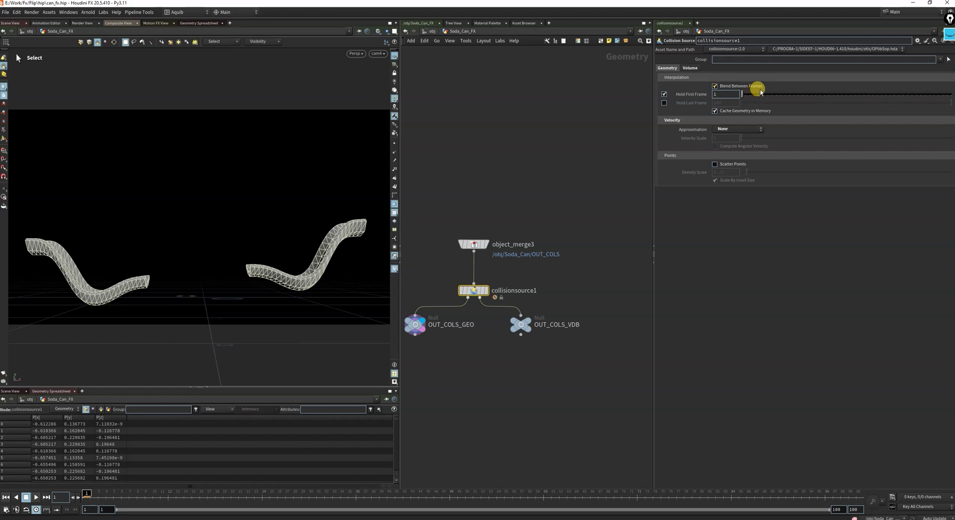
{"action": "mouse_move", "coordinate": [760, 92]}
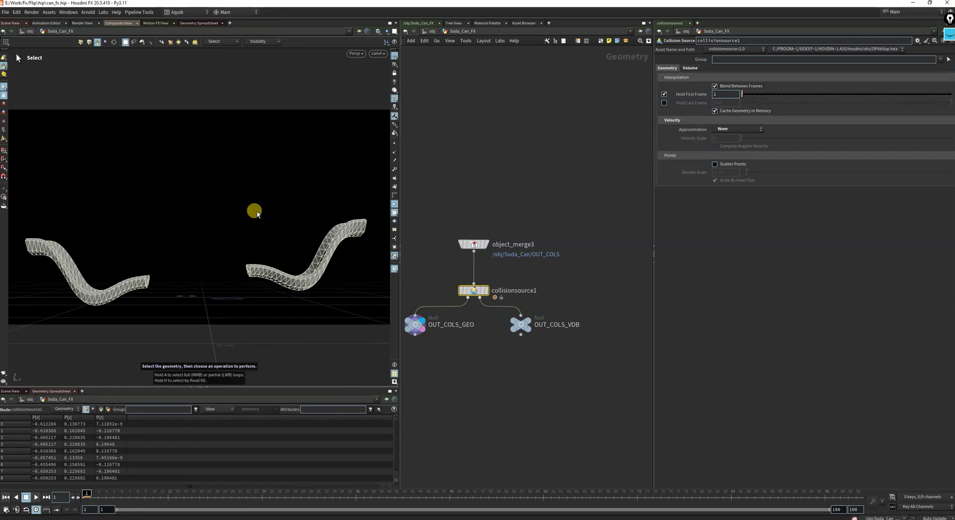
{"action": "left_click", "coordinate": [715, 87]}
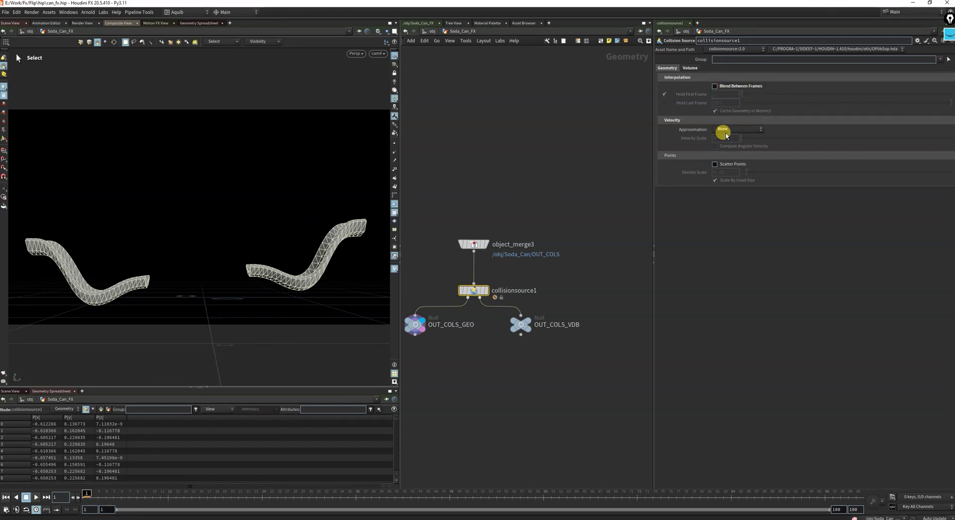
{"action": "left_click", "coordinate": [735, 130]}
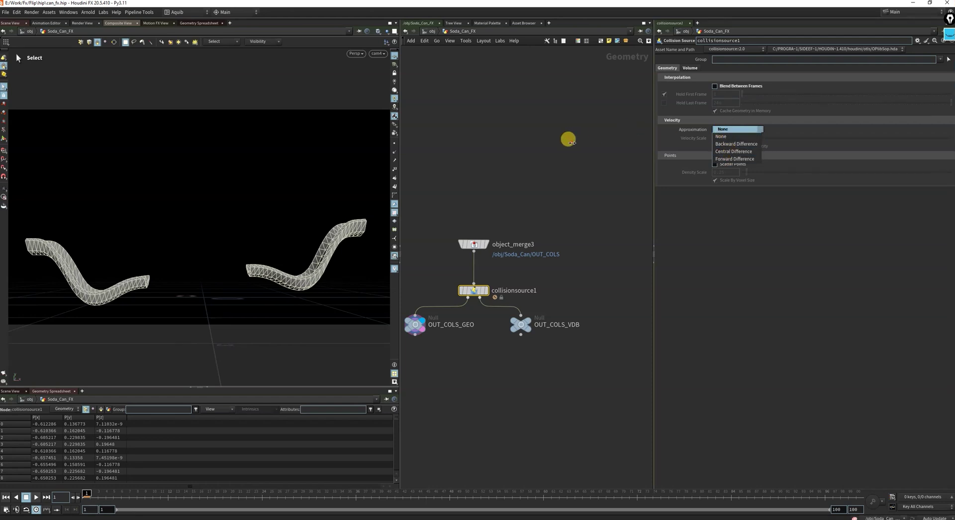
{"action": "left_click", "coordinate": [573, 143]}
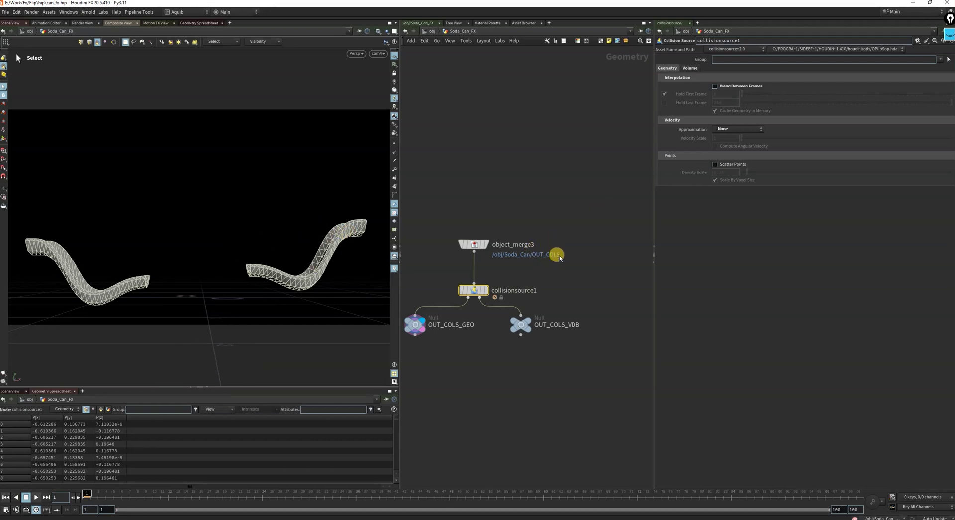
Display the soda can geometry from object_merge2 in the viewport.
{"action": "scroll", "coordinate": [583, 277], "scroll_direction": "down", "scroll_amount": 6}
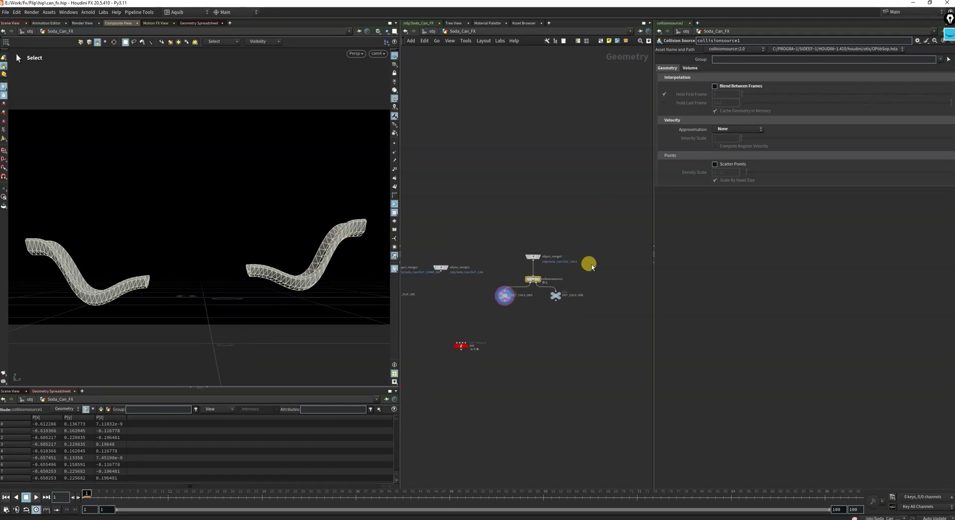
{"action": "scroll", "coordinate": [476, 271], "scroll_direction": "up", "scroll_amount": 10}
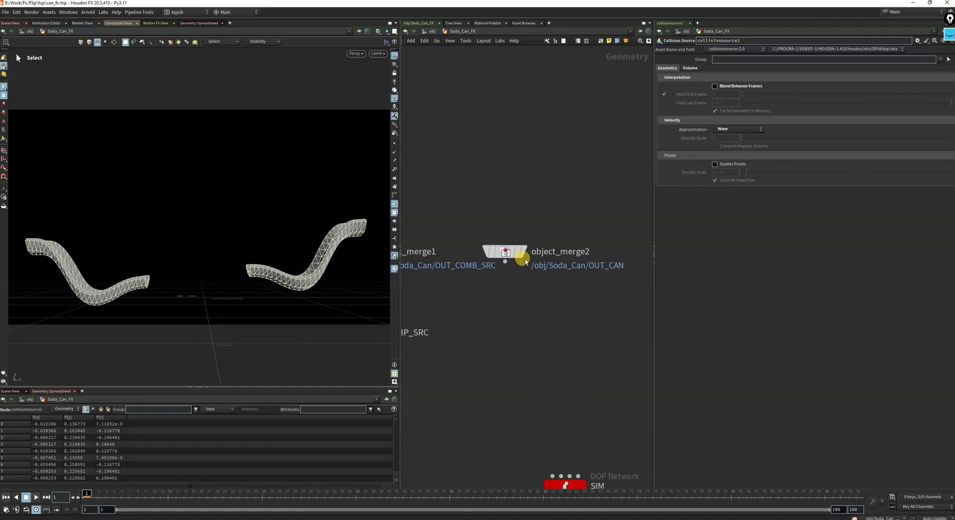
{"action": "left_click", "coordinate": [523, 251]}
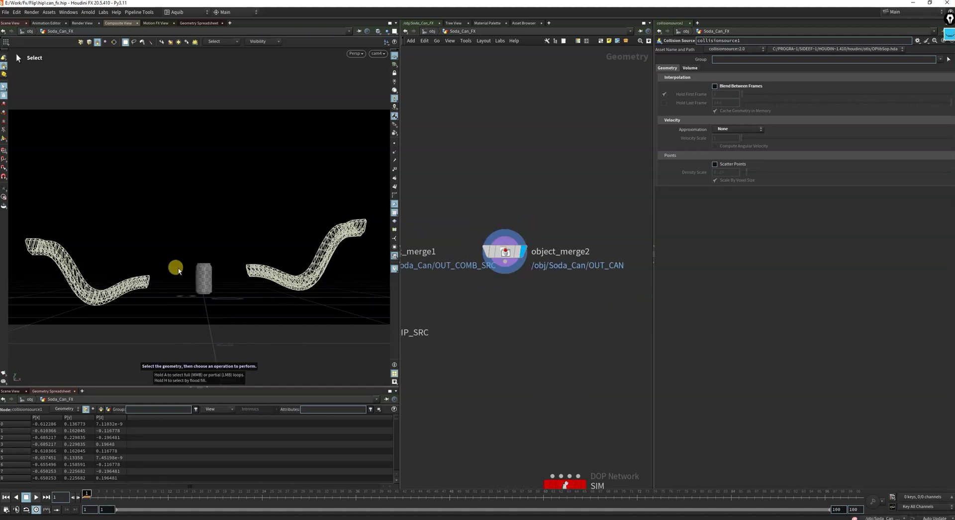
Move the SIM network farther down and shift object_merge1 with OUT_FLIP_SRC aside to make room.
{"action": "scroll", "coordinate": [531, 319], "scroll_direction": "down", "scroll_amount": 6}
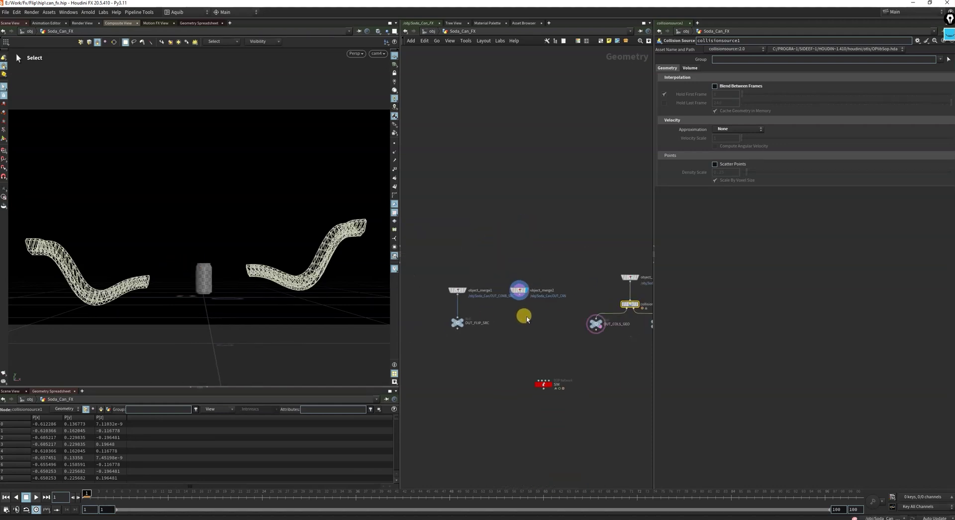
{"action": "left_click_drag", "start_coordinate": [540, 368], "coordinate": [568, 390]}
{"action": "scroll", "coordinate": [525, 330], "scroll_direction": "up", "scroll_amount": 3}
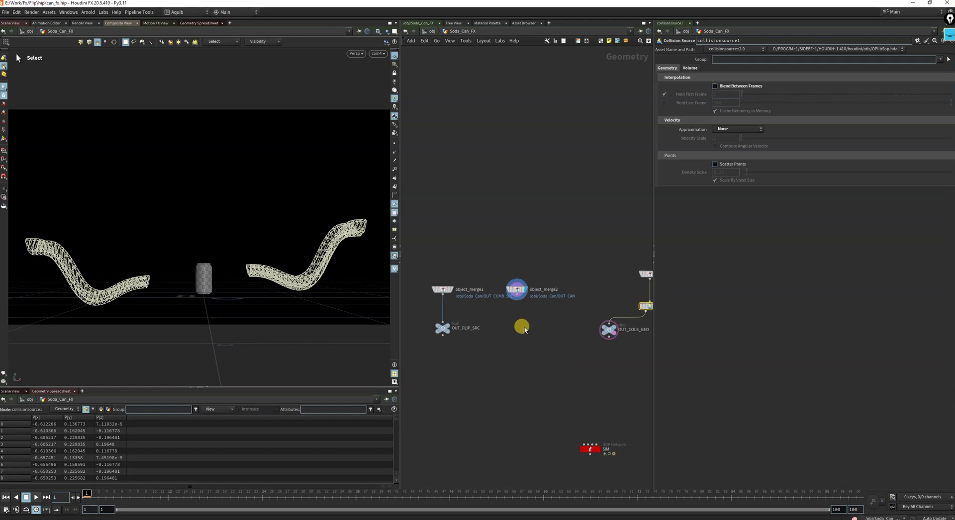
{"action": "left_click_drag", "start_coordinate": [423, 259], "coordinate": [477, 359]}
{"action": "left_click_drag", "start_coordinate": [436, 287], "coordinate": [409, 282]}
Duplicate the collision source with its two output nulls and connect the copy to object_merge2.
{"action": "scroll", "coordinate": [504, 319], "scroll_direction": "down", "scroll_amount": 3}
{"action": "scroll", "coordinate": [618, 329], "scroll_direction": "up", "scroll_amount": 2}
{"action": "scroll", "coordinate": [617, 331], "scroll_direction": "up", "scroll_amount": 2}
{"action": "left_click_drag", "start_coordinate": [504, 292], "coordinate": [626, 358]}
{"action": "left_click_drag", "start_coordinate": [575, 302], "coordinate": [458, 269], "text": "alt"}
{"action": "left_click", "coordinate": [505, 292]}
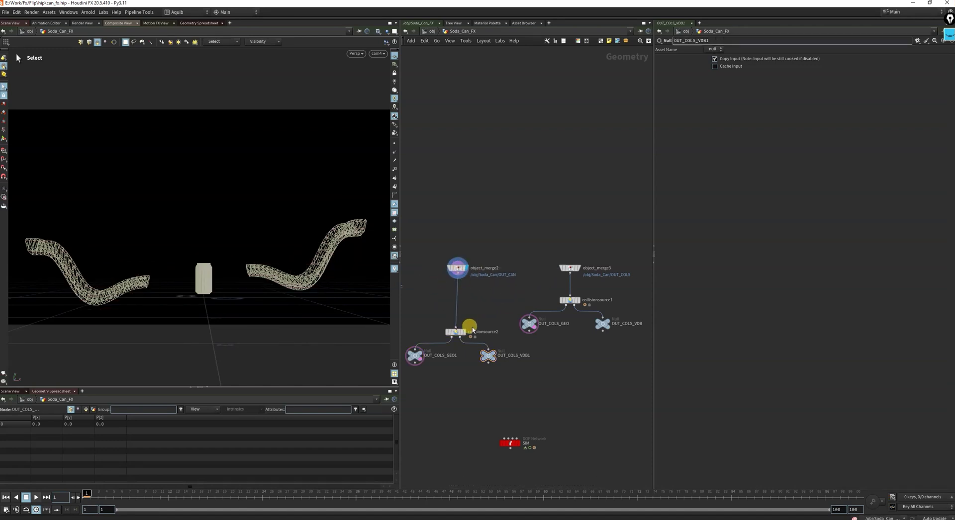
Display the duplicated OUT_COLS_VDB1 null to show the can's collision output.
{"action": "left_click", "coordinate": [488, 351]}
{"action": "left_click", "coordinate": [486, 329]}
{"action": "left_click_drag", "start_coordinate": [456, 338], "coordinate": [490, 350]}
{"action": "left_click", "coordinate": [540, 384]}
Rename the duplicated nulls as OUT_CAN_VDB and OUT_CAN_GEO.
{"action": "double_click", "coordinate": [522, 356]}
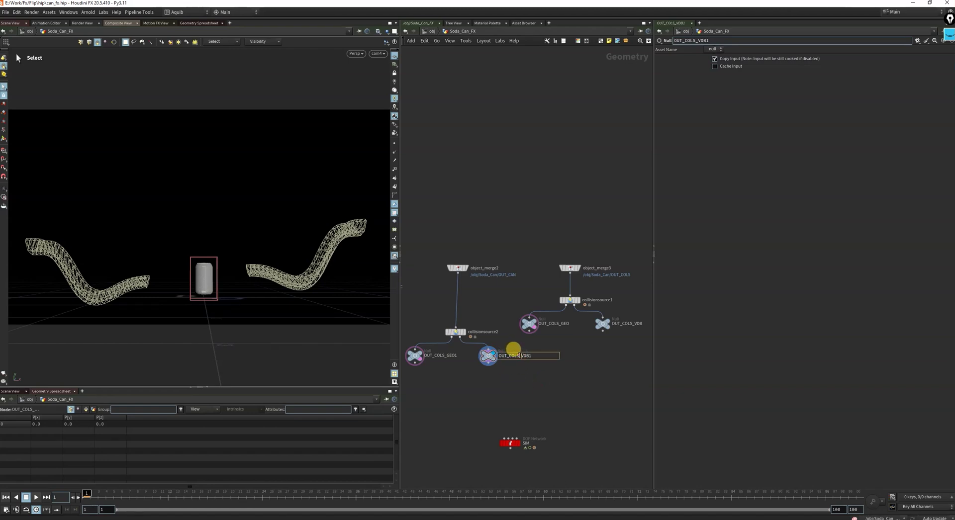
{"action": "key", "text": "BackSpace"}
{"action": "double_click", "coordinate": [442, 356]}
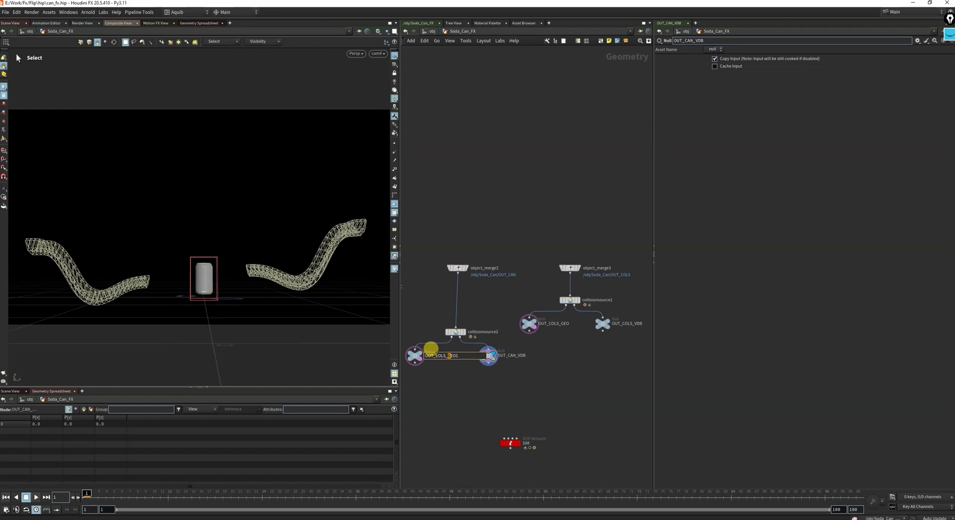
{"action": "left_click_drag", "start_coordinate": [441, 357], "coordinate": [468, 356]}
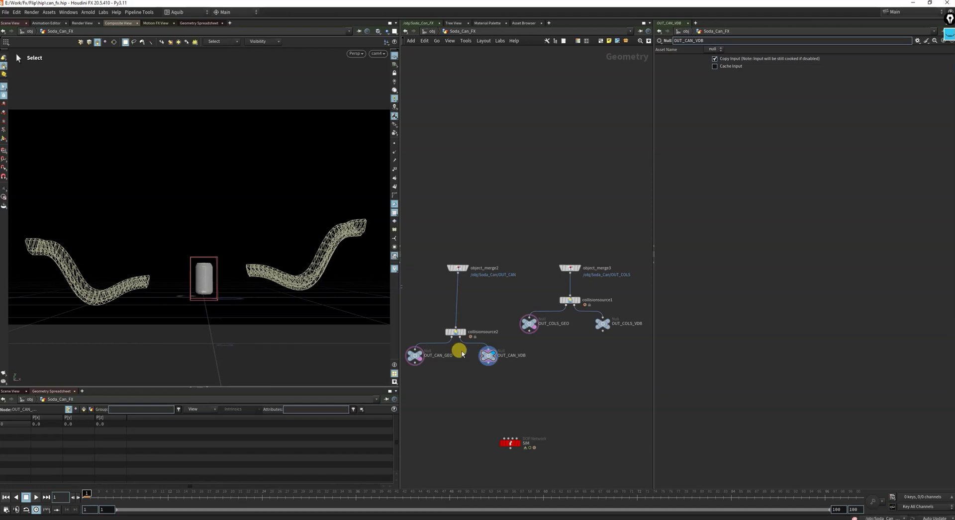
Inspect the can's collision mesh up close in wireframe shading.
{"action": "left_click_drag", "start_coordinate": [218, 282], "coordinate": [223, 294], "text": "alt"}
{"action": "right_click_drag", "start_coordinate": [198, 166], "coordinate": [205, 184], "text": "alt"}
{"action": "middle_click_drag", "start_coordinate": [201, 269], "coordinate": [214, 172], "text": "alt"}
{"action": "key", "text": "shift+w"}
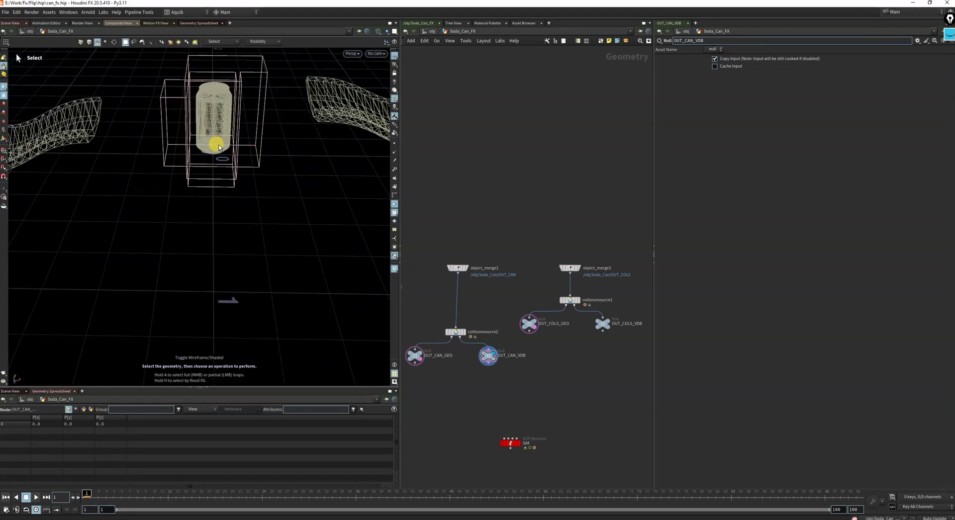
{"action": "right_click_drag", "start_coordinate": [215, 111], "coordinate": [236, 169], "text": "alt"}
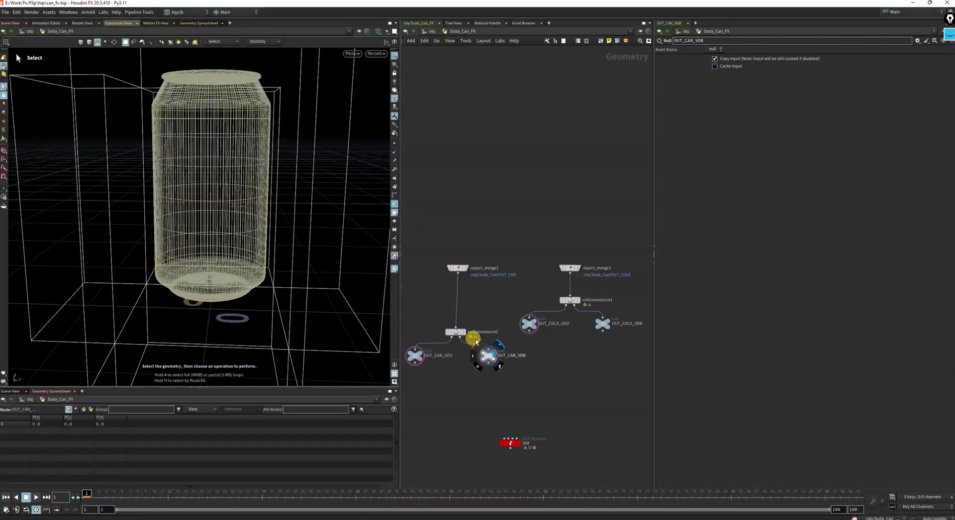
Insert a PolyFill node between object_merge2 and collisionsource2 to close the can's mesh.
{"action": "key", "text": "Tab"}
{"action": "type", "text": "po"}
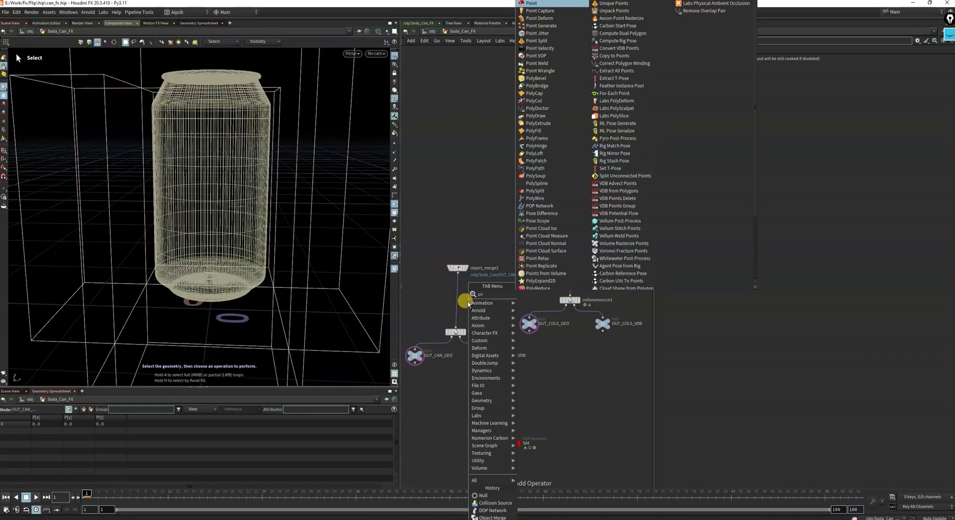
{"action": "type", "text": "lyfi"}
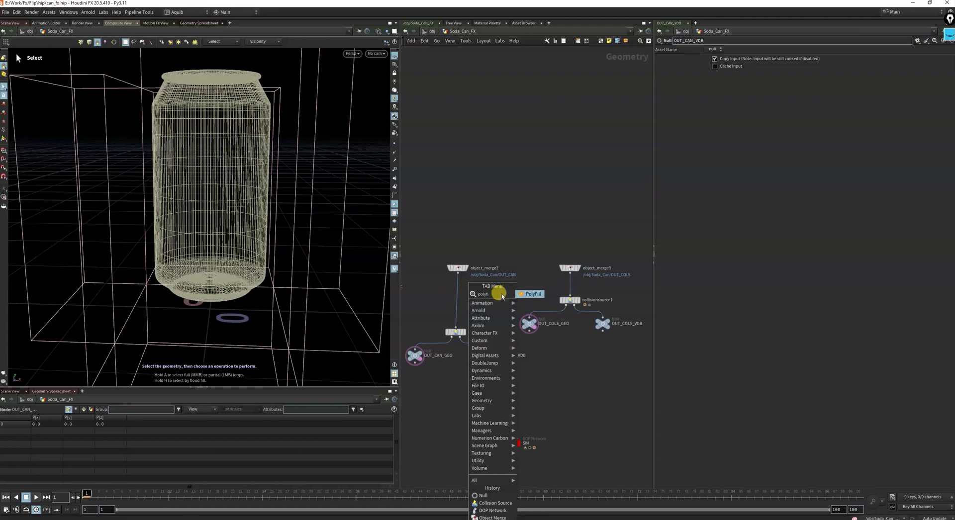
{"action": "left_click", "coordinate": [530, 294]}
{"action": "left_click", "coordinate": [455, 301]}
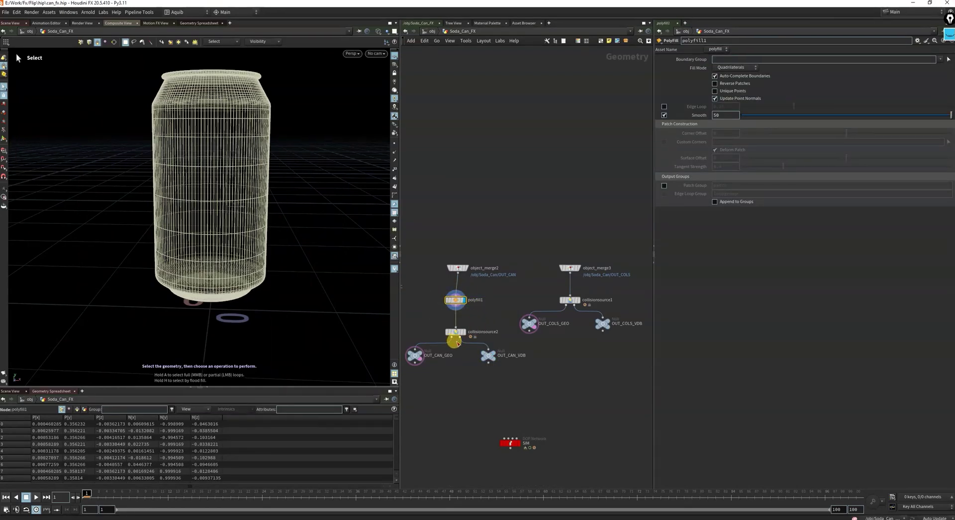
Display the OUT_CAN_VDB null and inspect the can's collision volume from another angle.
{"action": "left_click", "coordinate": [499, 345]}
{"action": "left_click", "coordinate": [489, 356]}
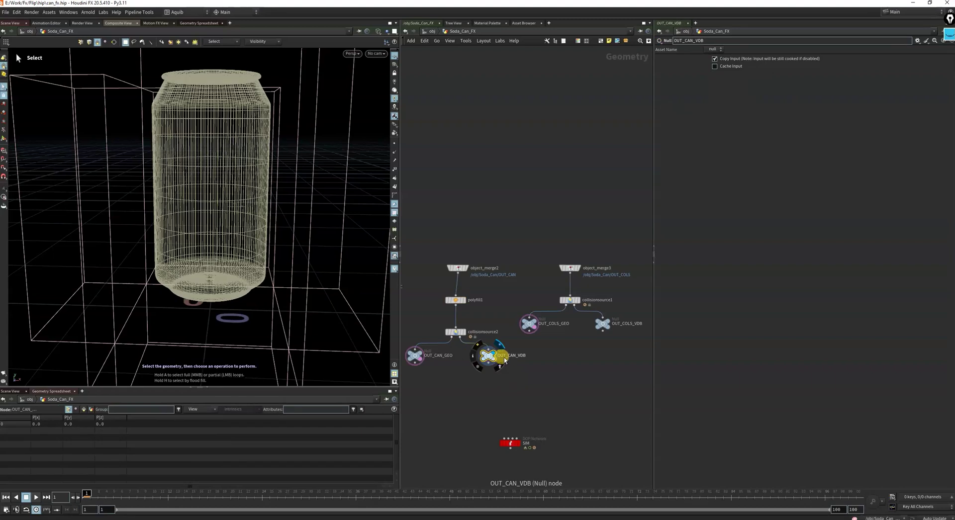
{"action": "left_click_drag", "start_coordinate": [211, 153], "coordinate": [311, 237], "text": "alt"}
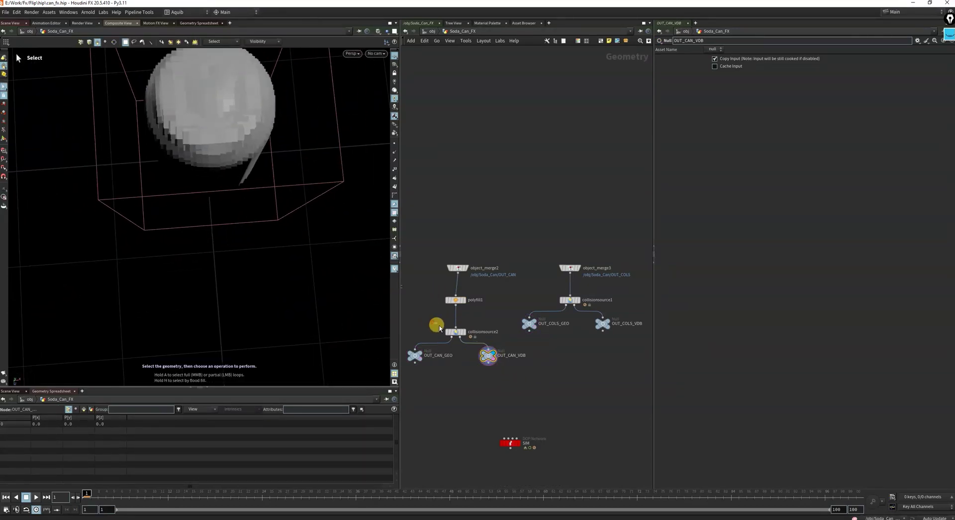
Set the volume voxel size of collisionsource2 to 0.01 and view the can in shaded mode.
{"action": "left_click", "coordinate": [455, 332]}
{"action": "left_click", "coordinate": [690, 68]}
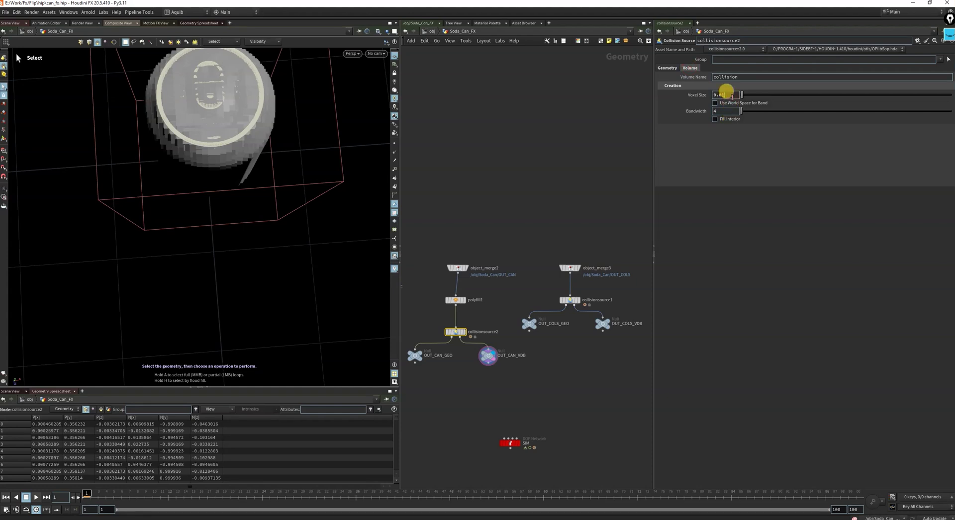
{"action": "key", "text": "Return"}
{"action": "left_click_drag", "start_coordinate": [219, 184], "coordinate": [220, 157], "text": "alt"}
{"action": "right_click_drag", "start_coordinate": [219, 158], "coordinate": [213, 189], "text": "alt"}
{"action": "key", "text": "shift+w"}
{"action": "key", "text": "w"}
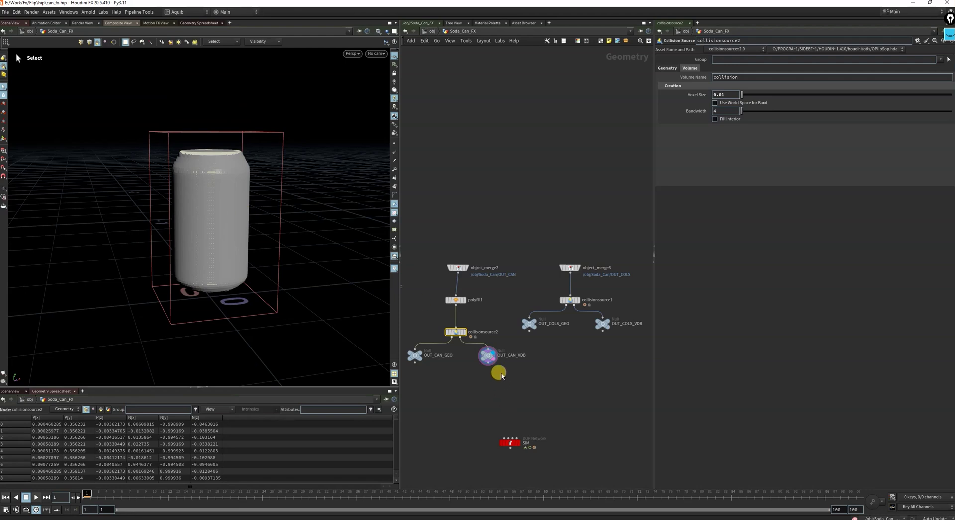
Copy the OUT_CAN_GEO null for its path and duplicate the static object inside the SIM network.
{"action": "scroll", "coordinate": [582, 423], "scroll_direction": "down", "scroll_amount": 4}
{"action": "scroll", "coordinate": [550, 389], "scroll_direction": "up", "scroll_amount": 4}
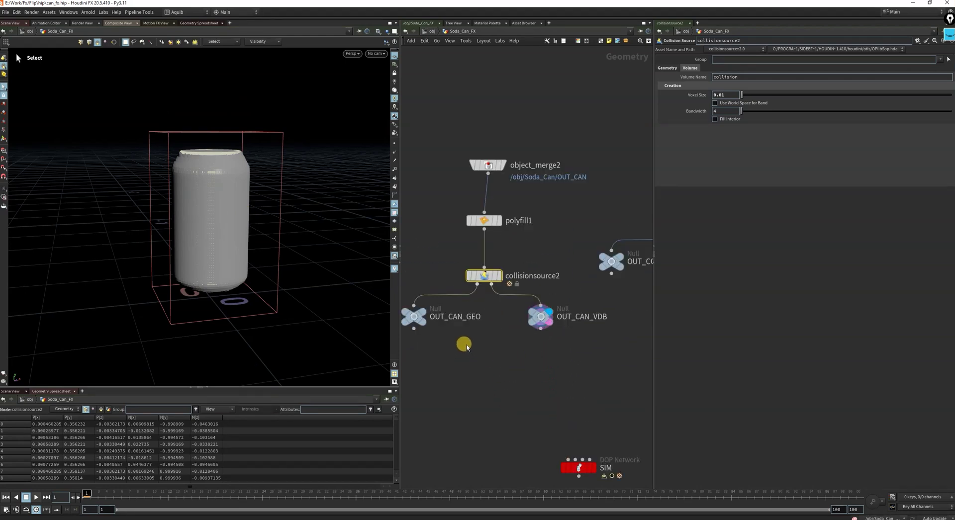
{"action": "scroll", "coordinate": [448, 344], "scroll_direction": "down", "scroll_amount": 3}
{"action": "scroll", "coordinate": [438, 341], "scroll_direction": "up", "scroll_amount": 3}
{"action": "left_click", "coordinate": [448, 309]}
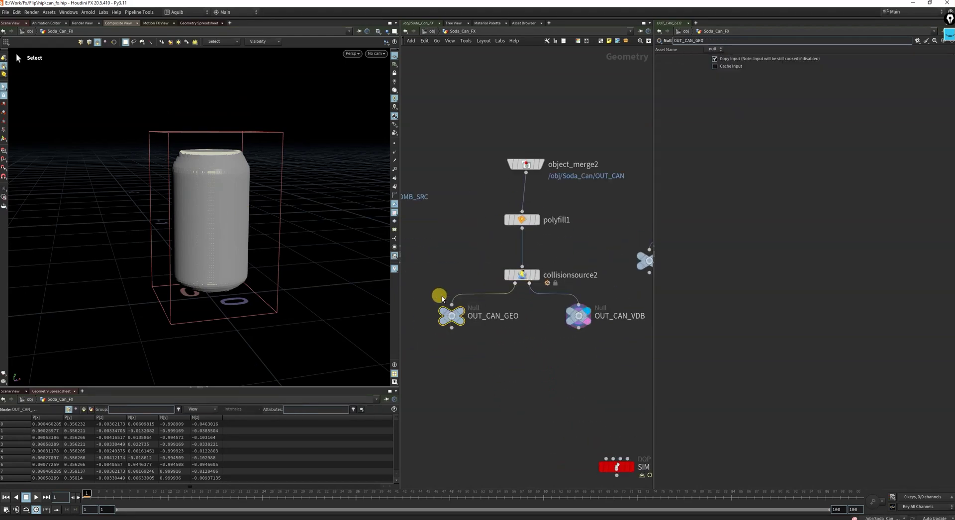
{"action": "scroll", "coordinate": [560, 398], "scroll_direction": "down", "scroll_amount": 2}
{"action": "left_click", "coordinate": [576, 444]}
{"action": "double_click", "coordinate": [575, 444]}
{"action": "key", "text": "ctrl+c"}
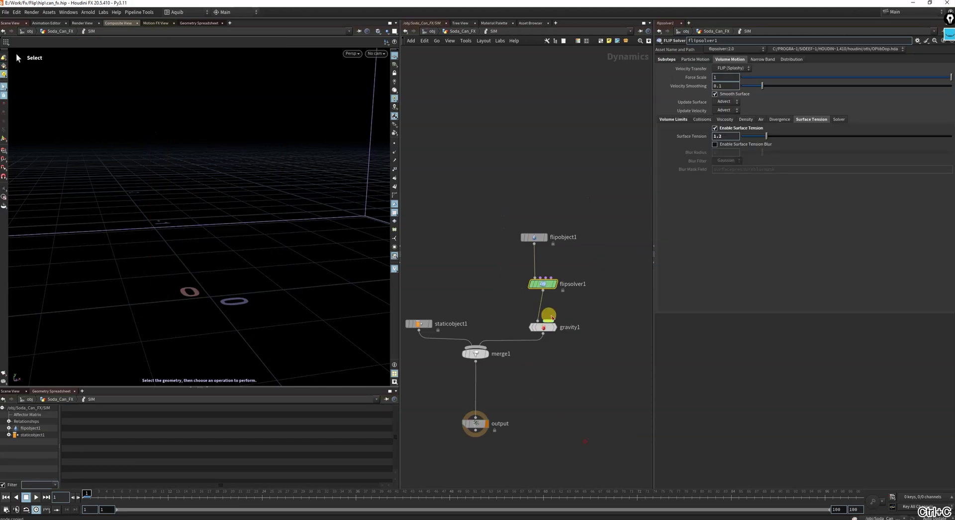
{"action": "key", "text": "ctrl+v"}
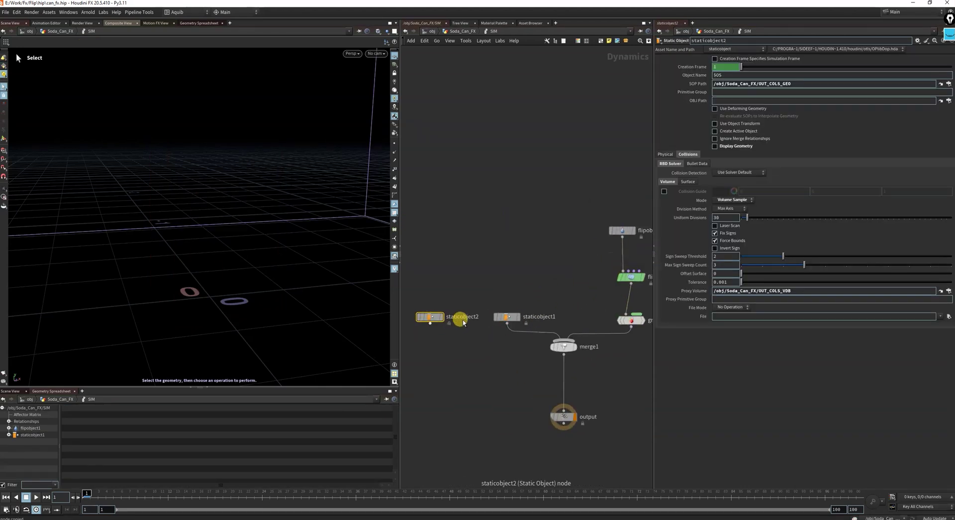
Rename the duplicated static object as CAN_COLS.
{"action": "scroll", "coordinate": [463, 323], "scroll_direction": "up", "scroll_amount": 2}
{"action": "double_click", "coordinate": [470, 316]}
{"action": "type", "text": "CAN"}
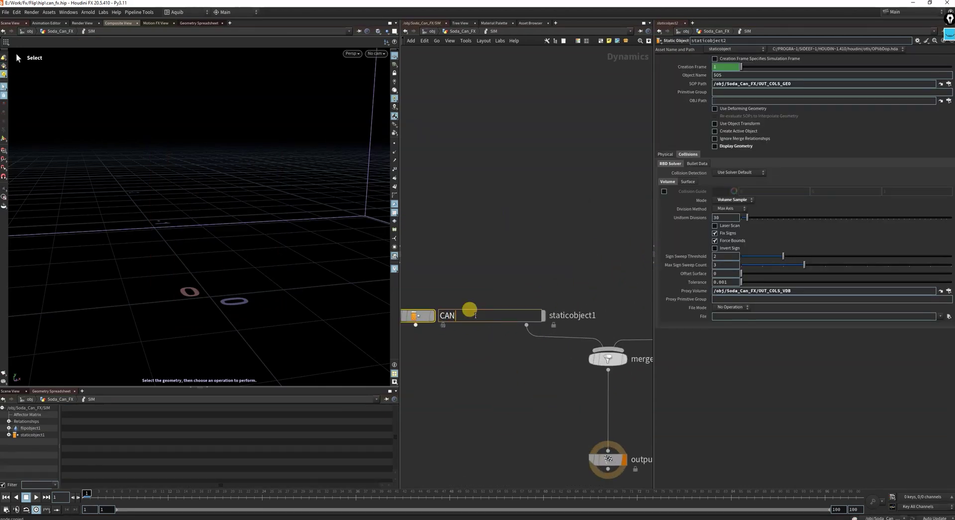
{"action": "type", "text": "_COLS"}
{"action": "key", "text": "Return"}
Rename the original static object as Normal_Cols.
{"action": "double_click", "coordinate": [571, 316]}
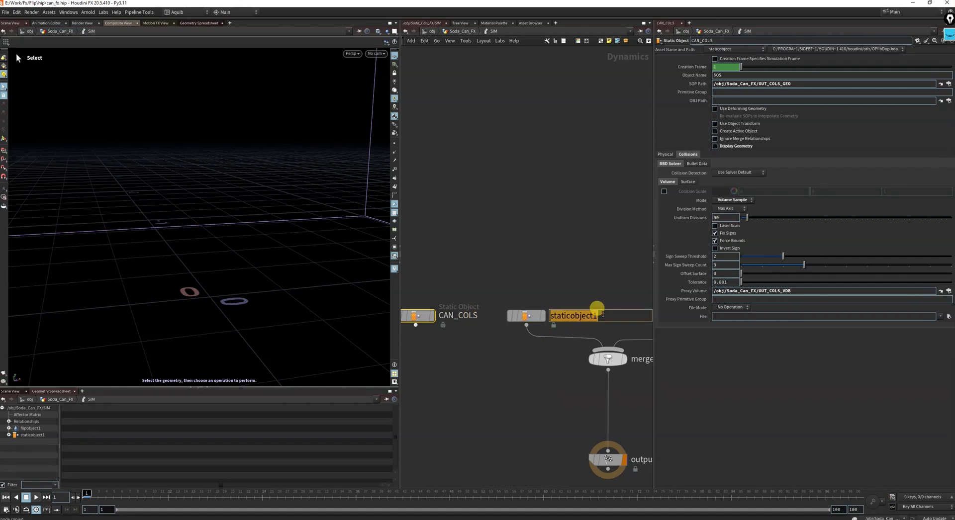
{"action": "type", "text": "No"}
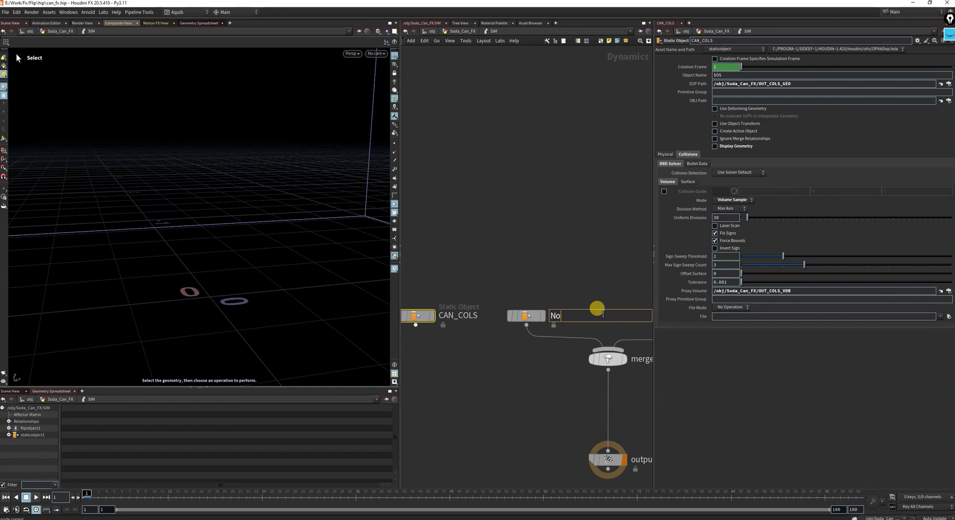
{"action": "key", "text": "BackSpace"}
{"action": "type", "text": "Normal_"}
{"action": "key", "text": "Return"}
{"action": "left_click", "coordinate": [576, 262]}
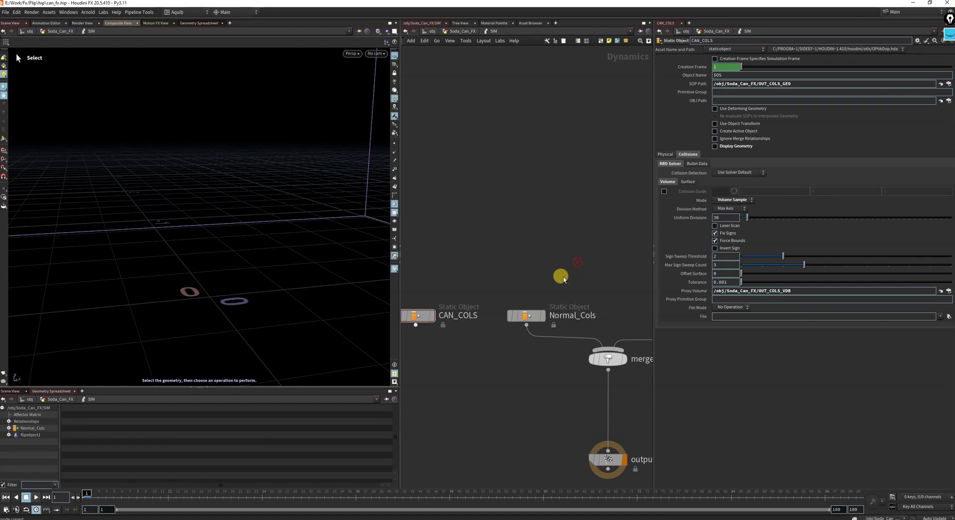
Set the SOP path of CAN_COLS to /obj/Soda_Can_FX/OUT_CAN_GEO.
{"action": "scroll", "coordinate": [469, 282], "scroll_direction": "down", "scroll_amount": 3}
{"action": "left_click", "coordinate": [467, 249]}
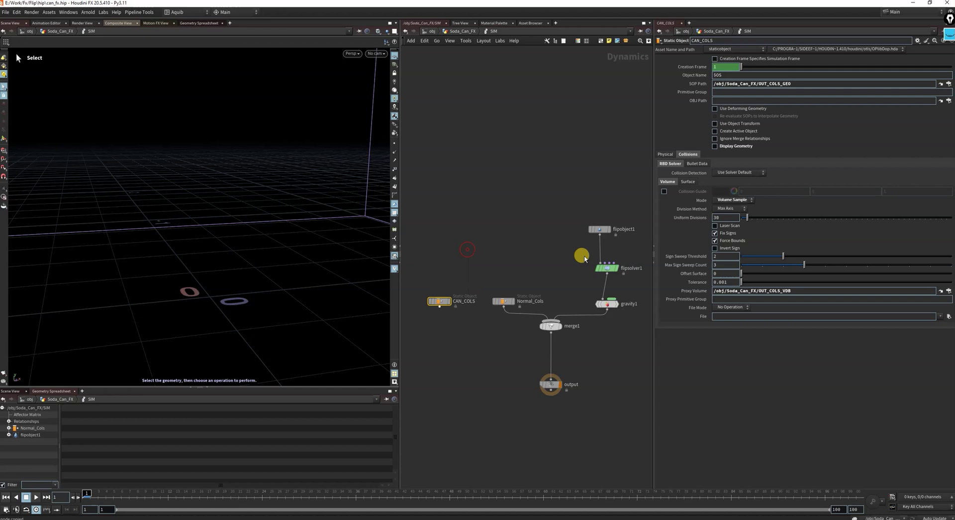
{"action": "triple_click", "coordinate": [805, 85]}
{"action": "key", "text": "ctrl+v"}
{"action": "left_click", "coordinate": [506, 126]}
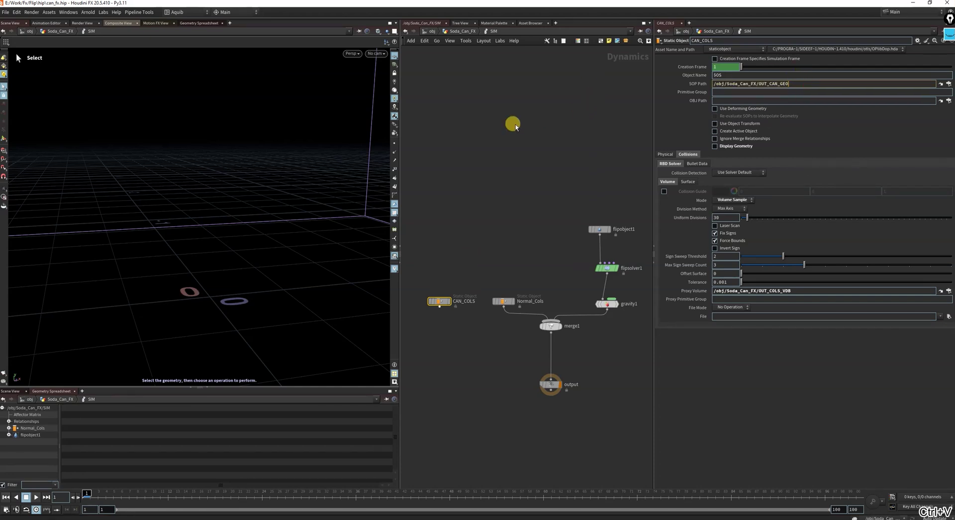
Copy the OUT_CAN_VDB null and paste /obj/Soda_Can_FX/OUT_CAN_VDB as the proxy volume of CAN_COLS.
{"action": "left_click", "coordinate": [460, 31]}
{"action": "left_click", "coordinate": [516, 216]}
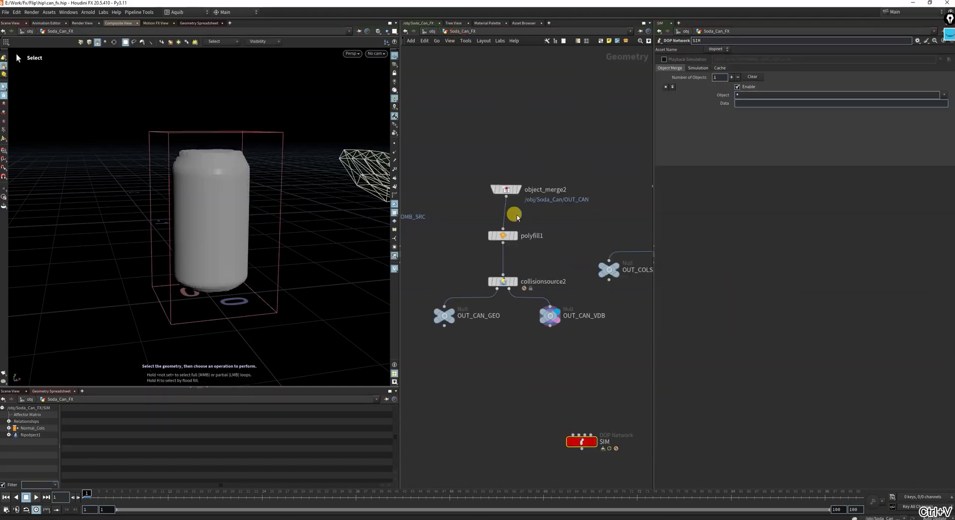
{"action": "left_click", "coordinate": [460, 330]}
{"action": "left_click", "coordinate": [550, 315]}
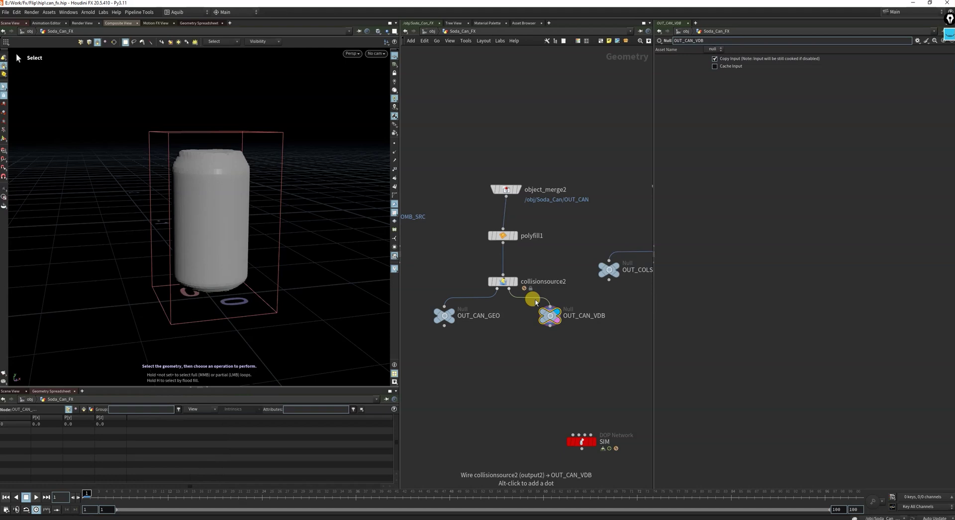
{"action": "key", "text": "ctrl+c"}
{"action": "double_click", "coordinate": [579, 441]}
{"action": "left_click_drag", "start_coordinate": [475, 344], "coordinate": [431, 250]}
{"action": "left_click", "coordinate": [792, 287]}
{"action": "key", "text": "ctrl+v"}
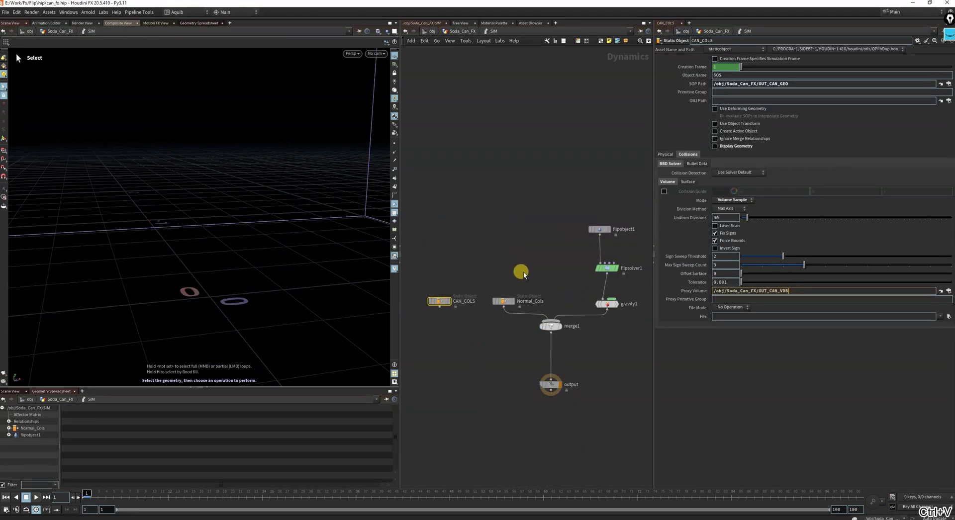
Combine CAN_COLS and Normal_Cols in a new Merge node and connect it to merge1 in place of Normal_Cols.
{"action": "right_click", "coordinate": [466, 341]}
{"action": "mouse_move", "coordinate": [472, 341]}
{"action": "left_click", "coordinate": [542, 258]}
{"action": "left_click", "coordinate": [470, 328]}
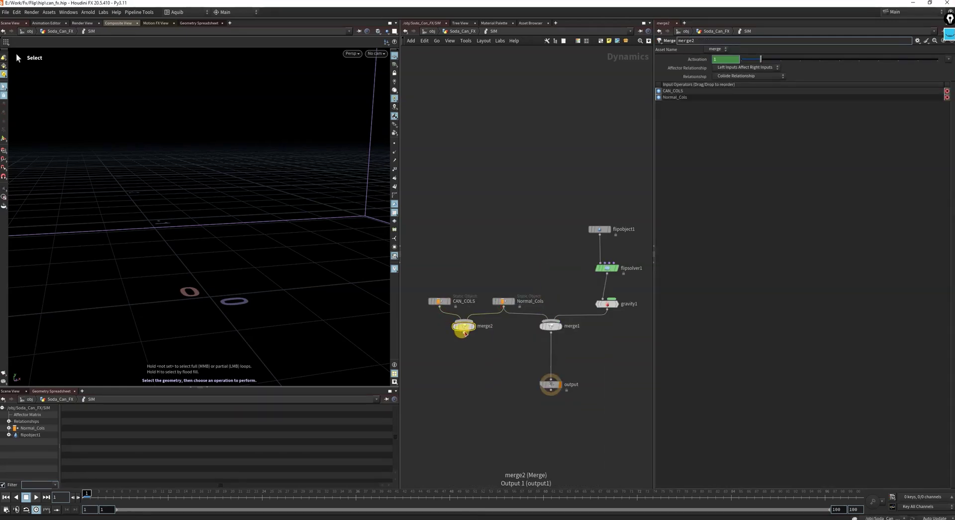
{"action": "left_click_drag", "start_coordinate": [534, 316], "coordinate": [552, 324]}
Turn the display geometry of Normal_Cols on briefly to check its collision mesh, and off again.
{"action": "left_click_drag", "start_coordinate": [477, 269], "coordinate": [527, 313]}
{"action": "left_click", "coordinate": [715, 146]}
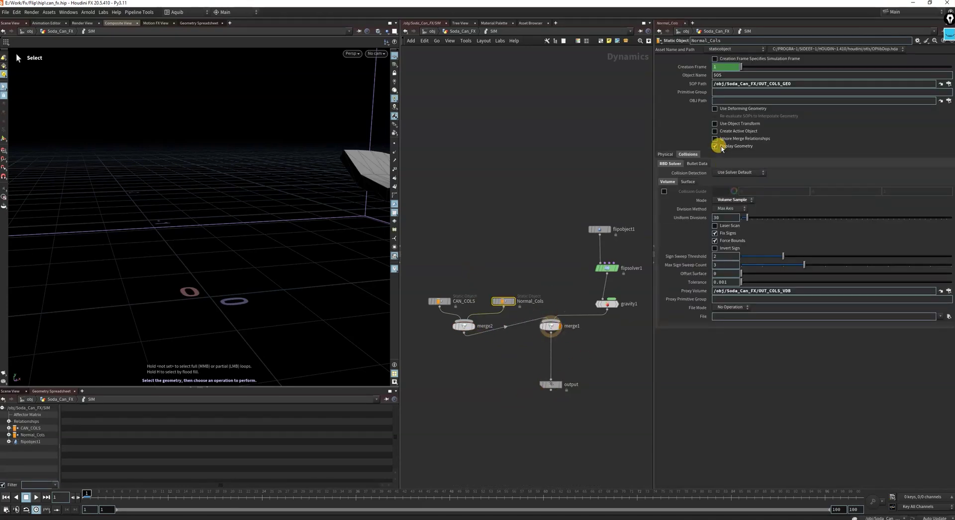
{"action": "scroll", "coordinate": [217, 214], "scroll_direction": "down", "scroll_amount": 5}
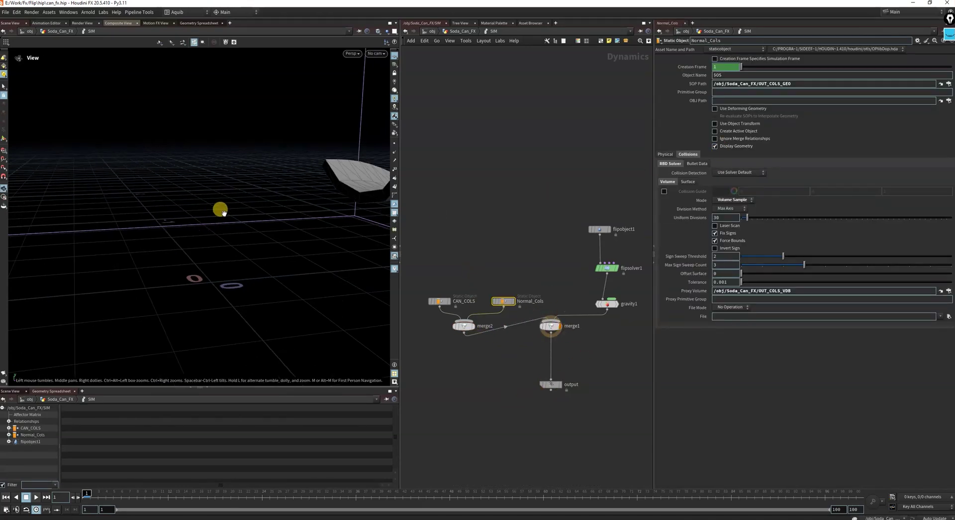
{"action": "left_click", "coordinate": [727, 145]}
Enable the collision guide on CAN_COLS to examine the can's collision volume.
{"action": "left_click_drag", "start_coordinate": [465, 280], "coordinate": [430, 312]}
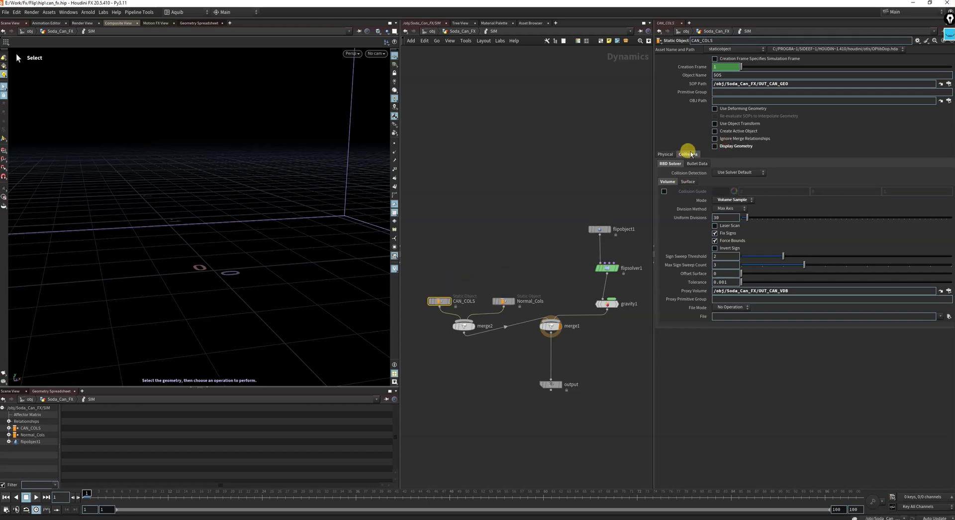
{"action": "left_click", "coordinate": [716, 146]}
{"action": "left_click", "coordinate": [728, 146]}
{"action": "left_click", "coordinate": [664, 191]}
{"action": "key", "text": "Escape"}
{"action": "mouse_move", "coordinate": [254, 207]}
{"action": "left_mouse_down"}
{"action": "mouse_move", "coordinate": [242, 252]}
{"action": "mouse_move", "coordinate": [256, 215]}
{"action": "mouse_move", "coordinate": [254, 255]}
{"action": "mouse_move", "coordinate": [284, 272]}
{"action": "mouse_move", "coordinate": [260, 294]}
{"action": "mouse_move", "coordinate": [260, 196]}
{"action": "mouse_move", "coordinate": [268, 214]}
{"action": "left_mouse_up"}
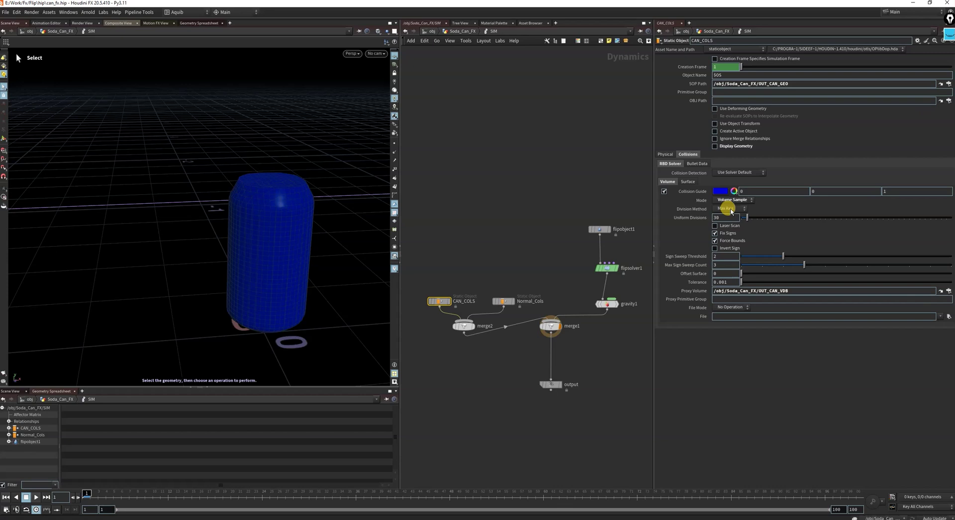
Set the division method of the CAN_COLS collision volume to By Size.
{"action": "left_click", "coordinate": [730, 209]}
{"action": "left_click", "coordinate": [730, 253]}
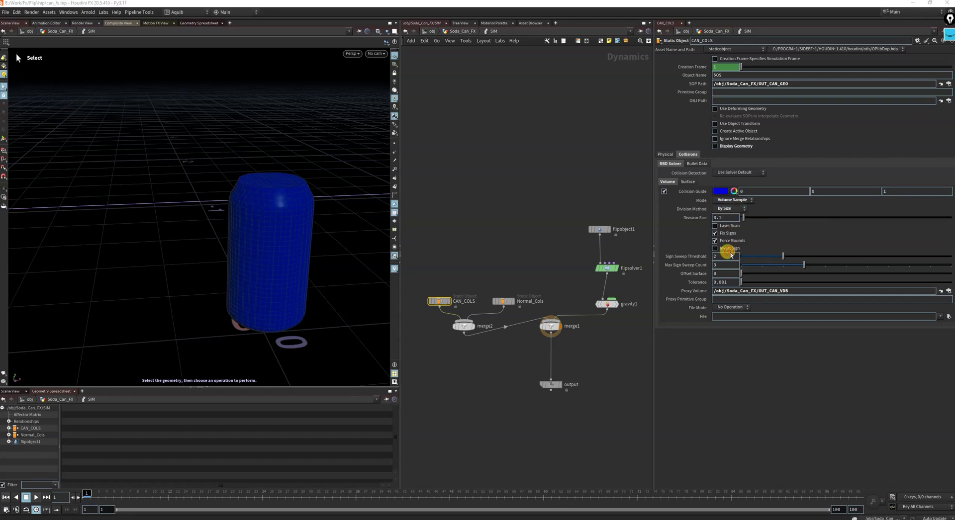
{"action": "scroll", "coordinate": [209, 237], "scroll_direction": "down", "scroll_amount": 2}
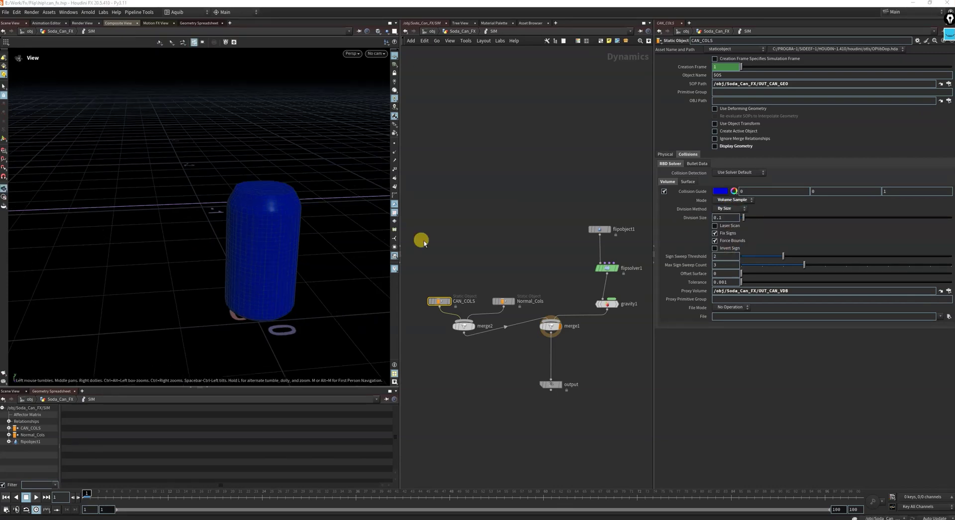
Try a different division size for the CAN_COLS collision volume.
{"action": "left_click", "coordinate": [726, 219]}
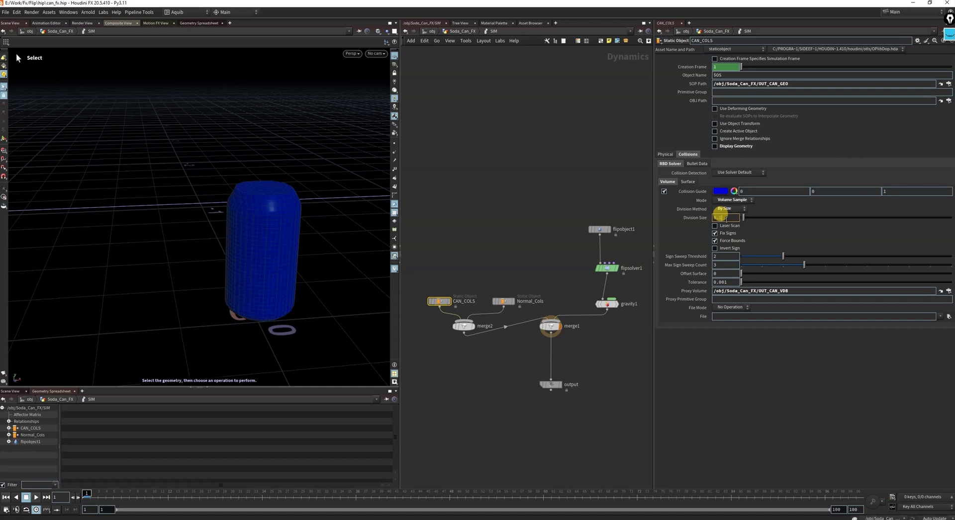
{"action": "left_click", "coordinate": [686, 183]}
{"action": "left_click", "coordinate": [668, 182]}
{"action": "left_click", "coordinate": [726, 217]}
{"action": "scroll", "coordinate": [467, 265], "scroll_direction": "down", "scroll_amount": 3}
{"action": "left_click_drag", "start_coordinate": [330, 252], "coordinate": [305, 235], "text": "alt"}
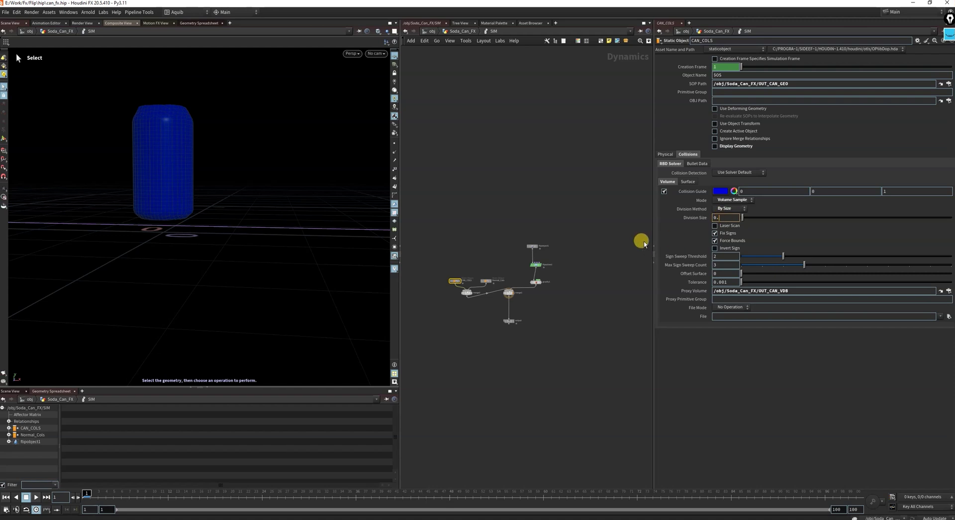
Turn off the CAN_COLS collision guide and lay out the nodes of the simulation network.
{"action": "left_click", "coordinate": [665, 191]}
{"action": "scroll", "coordinate": [540, 320], "scroll_direction": "up", "scroll_amount": 1}
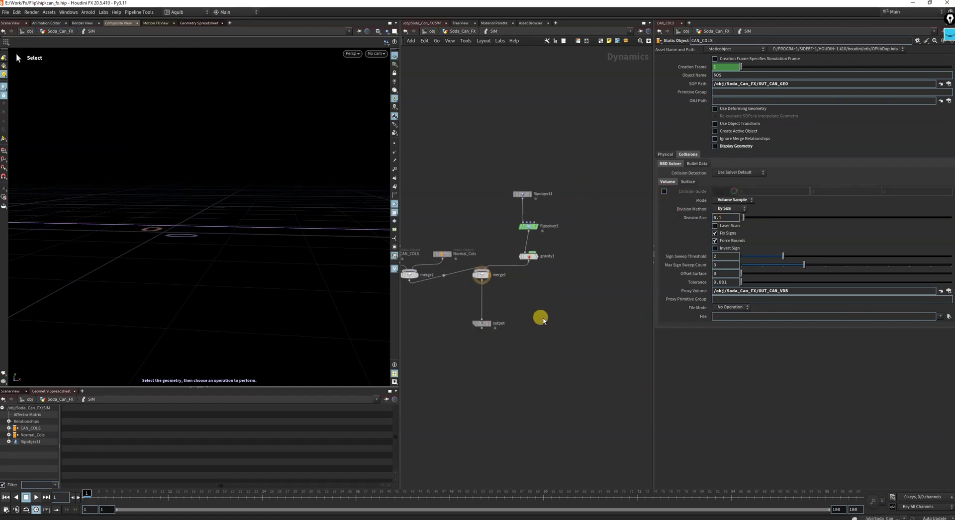
{"action": "scroll", "coordinate": [537, 284], "scroll_direction": "down", "scroll_amount": 2}
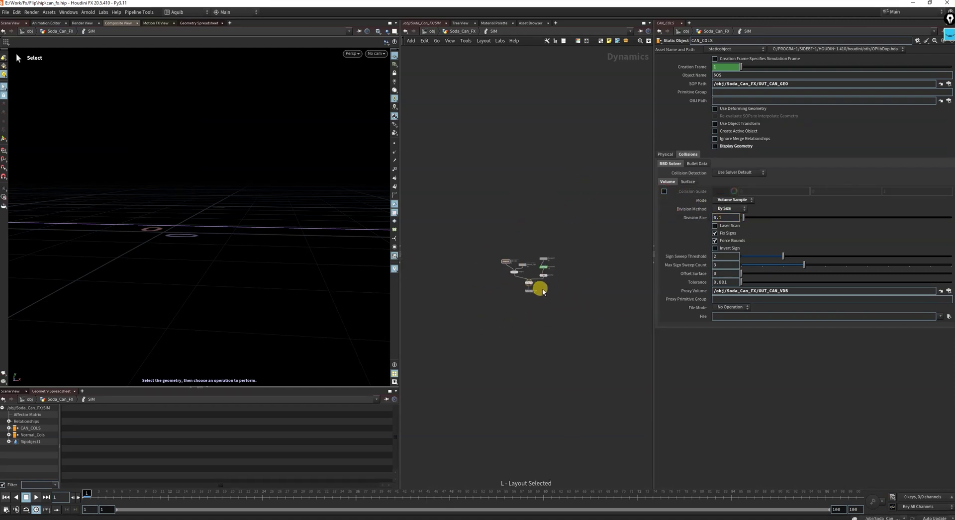
{"action": "scroll", "coordinate": [554, 280], "scroll_direction": "up", "scroll_amount": 3}
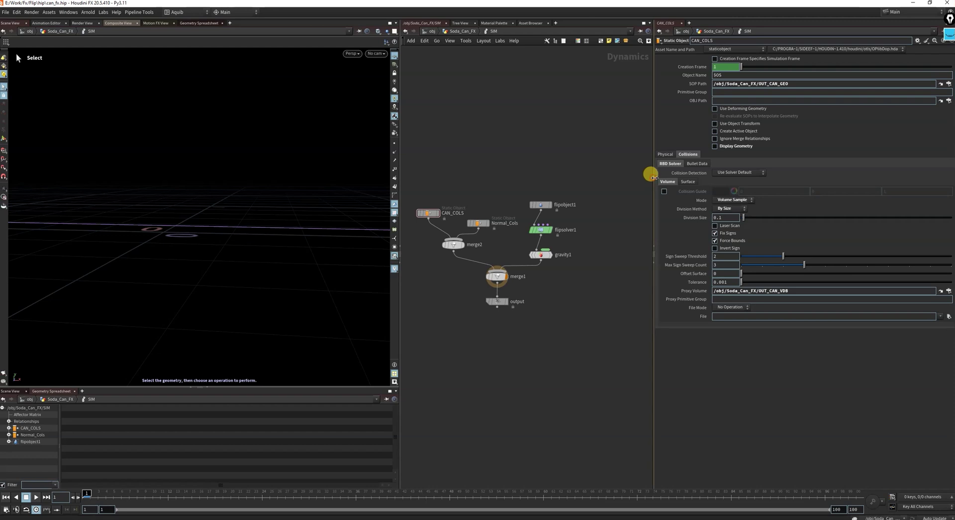
Turn on display geometry for CAN_COLS and check the can in the simulation view.
{"action": "left_click_drag", "start_coordinate": [654, 179], "coordinate": [677, 180]}
{"action": "left_click", "coordinate": [751, 147]}
{"action": "scroll", "coordinate": [299, 299], "scroll_direction": "down", "scroll_amount": 3}
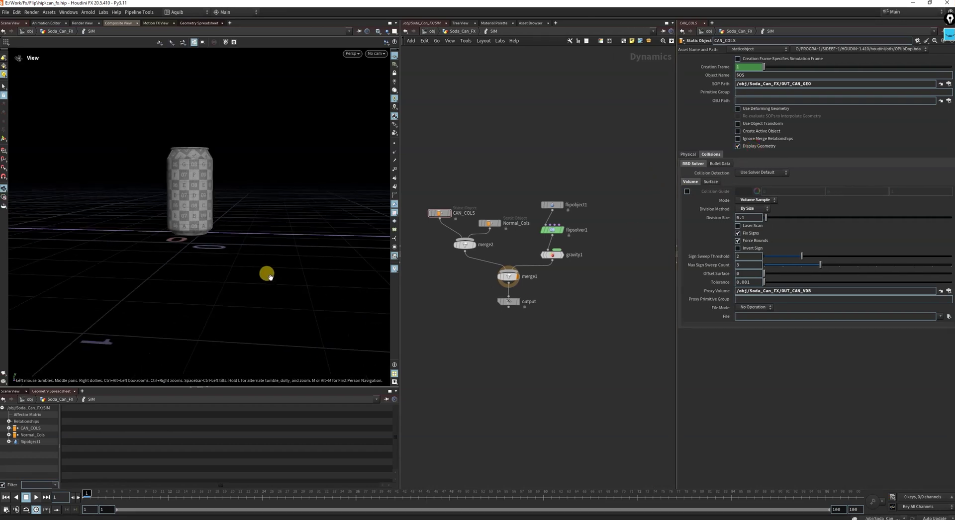
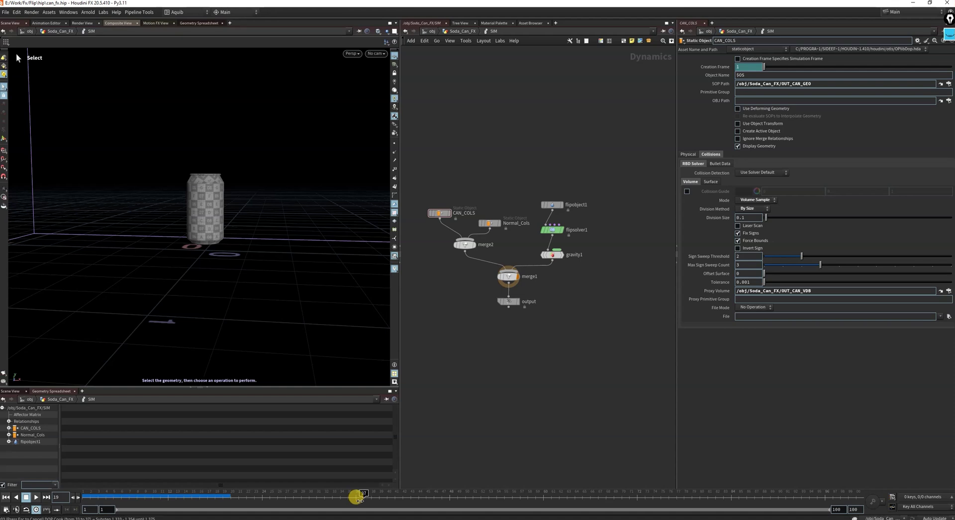
{"action": "scroll", "coordinate": [263, 257], "scroll_direction": "down", "scroll_amount": 5}
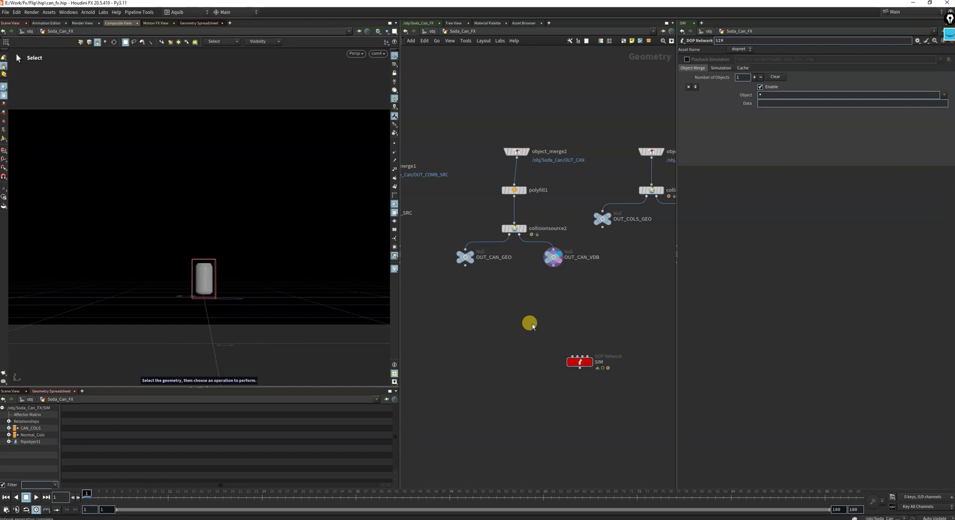
Copy the project path E:/Work/Fx/Flip from the project manager and close the manager.
{"action": "key", "text": "c"}
{"action": "left_click", "coordinate": [529, 278]}
{"action": "left_click", "coordinate": [161, 219]}
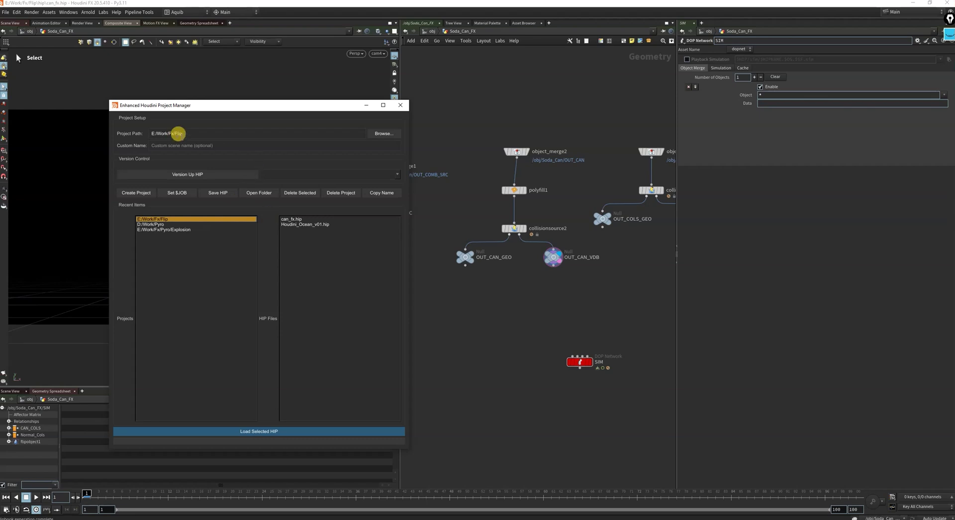
{"action": "key", "text": "ctrl+c"}
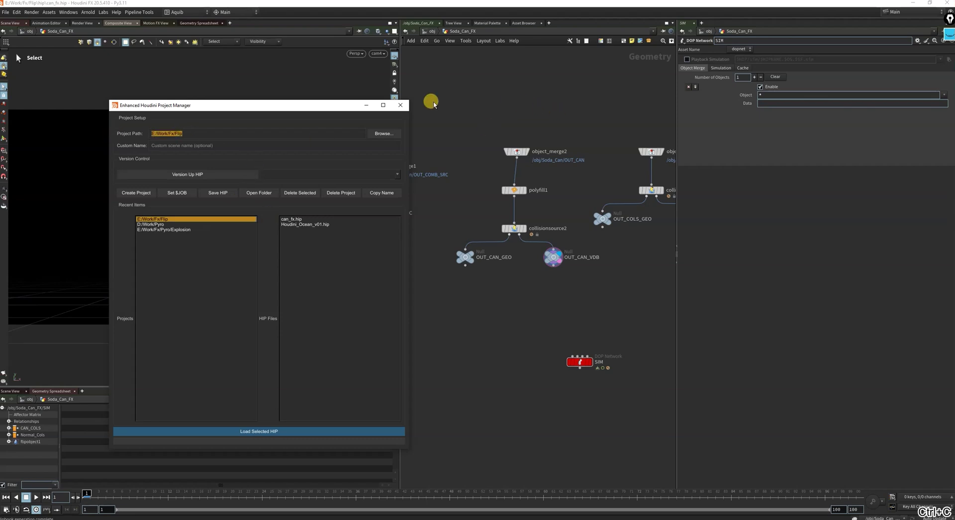
{"action": "left_click", "coordinate": [401, 105]}
Open the Houdini Tools Browser and set its project folder to E:/Work/Fx/Flip.
{"action": "left_click", "coordinate": [137, 15]}
{"action": "left_click", "coordinate": [140, 22]}
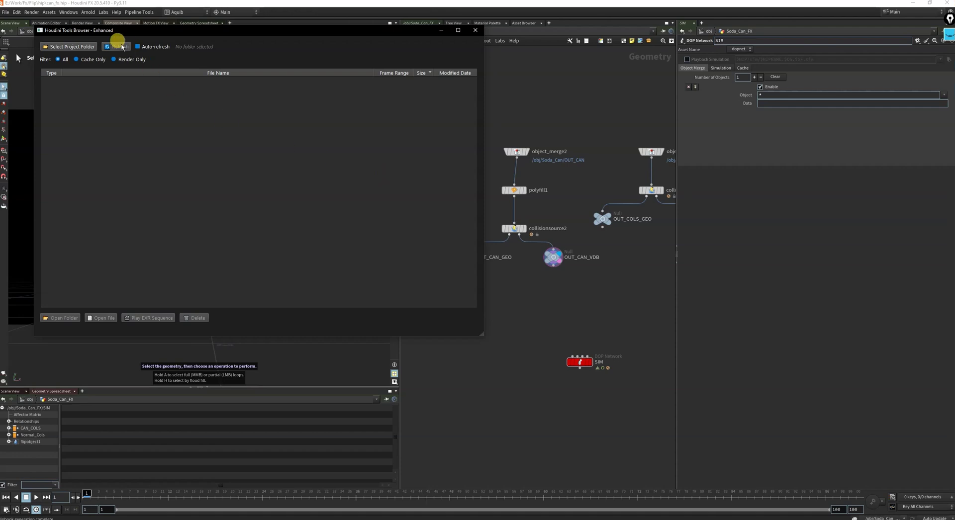
{"action": "left_click", "coordinate": [78, 46]}
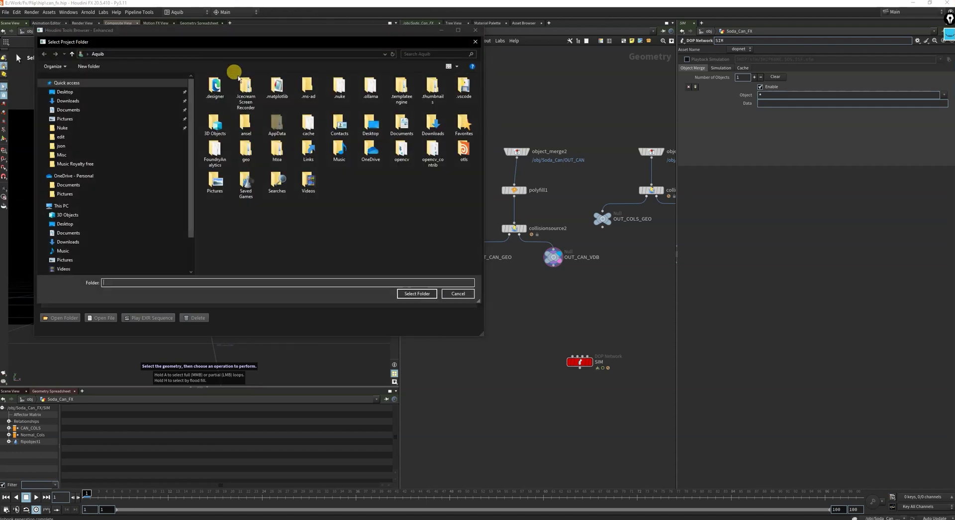
{"action": "left_click", "coordinate": [125, 54]}
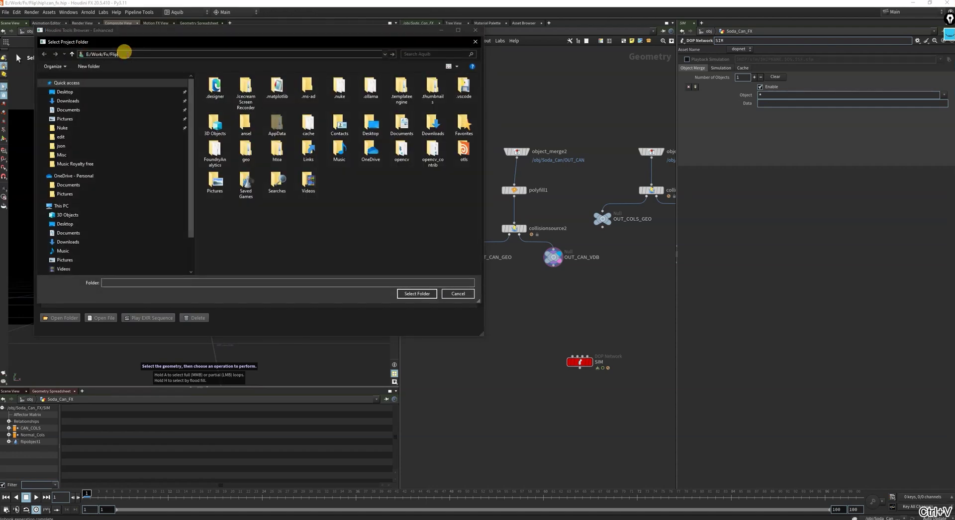
{"action": "key", "text": "Return"}
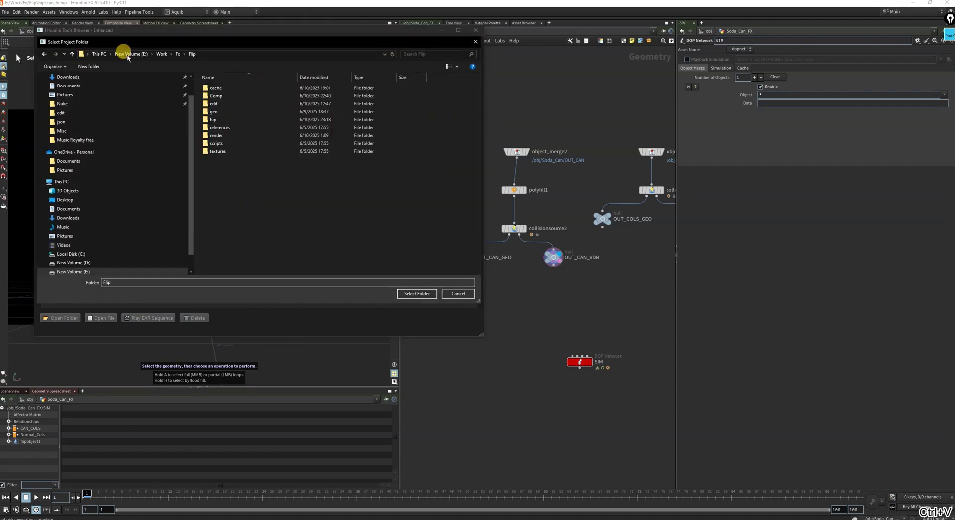
{"action": "left_click", "coordinate": [412, 295]}
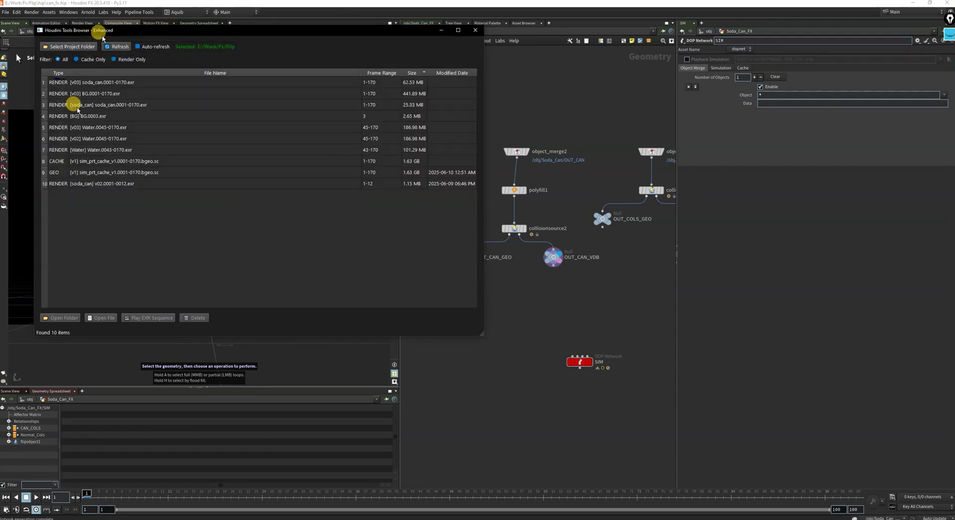
Filter the project files to renders only, refresh the list and move the browser clear of the viewport.
{"action": "left_click", "coordinate": [115, 59]}
{"action": "left_click", "coordinate": [117, 46]}
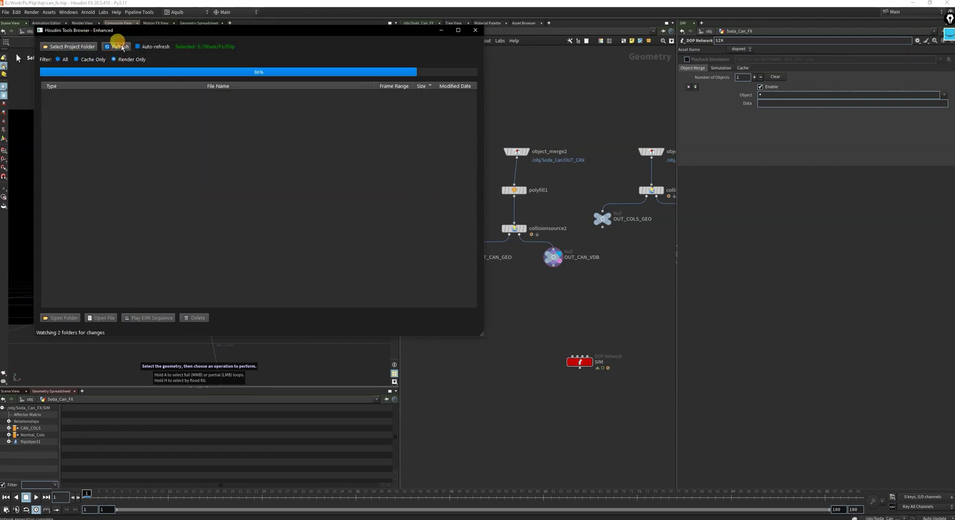
{"action": "left_click_drag", "start_coordinate": [297, 34], "coordinate": [695, 143]}
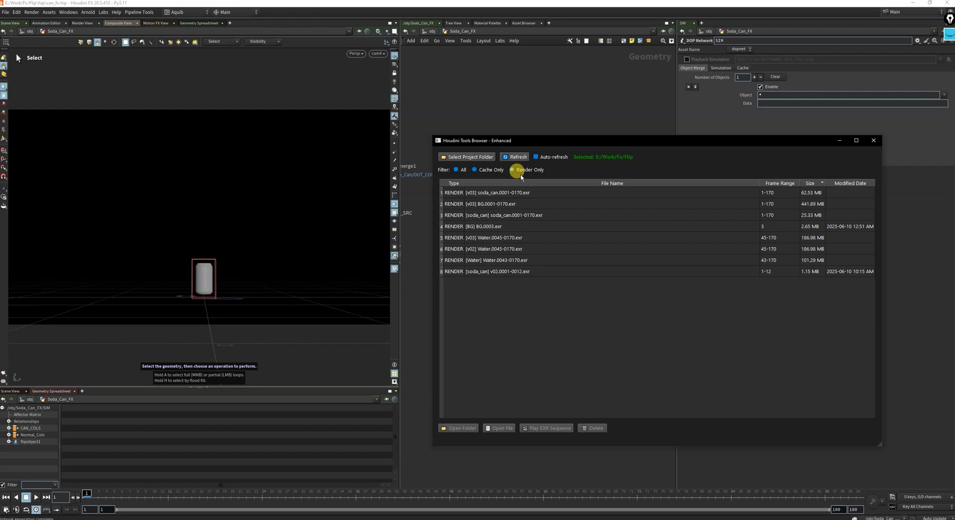
Play the v02 and v01 untitled flipbook sequences from the project file list.
{"action": "left_click", "coordinate": [505, 226]}
{"action": "left_click", "coordinate": [547, 429]}
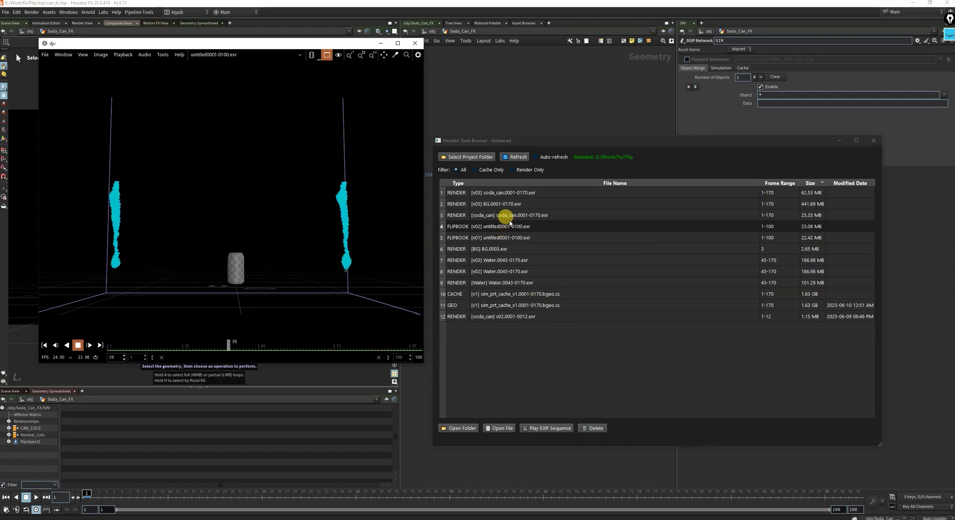
{"action": "left_click", "coordinate": [498, 238]}
{"action": "left_click", "coordinate": [558, 430]}
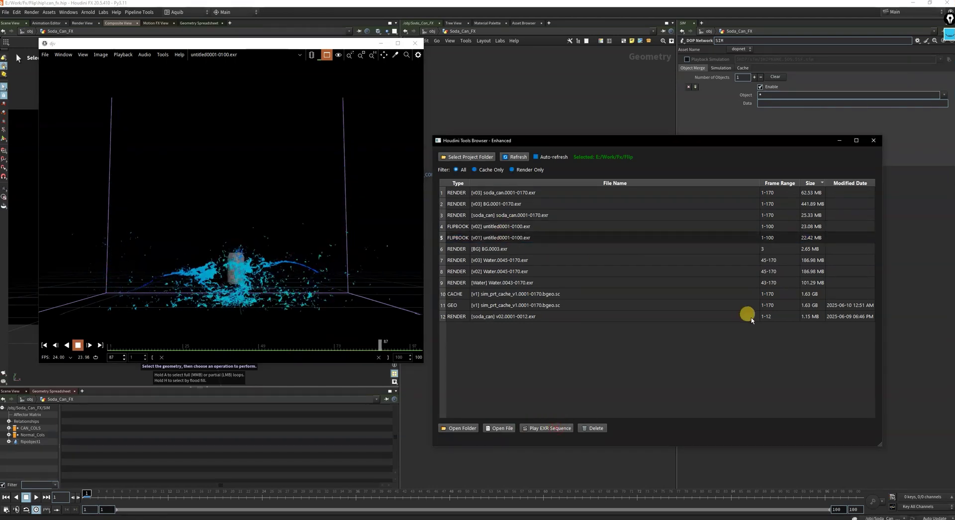
Minimize the file browser and arrange the two playing flipbooks side by side for comparison.
{"action": "left_click", "coordinate": [839, 142]}
{"action": "left_click_drag", "start_coordinate": [352, 102], "coordinate": [718, 57]}
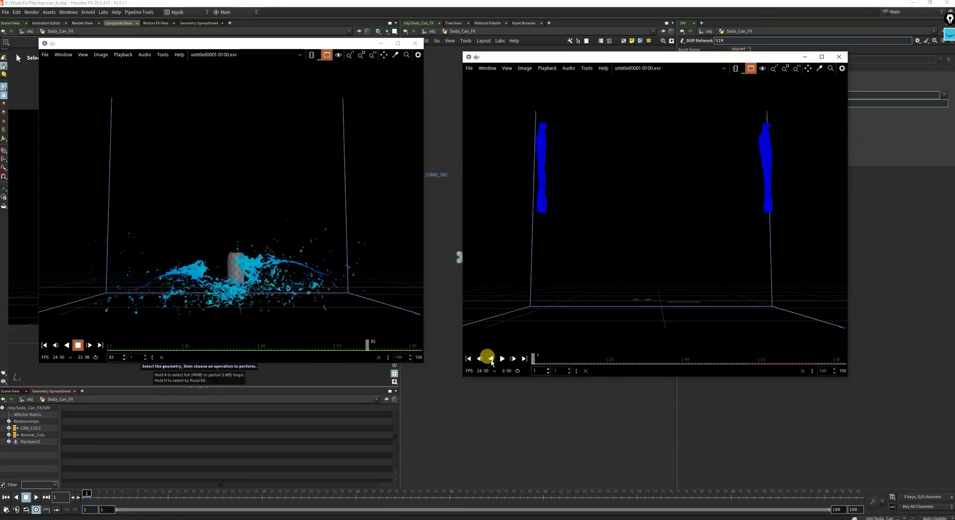
{"action": "left_click", "coordinate": [513, 359]}
{"action": "left_click_drag", "start_coordinate": [238, 43], "coordinate": [715, 152]}
{"action": "left_click_drag", "start_coordinate": [635, 57], "coordinate": [273, 101]}
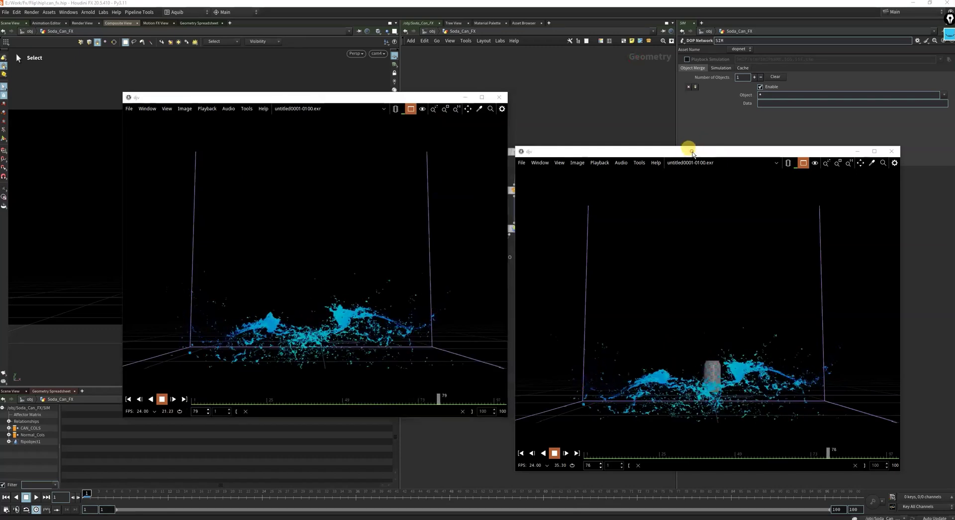
{"action": "left_click_drag", "start_coordinate": [713, 145], "coordinate": [679, 99]}
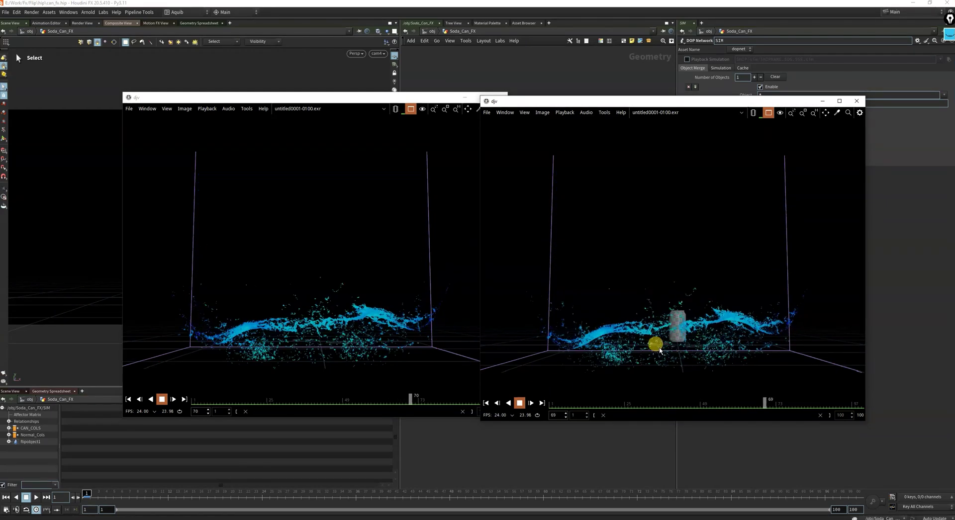
Scrub and replay both flipbooks to compare how the splash behaves with and without the can collision.
{"action": "left_click", "coordinate": [520, 405]}
{"action": "left_click_drag", "start_coordinate": [616, 404], "coordinate": [825, 402]}
{"action": "left_click", "coordinate": [165, 402]}
{"action": "left_click_drag", "start_coordinate": [339, 396], "coordinate": [504, 399]}
{"action": "left_click_drag", "start_coordinate": [829, 403], "coordinate": [763, 397]}
{"action": "left_click", "coordinate": [520, 403]}
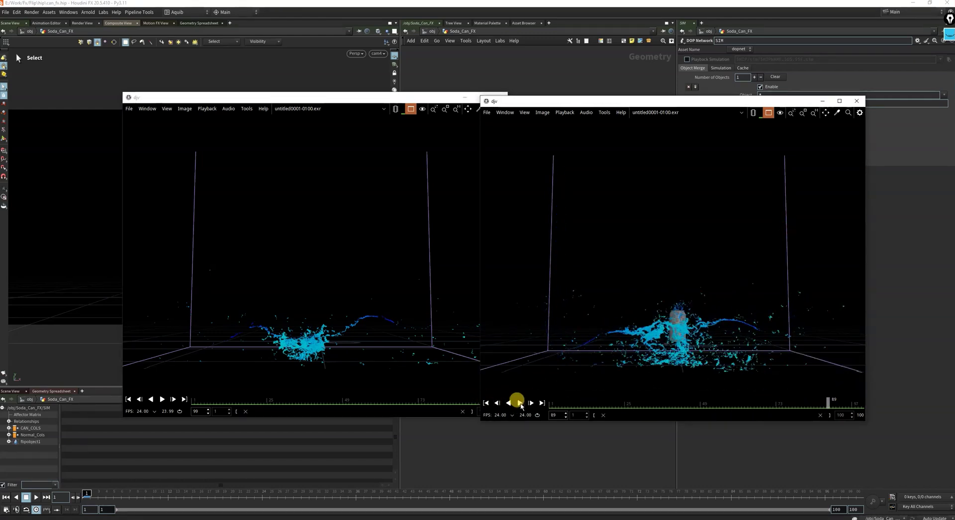
{"action": "left_click", "coordinate": [162, 400]}
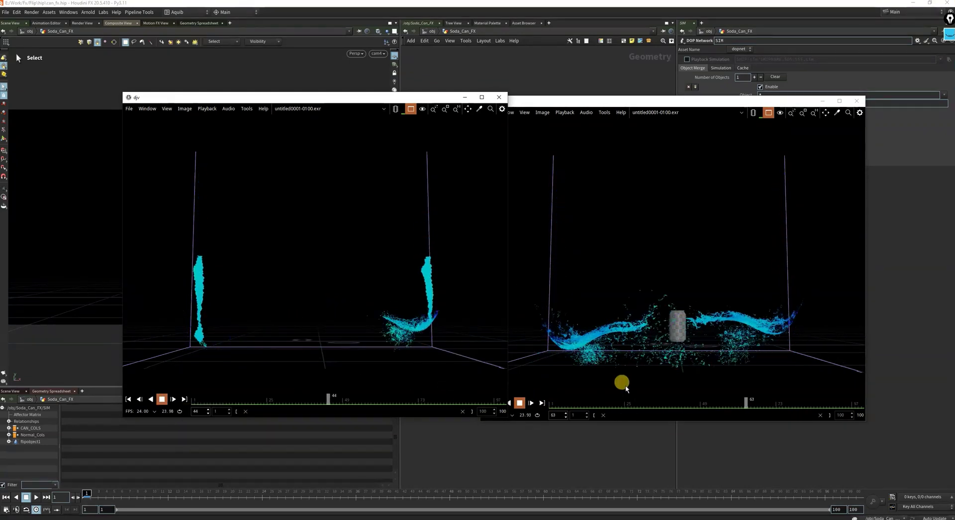
{"action": "left_click", "coordinate": [162, 399]}
{"action": "left_click", "coordinate": [519, 403]}
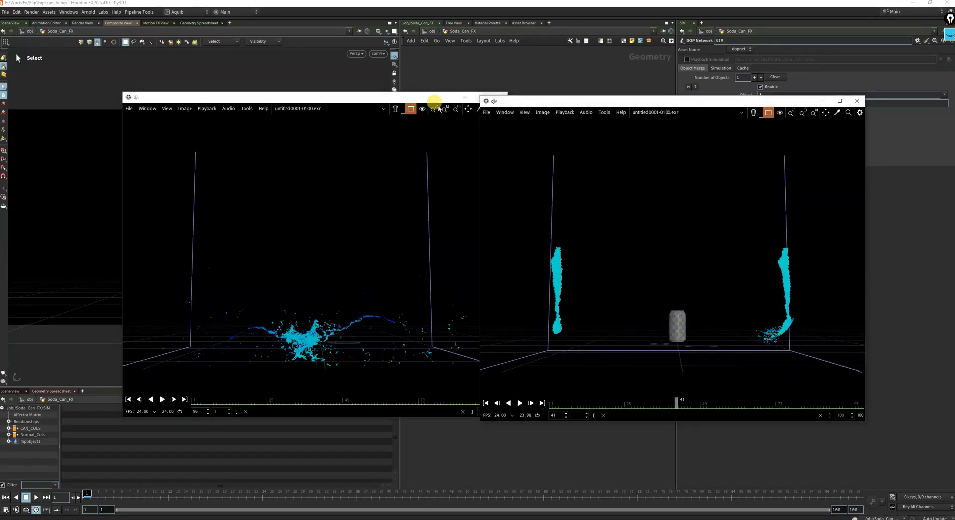
Minimize both flipbook players to get back to the Houdini scene.
{"action": "left_click_drag", "start_coordinate": [432, 98], "coordinate": [357, 104]}
{"action": "left_click", "coordinate": [390, 103]}
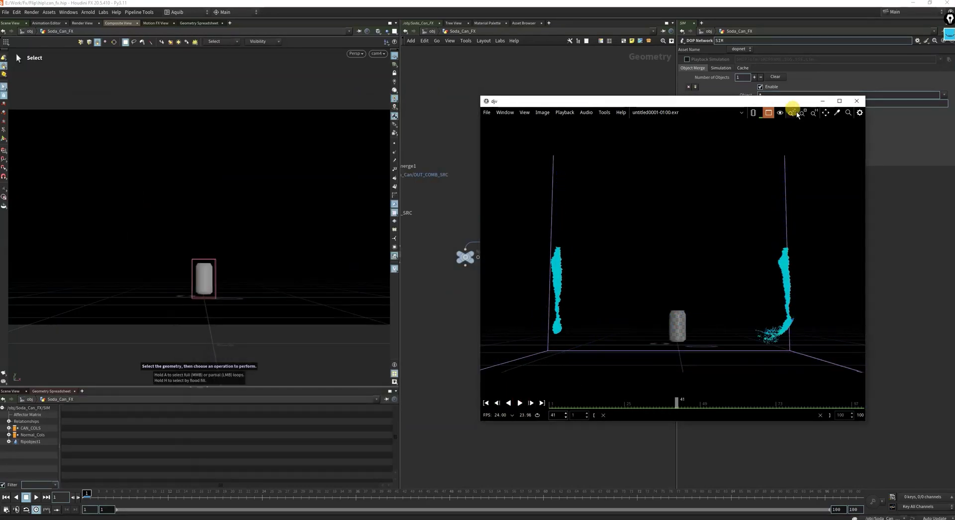
{"action": "left_click", "coordinate": [824, 101]}
Widen the network editor and move the SIM node up beneath the can collision outputs.
{"action": "left_click_drag", "start_coordinate": [673, 225], "coordinate": [783, 224]}
{"action": "mouse_move", "coordinate": [634, 366]}
{"action": "left_click_drag", "start_coordinate": [633, 366], "coordinate": [557, 326]}
{"action": "left_click", "coordinate": [630, 369]}
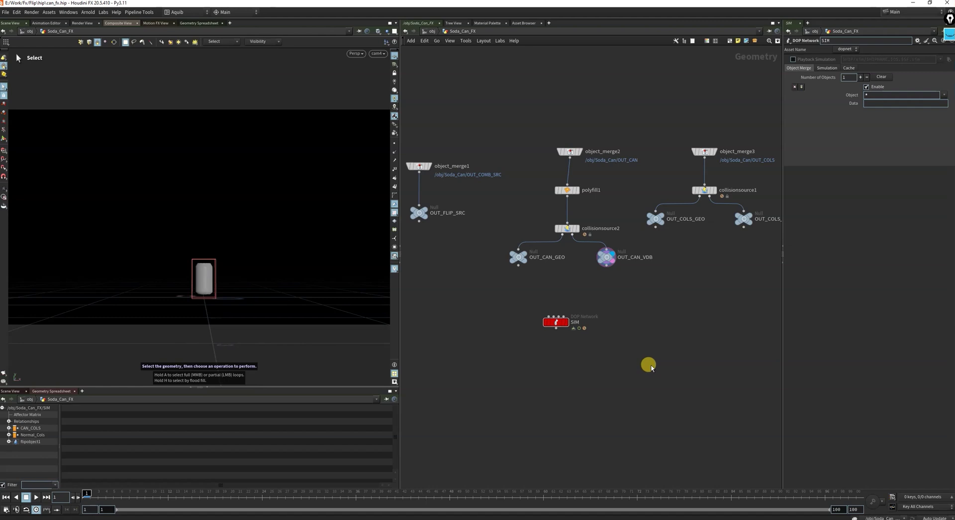
{"action": "scroll", "coordinate": [633, 336], "scroll_direction": "up", "scroll_amount": 3}
{"action": "scroll", "coordinate": [614, 294], "scroll_direction": "down", "scroll_amount": 4}
{"action": "scroll", "coordinate": [608, 344], "scroll_direction": "up", "scroll_amount": 4}
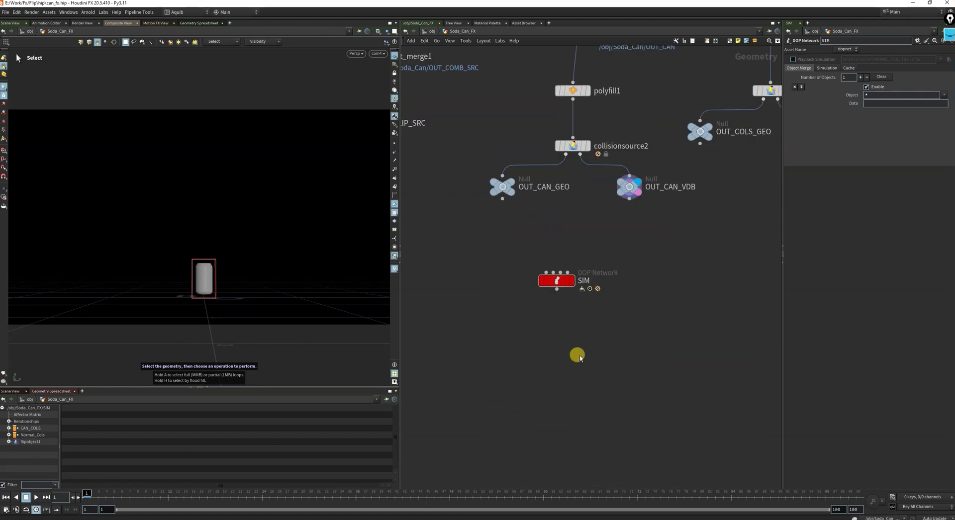
{"action": "key", "text": "Tab"}
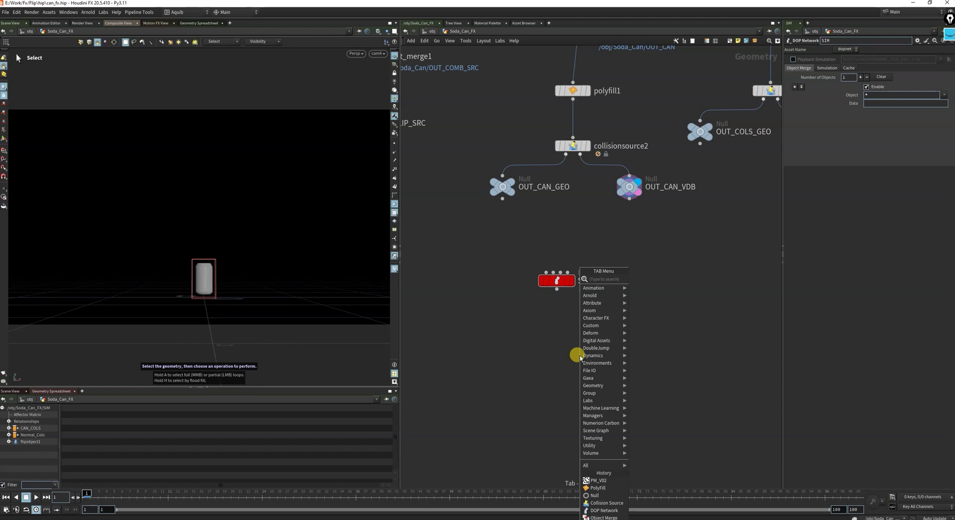
{"action": "type", "text": "dopi"}
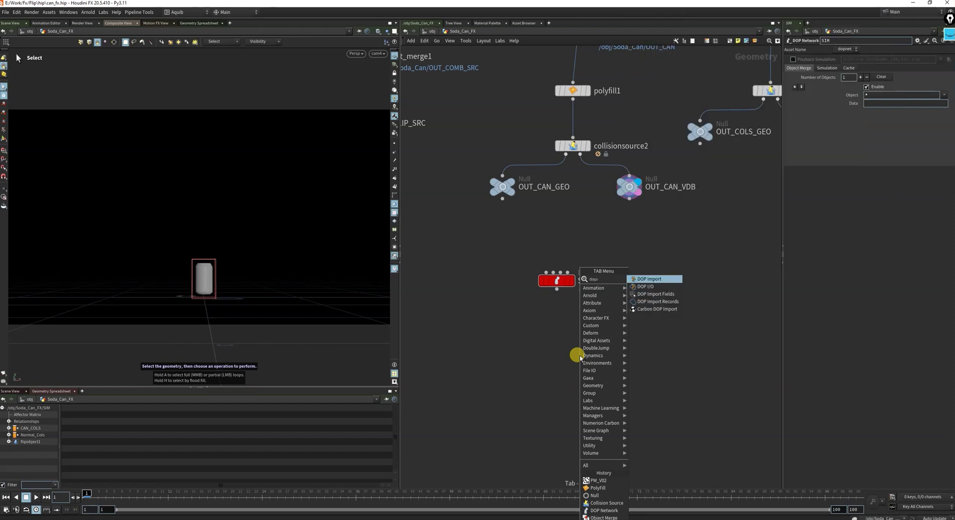
{"action": "key", "text": "Escape"}
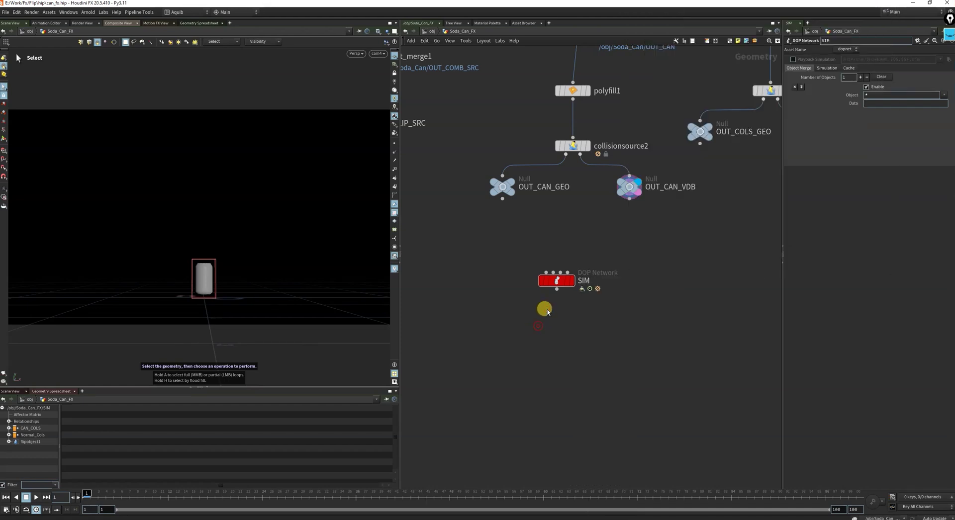
Change the particle separation of flipobject1 inside the SIM network and return to the geometry level.
{"action": "double_click", "coordinate": [553, 280]}
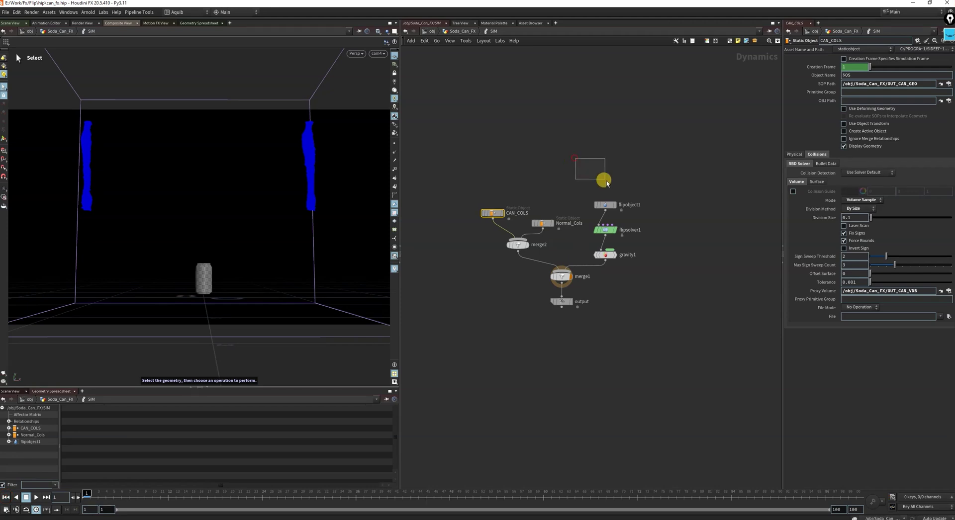
{"action": "left_click_drag", "start_coordinate": [606, 183], "coordinate": [653, 206]}
{"action": "left_click", "coordinate": [811, 60]}
{"action": "left_click", "coordinate": [859, 68]}
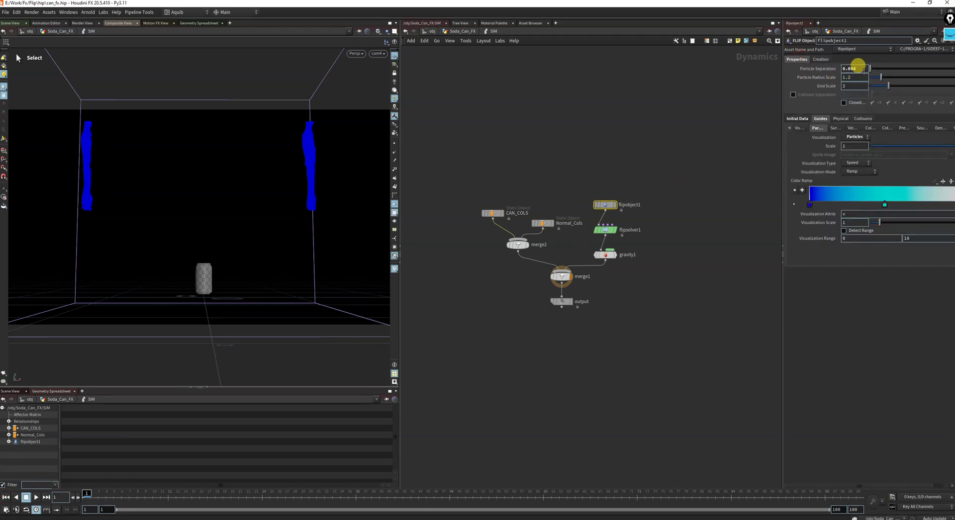
{"action": "key", "text": "BackSpace"}
{"action": "key", "text": "Return"}
{"action": "key", "text": "u"}
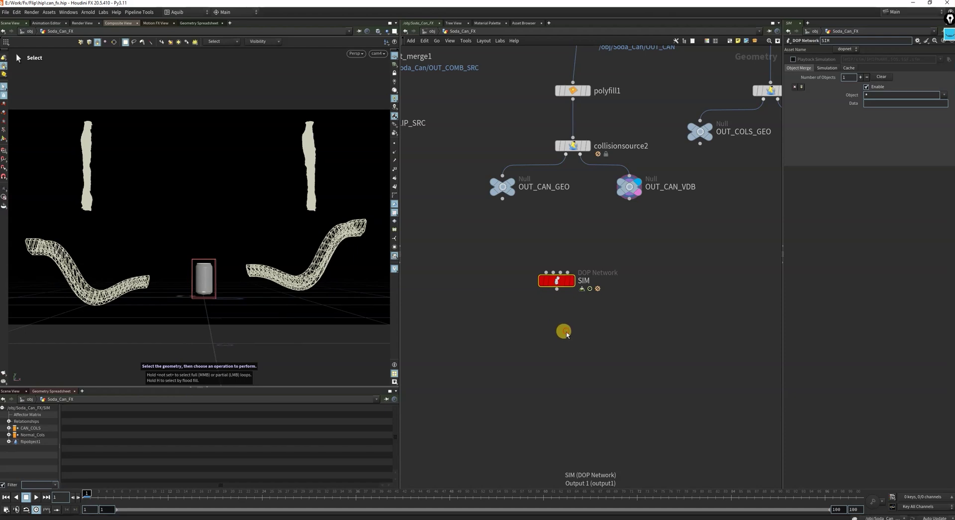
Set the substeps of the SIM DOP network to 2.
{"action": "left_click_drag", "start_coordinate": [615, 332], "coordinate": [465, 220]}
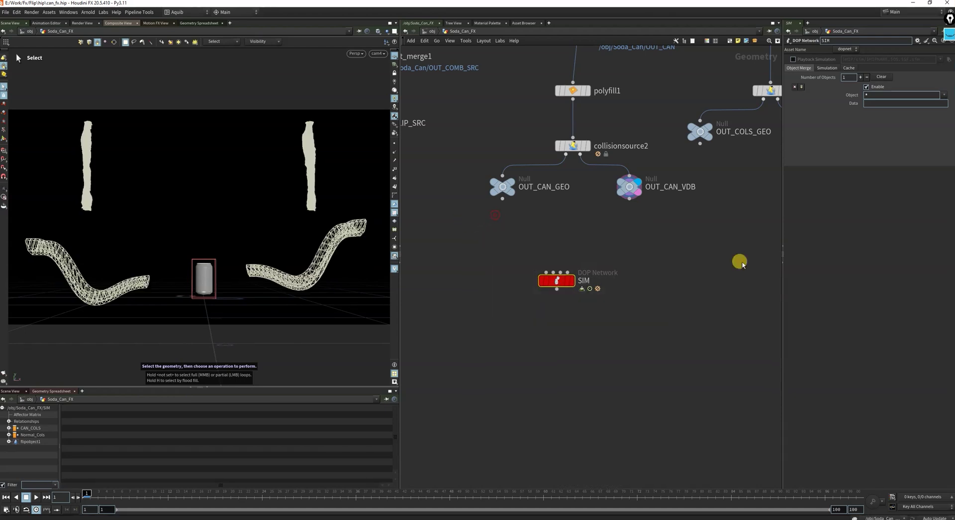
{"action": "left_click", "coordinate": [827, 68]}
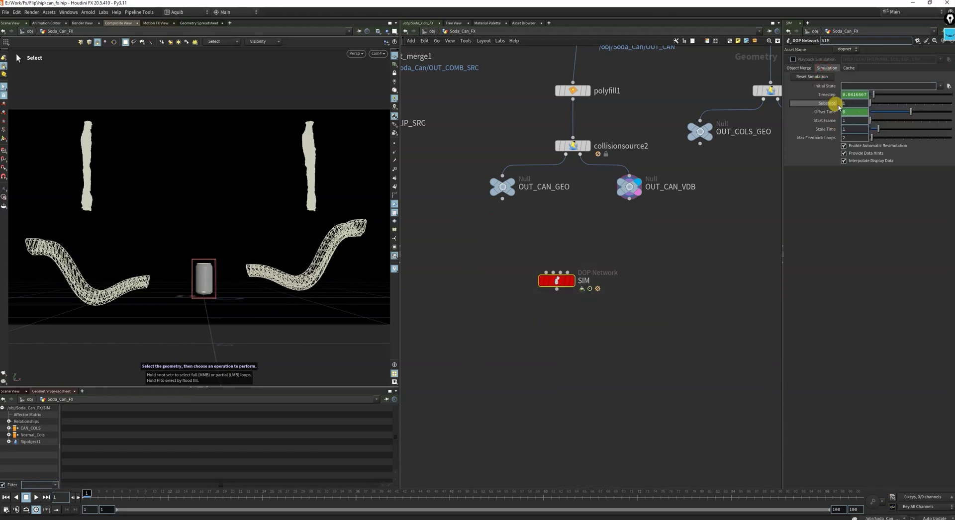
{"action": "left_click_drag", "start_coordinate": [851, 104], "coordinate": [808, 113]}
{"action": "type", "text": "2"}
{"action": "key", "text": "Return"}
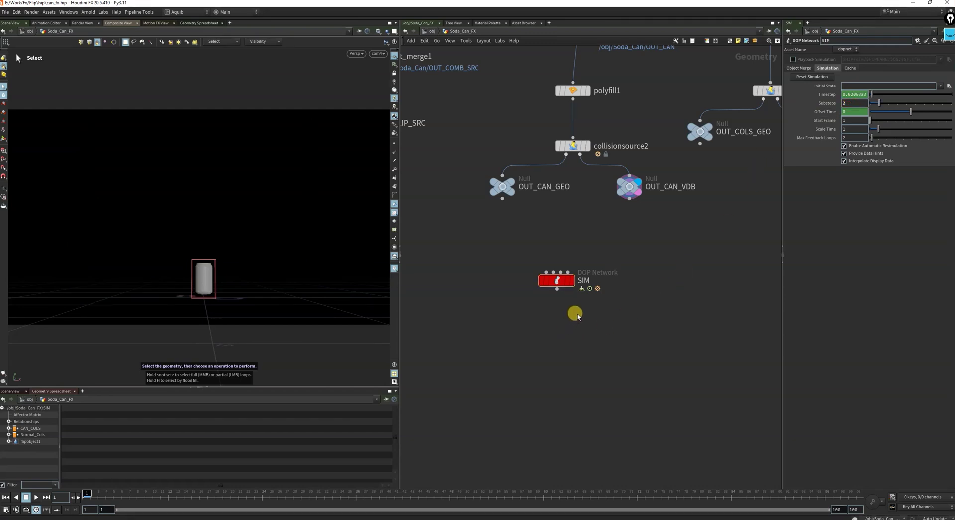
{"action": "key", "text": "Tab"}
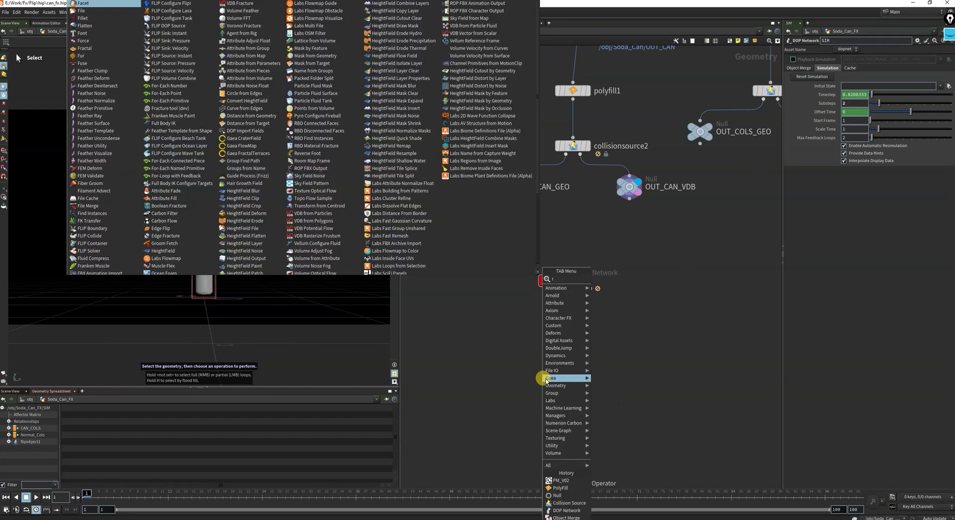
{"action": "type", "text": "fil"}
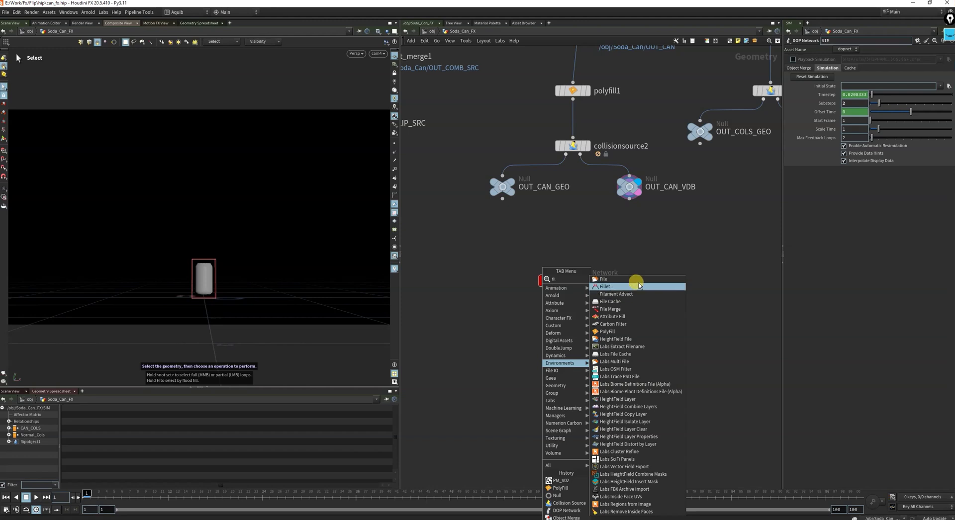
{"action": "key", "text": "BackSpace"}
{"action": "key", "text": "BackSpace"}
{"action": "key", "text": "BackSpace"}
{"action": "key", "text": "Escape"}
Add a DOP I/O setup below the SIM node and delete its filecache1 node, keeping the import node.
{"action": "key", "text": "Tab"}
{"action": "type", "text": "dop"}
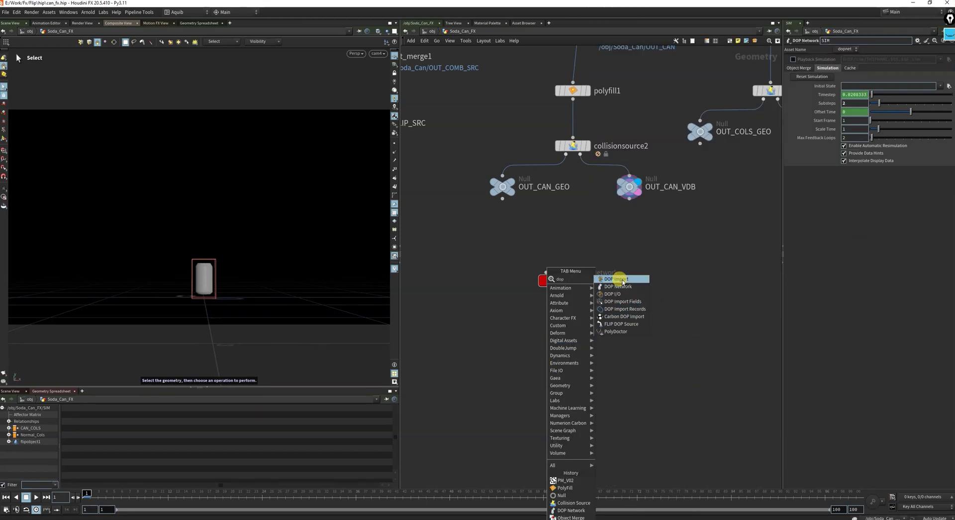
{"action": "left_click", "coordinate": [622, 295]}
{"action": "left_click", "coordinate": [576, 358]}
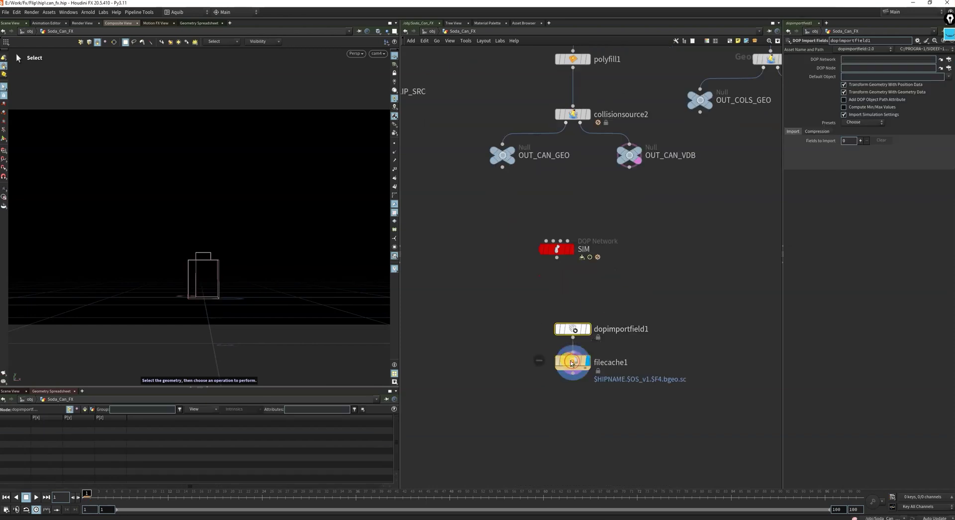
{"action": "left_click_drag", "start_coordinate": [481, 351], "coordinate": [687, 389]}
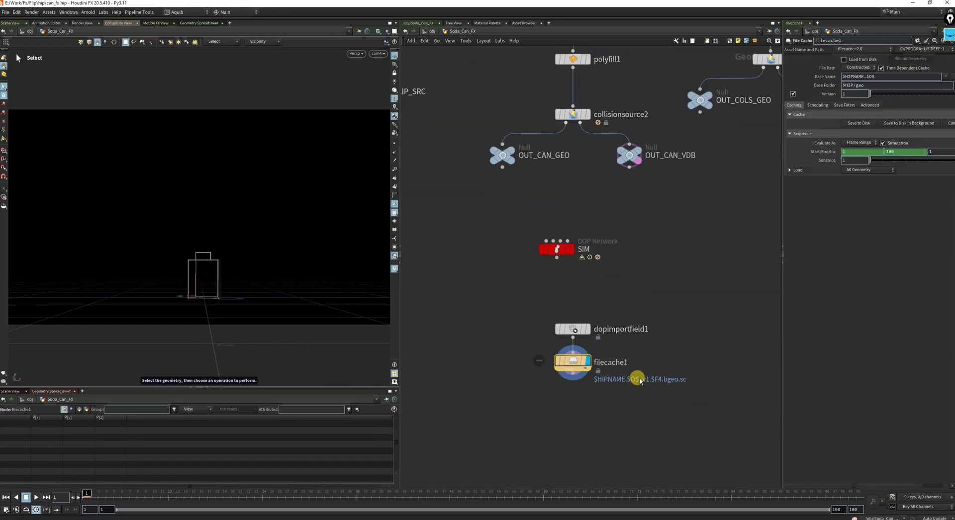
{"action": "key", "text": "Delete"}
Reference the SIM DOP network as both the DOP Network and the DOP Node of dopimportfield1.
{"action": "mouse_move", "coordinate": [554, 249]}
{"action": "left_click_drag", "start_coordinate": [551, 251], "coordinate": [852, 60]}
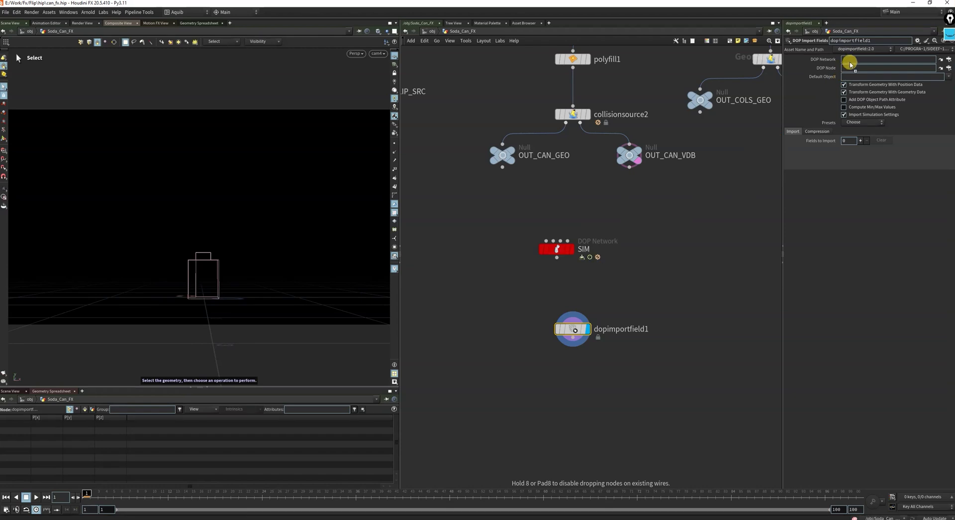
{"action": "left_click_drag", "start_coordinate": [569, 249], "coordinate": [871, 75]}
Extend dopimportfield1's DOP Node path to ../SIM/flipobject1 using the FLIP object's name from inside SIM, and try to add a field to import.
{"action": "double_click", "coordinate": [593, 254]}
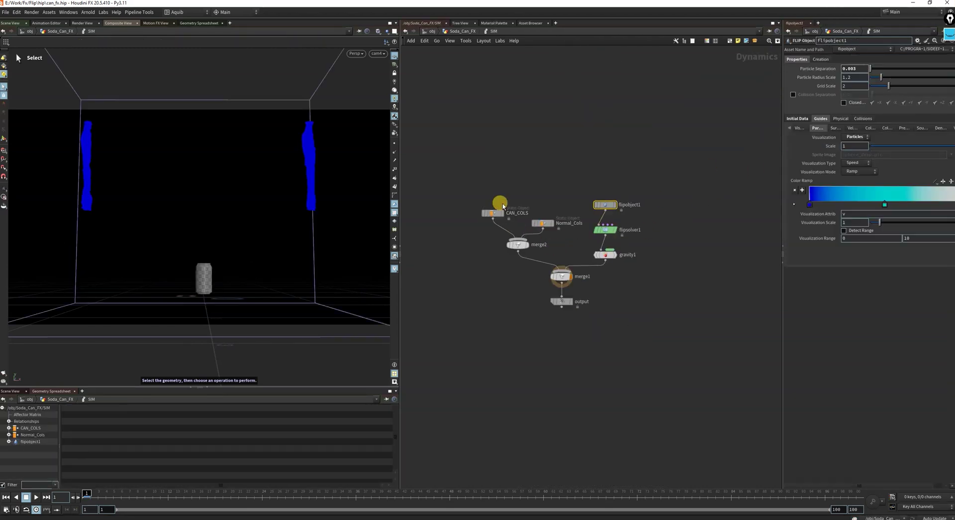
{"action": "scroll", "coordinate": [592, 204], "scroll_direction": "up", "scroll_amount": 2}
{"action": "double_click", "coordinate": [655, 208]}
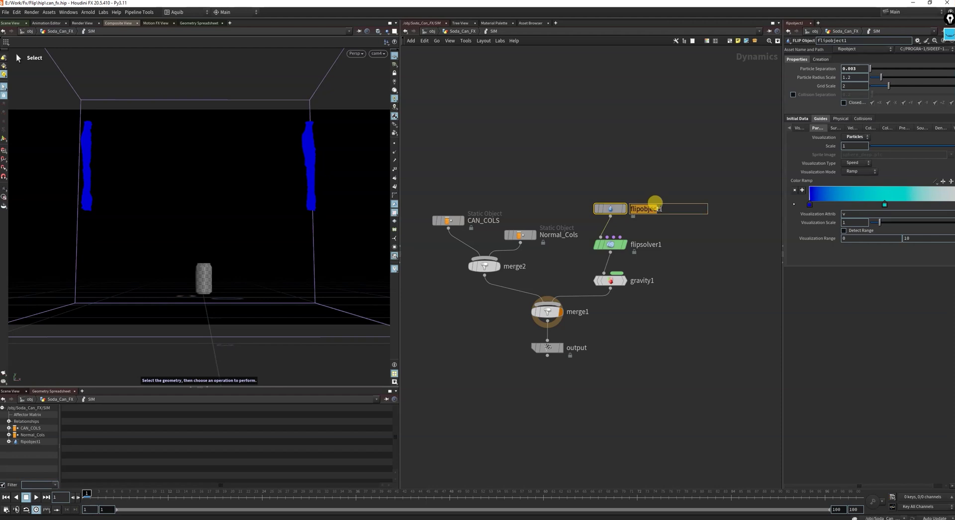
{"action": "key", "text": "ctrl+c"}
{"action": "left_click", "coordinate": [635, 152]}
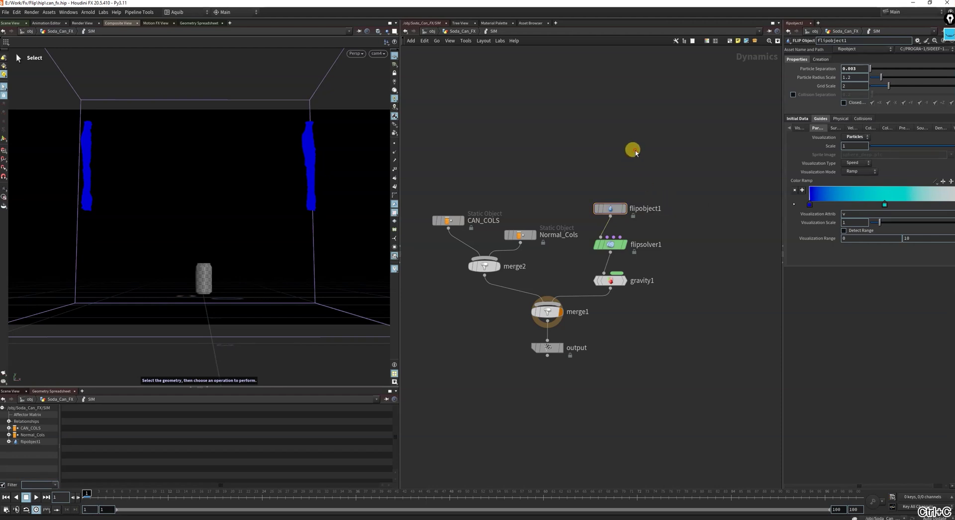
{"action": "key", "text": "u"}
{"action": "left_click_drag", "start_coordinate": [488, 308], "coordinate": [618, 356]}
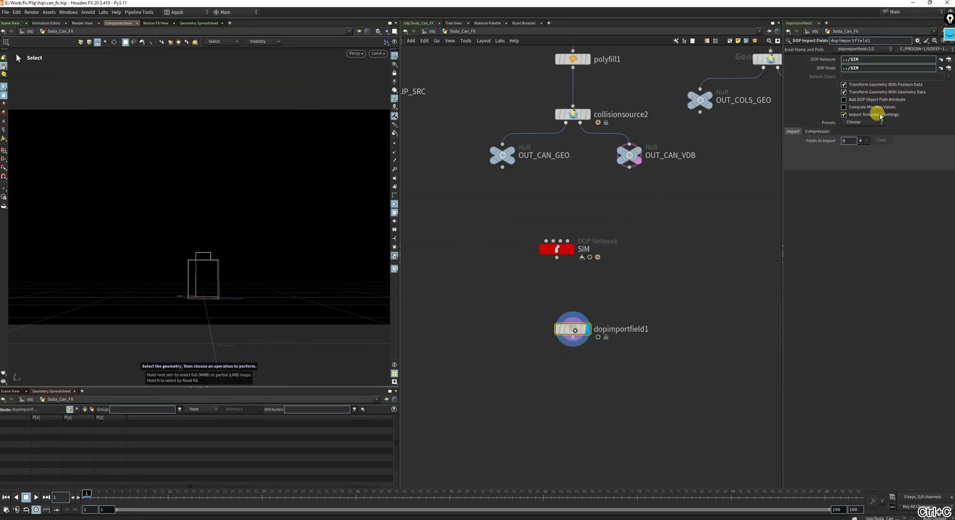
{"action": "type", "text": "/"}
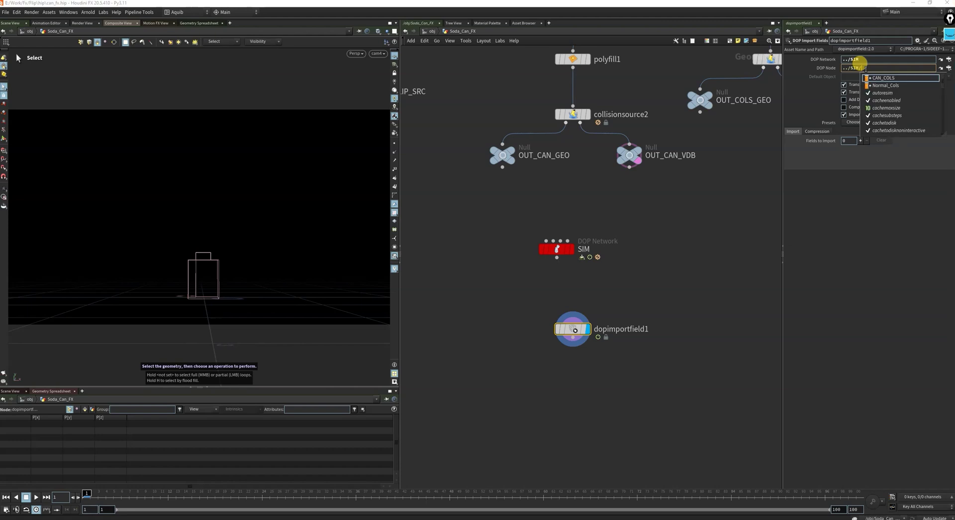
{"action": "key", "text": "ctrl+v"}
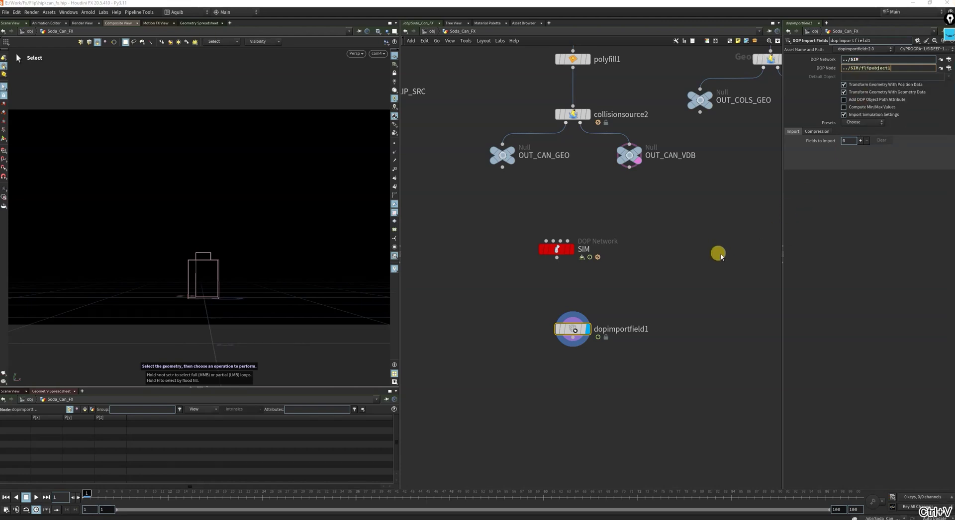
{"action": "left_click", "coordinate": [861, 141]}
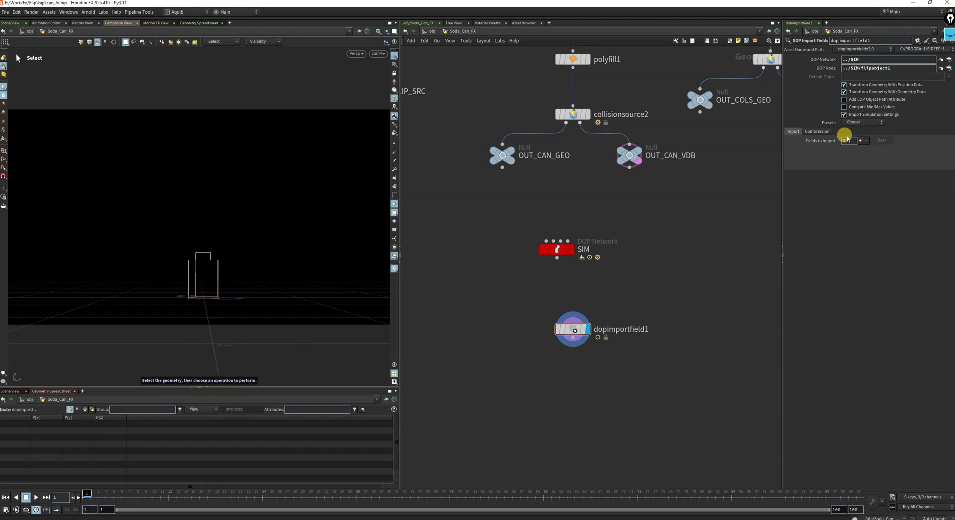
Load can_fx.hip from the E:/Work/Fx/Flip project with the Enhanced Houdini Project Manager.
{"action": "left_click", "coordinate": [153, 493]}
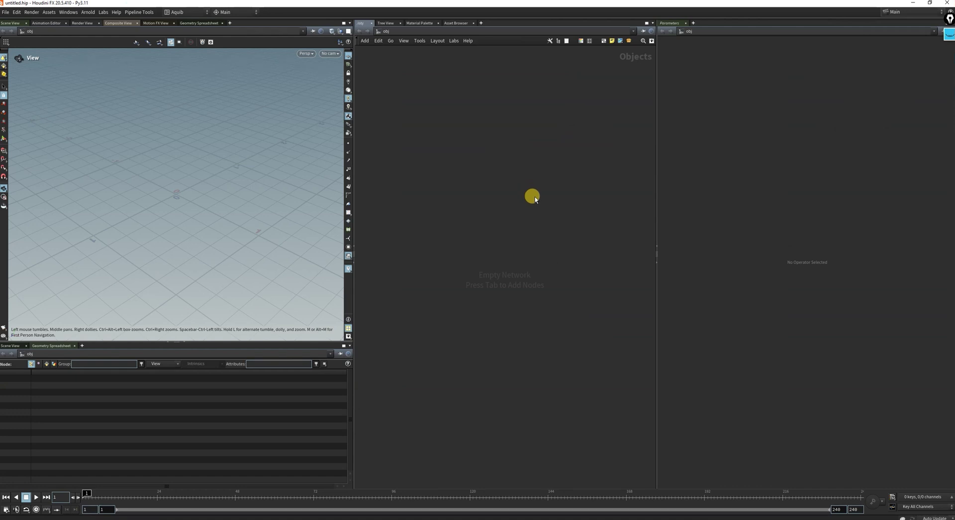
{"action": "key", "text": "n"}
{"action": "left_click", "coordinate": [536, 176]}
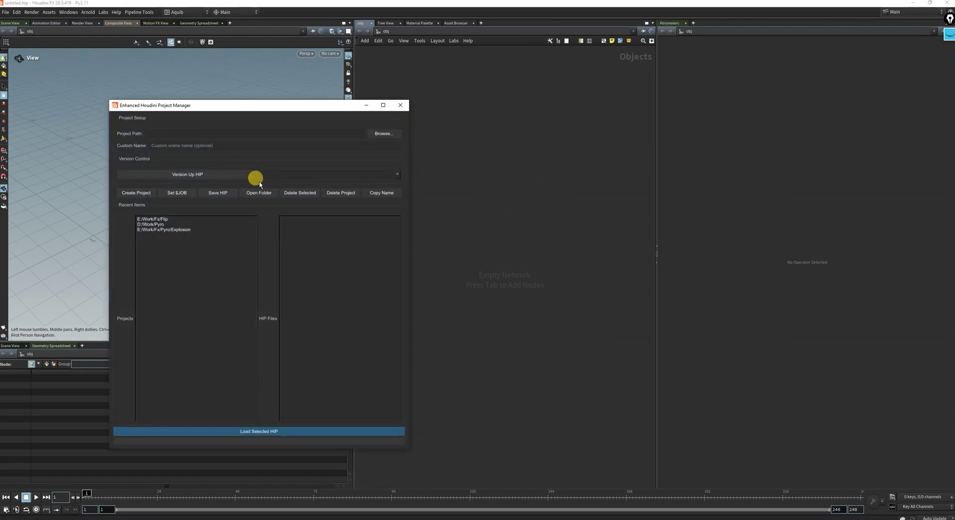
{"action": "left_click", "coordinate": [154, 220]}
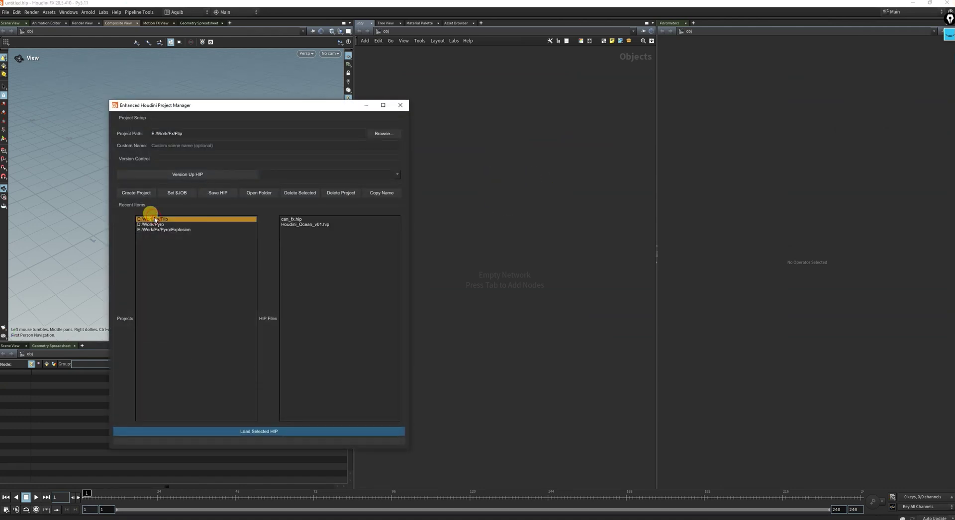
{"action": "left_click", "coordinate": [295, 220]}
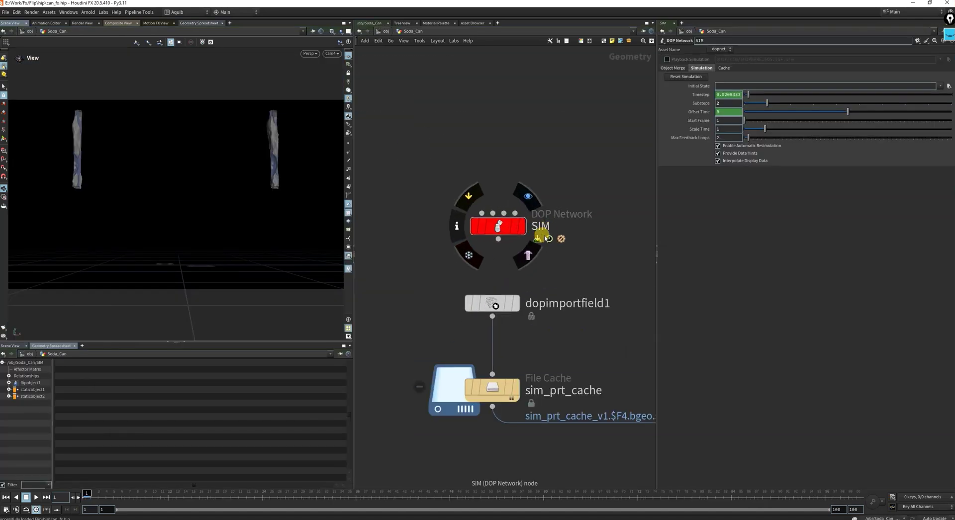
Display the existing dopimportfield1 node below SIM and examine its import settings.
{"action": "left_click", "coordinate": [516, 303]}
{"action": "left_click_drag", "start_coordinate": [577, 330], "coordinate": [499, 306]}
{"action": "scroll", "coordinate": [545, 303], "scroll_direction": "down", "scroll_amount": 3}
{"action": "left_click_drag", "start_coordinate": [448, 280], "coordinate": [597, 328]}
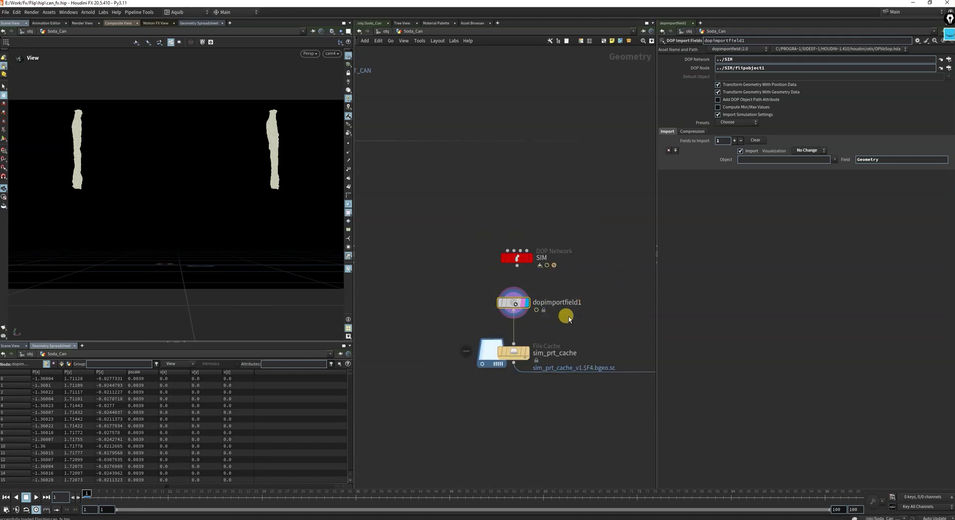
Add a new DOP Import Fields node in the empty space beside the existing import and cache chain.
{"action": "scroll", "coordinate": [583, 311], "scroll_direction": "down", "scroll_amount": 2}
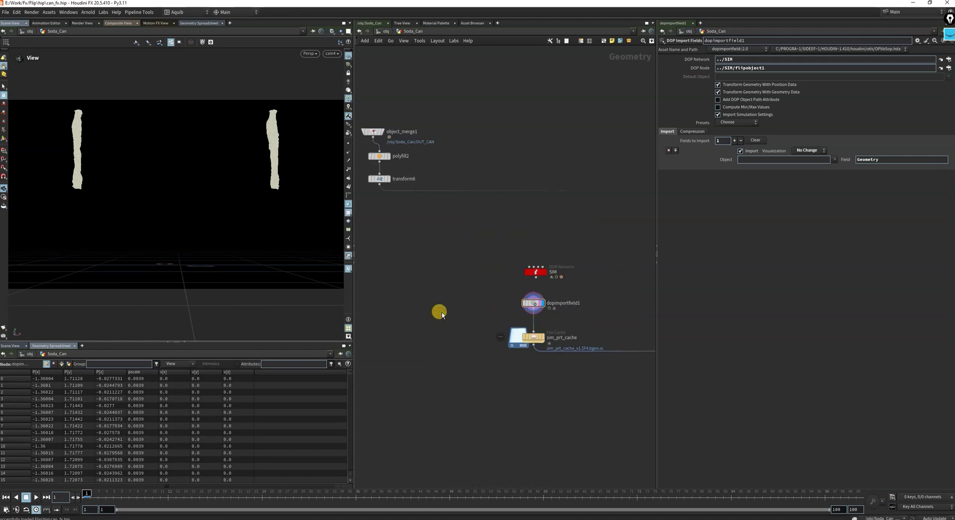
{"action": "key", "text": "Tab"}
{"action": "type", "text": "do"}
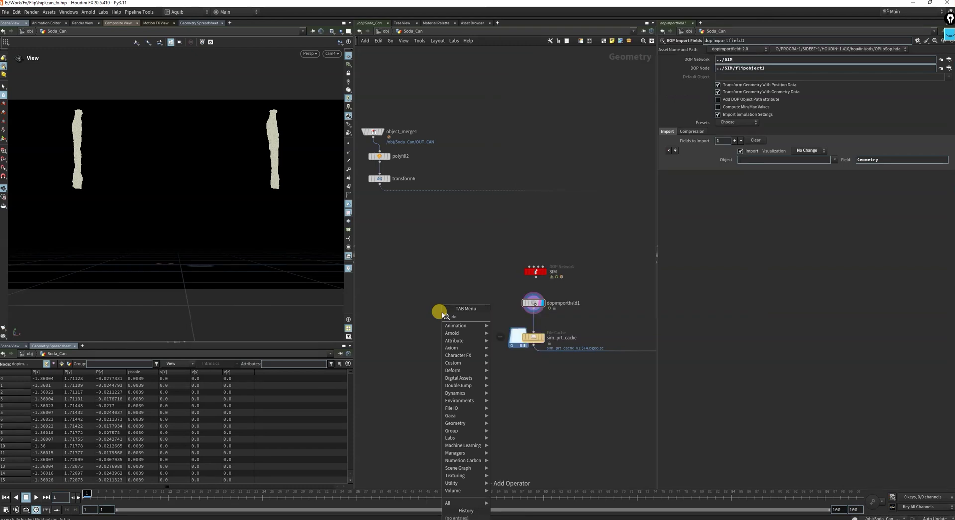
{"action": "type", "text": "p"}
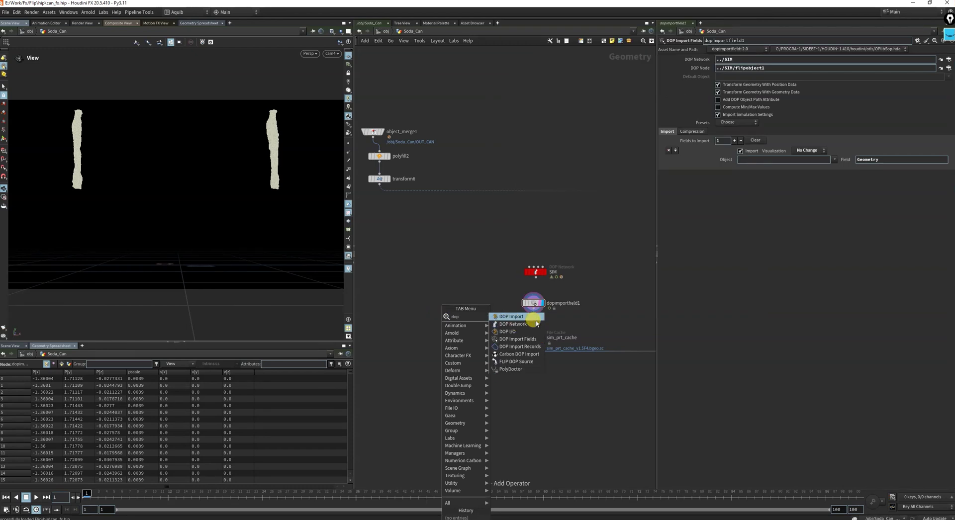
{"action": "left_click", "coordinate": [520, 339]}
{"action": "left_click", "coordinate": [428, 313]}
{"action": "scroll", "coordinate": [475, 318], "scroll_direction": "up", "scroll_amount": 2}
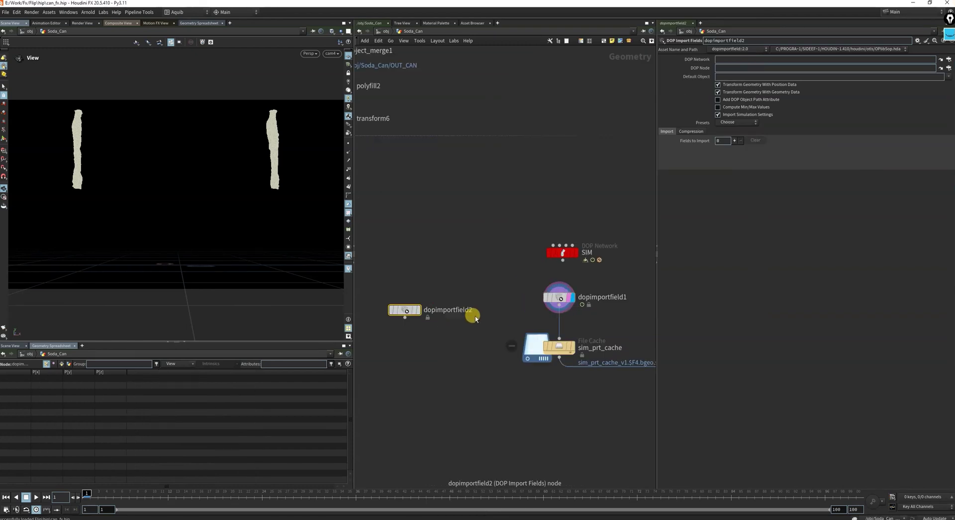
Set the new import node's DOP Network to /obj/Soda_Can/SIM by copying the SIM node's path.
{"action": "left_click_drag", "start_coordinate": [504, 219], "coordinate": [588, 264]}
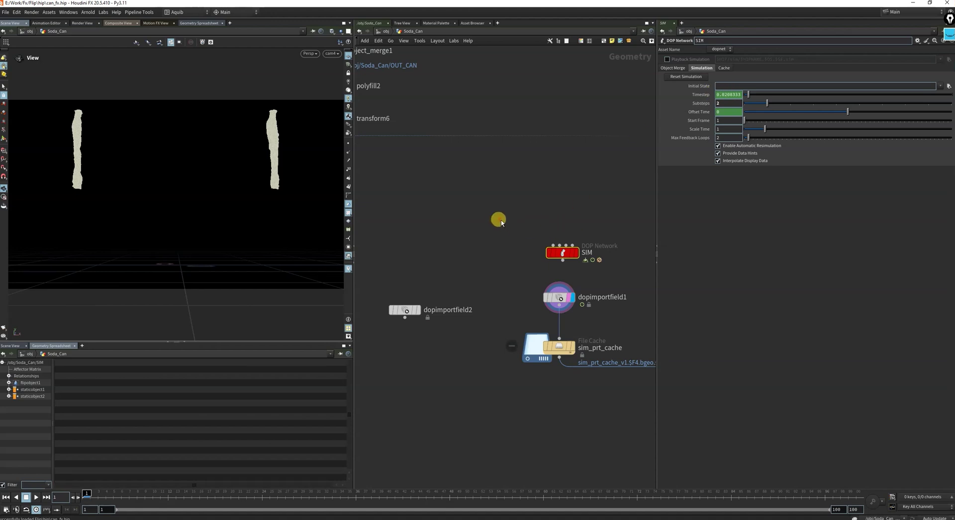
{"action": "left_click", "coordinate": [465, 256]}
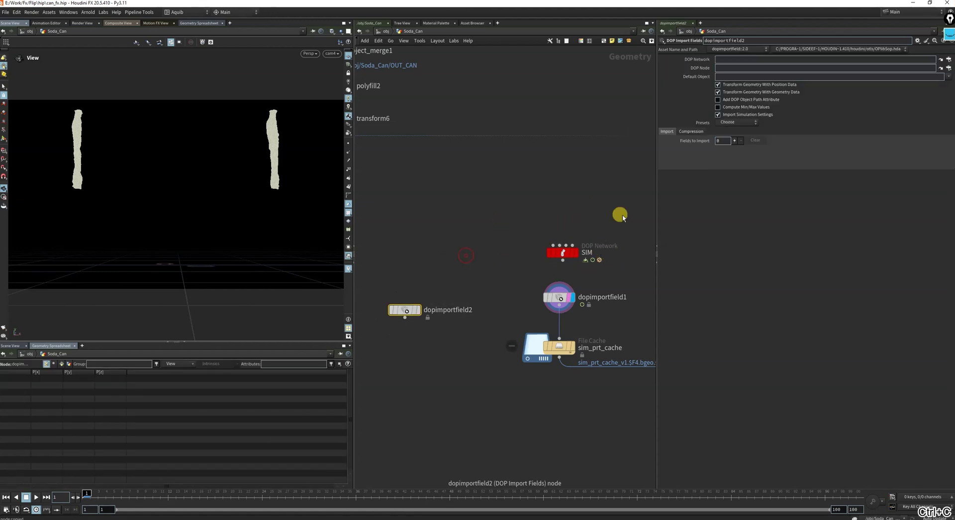
{"action": "type", "text": "/obj/Soda_Can/SIM"}
{"action": "left_click", "coordinate": [531, 138]}
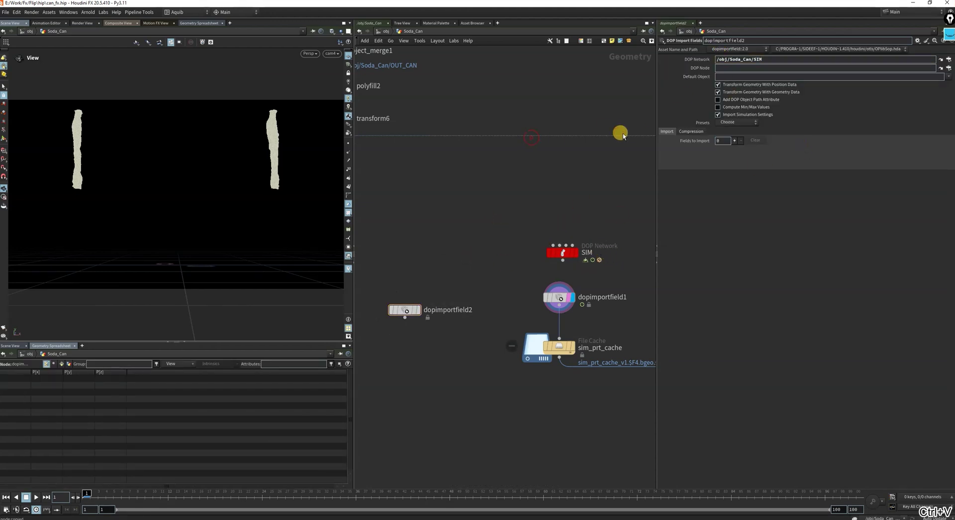
Set the new import node's DOP Node to the flipobject1 path under /obj/Soda_Can/SIM.
{"action": "left_click", "coordinate": [637, 70]}
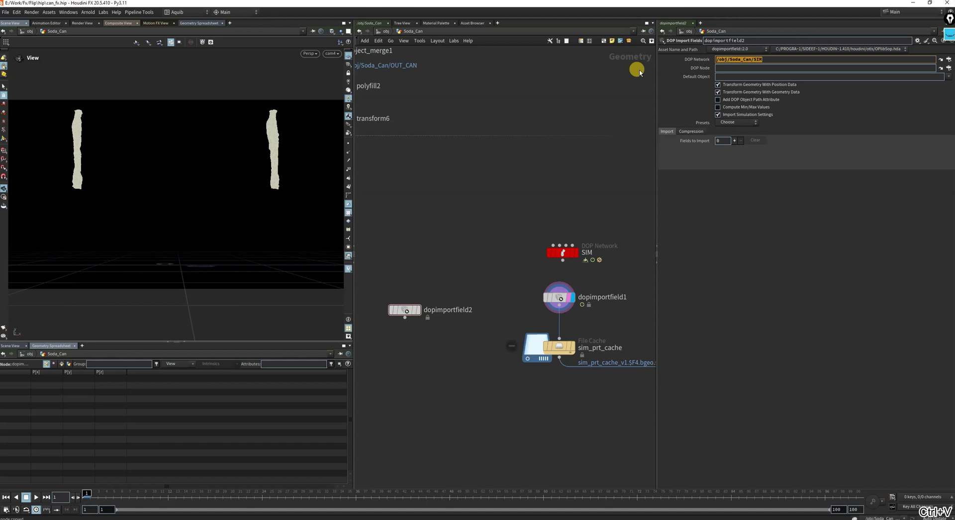
{"action": "left_click", "coordinate": [723, 59]}
{"action": "key", "text": "ctrl+c"}
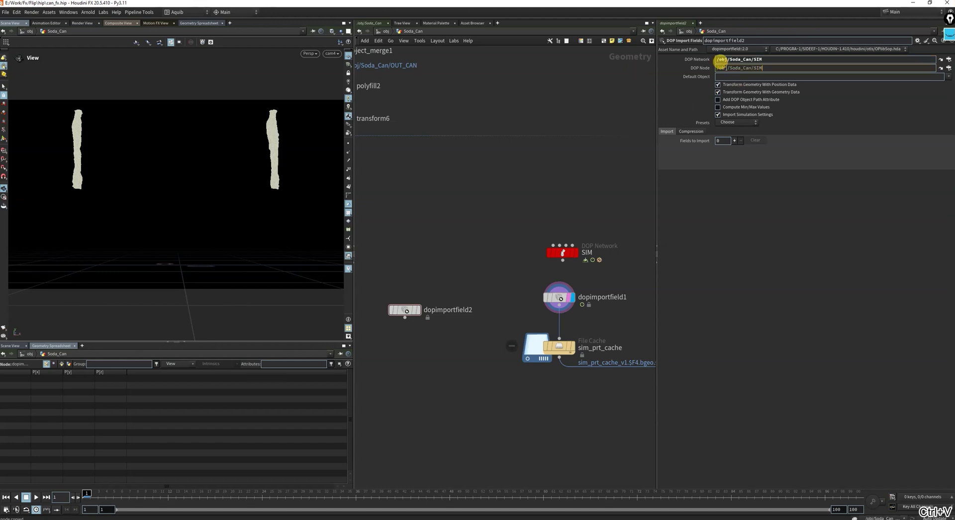
{"action": "left_click", "coordinate": [523, 151]}
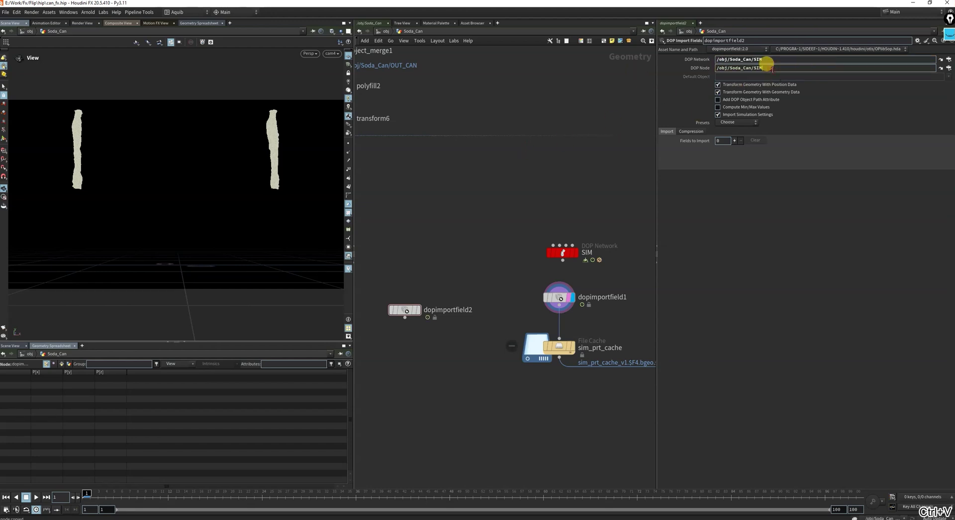
{"action": "type", "text": "/fli"}
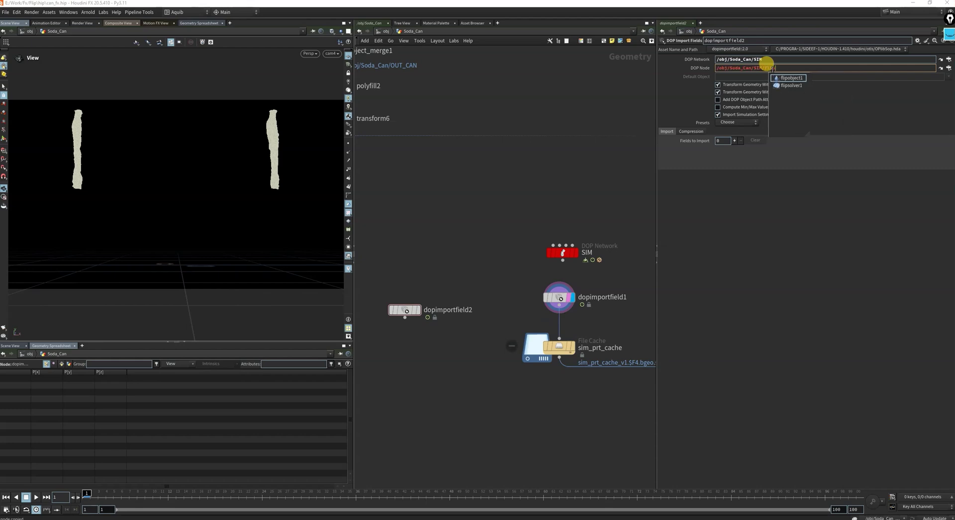
{"action": "key", "text": "Tab"}
{"action": "key", "text": "Escape"}
Display dopimportfield2 and apply its Particles preset to import the Geometry field.
{"action": "left_click", "coordinate": [417, 310]}
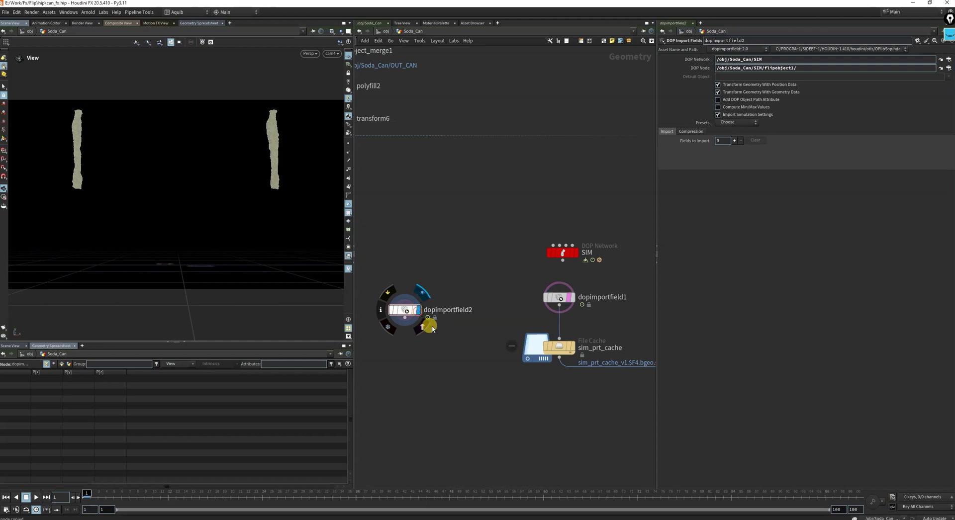
{"action": "left_click", "coordinate": [414, 311]}
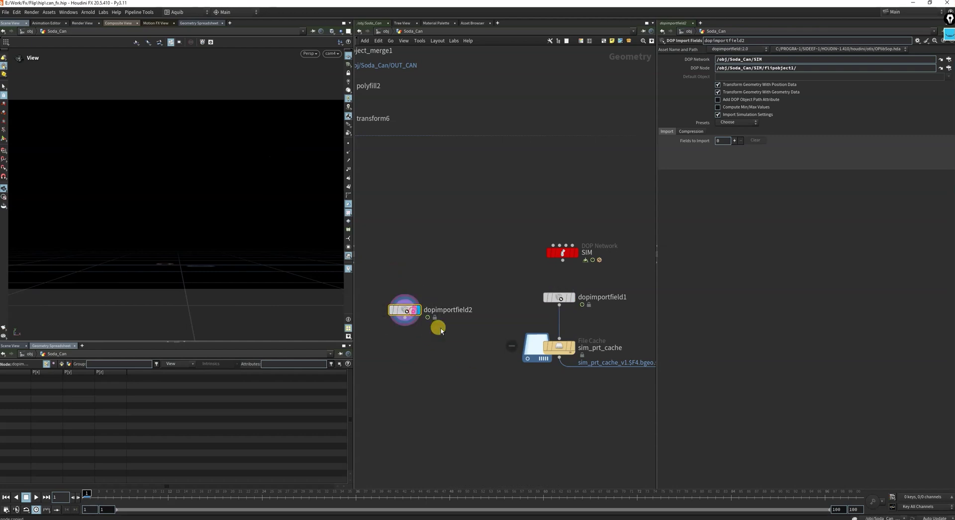
{"action": "left_click", "coordinate": [724, 123]}
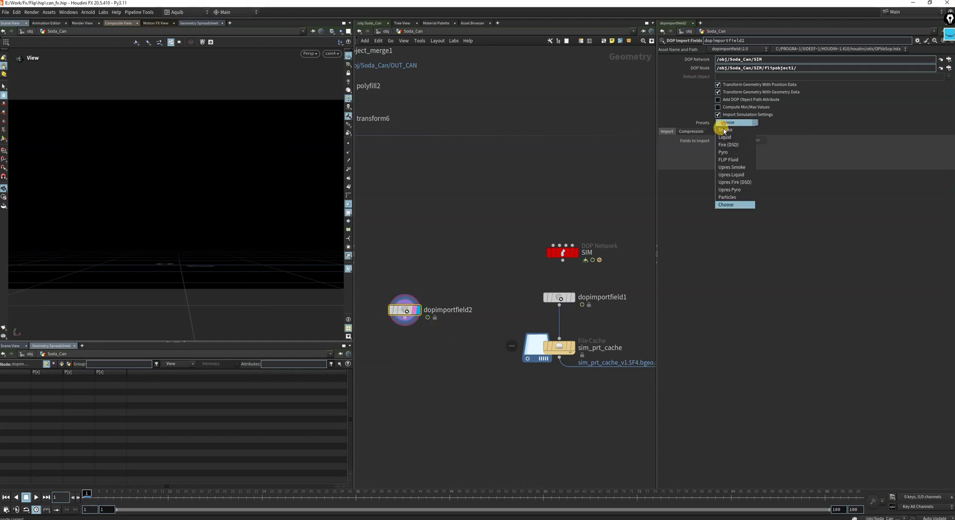
{"action": "left_click", "coordinate": [725, 197]}
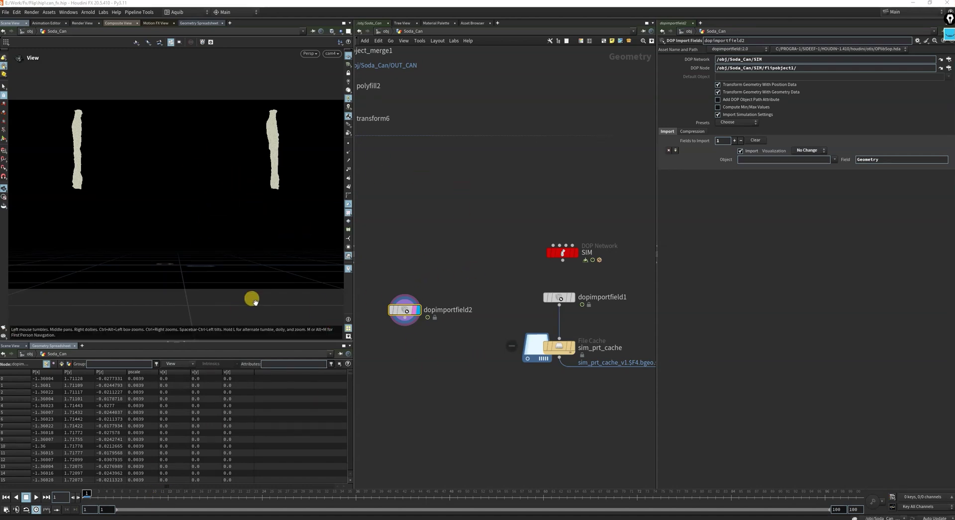
Add a File Cache node below dopimportfield2 and wire the import node's output into it.
{"action": "scroll", "coordinate": [516, 301], "scroll_direction": "down", "scroll_amount": 2}
{"action": "scroll", "coordinate": [514, 330], "scroll_direction": "up", "scroll_amount": 2}
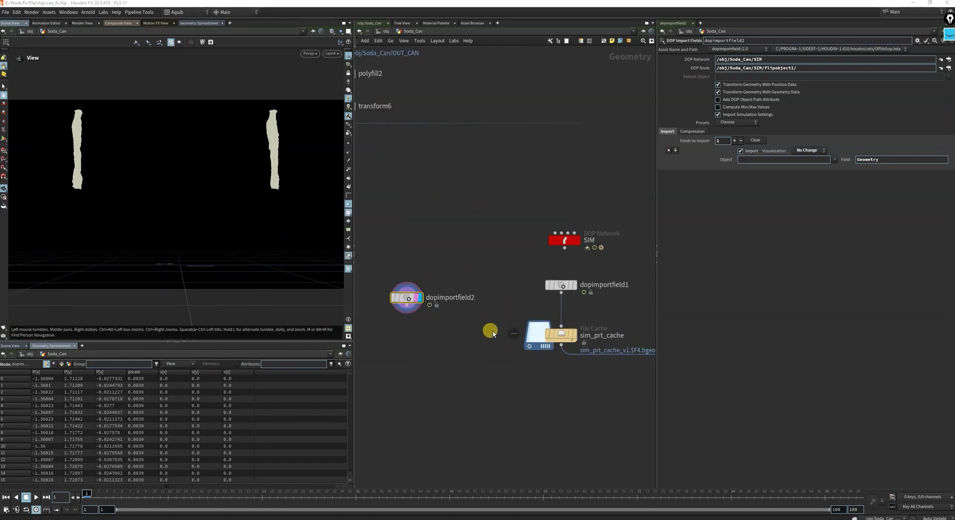
{"action": "key", "text": "Tab"}
{"action": "type", "text": "fileca"}
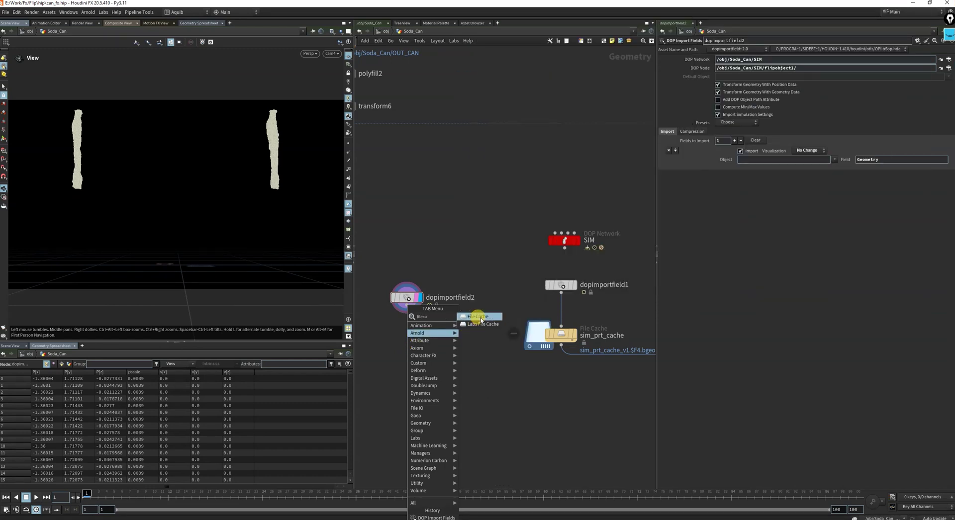
{"action": "left_click", "coordinate": [479, 317]}
{"action": "left_click", "coordinate": [409, 357]}
{"action": "left_click_drag", "start_coordinate": [406, 346], "coordinate": [417, 309]}
{"action": "left_click", "coordinate": [417, 308]}
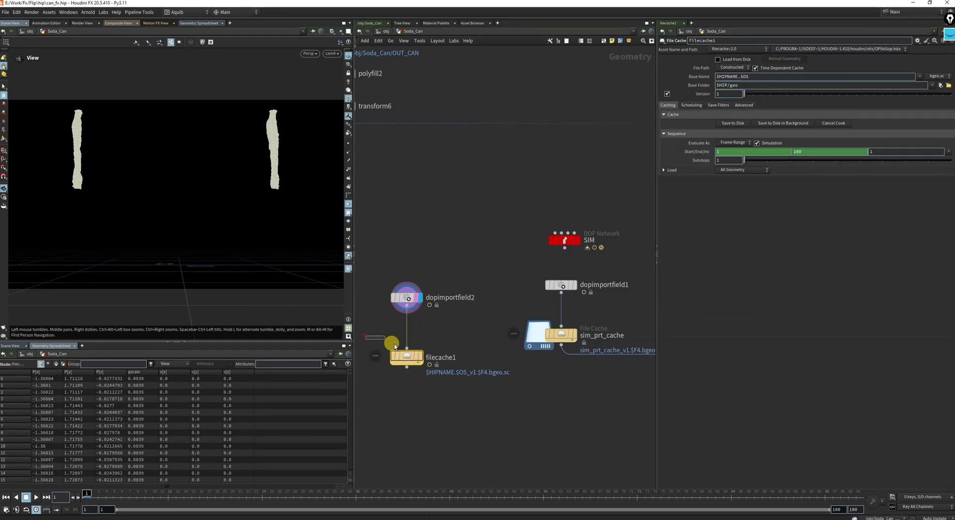
Set the new file cache's base folder to $JOB/geo.
{"action": "left_click", "coordinate": [727, 86]}
{"action": "key", "text": "BackSpace"}
{"action": "key", "text": "BackSpace"}
{"action": "key", "text": "BackSpace"}
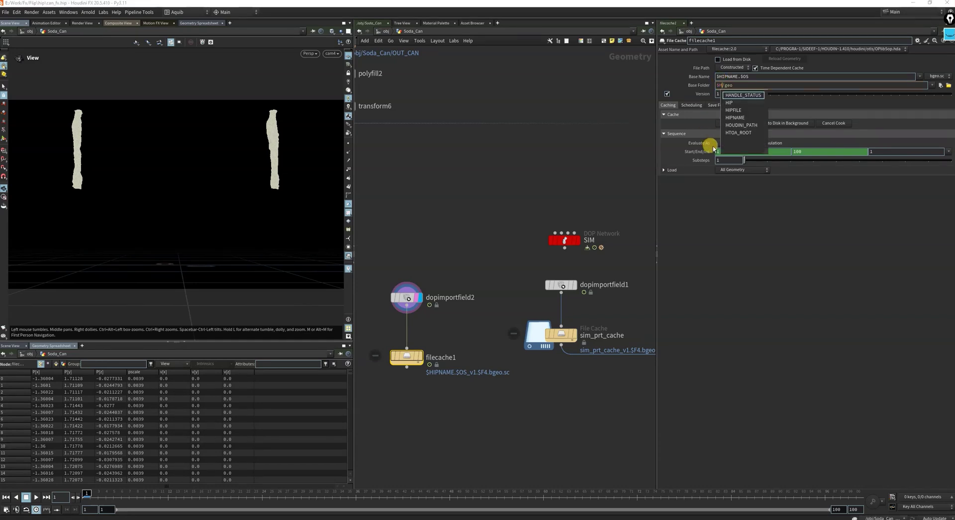
{"action": "type", "text": "JO"}
{"action": "key", "text": "Down"}
{"action": "key", "text": "Return"}
{"action": "key", "text": "Return"}
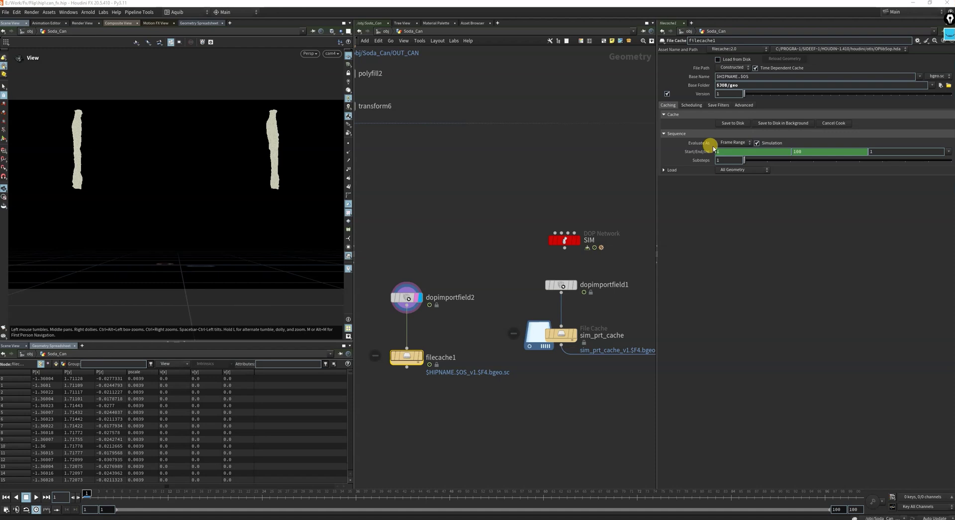
Shorten the file cache's base name to $OS and rename the node sim_particles.
{"action": "left_click_drag", "start_coordinate": [740, 77], "coordinate": [716, 77]}
{"action": "key", "text": "BackSpace"}
{"action": "double_click", "coordinate": [440, 357]}
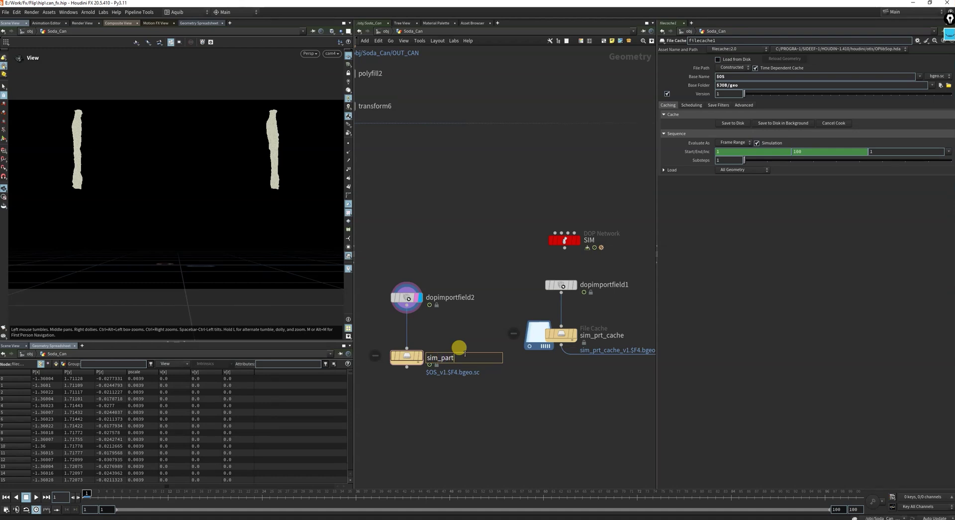
{"action": "type", "text": "sim_particles"}
{"action": "key", "text": "Return"}
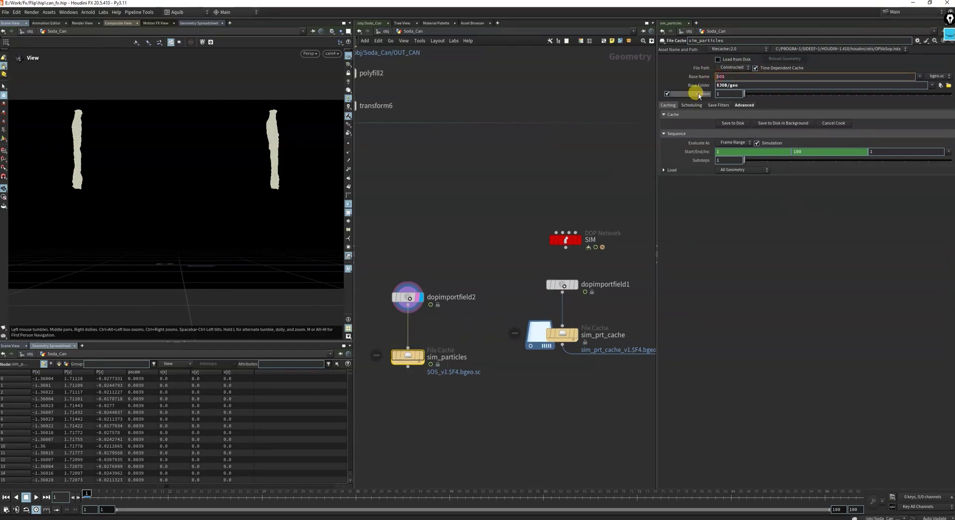
Check the full output path in the advanced settings of the sim_particles file cache.
{"action": "left_click", "coordinate": [745, 105]}
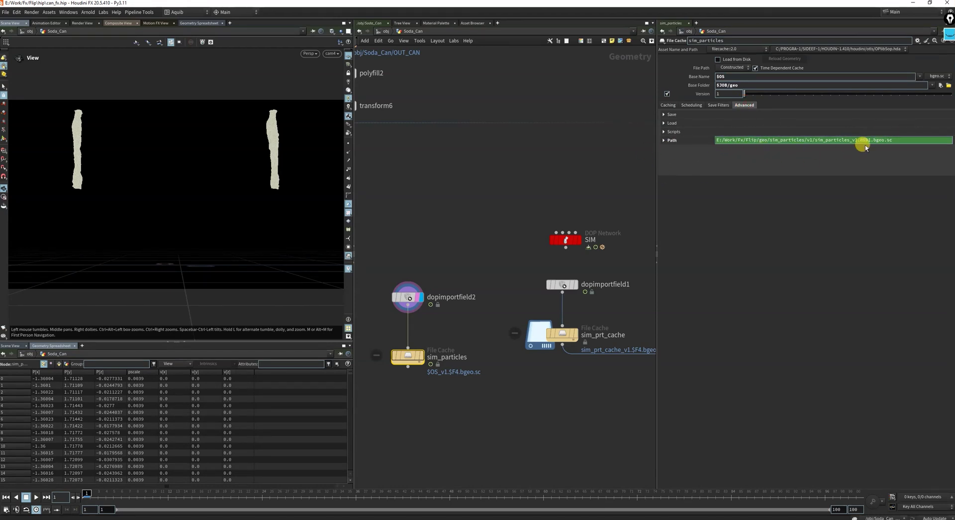
{"action": "scroll", "coordinate": [506, 309], "scroll_direction": "down", "scroll_amount": 3}
{"action": "scroll", "coordinate": [532, 347], "scroll_direction": "up", "scroll_amount": 3}
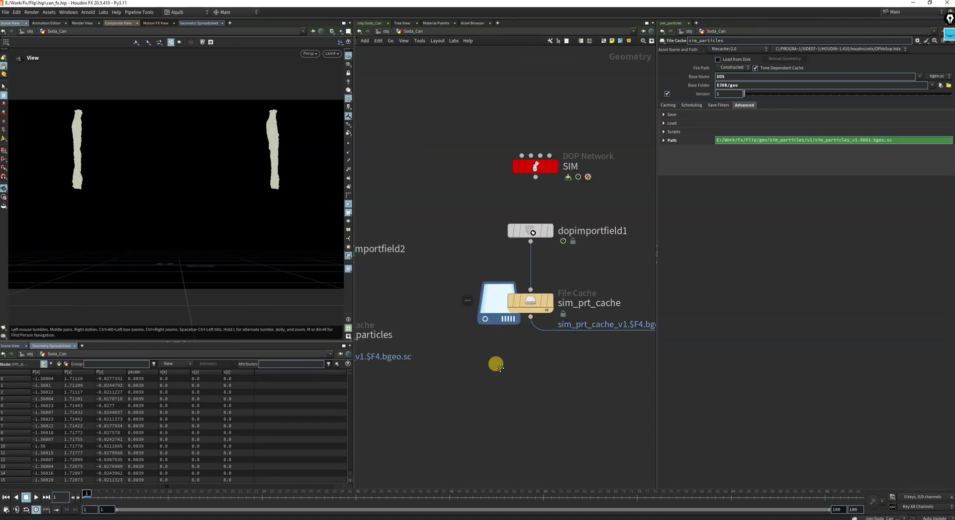
Display the sim_prt_cache node and review its cached splash at frames 57, 72 and 83.
{"action": "middle_click_drag", "start_coordinate": [494, 360], "coordinate": [468, 319]}
{"action": "left_click", "coordinate": [513, 264]}
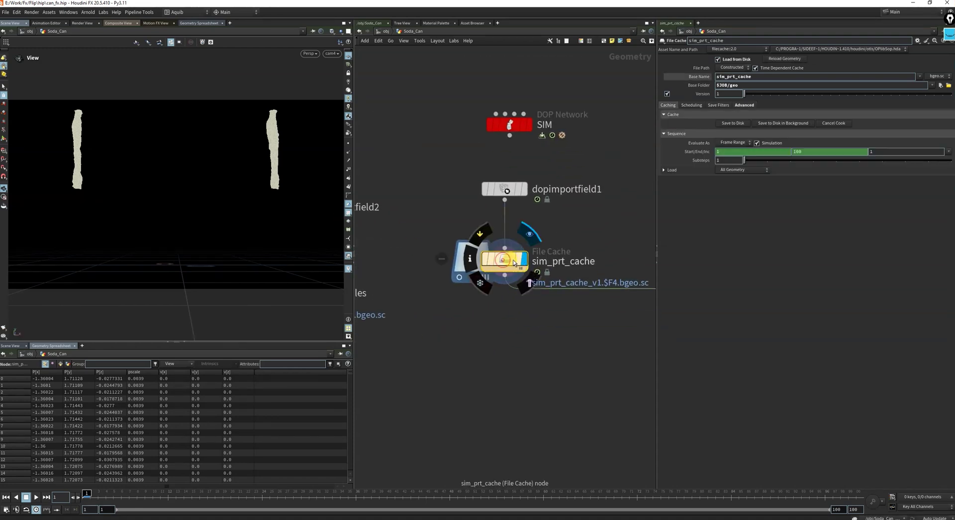
{"action": "left_click_drag", "start_coordinate": [575, 234], "coordinate": [434, 297]}
{"action": "left_click_drag", "start_coordinate": [431, 244], "coordinate": [575, 295]}
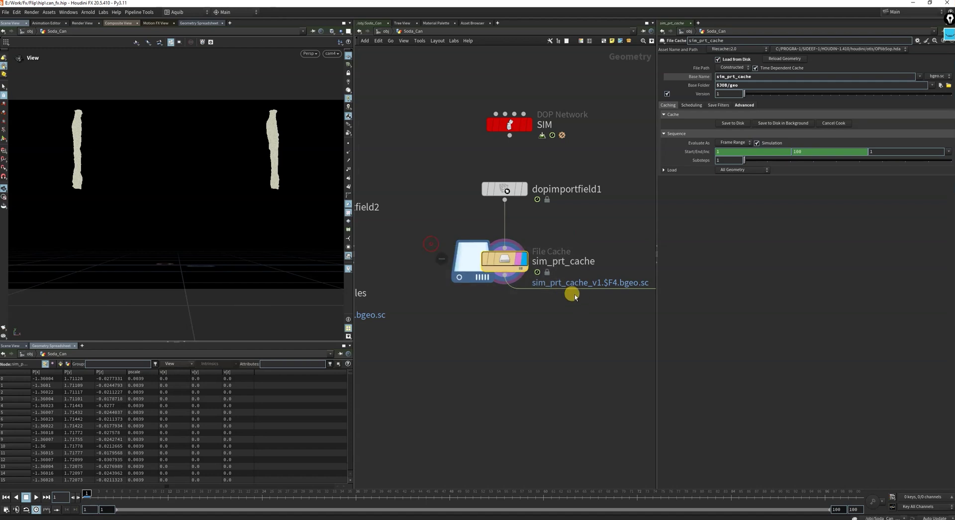
{"action": "scroll", "coordinate": [470, 321], "scroll_direction": "down", "scroll_amount": 4}
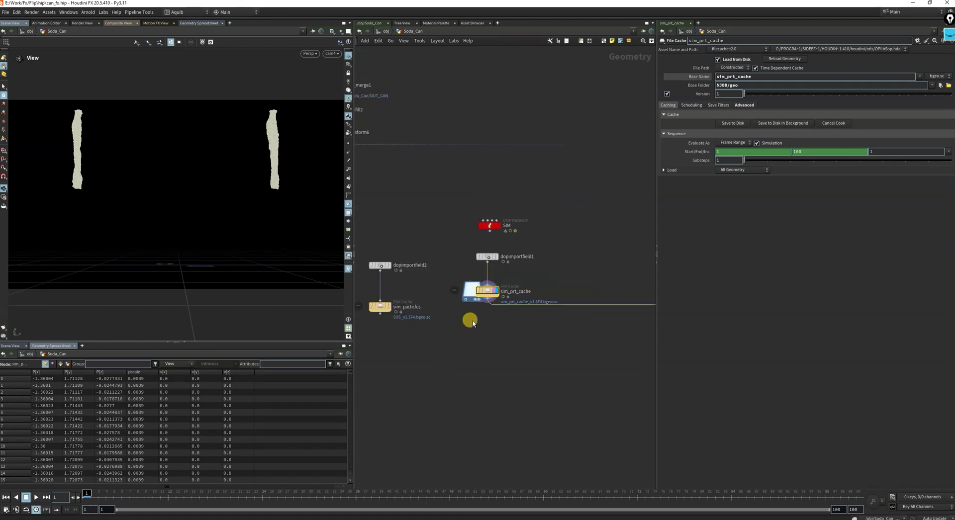
{"action": "left_click", "coordinate": [371, 495]}
{"action": "left_click", "coordinate": [522, 497]}
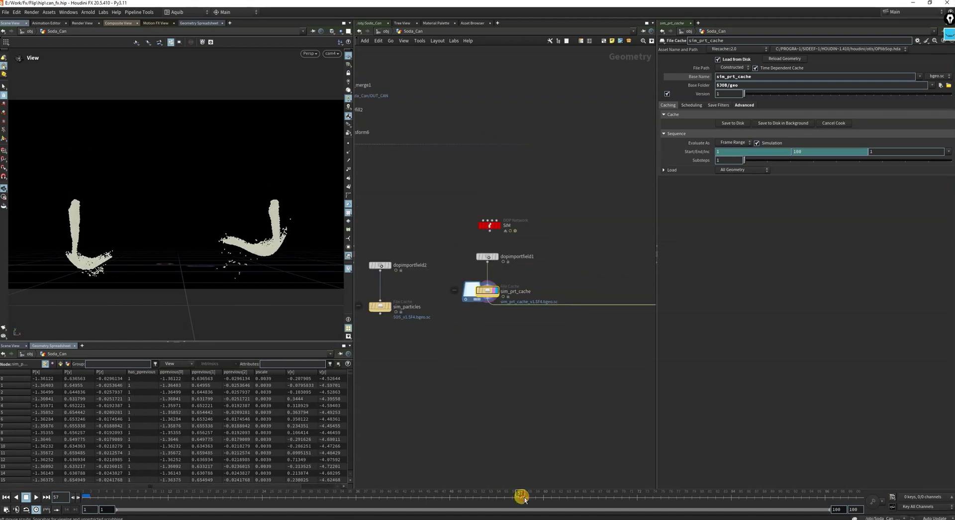
{"action": "left_click", "coordinate": [637, 497]}
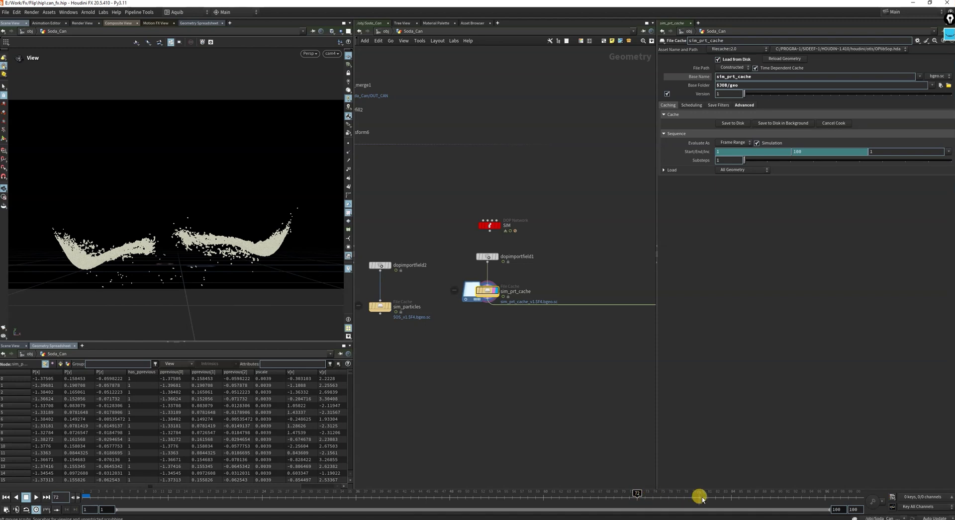
{"action": "left_click", "coordinate": [728, 497]}
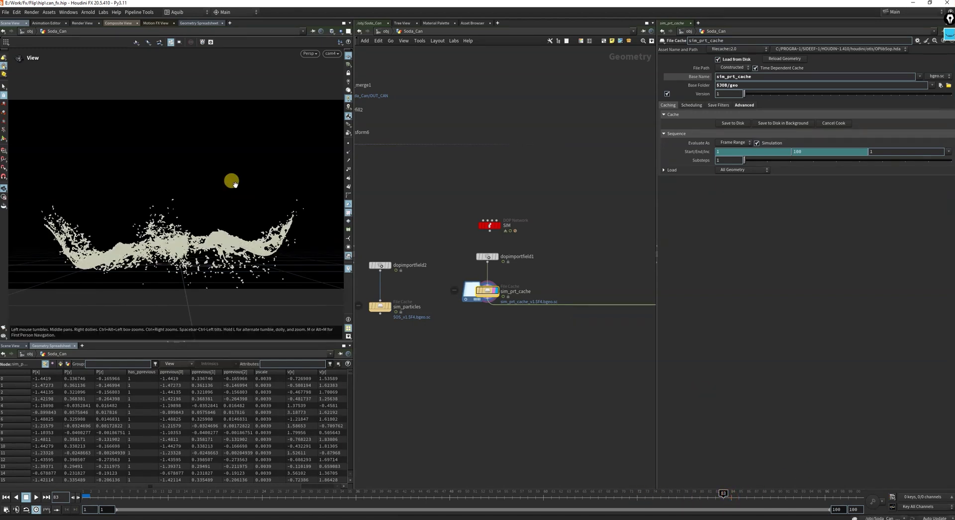
Set the viewport's geometry display options to show particles as Pixels, and inspect the splash at frame 91.
{"action": "key", "text": "d"}
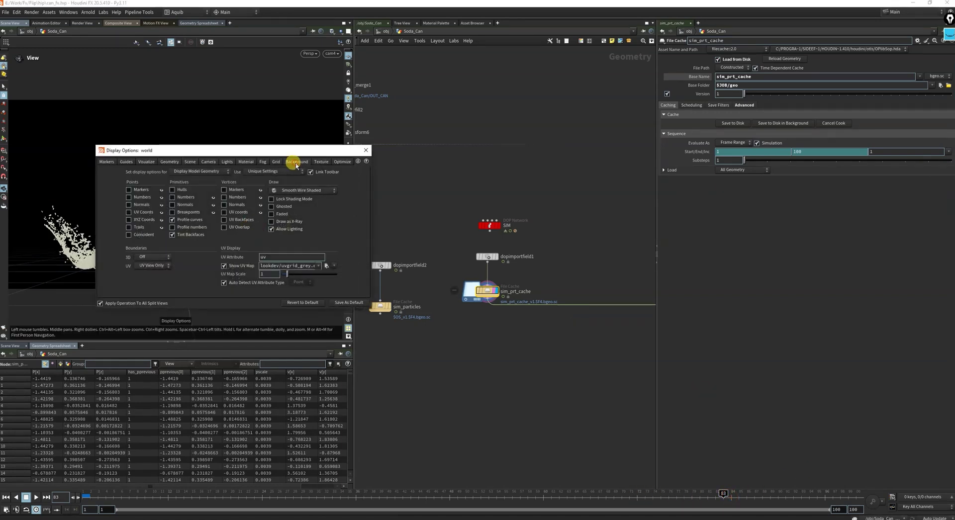
{"action": "left_click", "coordinate": [295, 162]}
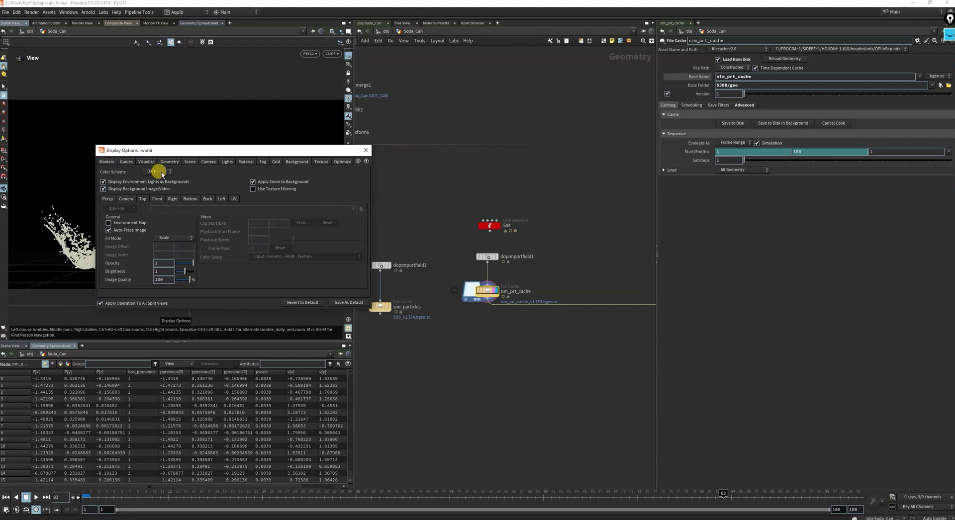
{"action": "left_click", "coordinate": [145, 163]}
{"action": "left_click", "coordinate": [172, 162]}
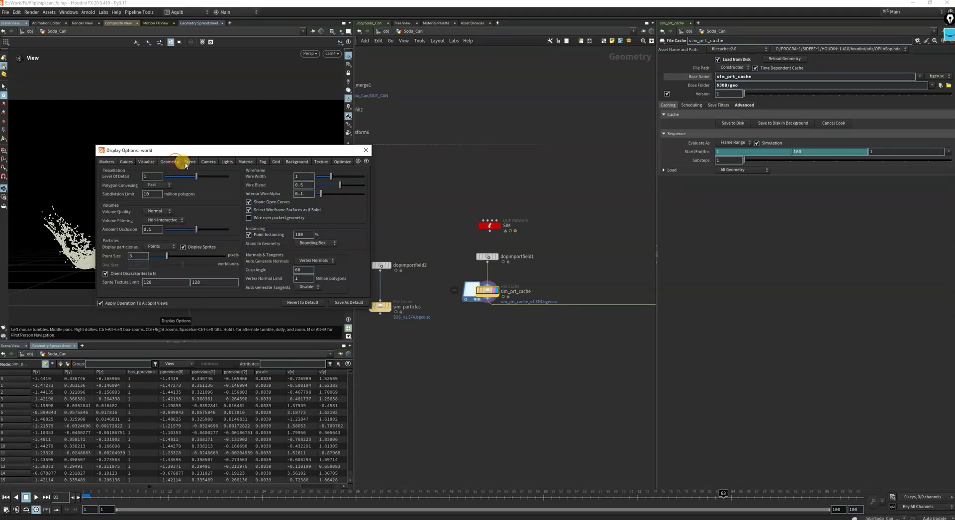
{"action": "left_click", "coordinate": [153, 250]}
{"action": "left_click", "coordinate": [155, 257]}
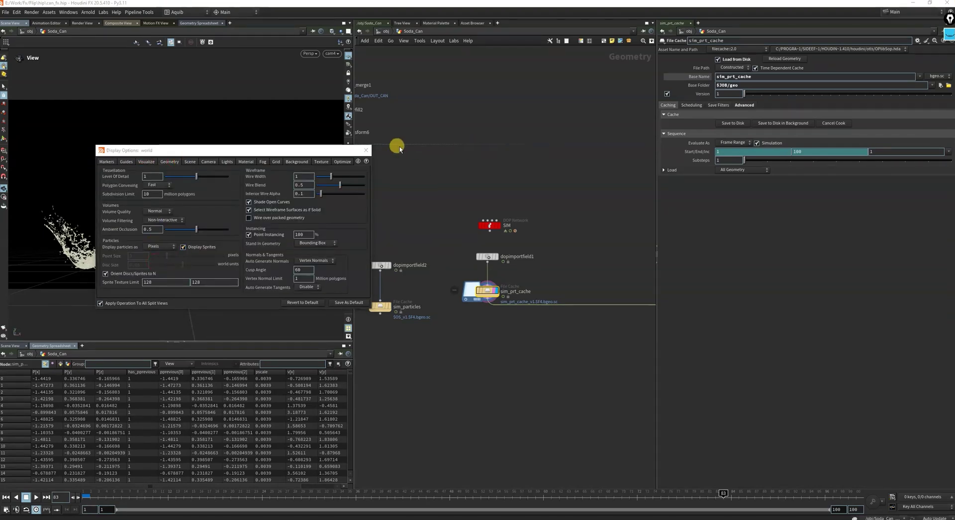
{"action": "left_click", "coordinate": [360, 151]}
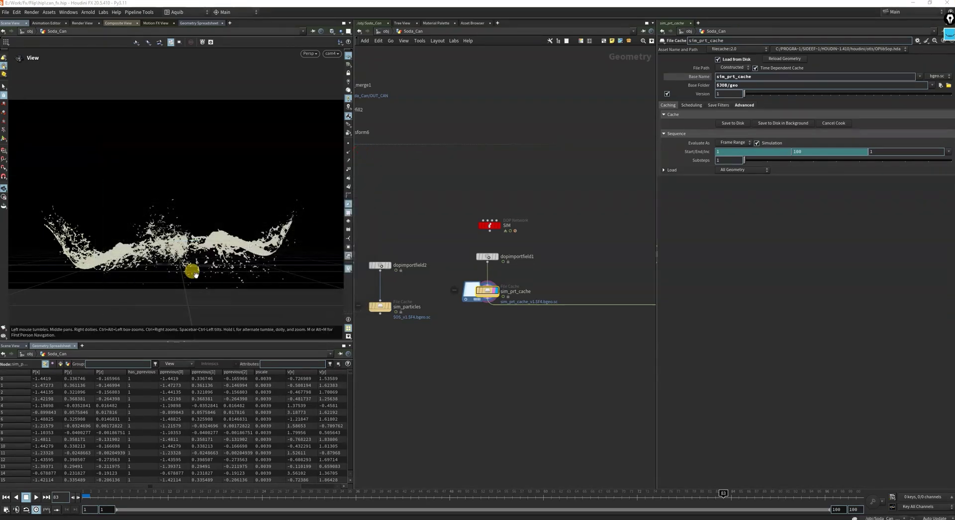
{"action": "left_click", "coordinate": [787, 494]}
{"action": "left_click_drag", "start_coordinate": [238, 276], "coordinate": [186, 245]}
Move the dopimportfield2 and sim_particles nodes farther away from the SIM and sim_prt_cache chain.
{"action": "scroll", "coordinate": [488, 302], "scroll_direction": "down", "scroll_amount": 6}
{"action": "middle_click_drag", "start_coordinate": [538, 342], "coordinate": [492, 312]}
{"action": "scroll", "coordinate": [550, 296], "scroll_direction": "up", "scroll_amount": 5}
{"action": "middle_click_drag", "start_coordinate": [576, 303], "coordinate": [628, 318]}
{"action": "scroll", "coordinate": [563, 302], "scroll_direction": "down", "scroll_amount": 5}
{"action": "middle_click_drag", "start_coordinate": [529, 316], "coordinate": [622, 311]}
{"action": "scroll", "coordinate": [489, 264], "scroll_direction": "up", "scroll_amount": 5}
{"action": "left_click", "coordinate": [523, 254]}
{"action": "left_click_drag", "start_coordinate": [485, 247], "coordinate": [394, 222]}
{"action": "left_click_drag", "start_coordinate": [522, 287], "coordinate": [404, 247]}
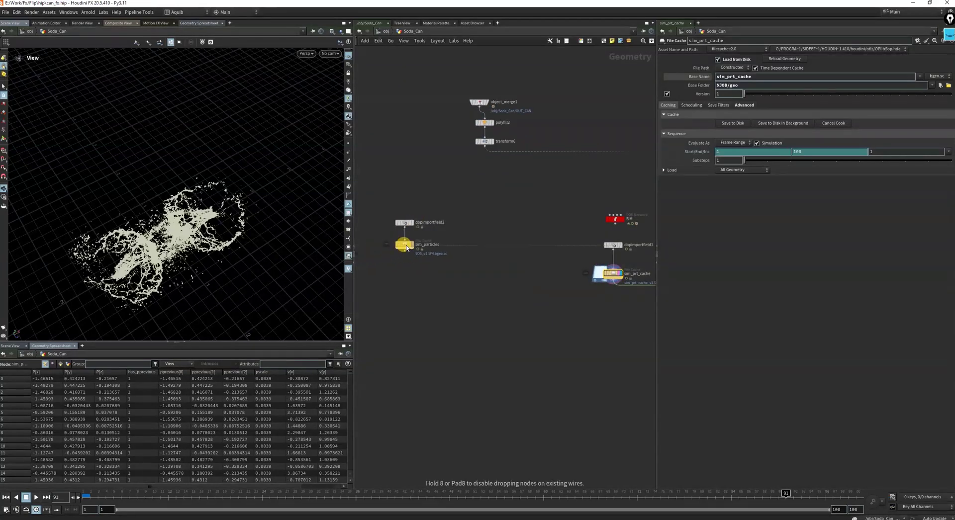
Add a VDB from Particles node below sim_prt_cache, feed the cache's output into its first input and display it.
{"action": "scroll", "coordinate": [513, 281], "scroll_direction": "down", "scroll_amount": 3}
{"action": "middle_click_drag", "start_coordinate": [583, 322], "coordinate": [550, 283]}
{"action": "scroll", "coordinate": [533, 241], "scroll_direction": "up", "scroll_amount": 5}
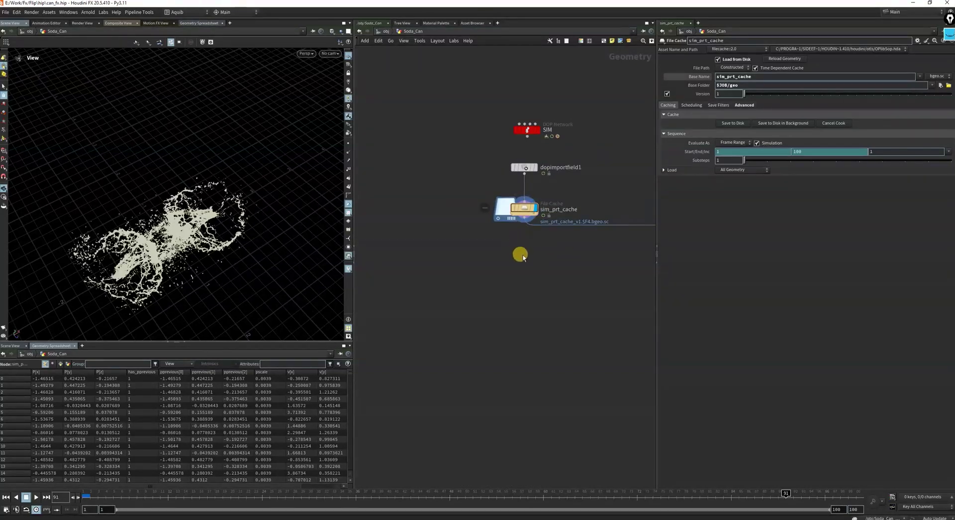
{"action": "scroll", "coordinate": [518, 256], "scroll_direction": "up", "scroll_amount": 2}
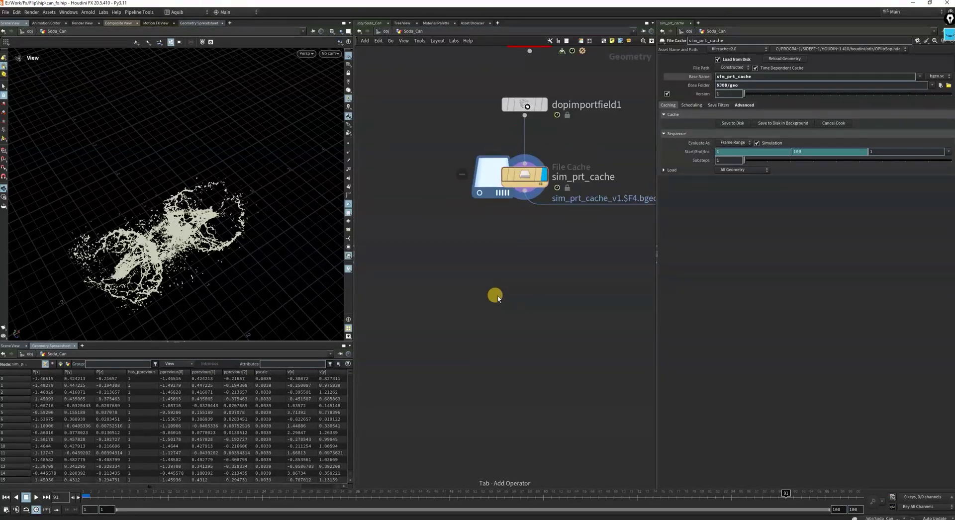
{"action": "key", "text": "Tab"}
{"action": "type", "text": "vdb from p"}
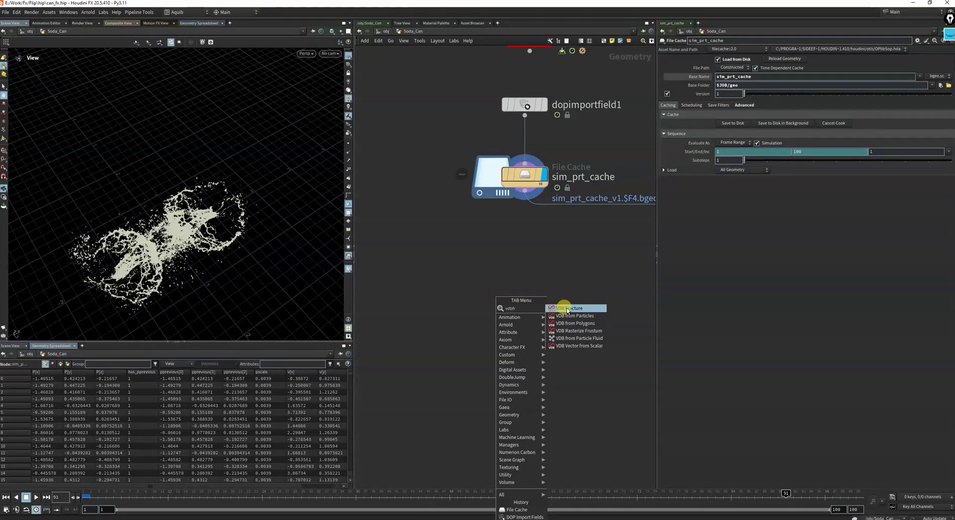
{"action": "key", "text": "Return"}
{"action": "left_click_drag", "start_coordinate": [474, 291], "coordinate": [525, 191]}
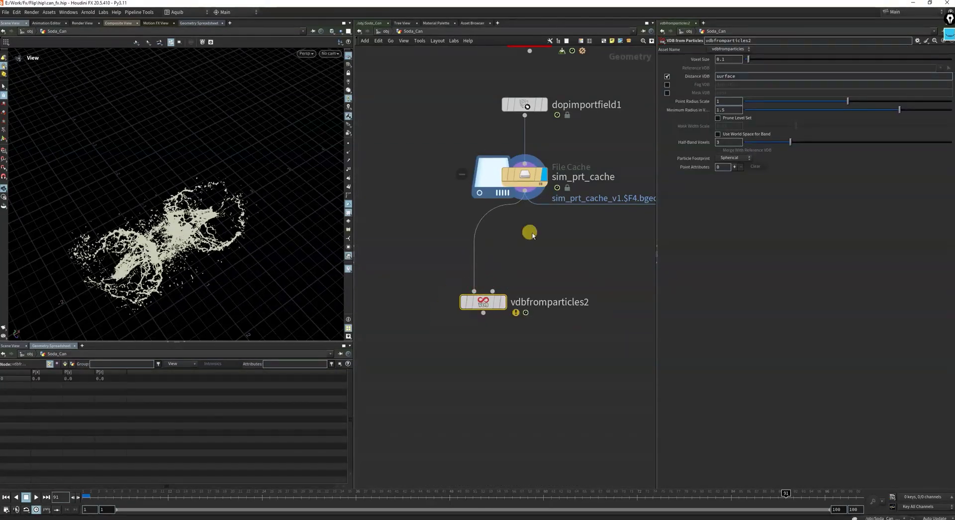
{"action": "left_click", "coordinate": [503, 302]}
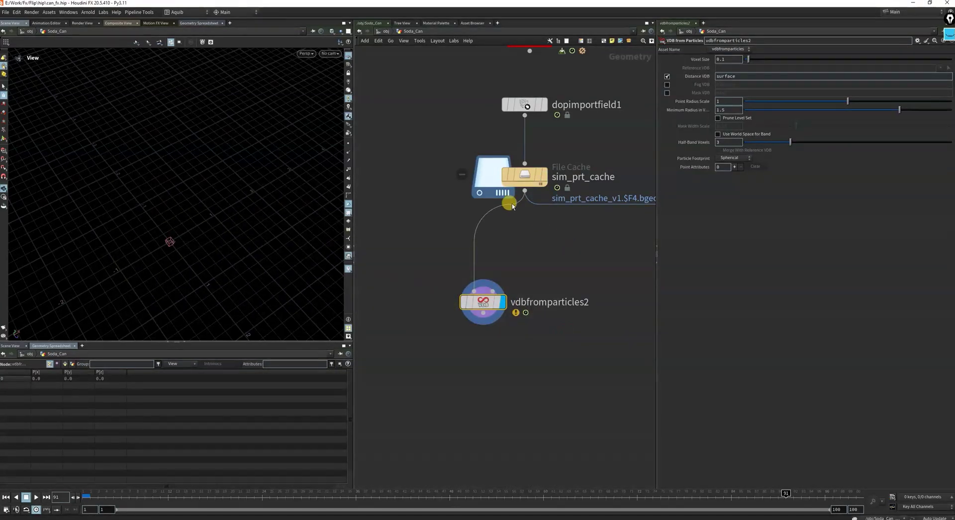
Try a voxel size of 0.02 on vdbfromparticles2 and frame the result in the viewport.
{"action": "left_click", "coordinate": [729, 59]}
{"action": "type", "text": "0.02"}
{"action": "left_click", "coordinate": [583, 295]}
{"action": "key", "text": "g"}
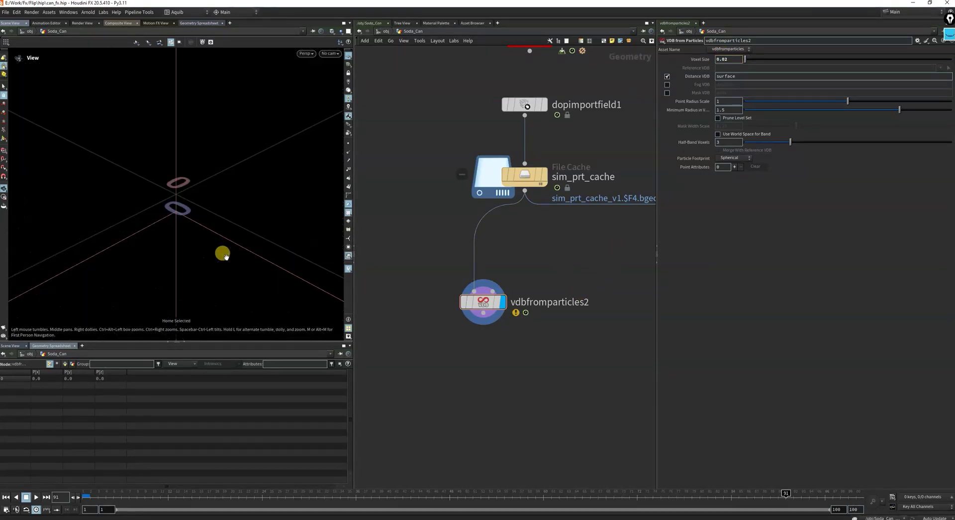
Set the voxel size of vdbfromparticles2 to 0.002 and inspect the resulting surface up close.
{"action": "left_click", "coordinate": [737, 76]}
{"action": "type", "text": "0.002"}
{"action": "key", "text": "Return"}
{"action": "key", "text": "space+g"}
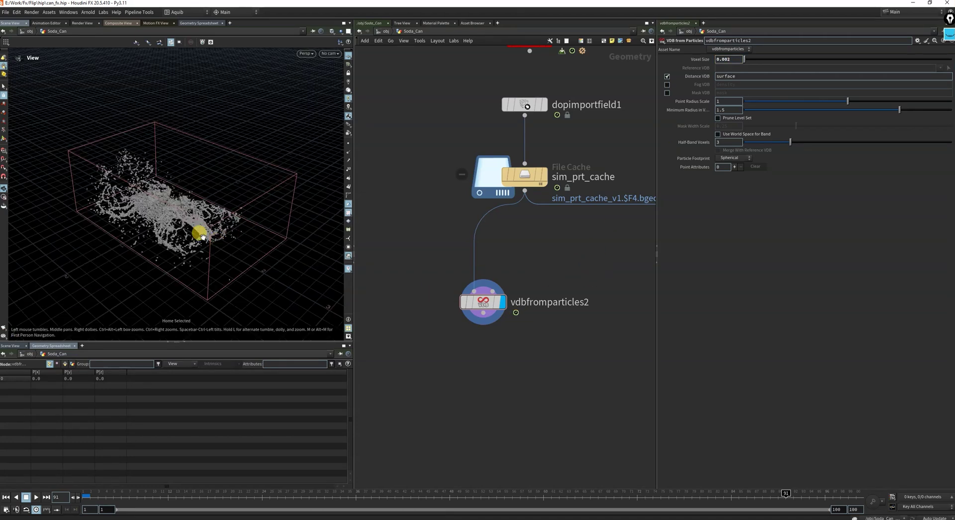
{"action": "left_click_drag", "start_coordinate": [199, 234], "coordinate": [199, 202]}
{"action": "middle_click_drag", "start_coordinate": [185, 232], "coordinate": [260, 240]}
{"action": "scroll", "coordinate": [259, 240], "scroll_direction": "up", "scroll_amount": 5}
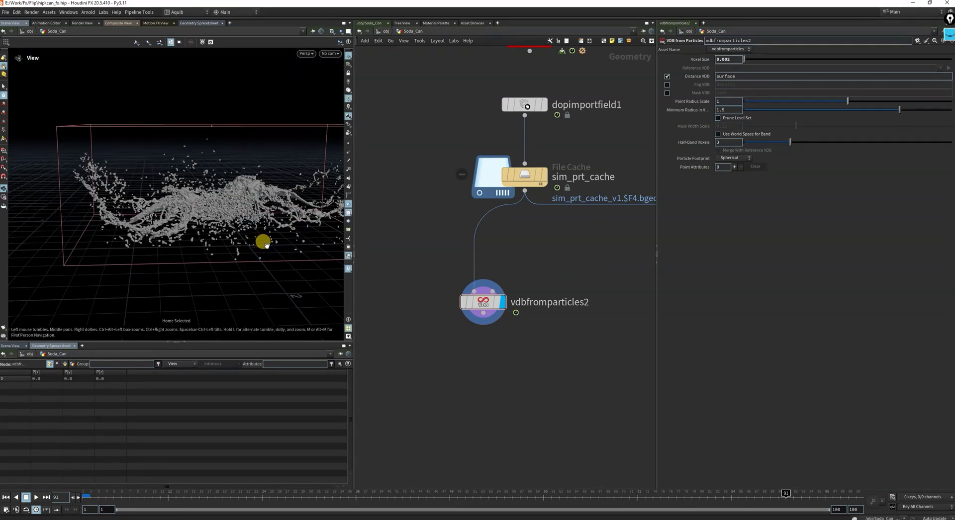
Set the minimum radius in voxels of vdbfromparticles2 to 0.2.
{"action": "double_click", "coordinate": [729, 110]}
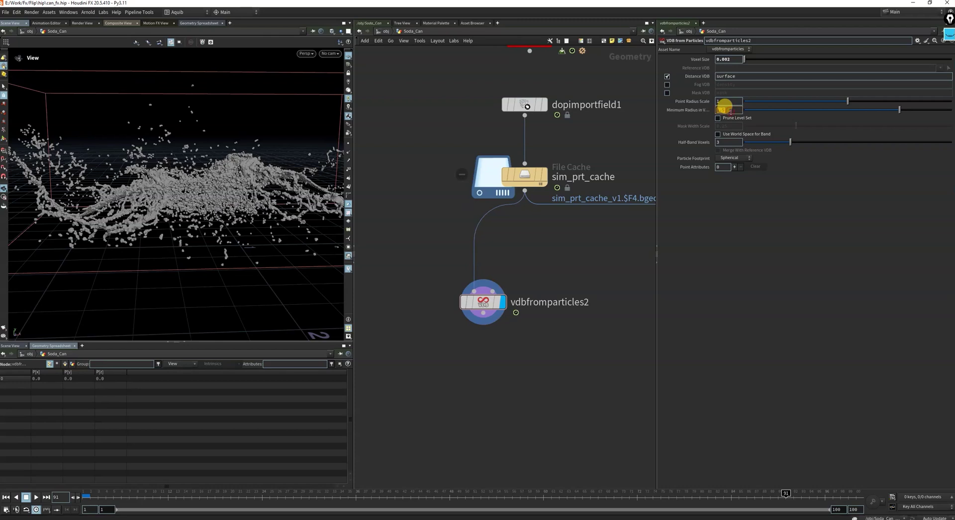
{"action": "type", "text": "0.2"}
{"action": "key", "text": "Return"}
{"action": "scroll", "coordinate": [572, 314], "scroll_direction": "down", "scroll_amount": 3}
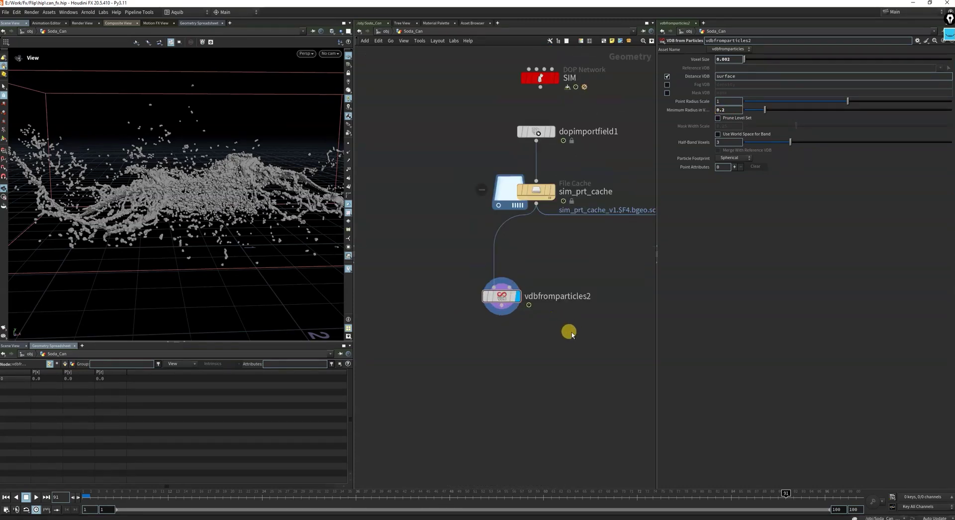
Try a point radius scale of 0.1 on vdbfromparticles2, and revert the parameter to its default.
{"action": "scroll", "coordinate": [543, 367], "scroll_direction": "up", "scroll_amount": 3}
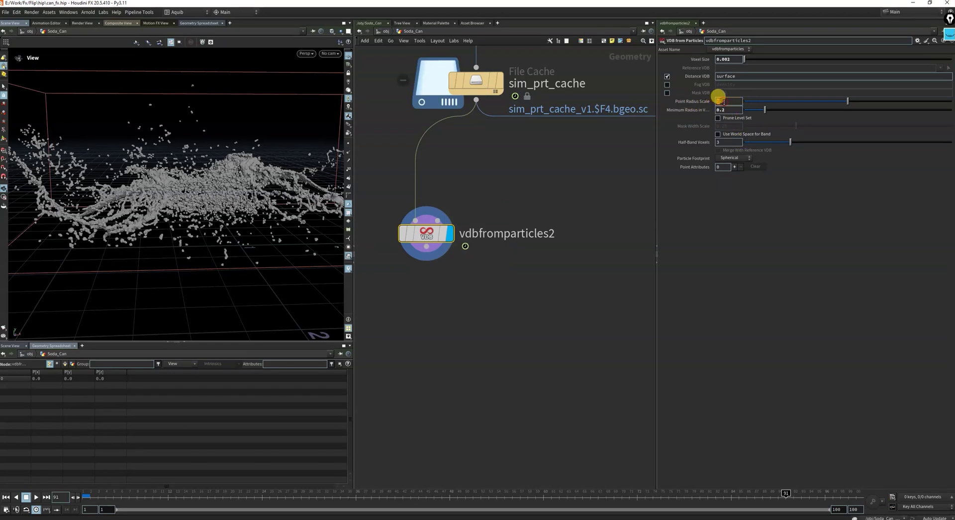
{"action": "key", "text": "Return"}
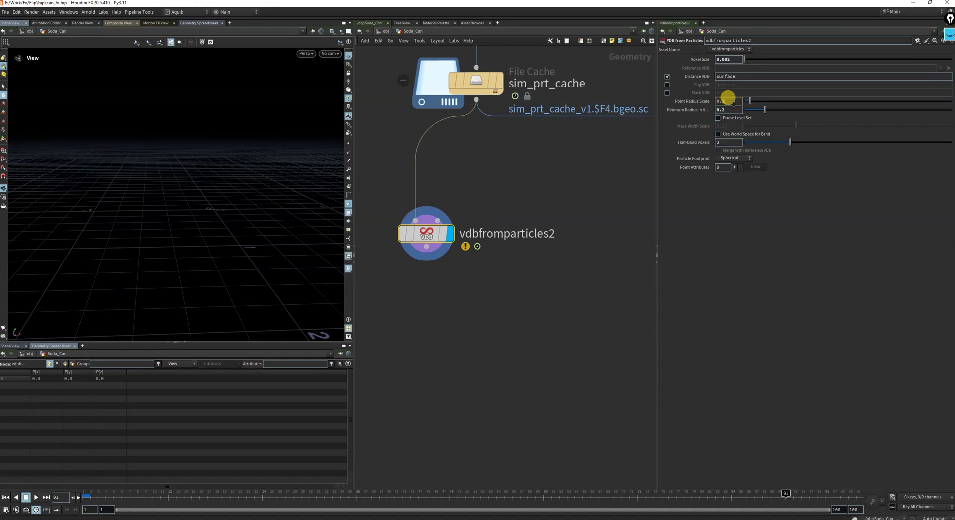
{"action": "scroll", "coordinate": [505, 264], "scroll_direction": "down", "scroll_amount": 3}
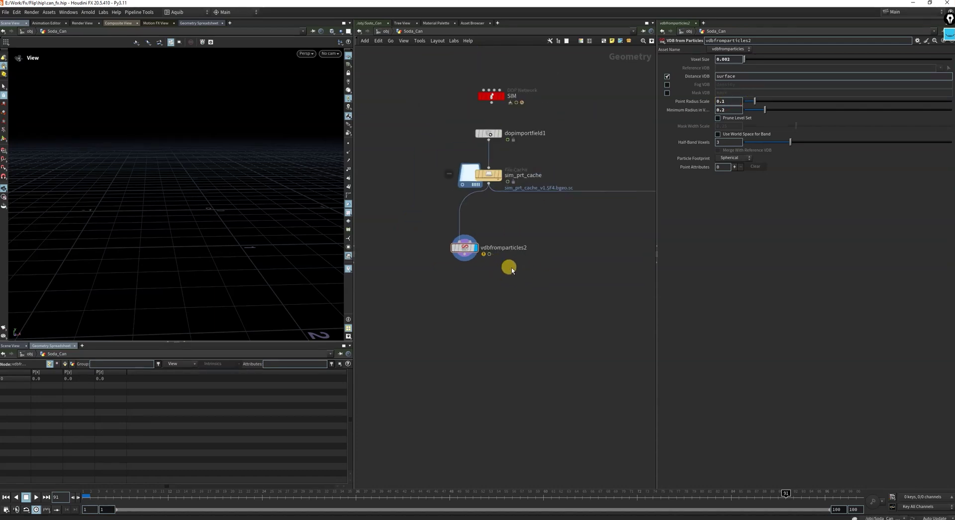
{"action": "right_click", "coordinate": [702, 102]}
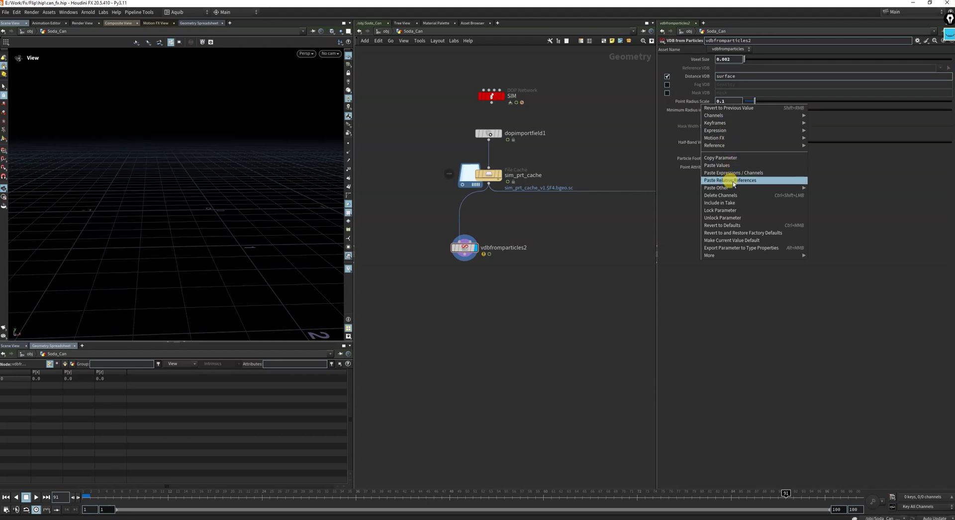
{"action": "left_click", "coordinate": [741, 226]}
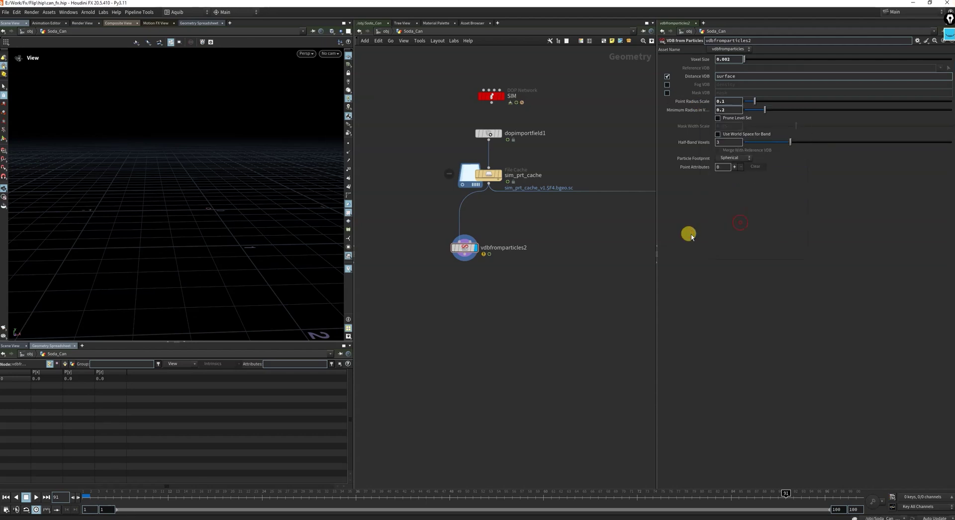
Set the minimum radius in voxels of vdbfromparticles2 to 0.05, matching vdbfromparticles1, and inspect the denser surface detail.
{"action": "scroll", "coordinate": [470, 275], "scroll_direction": "down", "scroll_amount": 4}
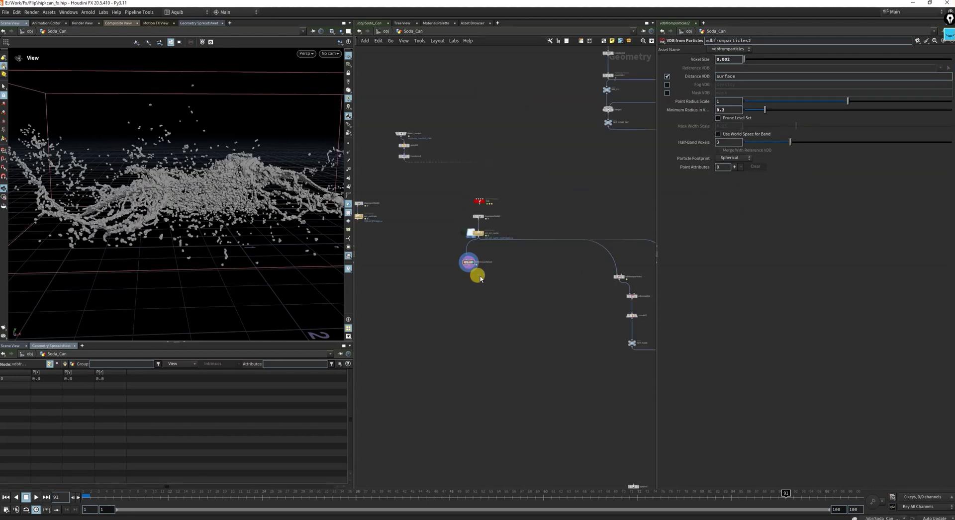
{"action": "scroll", "coordinate": [591, 309], "scroll_direction": "up", "scroll_amount": 4}
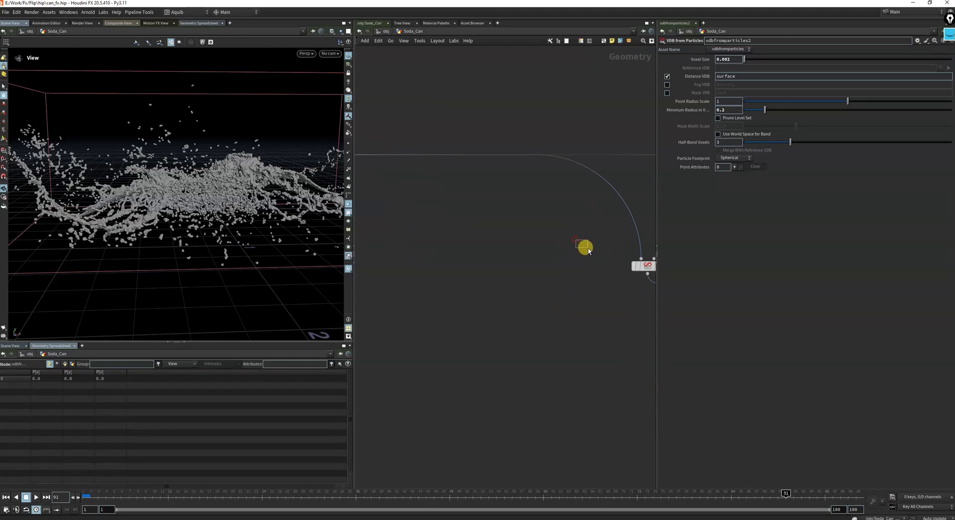
{"action": "left_click", "coordinate": [623, 259]}
{"action": "scroll", "coordinate": [598, 302], "scroll_direction": "down", "scroll_amount": 1}
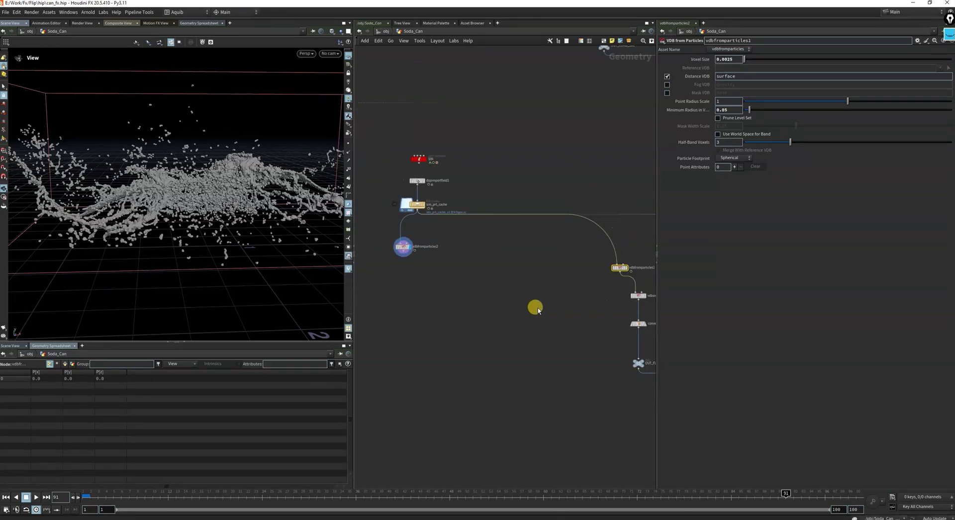
{"action": "scroll", "coordinate": [526, 301], "scroll_direction": "down", "scroll_amount": 2}
{"action": "scroll", "coordinate": [429, 288], "scroll_direction": "up", "scroll_amount": 4}
{"action": "left_click_drag", "start_coordinate": [433, 207], "coordinate": [498, 266]}
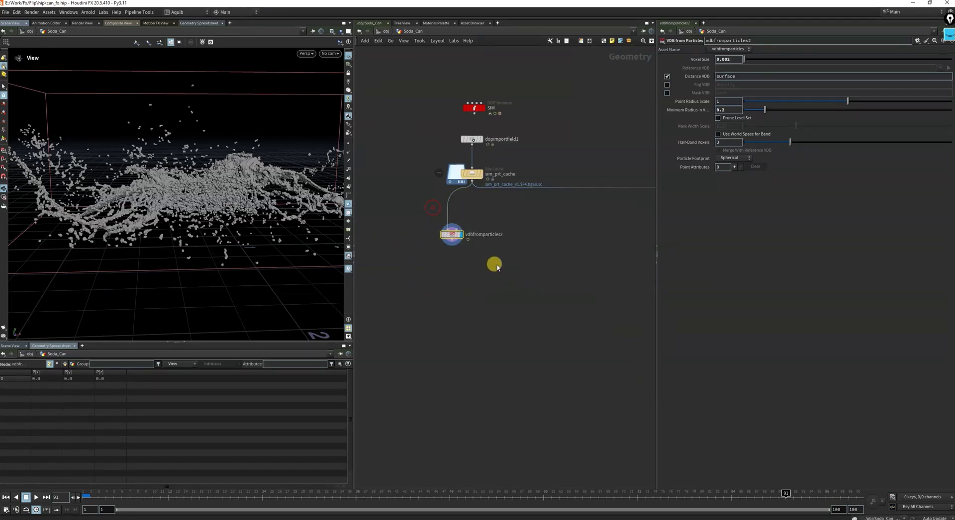
{"action": "double_click", "coordinate": [734, 109]}
{"action": "scroll", "coordinate": [253, 179], "scroll_direction": "up", "scroll_amount": 10}
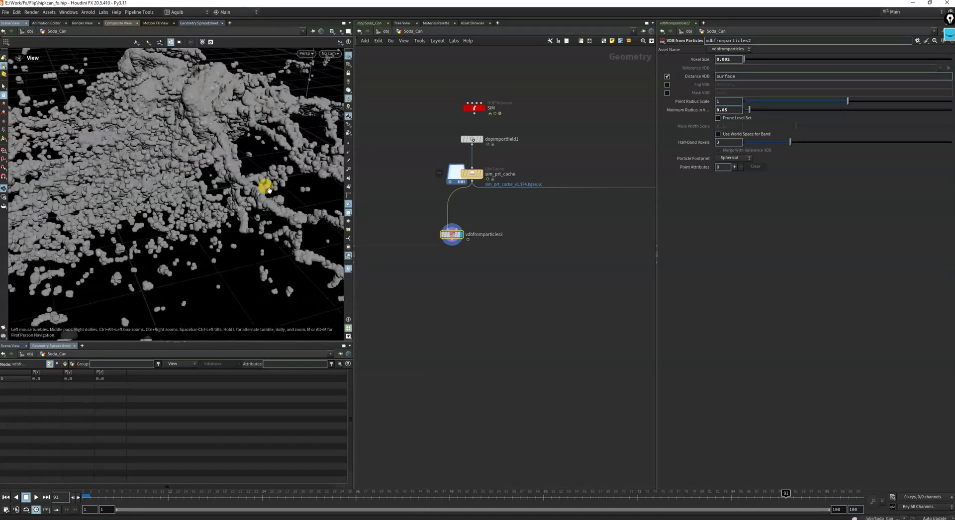
{"action": "left_click_drag", "start_coordinate": [269, 190], "coordinate": [488, 249]}
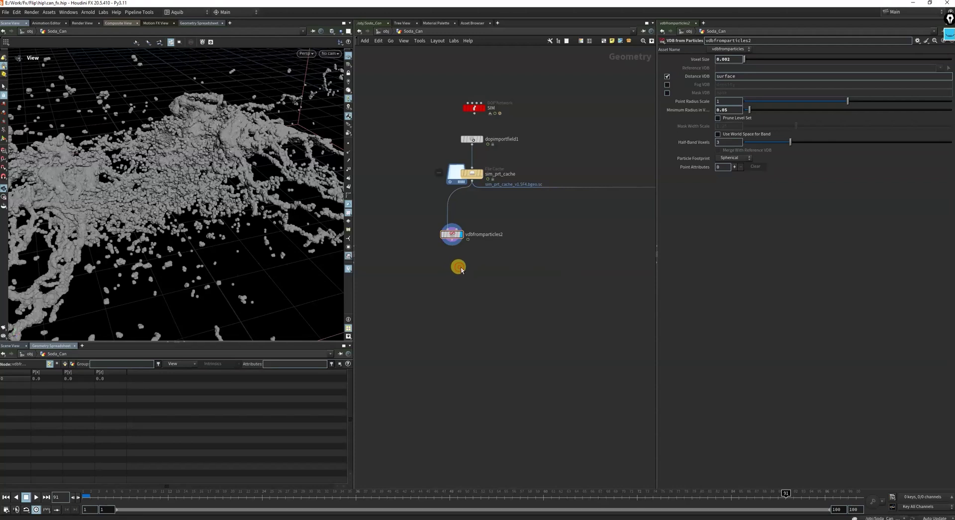
Add a VDB Smooth node after vdbfromparticles2, wire it in and display its smoothed surface.
{"action": "key", "text": "Tab"}
{"action": "type", "text": "vdb smooth"}
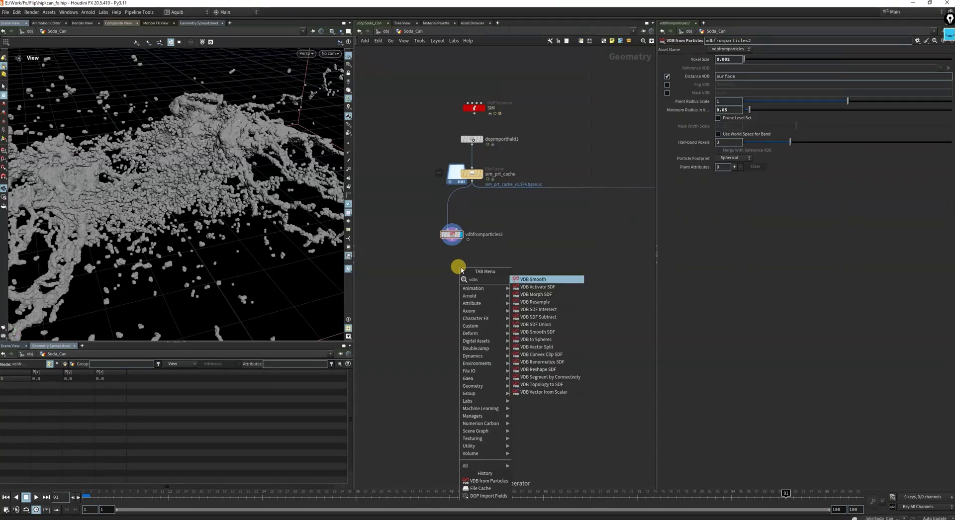
{"action": "left_click", "coordinate": [535, 277]}
{"action": "left_click", "coordinate": [455, 284]}
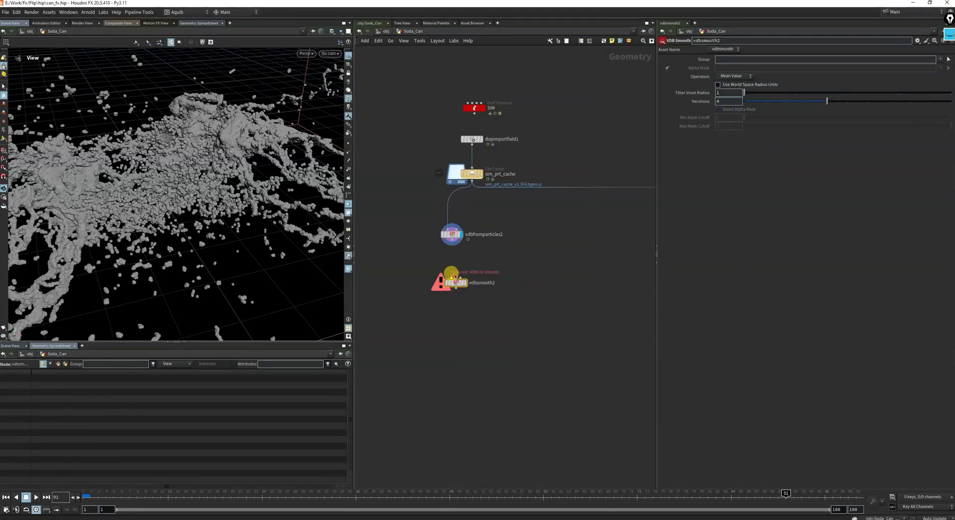
{"action": "left_click_drag", "start_coordinate": [526, 317], "coordinate": [406, 267]}
{"action": "left_click_drag", "start_coordinate": [209, 189], "coordinate": [316, 145]}
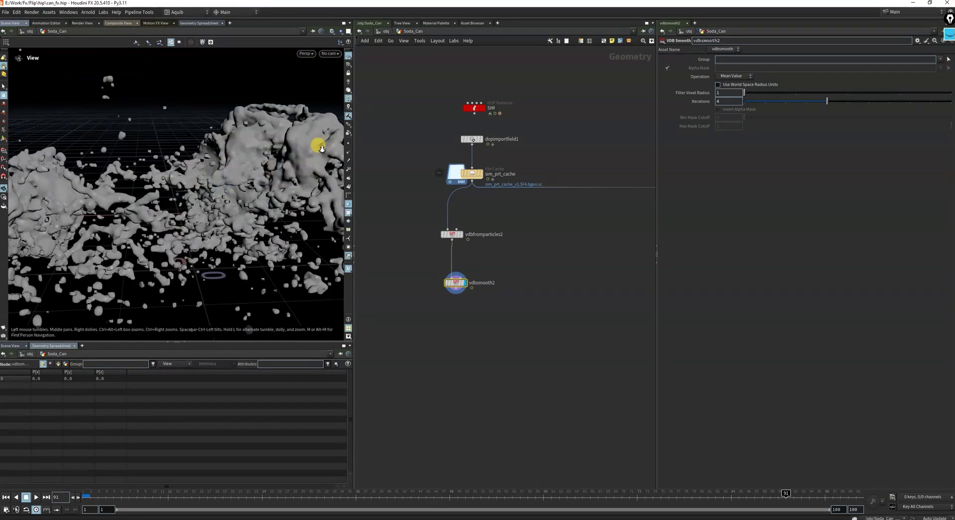
Set the iterations of vdbsmooth2 to 3, review the splash at other frames, and line the node up under vdbfromparticles2.
{"action": "type", "text": "3"}
{"action": "key", "text": "Return"}
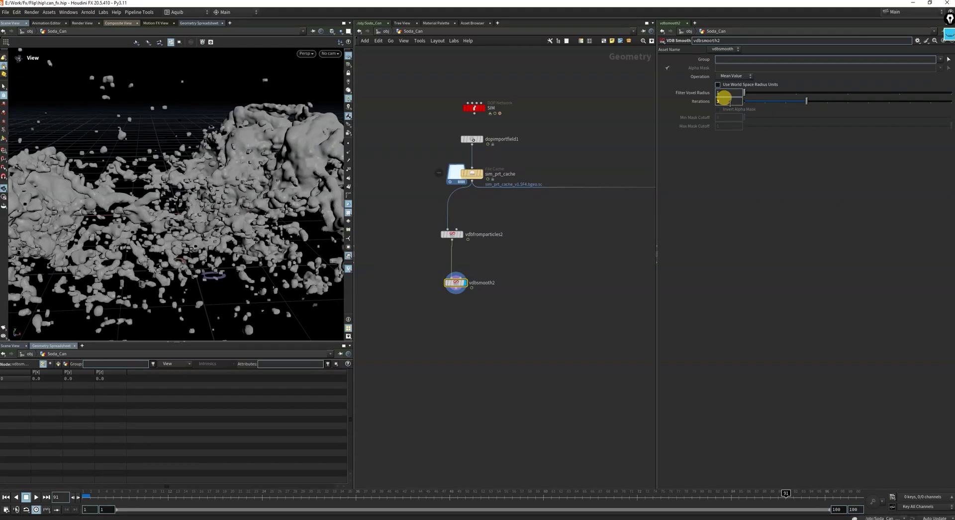
{"action": "scroll", "coordinate": [216, 187], "scroll_direction": "down", "scroll_amount": 10}
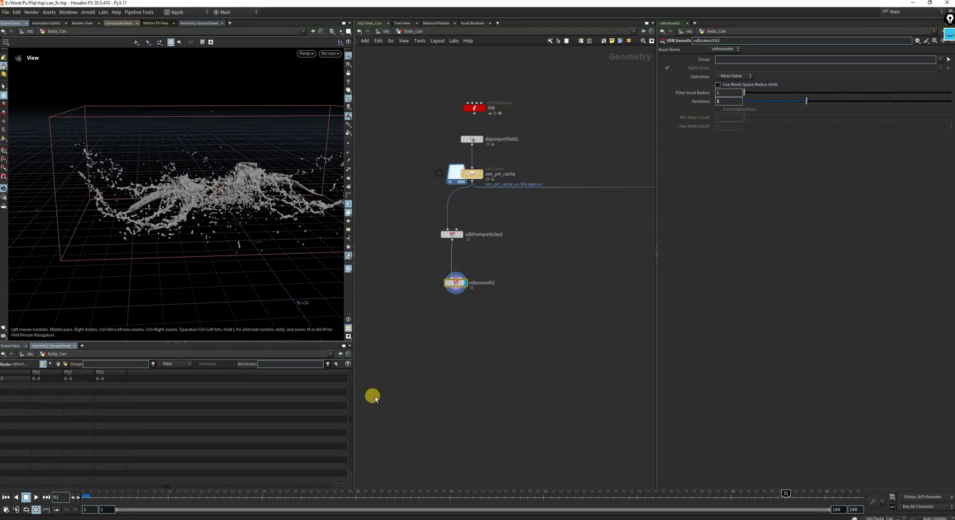
{"action": "left_click_drag", "start_coordinate": [823, 493], "coordinate": [380, 496]}
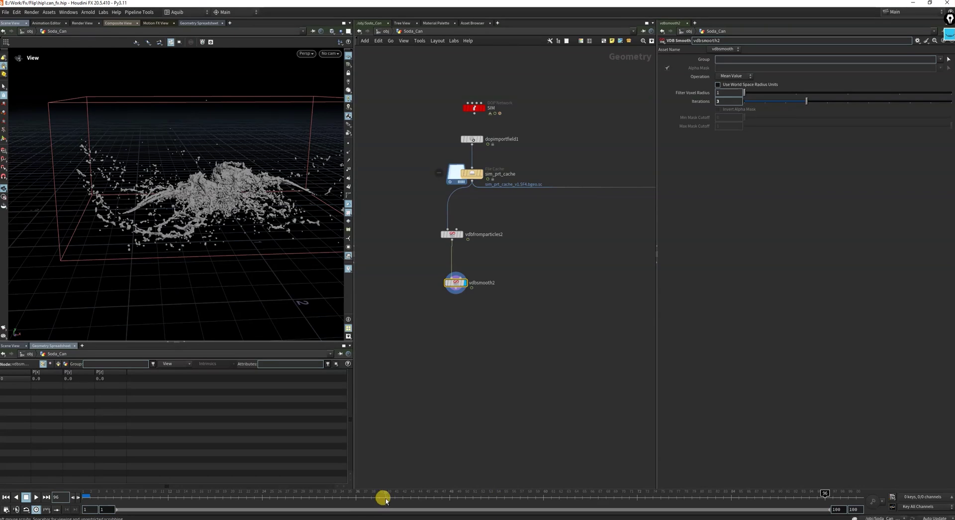
{"action": "left_click_drag", "start_coordinate": [555, 500], "coordinate": [754, 497]}
{"action": "left_click_drag", "start_coordinate": [234, 199], "coordinate": [249, 234]}
{"action": "left_click", "coordinate": [489, 284]}
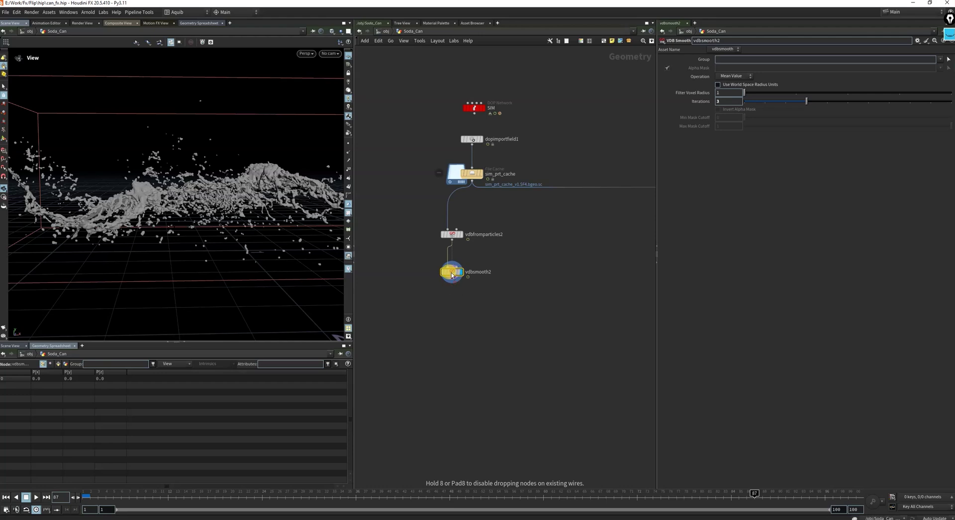
Add a Convert node after vdbsmooth2 and display its result.
{"action": "scroll", "coordinate": [479, 301], "scroll_direction": "down", "scroll_amount": 3}
{"action": "scroll", "coordinate": [479, 301], "scroll_direction": "up", "scroll_amount": 3}
{"action": "left_click_drag", "start_coordinate": [256, 196], "coordinate": [281, 199]}
{"action": "key", "text": "Tab"}
{"action": "type", "text": "conv"}
{"action": "left_click", "coordinate": [542, 294]}
{"action": "left_click", "coordinate": [450, 310]}
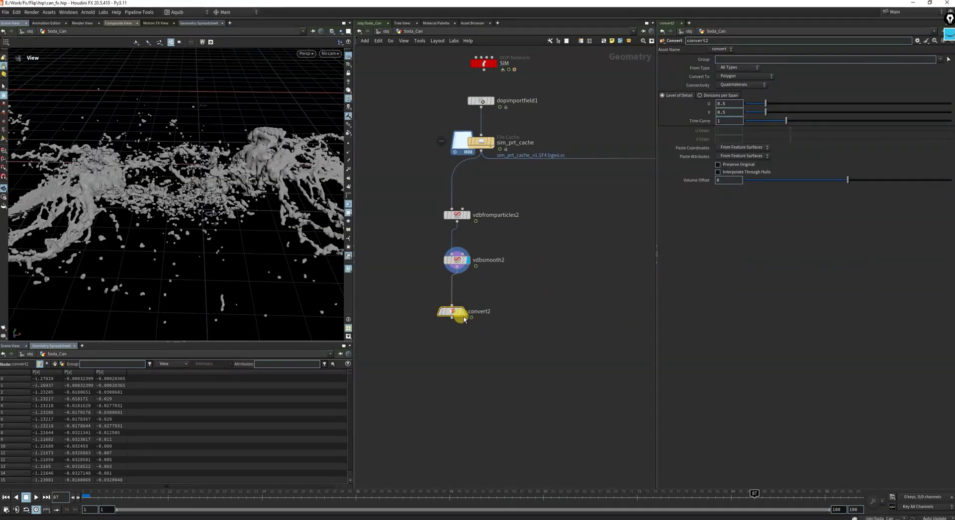
{"action": "left_click", "coordinate": [463, 312]}
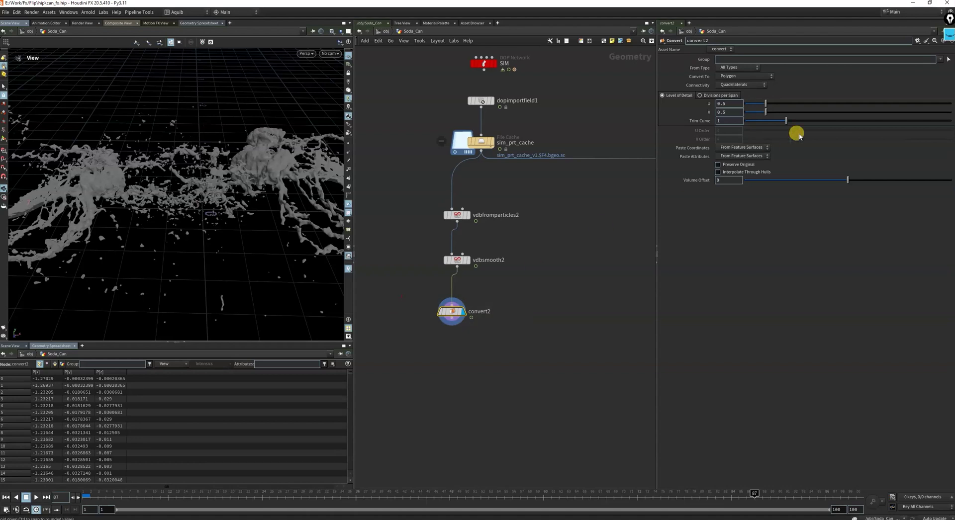
Set the source type of convert2 to VDB, inspect the mesh, and align the node beneath vdbsmooth2.
{"action": "left_click", "coordinate": [736, 69]}
{"action": "left_click", "coordinate": [736, 68]}
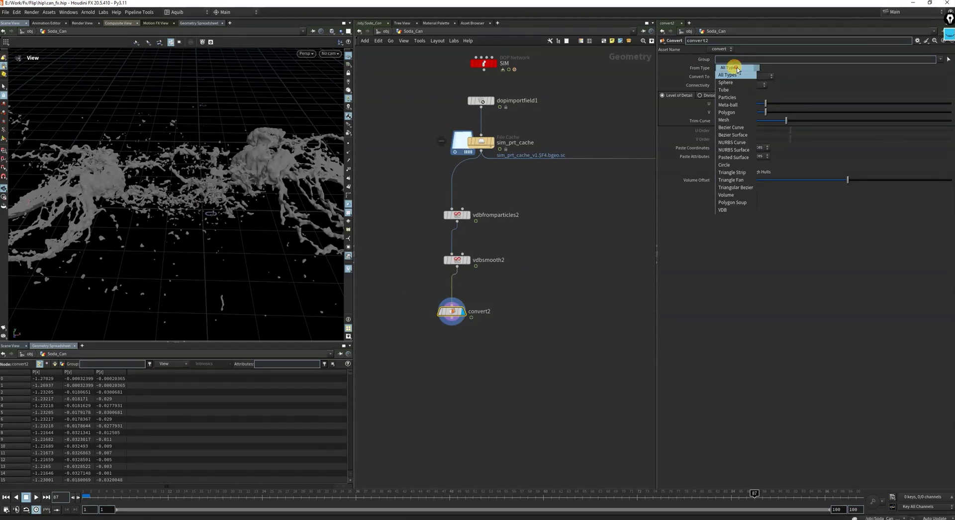
{"action": "left_click", "coordinate": [726, 207]}
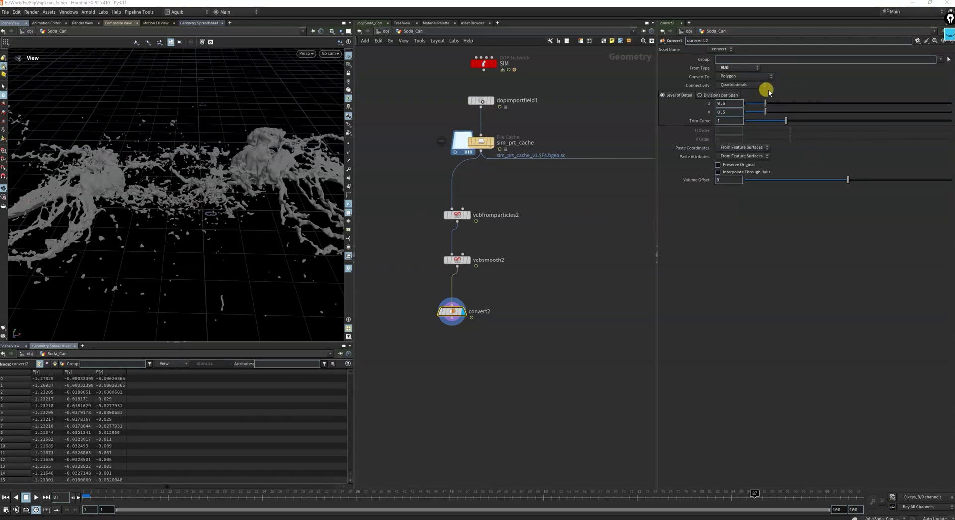
{"action": "scroll", "coordinate": [497, 327], "scroll_direction": "down", "scroll_amount": 3}
{"action": "scroll", "coordinate": [457, 324], "scroll_direction": "up", "scroll_amount": 4}
{"action": "mouse_move", "coordinate": [208, 218]}
{"action": "left_mouse_down"}
{"action": "mouse_move", "coordinate": [177, 165]}
{"action": "mouse_move", "coordinate": [224, 211]}
{"action": "mouse_move", "coordinate": [214, 218]}
{"action": "mouse_move", "coordinate": [220, 246]}
{"action": "mouse_move", "coordinate": [209, 211]}
{"action": "left_mouse_up"}
{"action": "scroll", "coordinate": [498, 298], "scroll_direction": "up", "scroll_amount": 3}
{"action": "left_click_drag", "start_coordinate": [490, 325], "coordinate": [500, 292]}
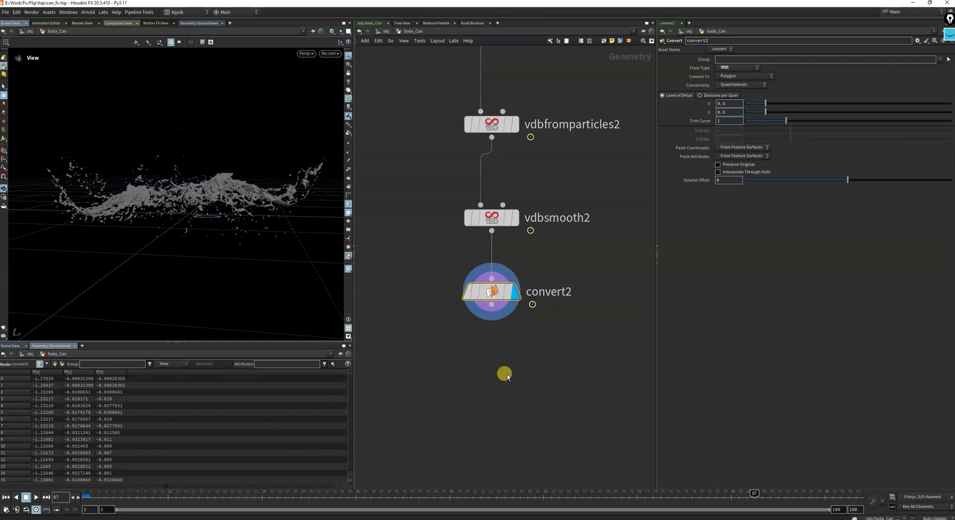
{"action": "key", "text": "Tab"}
{"action": "type", "text": "out"}
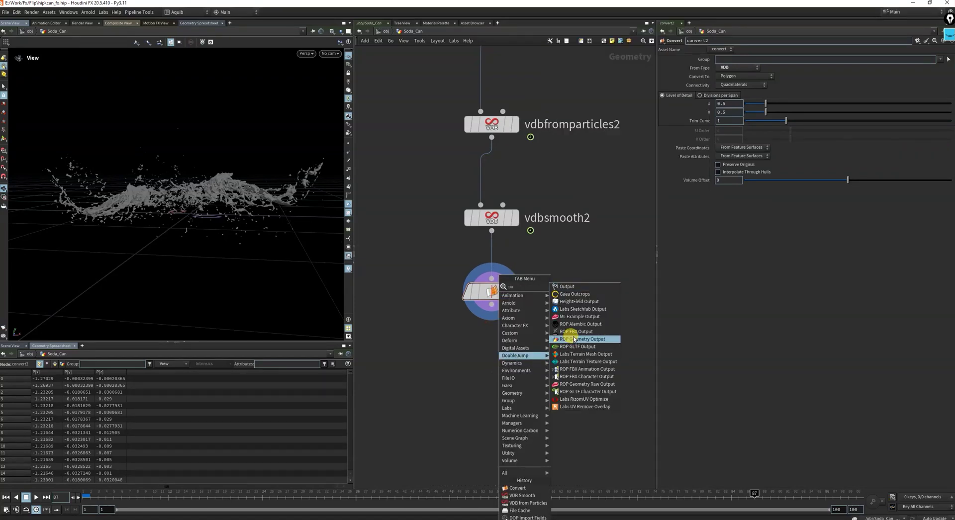
{"action": "left_click", "coordinate": [448, 321]}
Wire a Null node to the output of convert2, rename it OUT_MESH and display it.
{"action": "left_click", "coordinate": [492, 306]}
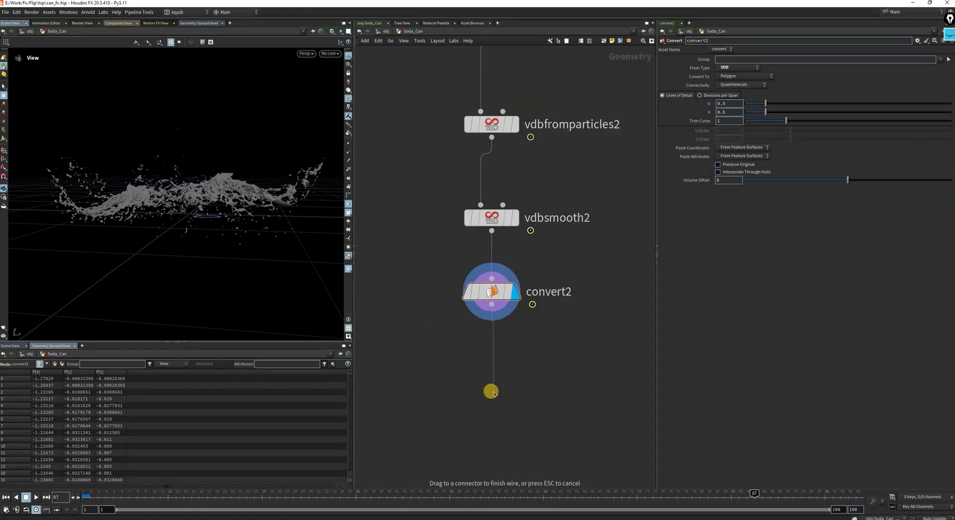
{"action": "key", "text": "Tab"}
{"action": "type", "text": "nul"}
{"action": "left_click", "coordinate": [558, 286]}
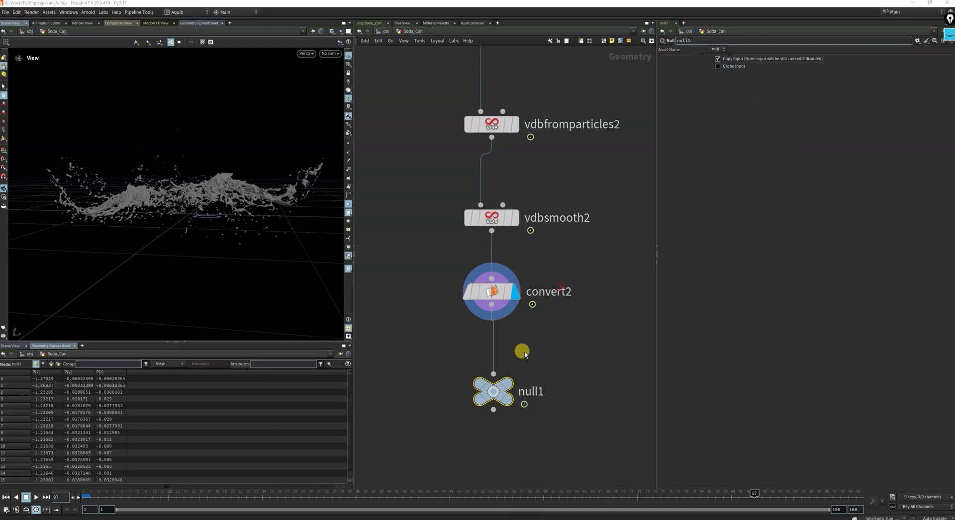
{"action": "double_click", "coordinate": [524, 393]}
{"action": "key", "text": "BackSpace"}
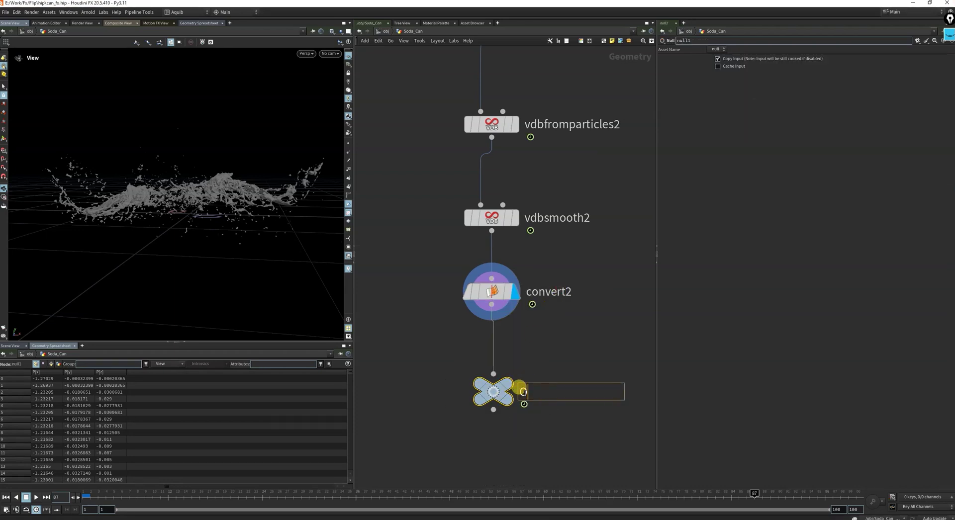
{"action": "type", "text": "OUT_MESH"}
{"action": "key", "text": "Return"}
{"action": "left_click", "coordinate": [511, 384]}
Move OUT_MESH farther down and insert a File Cache node between convert2 and OUT_MESH.
{"action": "scroll", "coordinate": [511, 384], "scroll_direction": "down", "scroll_amount": 3}
{"action": "middle_click_drag", "start_coordinate": [566, 387], "coordinate": [558, 343]}
{"action": "left_click_drag", "start_coordinate": [491, 347], "coordinate": [487, 414]}
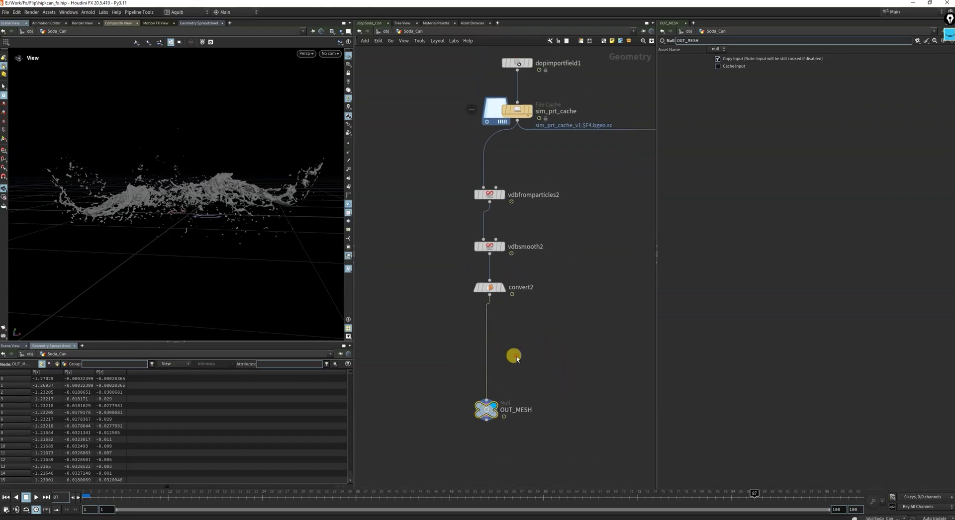
{"action": "key", "text": "Tab"}
{"action": "type", "text": "fil"}
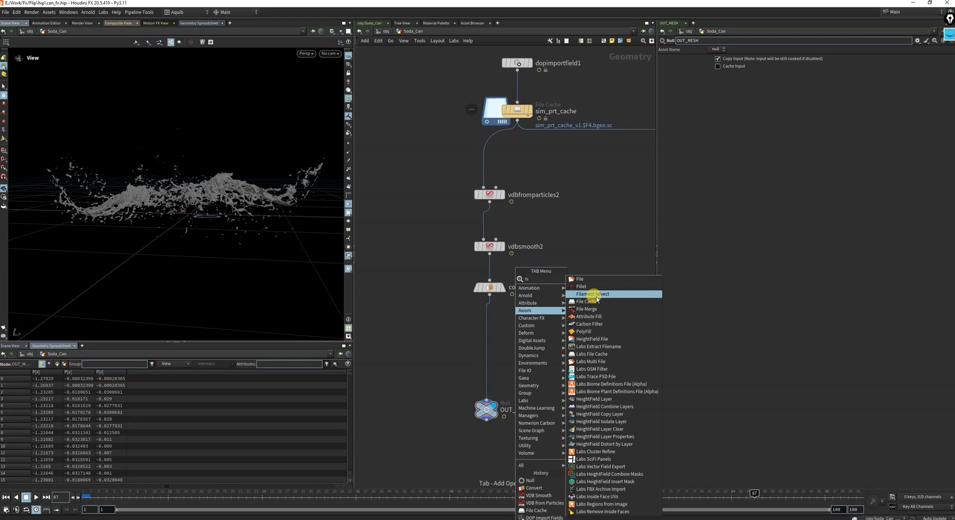
{"action": "left_click", "coordinate": [592, 302]}
{"action": "left_click", "coordinate": [491, 347]}
{"action": "left_click_drag", "start_coordinate": [492, 347], "coordinate": [484, 343]}
Rename the new file cache node water_mesh.
{"action": "double_click", "coordinate": [518, 342]}
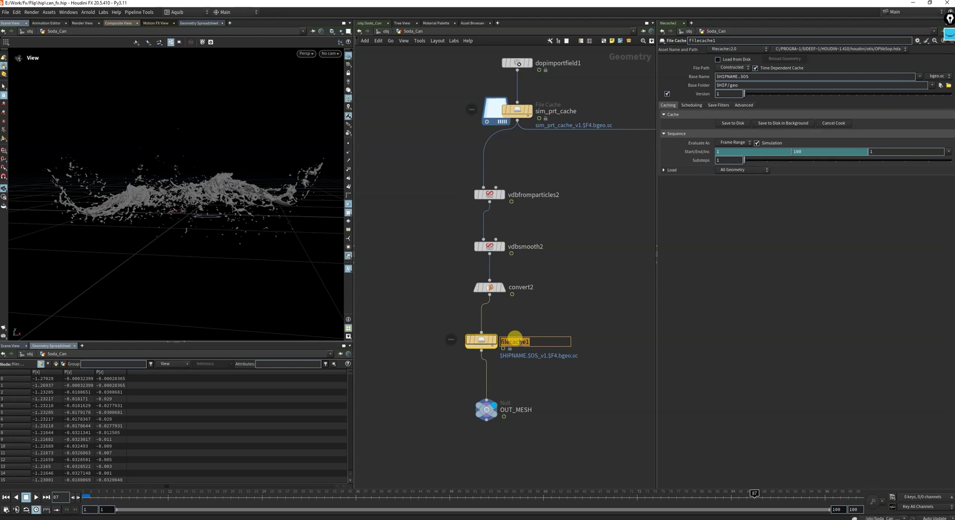
{"action": "type", "text": "e"}
{"action": "key", "text": "BackSpace"}
{"action": "type", "text": "W"}
{"action": "key", "text": "Return"}
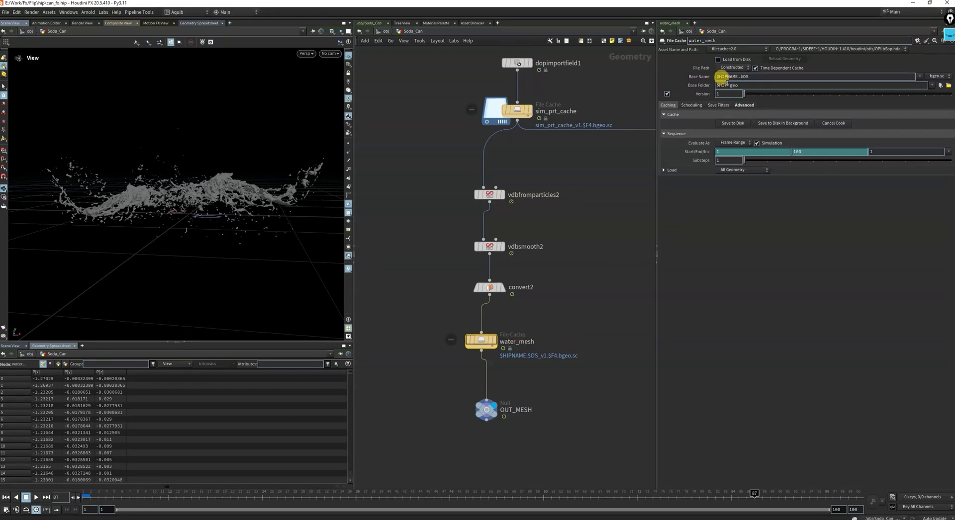
Set the water_mesh cache's base folder to $JOB/geo and its base name to $OS.
{"action": "key", "text": "BackSpace"}
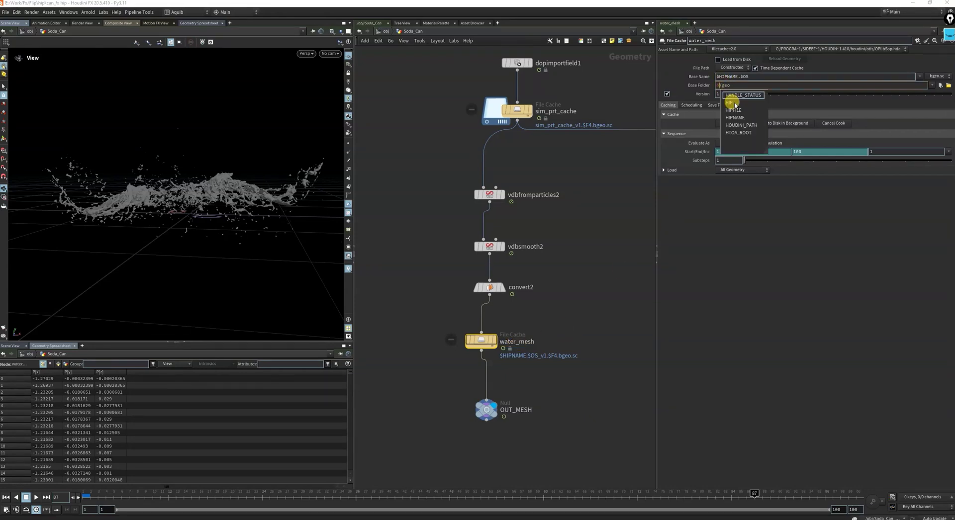
{"action": "key", "text": "BackSpace"}
{"action": "type", "text": "JOB"}
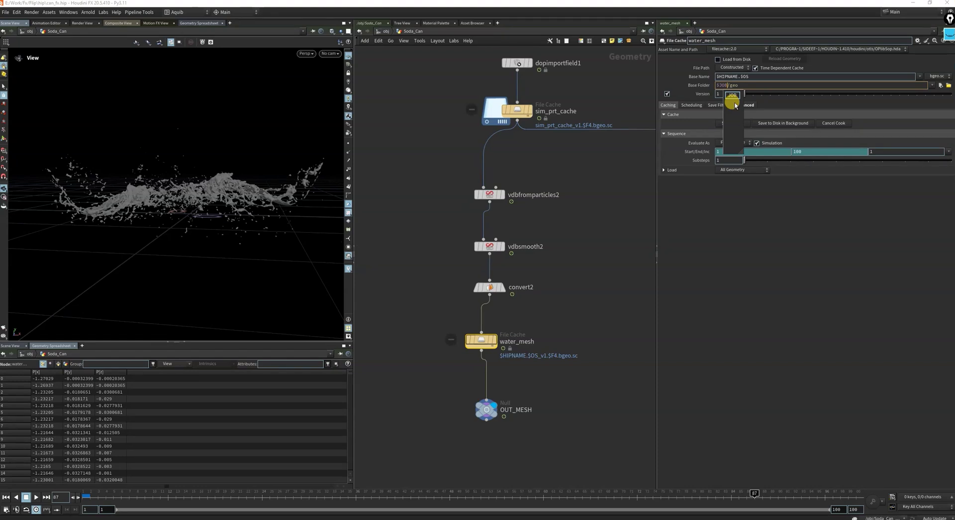
{"action": "key", "text": "Return"}
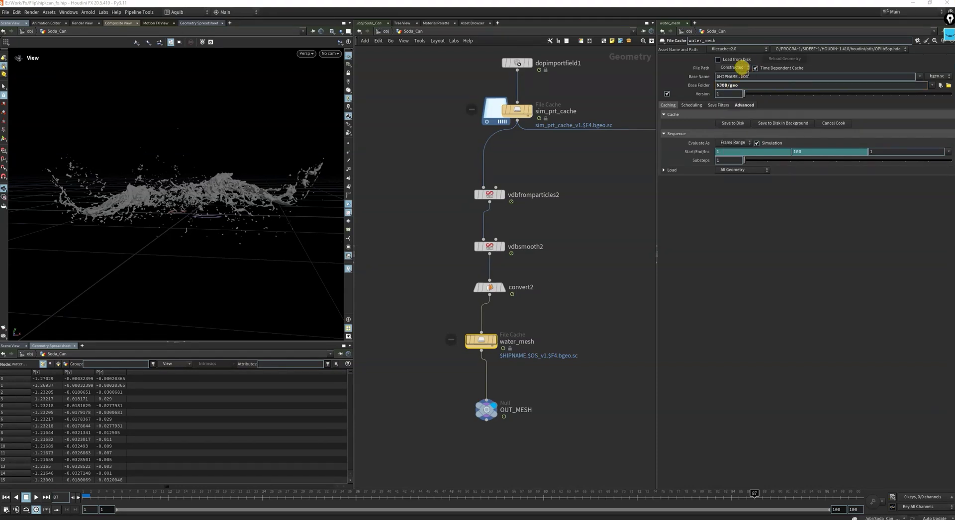
{"action": "key", "text": "BackSpace"}
Align the water_mesh and OUT_MESH nodes in a straight column beneath convert2.
{"action": "left_click", "coordinate": [592, 297]}
{"action": "left_click", "coordinate": [481, 325]}
{"action": "scroll", "coordinate": [486, 320], "scroll_direction": "down", "scroll_amount": 3}
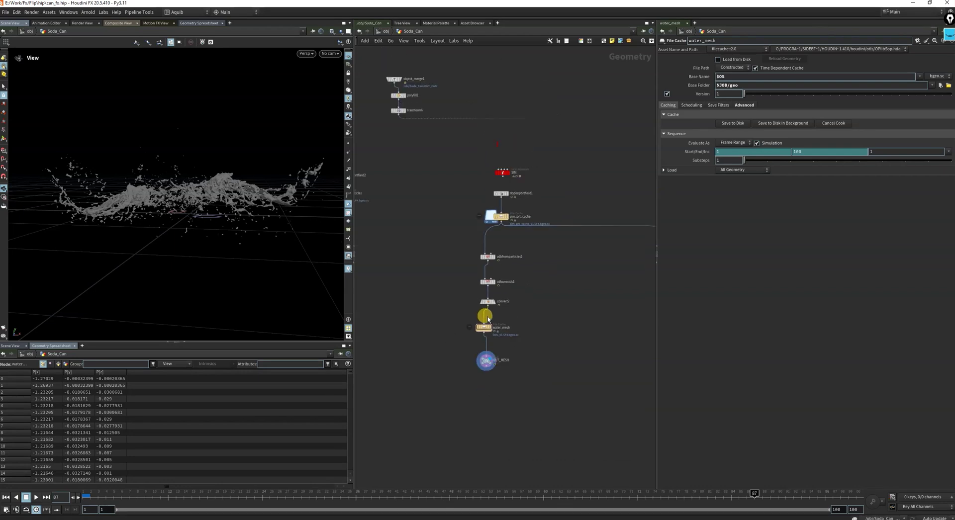
{"action": "scroll", "coordinate": [474, 341], "scroll_direction": "up", "scroll_amount": 3}
{"action": "scroll", "coordinate": [530, 332], "scroll_direction": "down", "scroll_amount": 2}
{"action": "scroll", "coordinate": [531, 332], "scroll_direction": "up", "scroll_amount": 3}
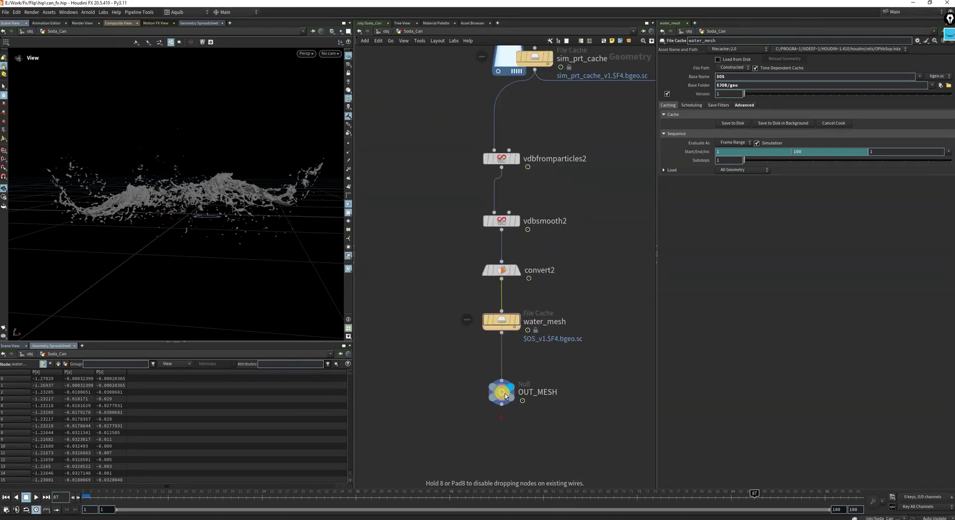
{"action": "scroll", "coordinate": [532, 348], "scroll_direction": "down", "scroll_amount": 5}
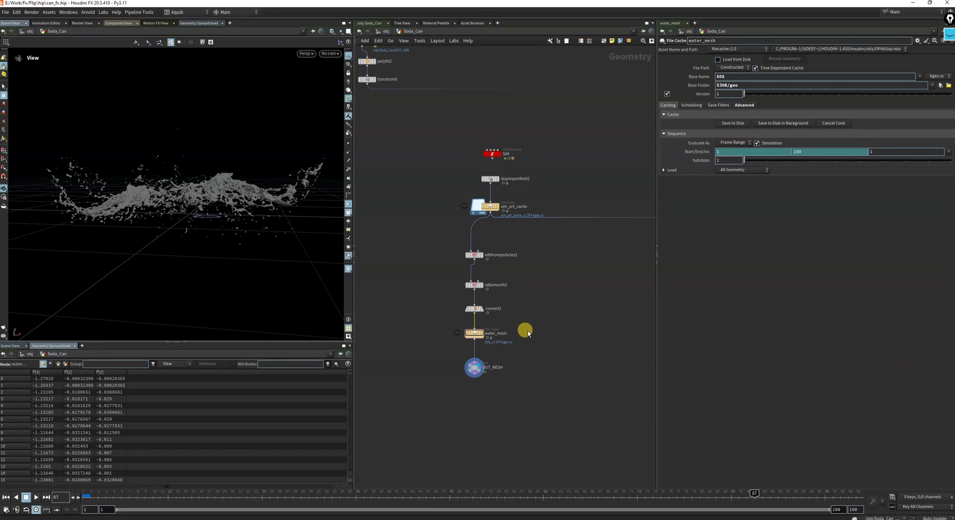
{"action": "scroll", "coordinate": [515, 324], "scroll_direction": "down", "scroll_amount": 1}
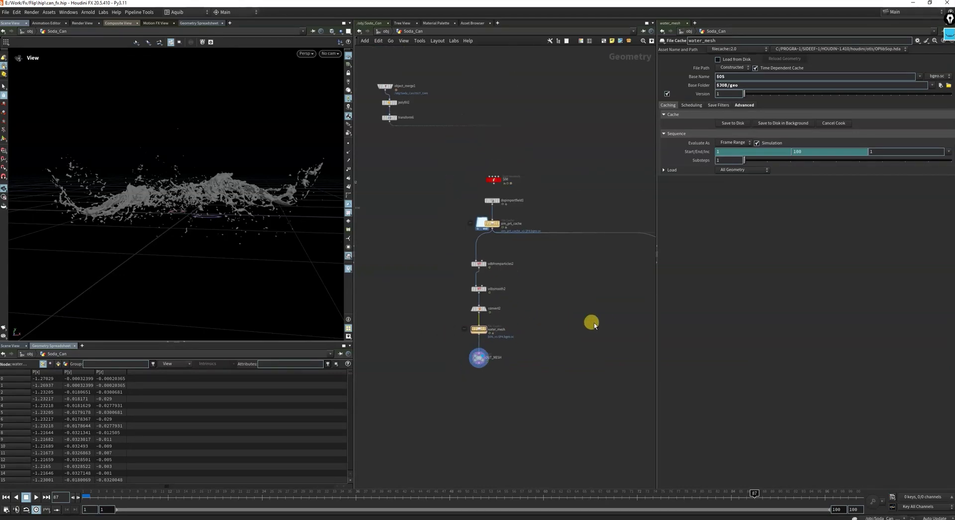
{"action": "scroll", "coordinate": [557, 331], "scroll_direction": "down", "scroll_amount": 4}
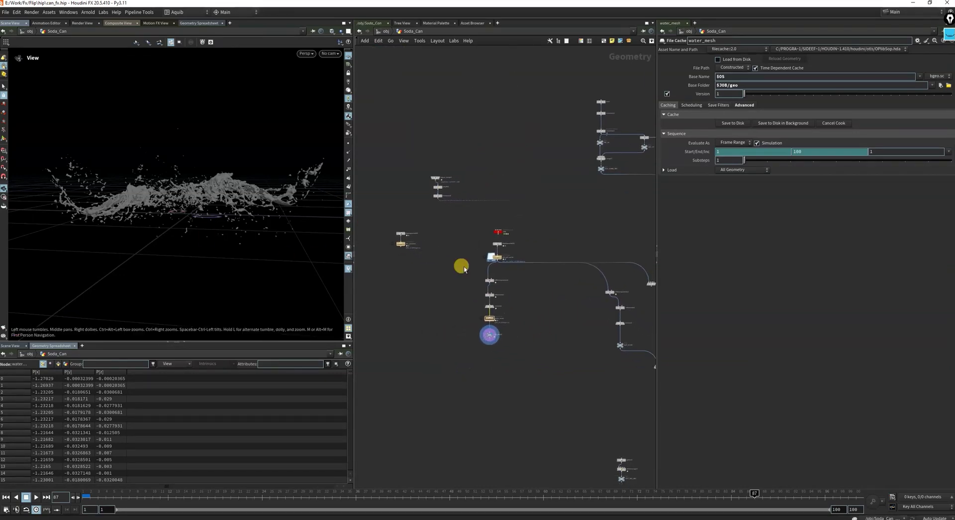
{"action": "scroll", "coordinate": [517, 331], "scroll_direction": "up", "scroll_amount": 4}
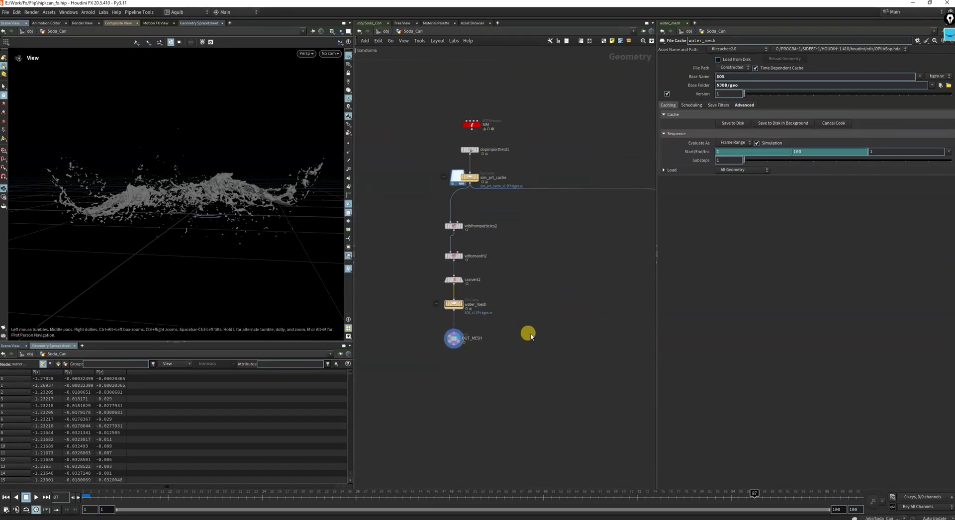